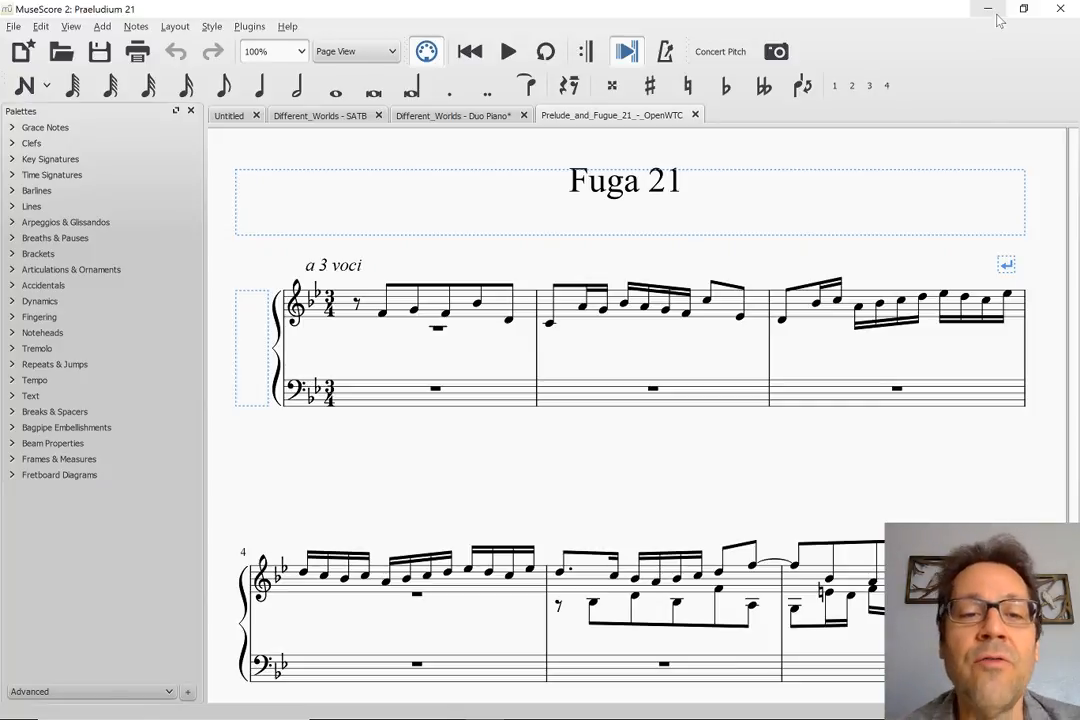
Play back the fugue from the opening eighth rest of its first measure and stop around measure 14
{"action": "left_click", "coordinate": [357, 308]}
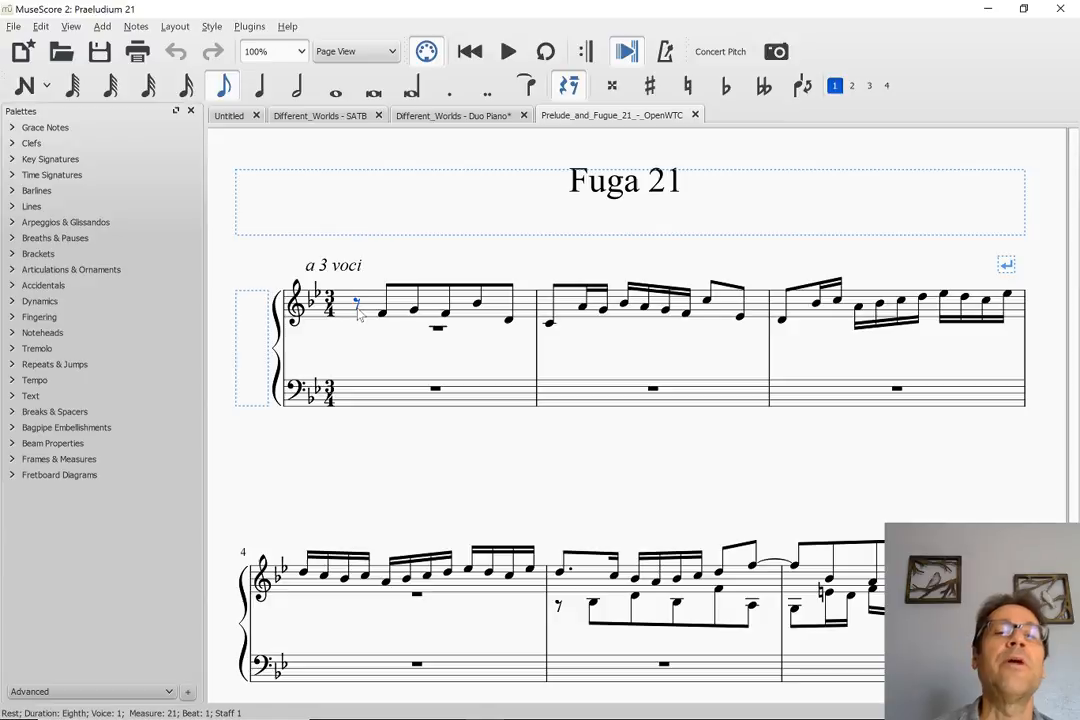
{"action": "key", "text": "space"}
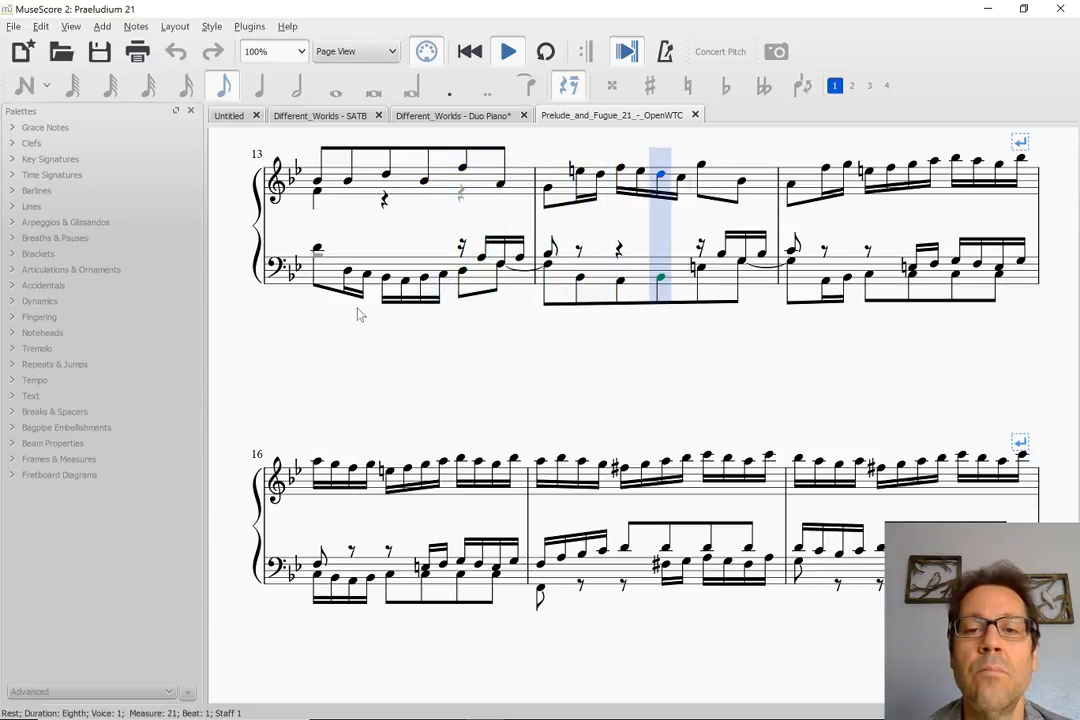
{"action": "key", "text": "space"}
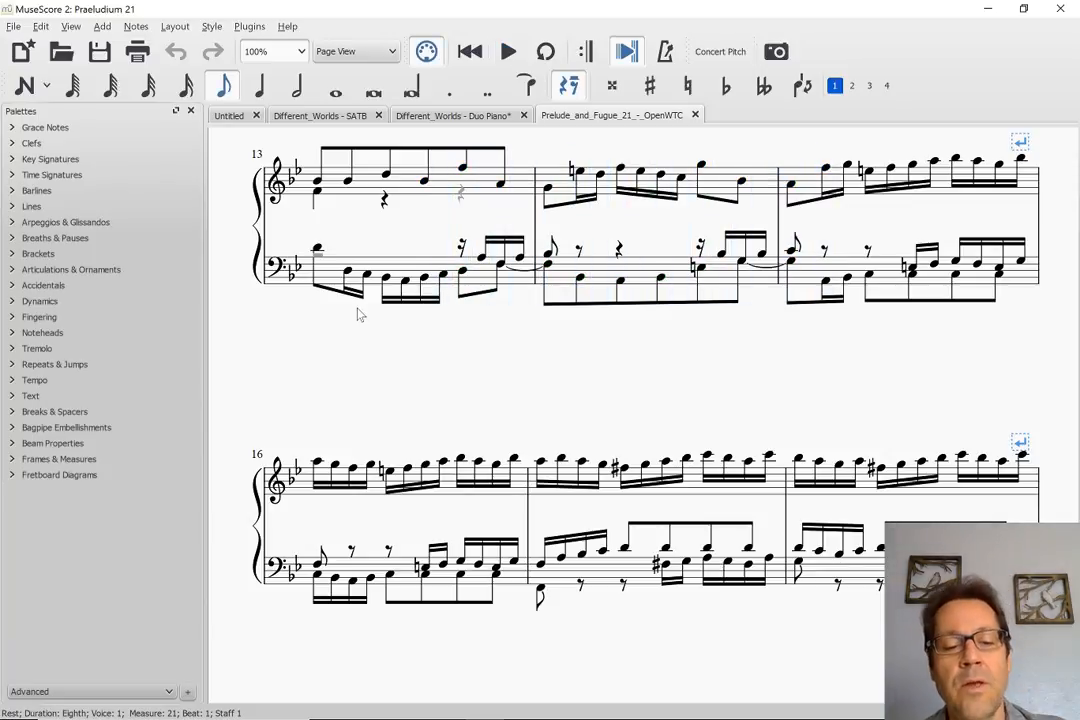
Return to the beginning of the score and look through the Praeludium up to the first page of Fuga 21
{"action": "key", "text": "Home"}
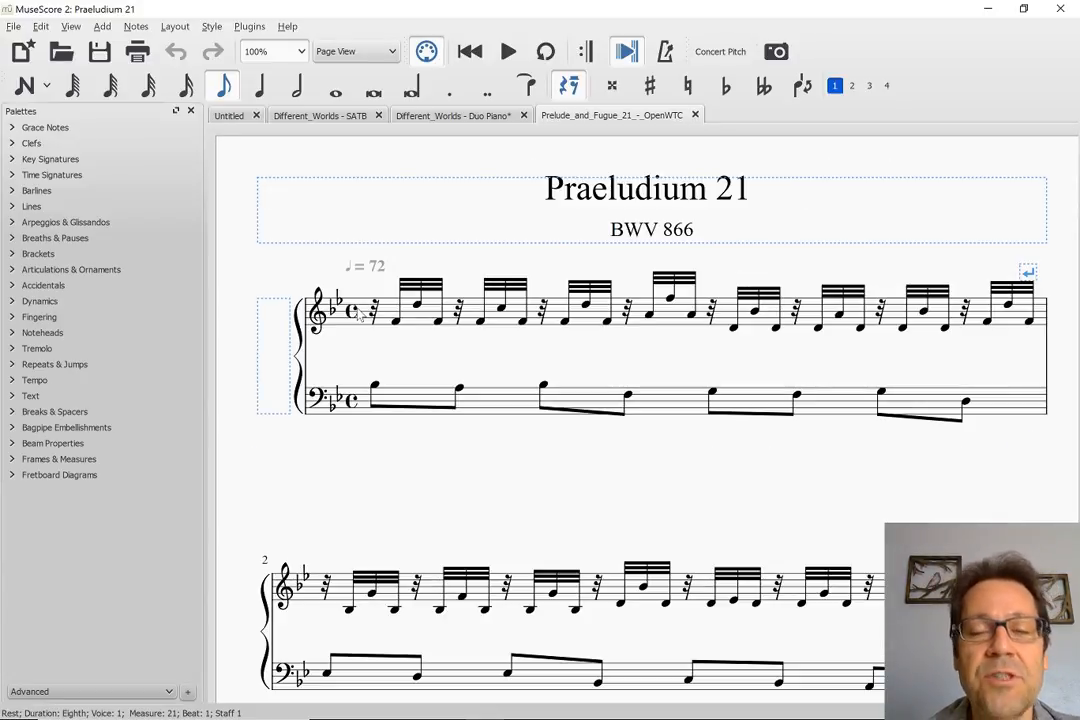
{"action": "scroll", "coordinate": [360, 314], "scroll_direction": "down", "scroll_amount": 2}
{"action": "scroll", "coordinate": [360, 314], "scroll_direction": "up", "scroll_amount": 1}
{"action": "scroll", "coordinate": [360, 314], "scroll_direction": "right", "scroll_amount": 5}
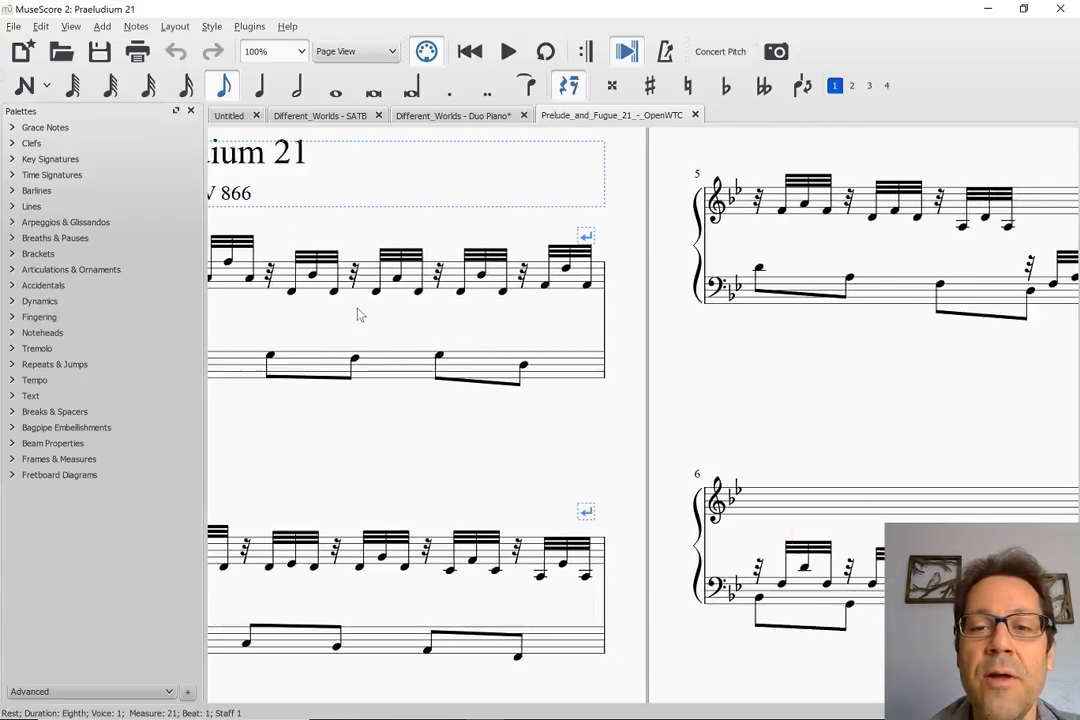
{"action": "scroll", "coordinate": [360, 314], "scroll_direction": "right", "scroll_amount": 15}
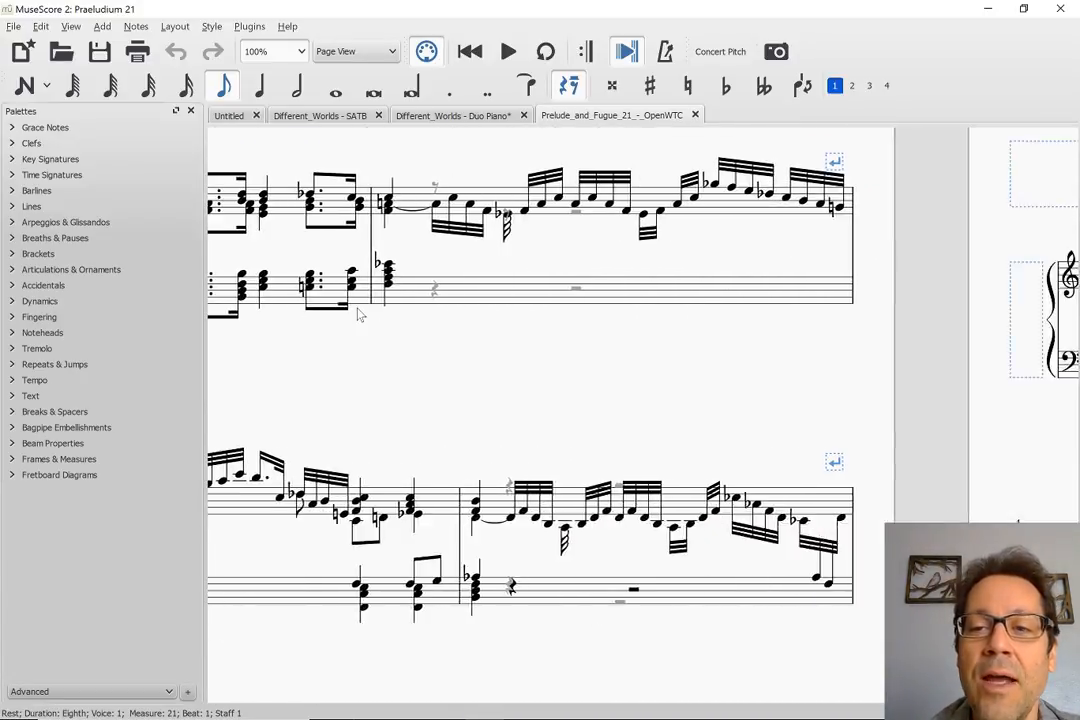
{"action": "scroll", "coordinate": [360, 314], "scroll_direction": "right", "scroll_amount": 10}
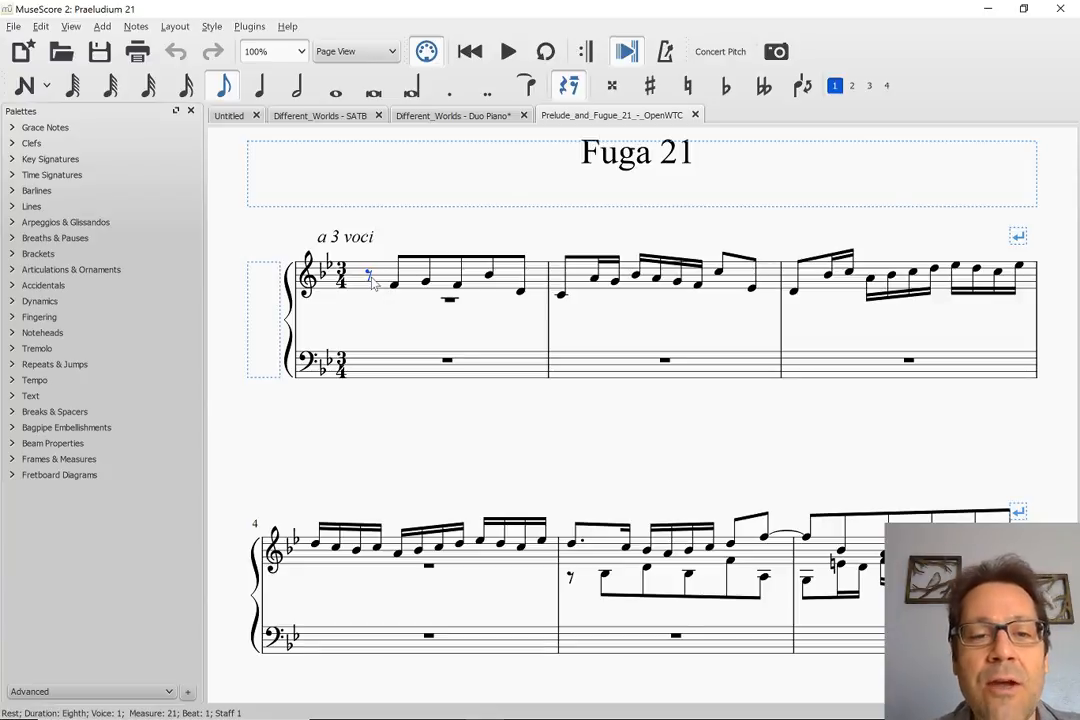
{"action": "key", "text": "ctrl+f"}
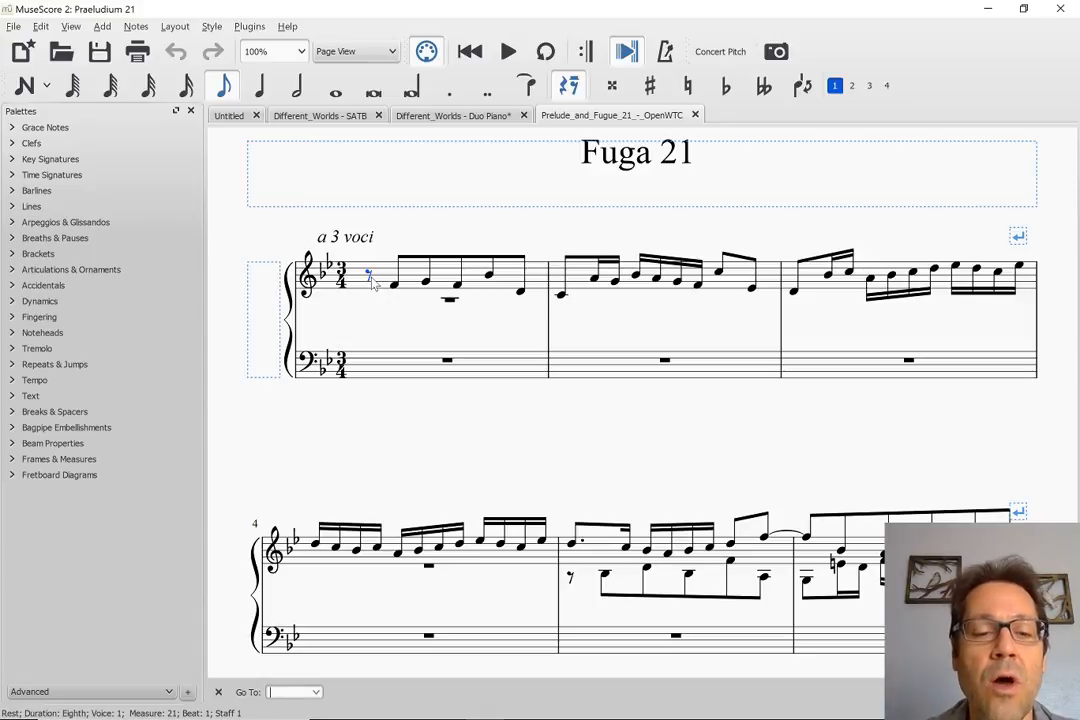
{"action": "key", "text": "Escape"}
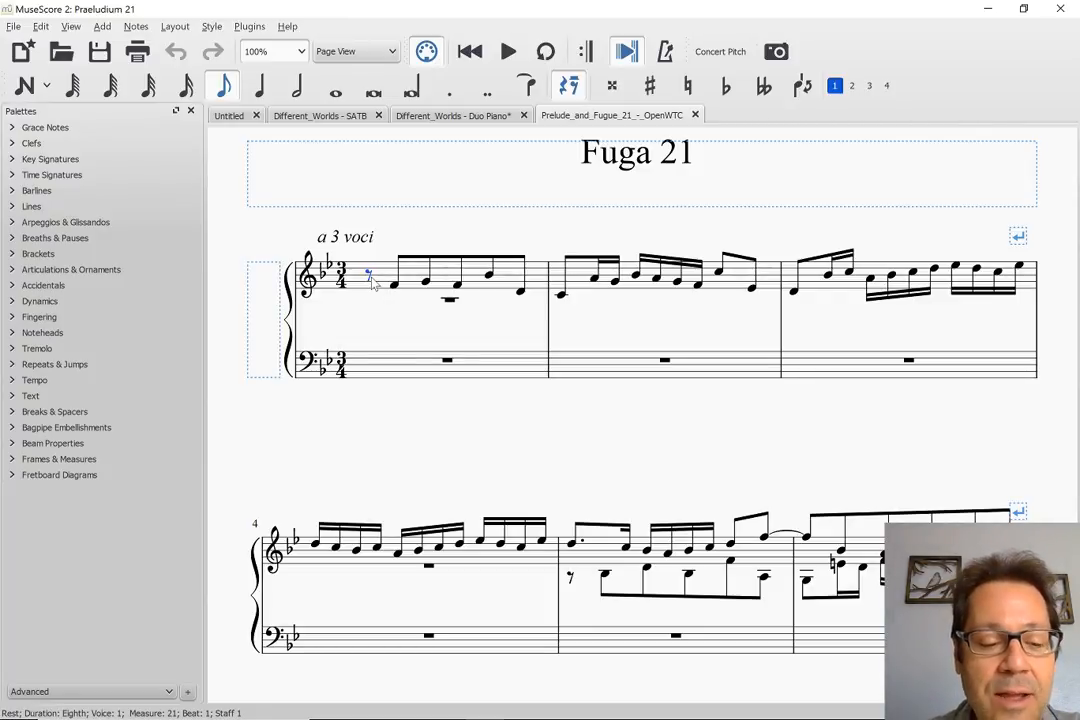
Add rehearsal mark A at the opening rest of Fuga 21
{"action": "key", "text": "ctrl+m"}
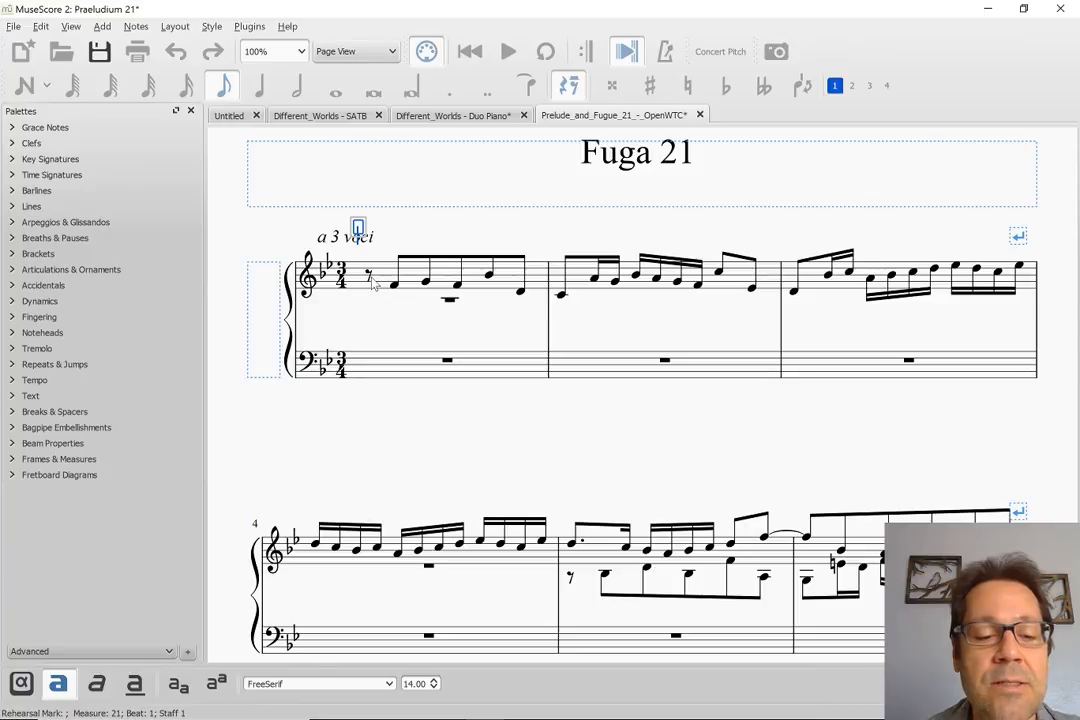
{"action": "type", "text": "A"}
{"action": "key", "text": "Escape"}
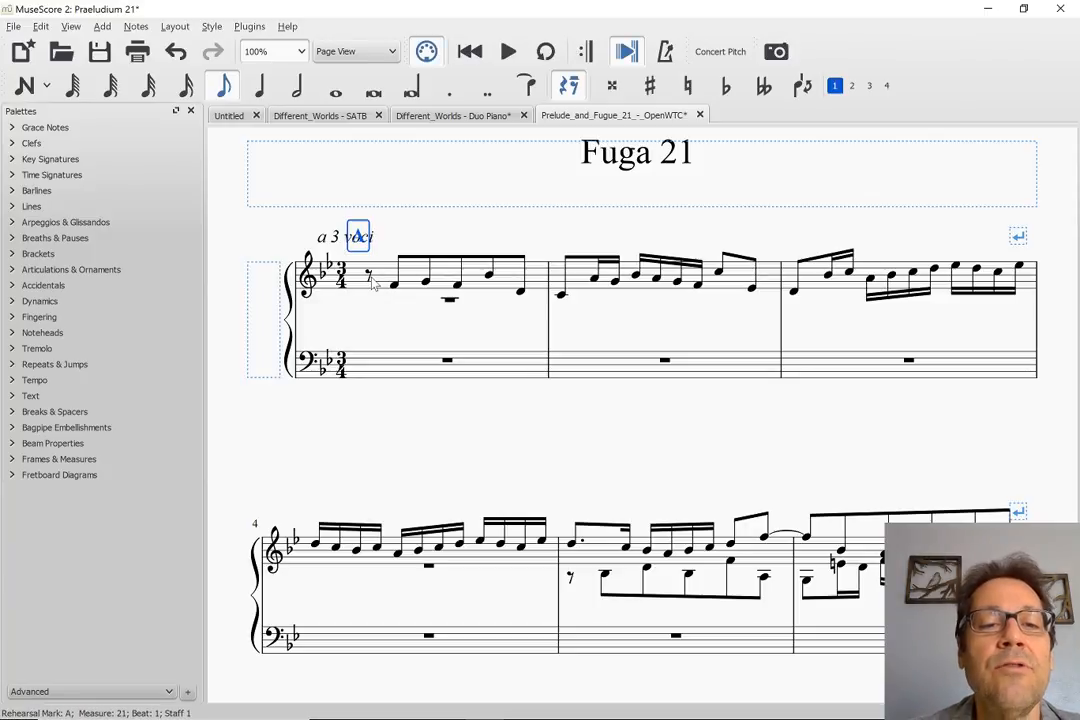
Move rehearsal mark A down into the space between the treble and bass staves
{"action": "key", "text": "Down"}
{"action": "key", "text": "Down"}
{"action": "key", "text": "Down"}
{"action": "key", "text": "Down"}
{"action": "key", "text": "Down"}
{"action": "key", "text": "Down"}
{"action": "key", "text": "Down"}
{"action": "key", "text": "Down"}
{"action": "key", "text": "Down"}
{"action": "key", "text": "Down"}
{"action": "key", "text": "Down"}
{"action": "key", "text": "Down"}
{"action": "key", "text": "Down"}
{"action": "key", "text": "Down"}
{"action": "key", "text": "Down"}
{"action": "key", "text": "Down"}
{"action": "key", "text": "Down"}
{"action": "key", "text": "Down"}
{"action": "key", "text": "Down"}
{"action": "key", "text": "Down"}
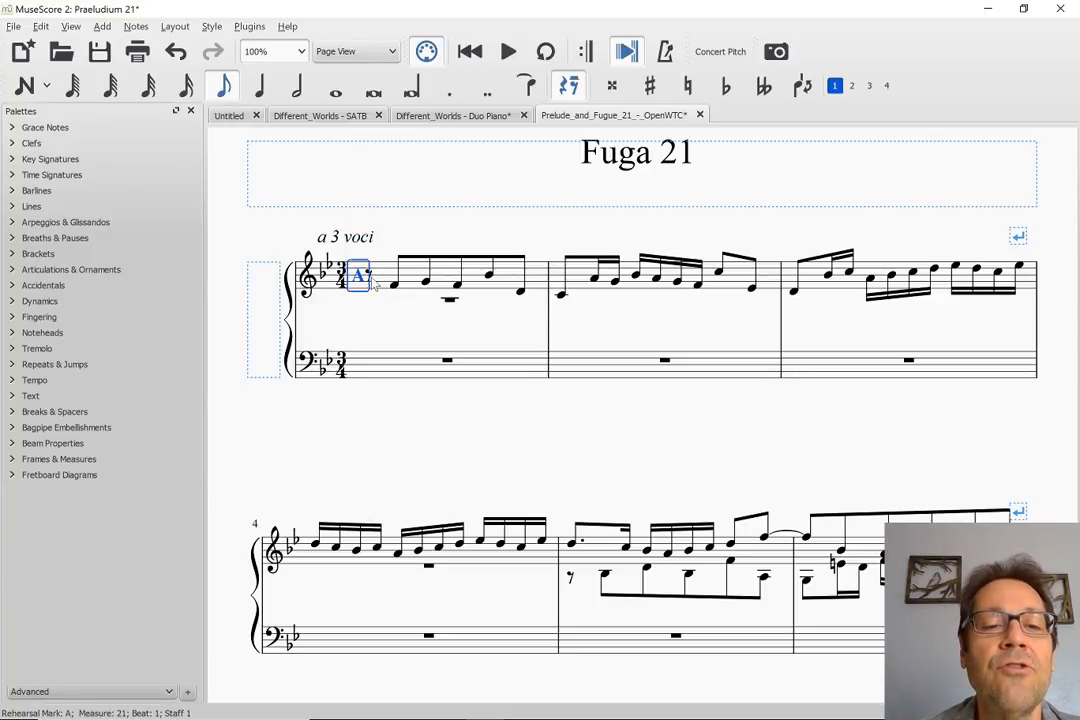
{"action": "key", "text": "Down"}
{"action": "key", "text": "Down"}
{"action": "key", "text": "Down"}
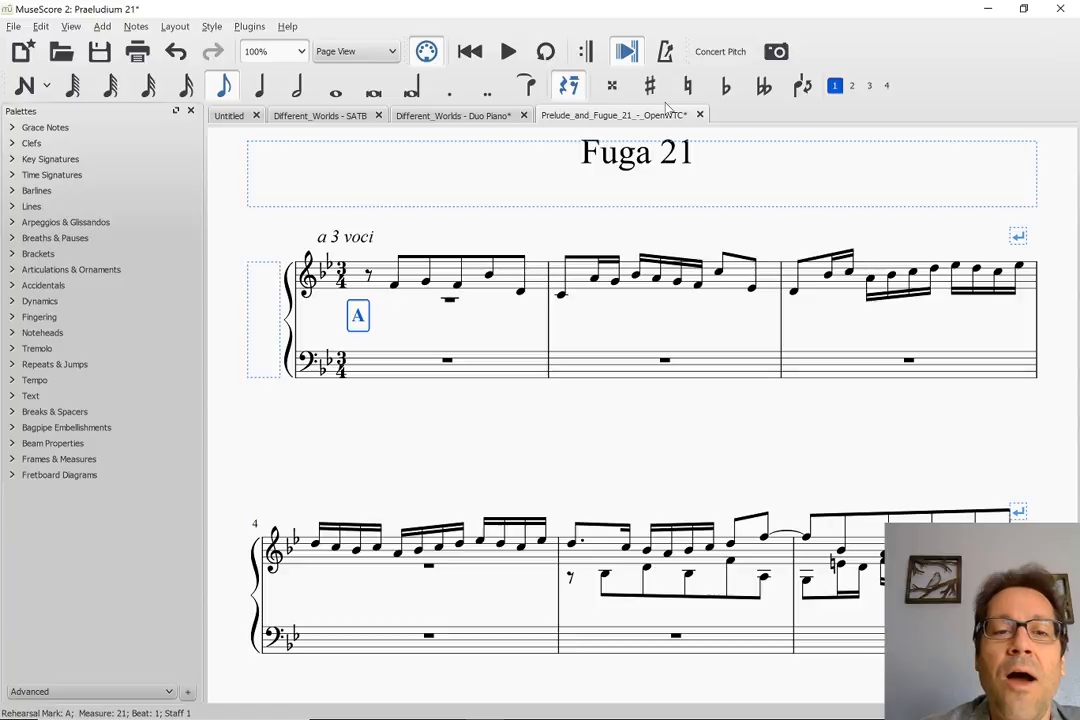
Walk note by note through the fugue subject in the upper voice, from the F4 in measure 1 to the start of measure 3
{"action": "left_click", "coordinate": [394, 285]}
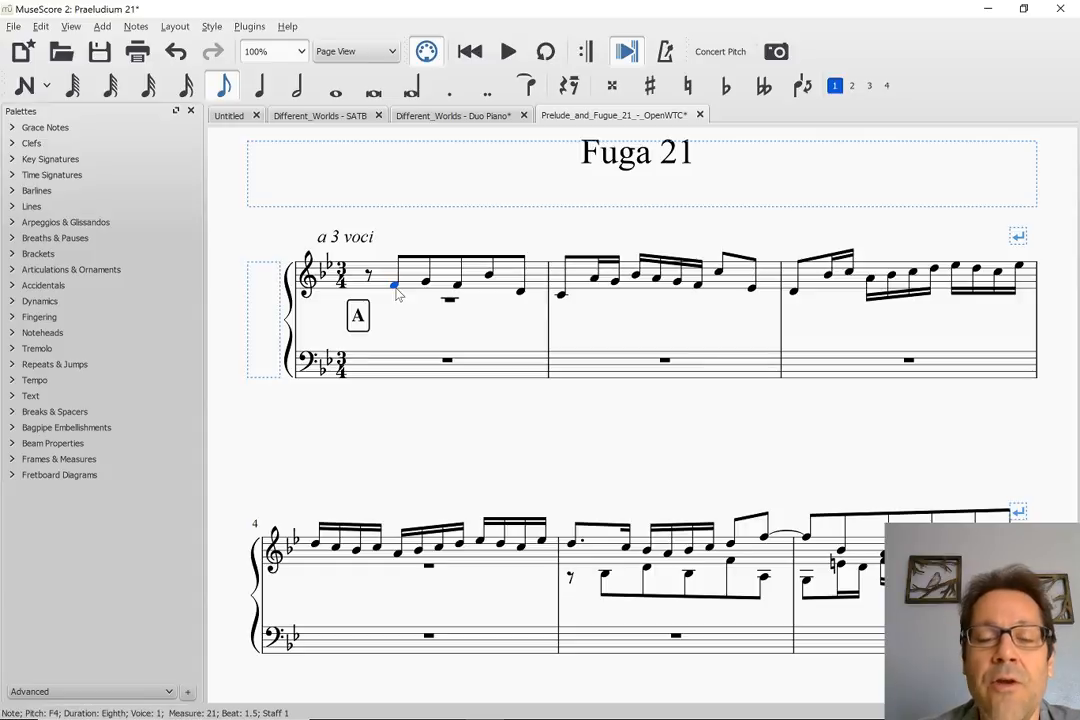
{"action": "key", "text": "Right"}
{"action": "key", "text": "Right"}
{"action": "key", "text": "Right"}
{"action": "key", "text": "Right"}
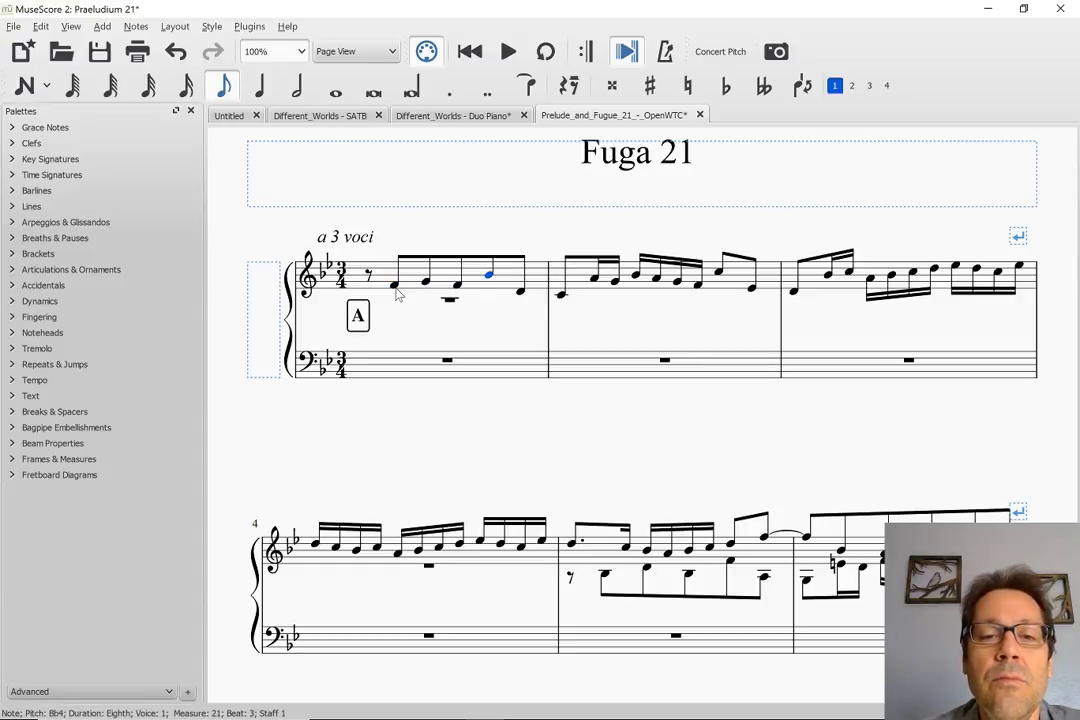
{"action": "key", "text": "Right"}
{"action": "key", "text": "Right"}
{"action": "key", "text": "Right"}
{"action": "key", "text": "Right"}
{"action": "key", "text": "Right"}
{"action": "key", "text": "Right"}
{"action": "key", "text": "Right"}
{"action": "key", "text": "Right"}
{"action": "key", "text": "Right"}
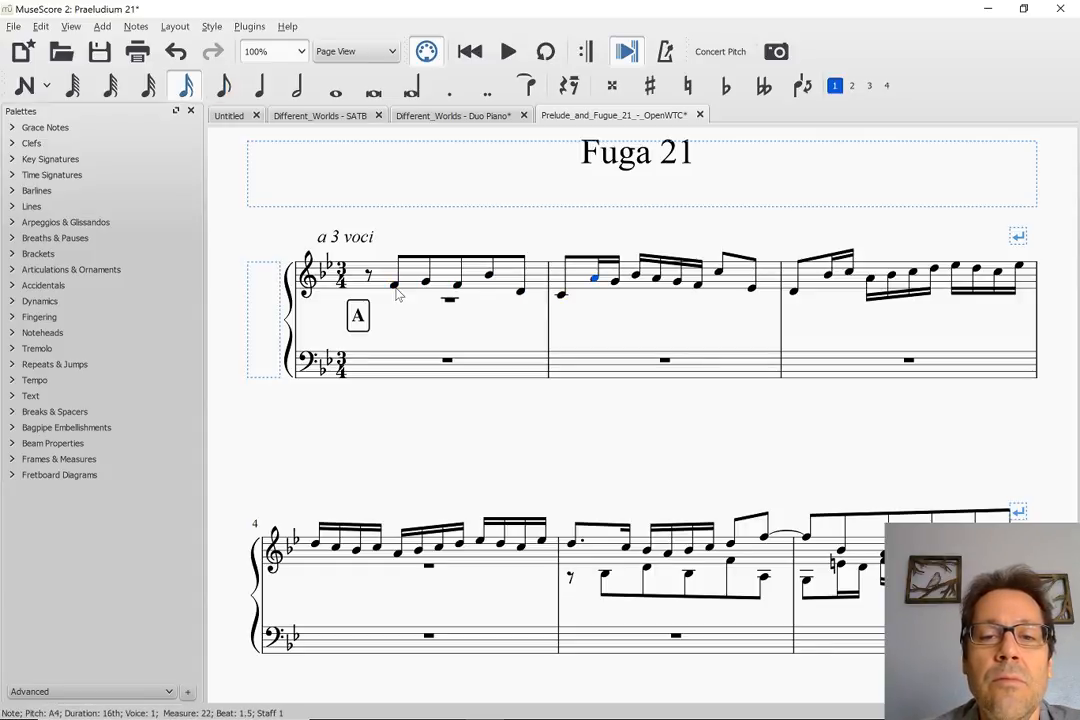
{"action": "key", "text": "Right"}
{"action": "key", "text": "Right"}
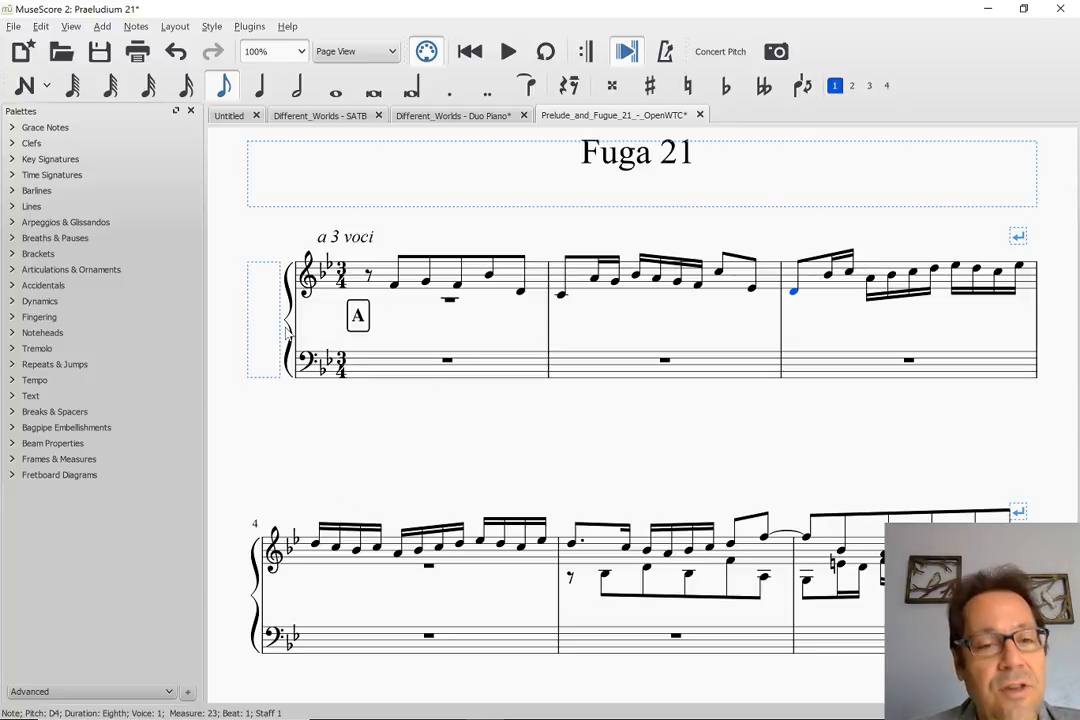
Compare the opening notes of the subject in measure 1 with the second voice's answer in measure 5
{"action": "left_click", "coordinate": [605, 577]}
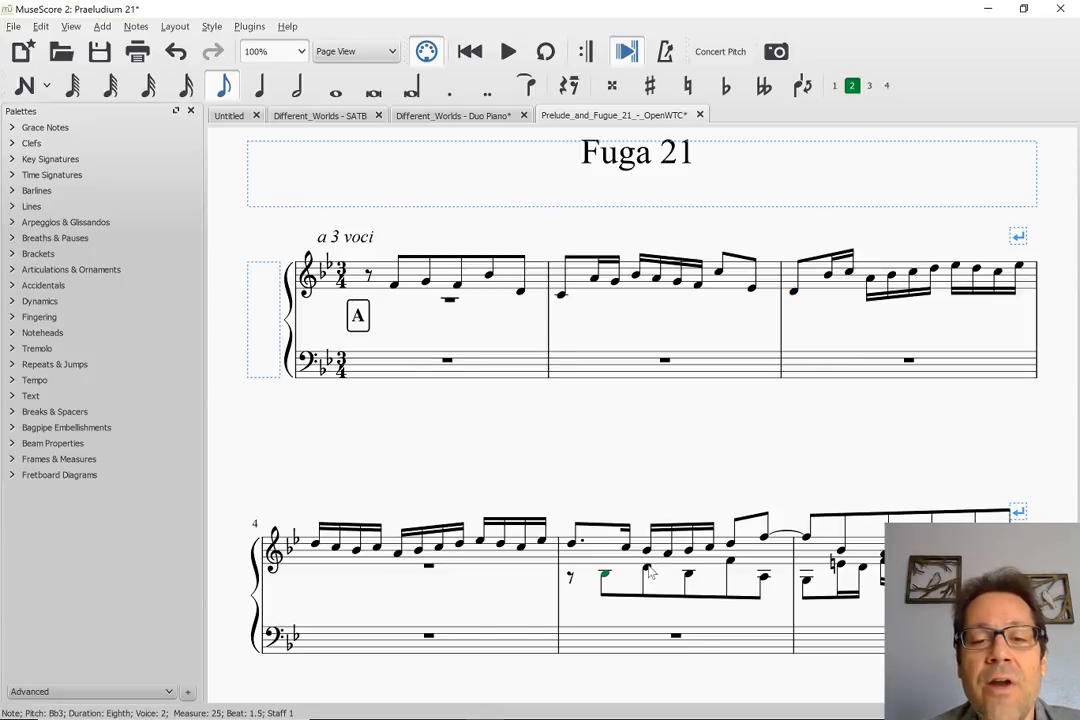
{"action": "left_click", "coordinate": [647, 571]}
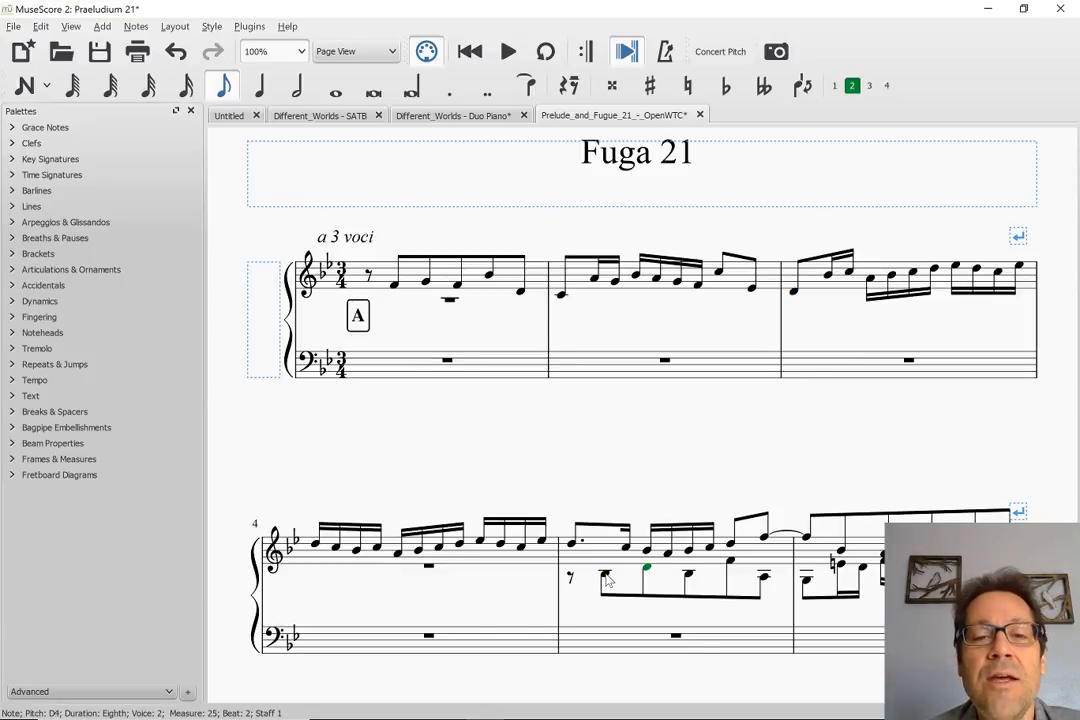
{"action": "left_click", "coordinate": [395, 287]}
{"action": "left_click", "coordinate": [604, 576]}
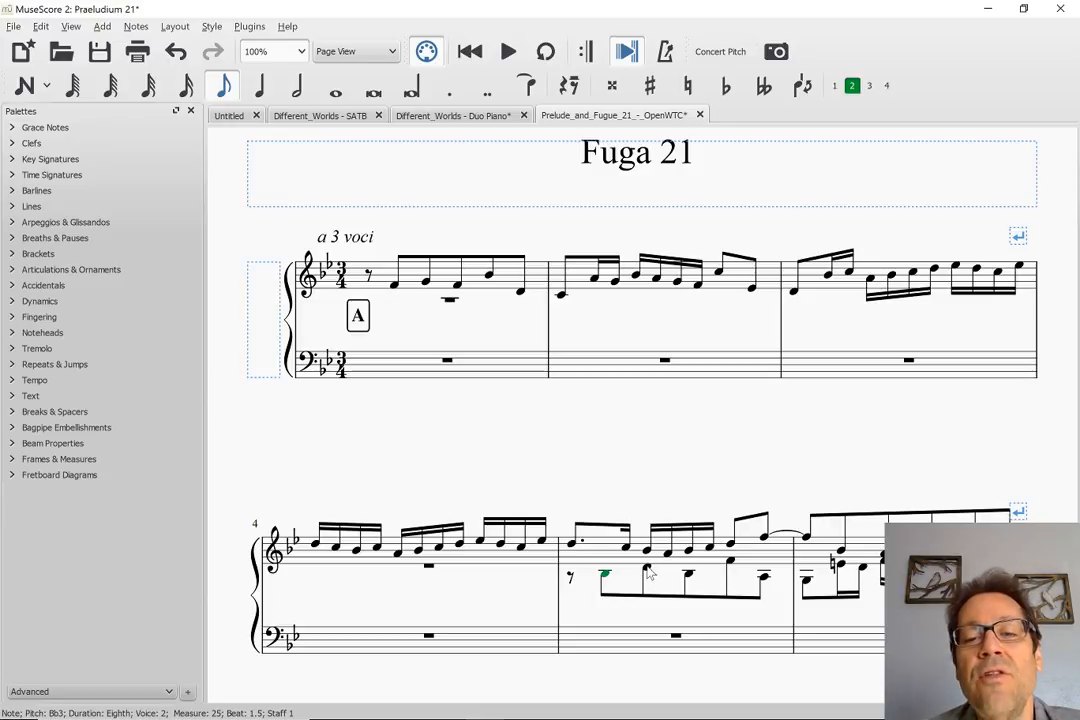
{"action": "left_click", "coordinate": [395, 287]}
{"action": "key", "text": "Right"}
{"action": "key", "text": "Right"}
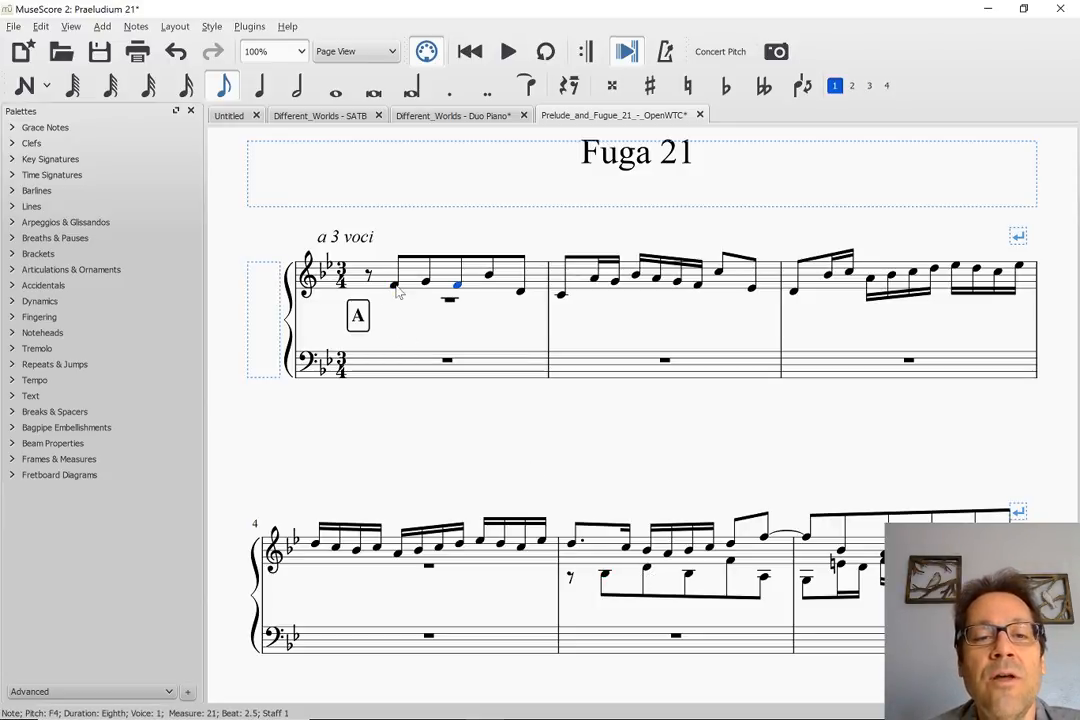
{"action": "key", "text": "Right"}
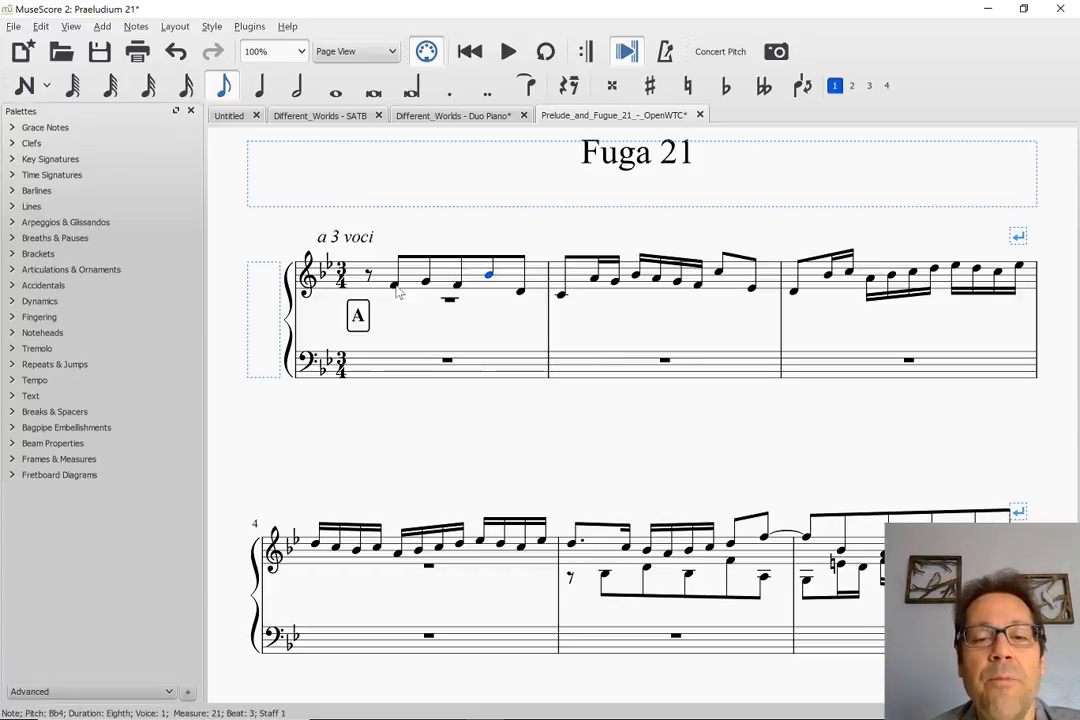
{"action": "left_click", "coordinate": [645, 571]}
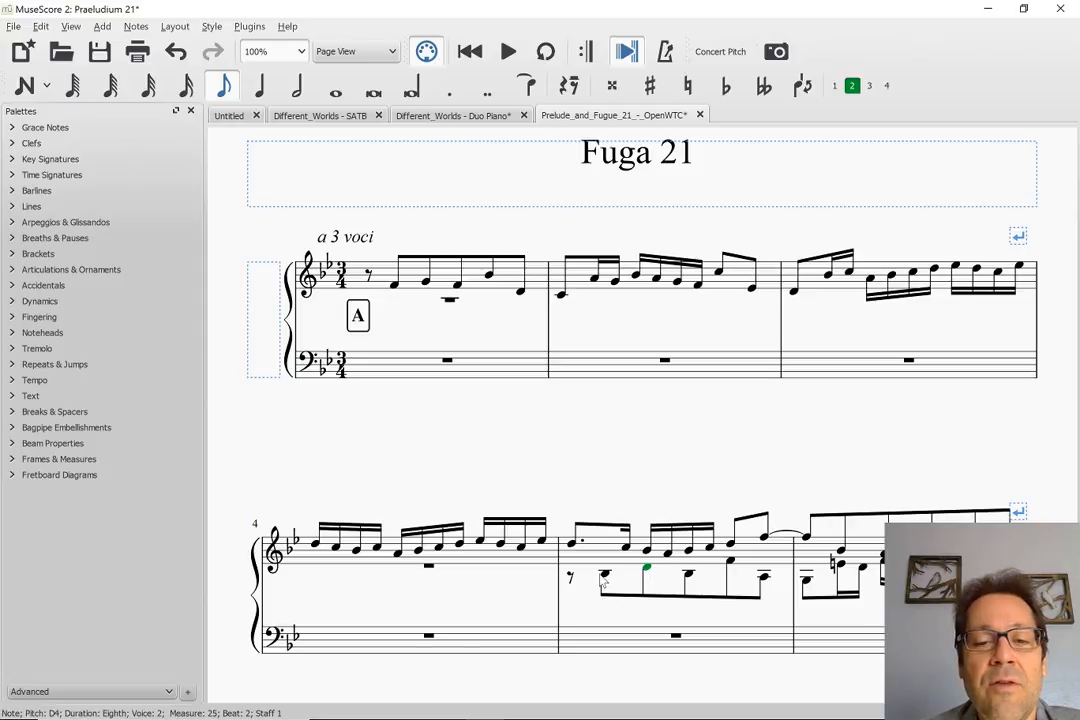
{"action": "left_click", "coordinate": [731, 565]}
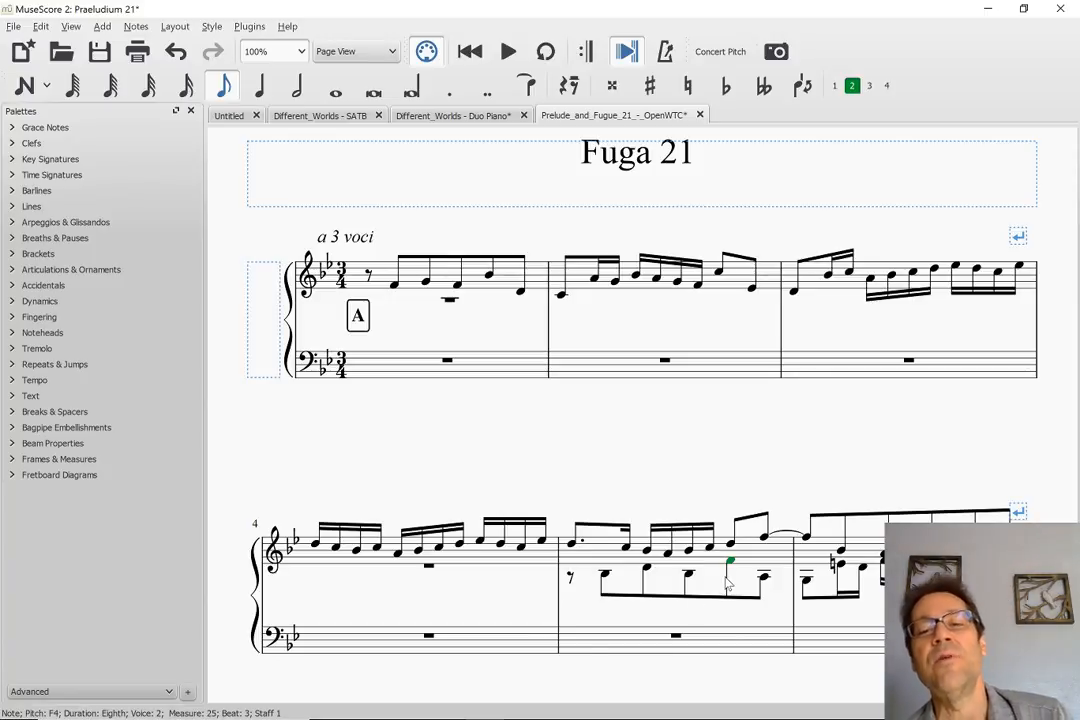
{"action": "left_click", "coordinate": [755, 562]}
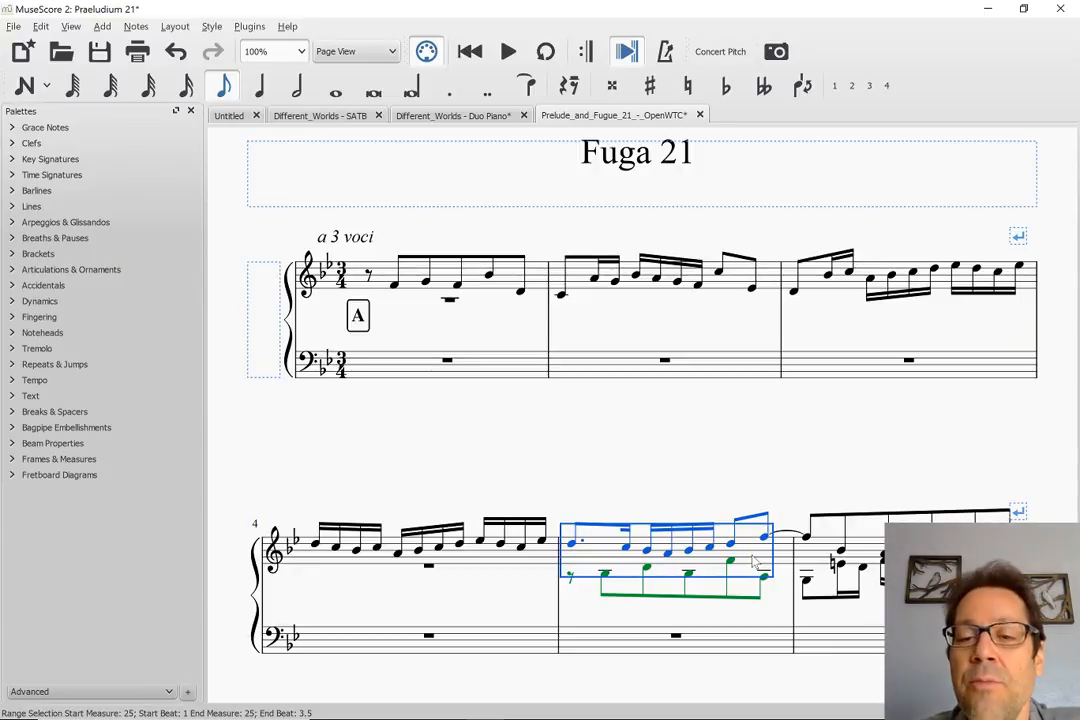
Examine the E natural in measure 6 and walk note by note through the second voice's answer from measure 5 into measure 7
{"action": "scroll", "coordinate": [755, 562], "scroll_direction": "down", "scroll_amount": 2}
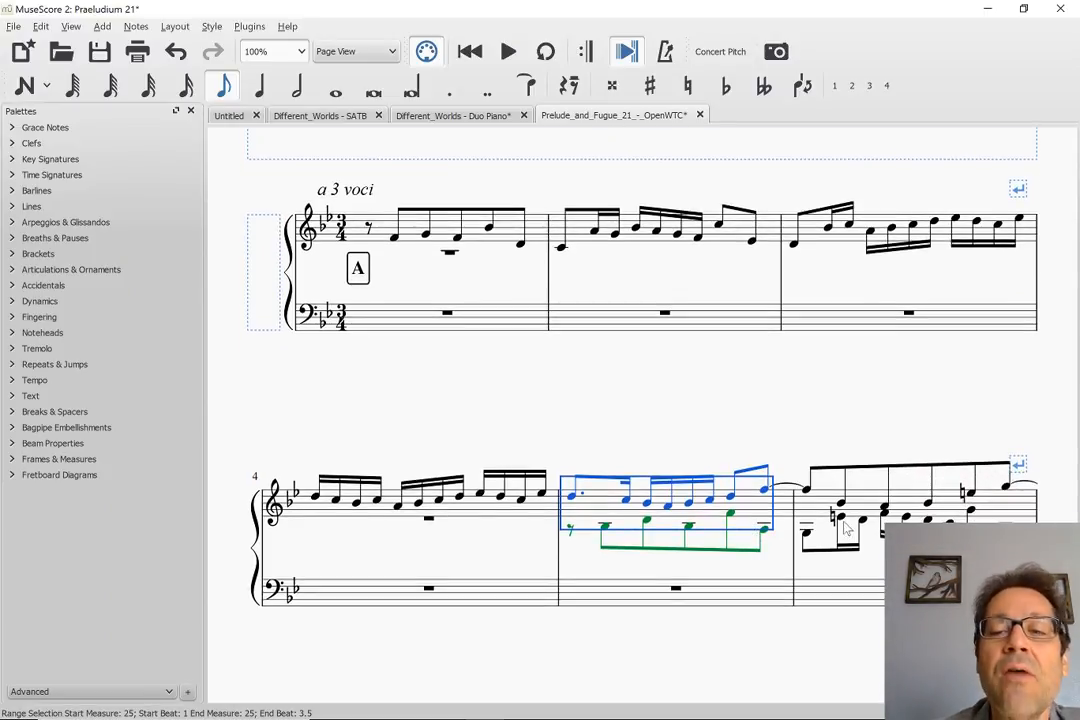
{"action": "left_click", "coordinate": [843, 518]}
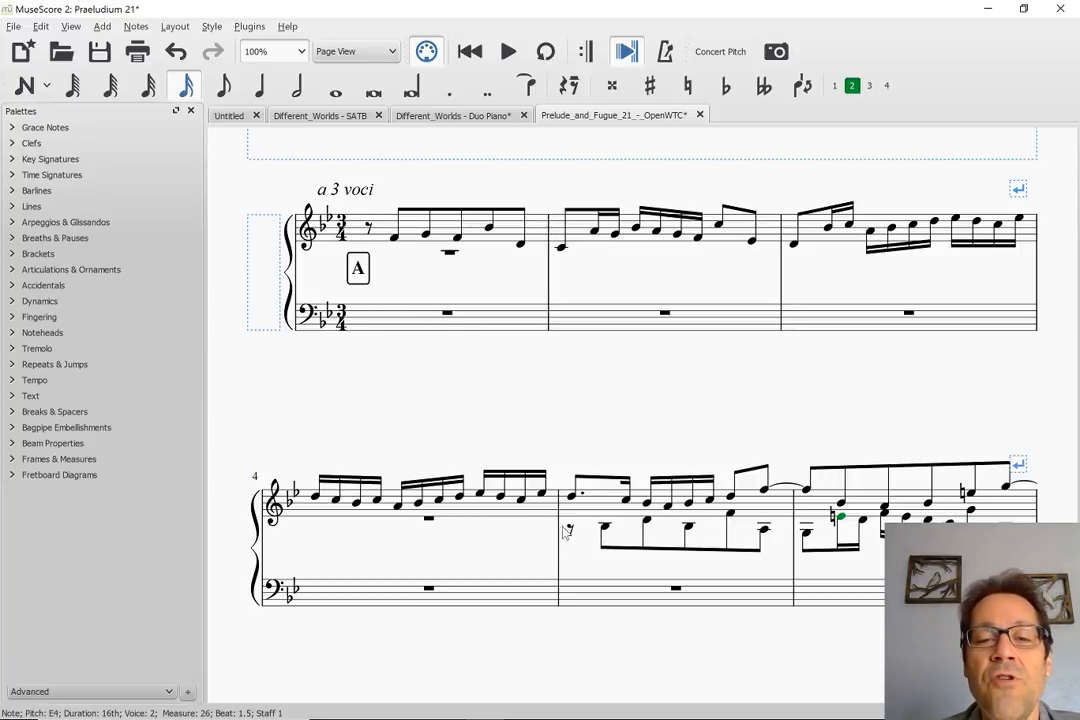
{"action": "left_click", "coordinate": [605, 530]}
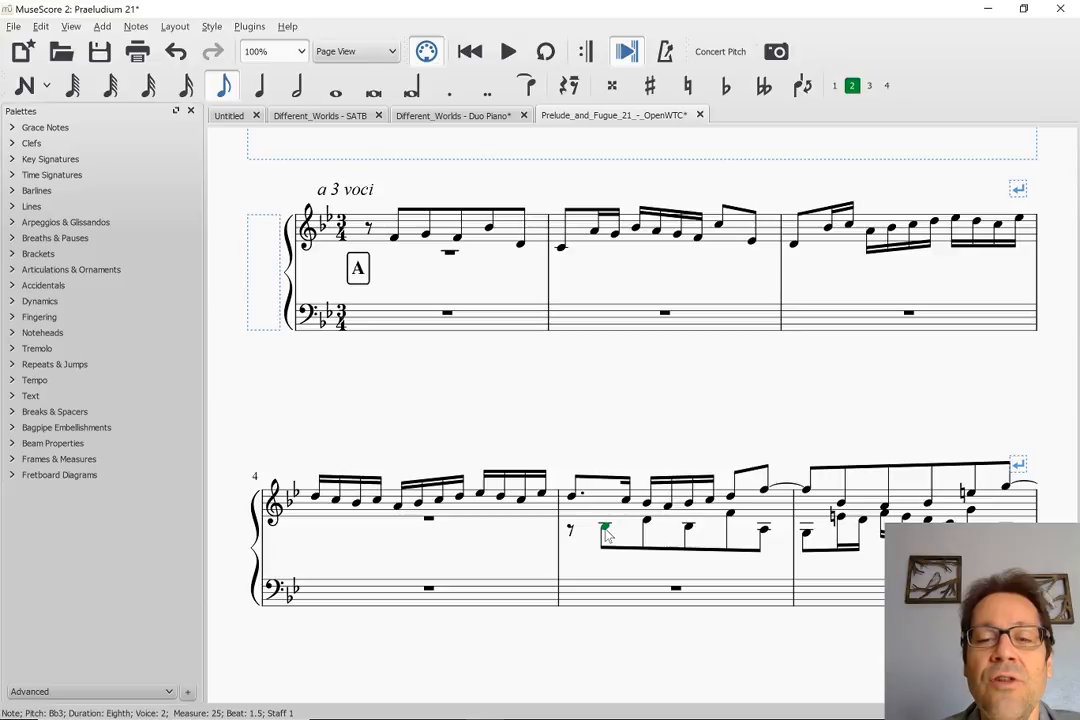
{"action": "key", "text": "Right"}
{"action": "key", "text": "Right"}
{"action": "key", "text": "Right"}
{"action": "key", "text": "Right"}
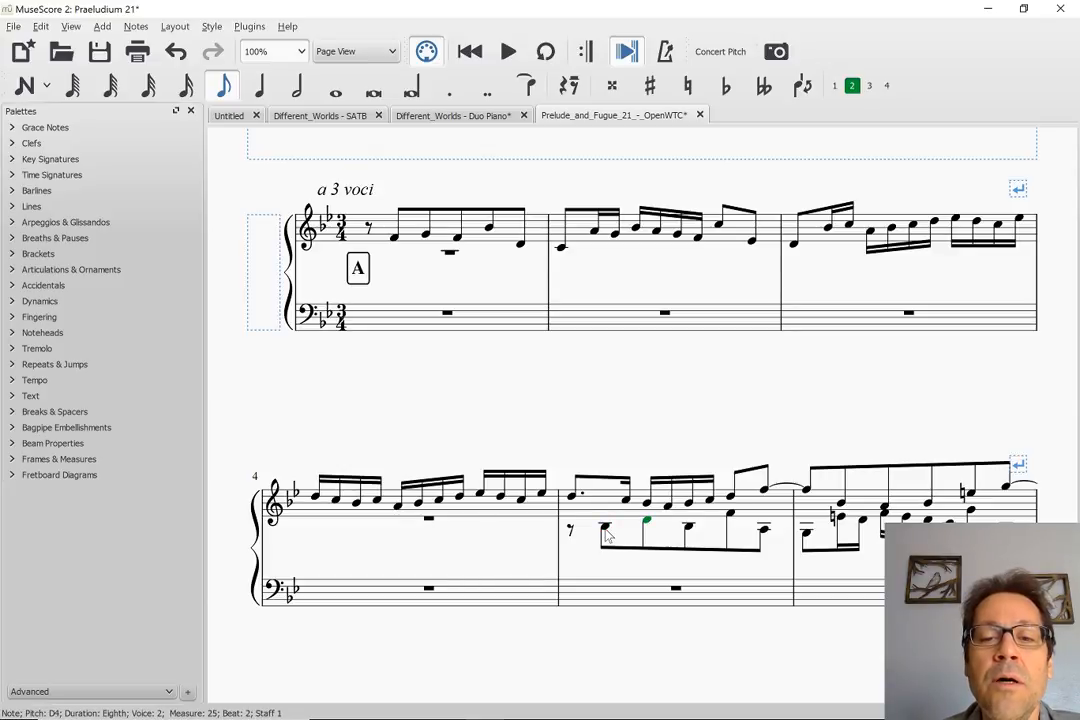
{"action": "key", "text": "Right"}
{"action": "key", "text": "Right"}
{"action": "key", "text": "Right"}
{"action": "key", "text": "Right"}
{"action": "key", "text": "Right"}
{"action": "key", "text": "Right"}
{"action": "key", "text": "Right"}
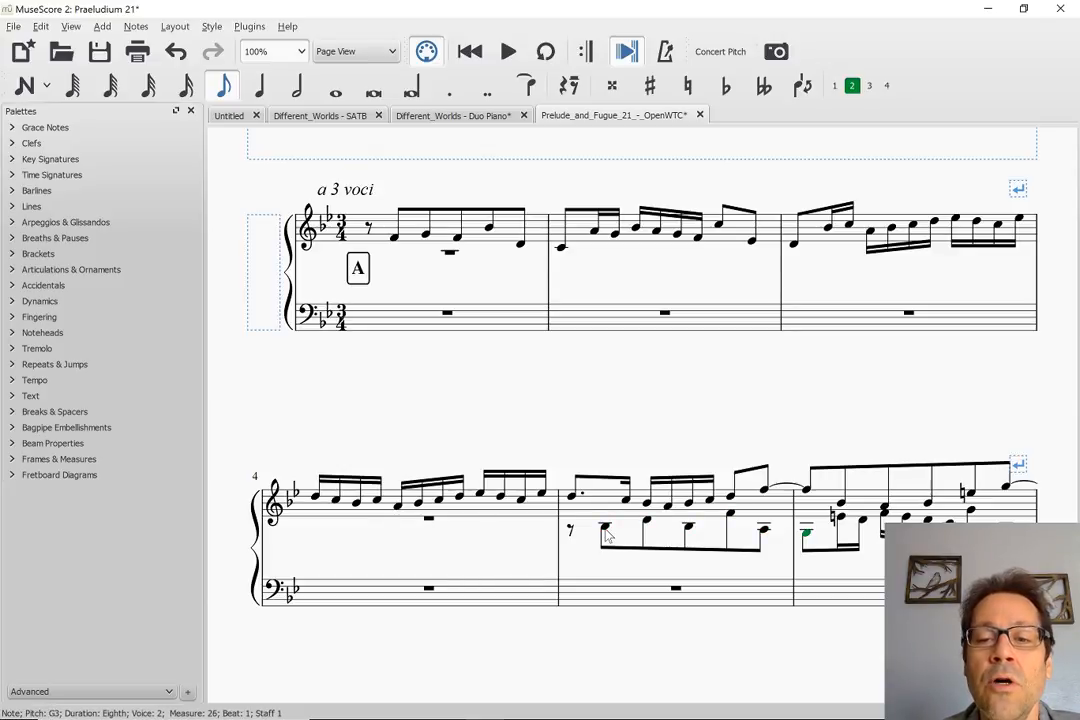
{"action": "key", "text": "Right"}
{"action": "key", "text": "Right"}
{"action": "key", "text": "Right"}
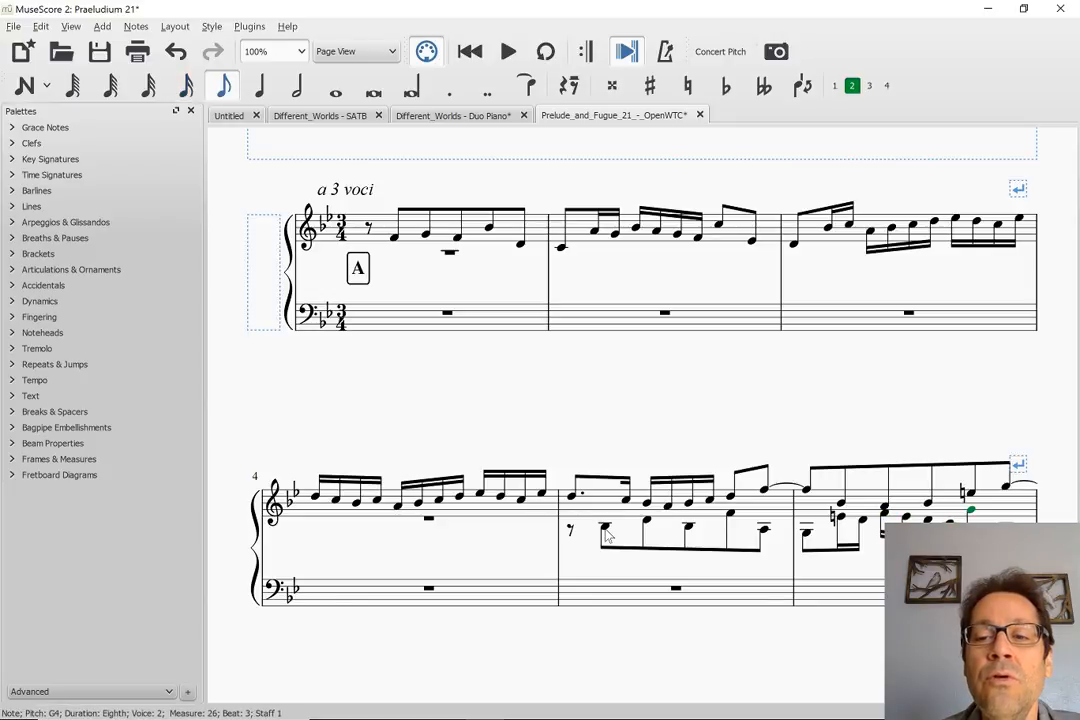
{"action": "key", "text": "Right"}
{"action": "key", "text": "Right"}
{"action": "key", "text": "Right"}
{"action": "key", "text": "Right"}
{"action": "key", "text": "Right"}
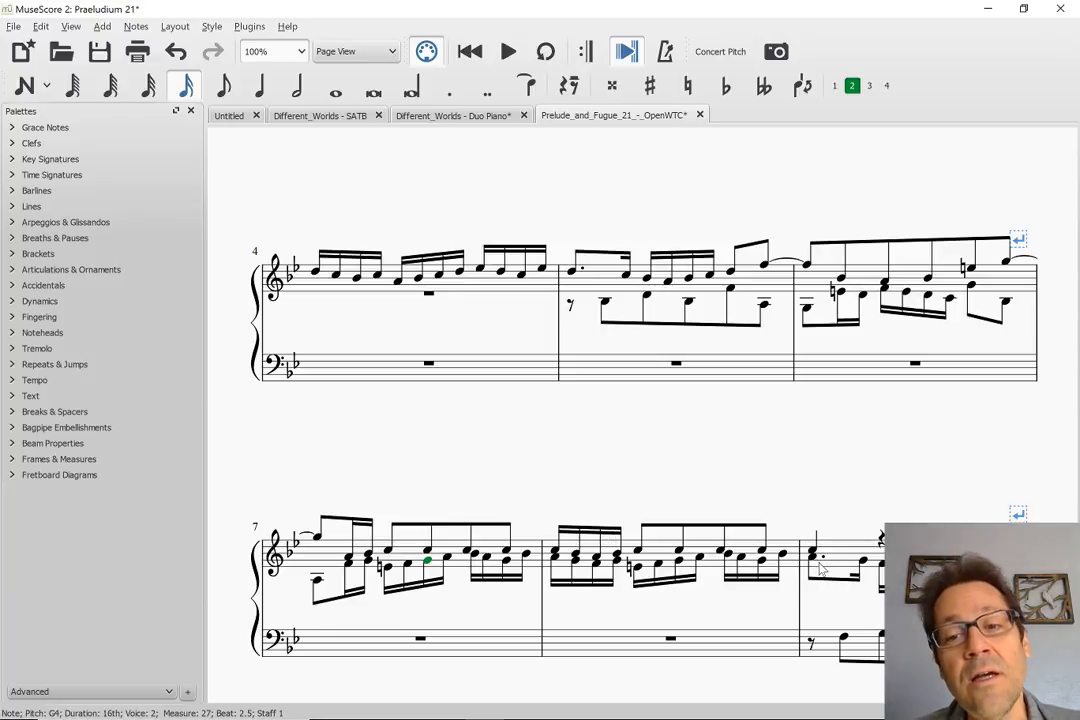
Inspect the bass entry on F3 in measure 9 and go back to the opening of the subject in measure 1
{"action": "left_click", "coordinate": [843, 638]}
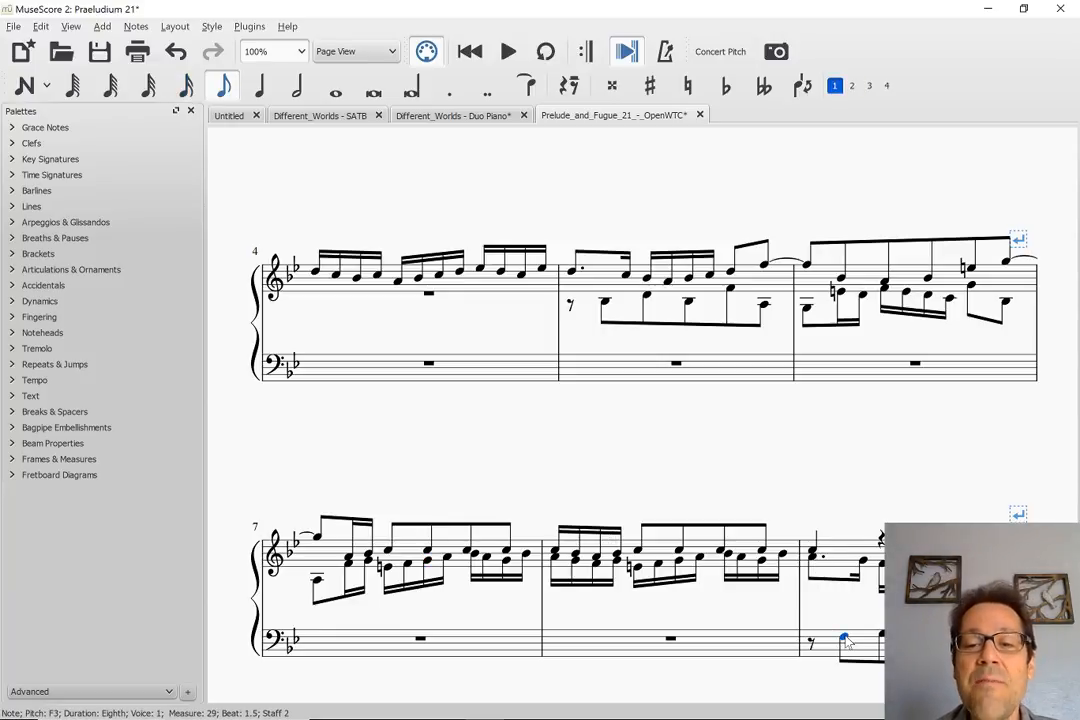
{"action": "scroll", "coordinate": [836, 427], "scroll_direction": "up", "scroll_amount": 2}
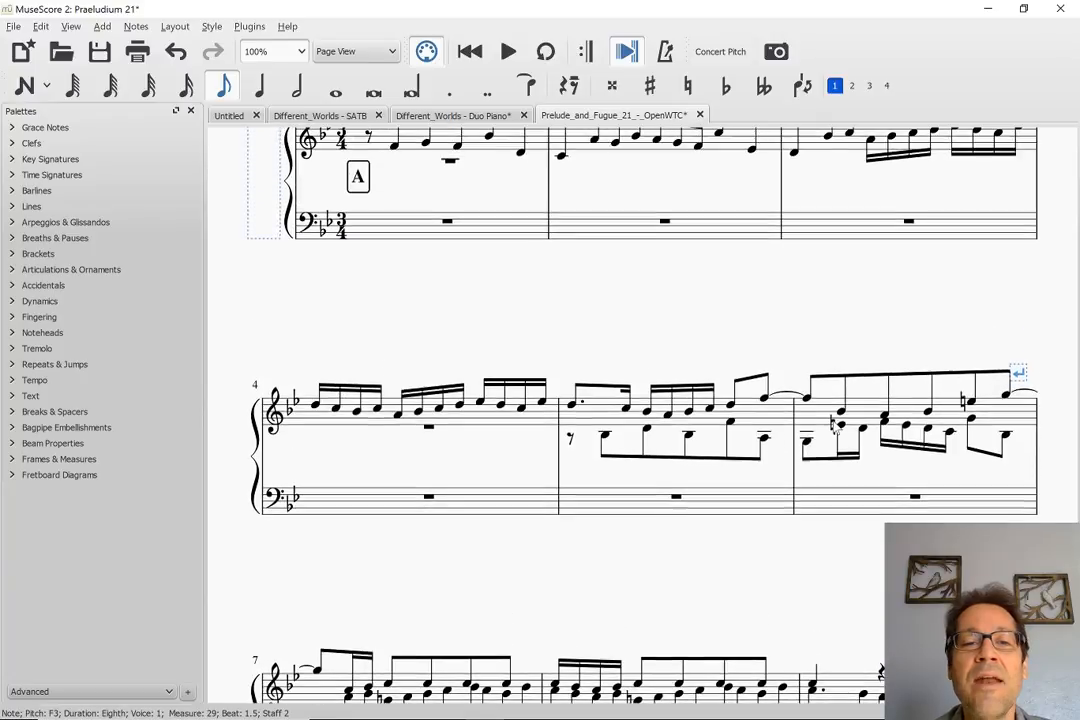
{"action": "scroll", "coordinate": [836, 427], "scroll_direction": "down", "scroll_amount": 2}
{"action": "scroll", "coordinate": [836, 427], "scroll_direction": "up", "scroll_amount": 3}
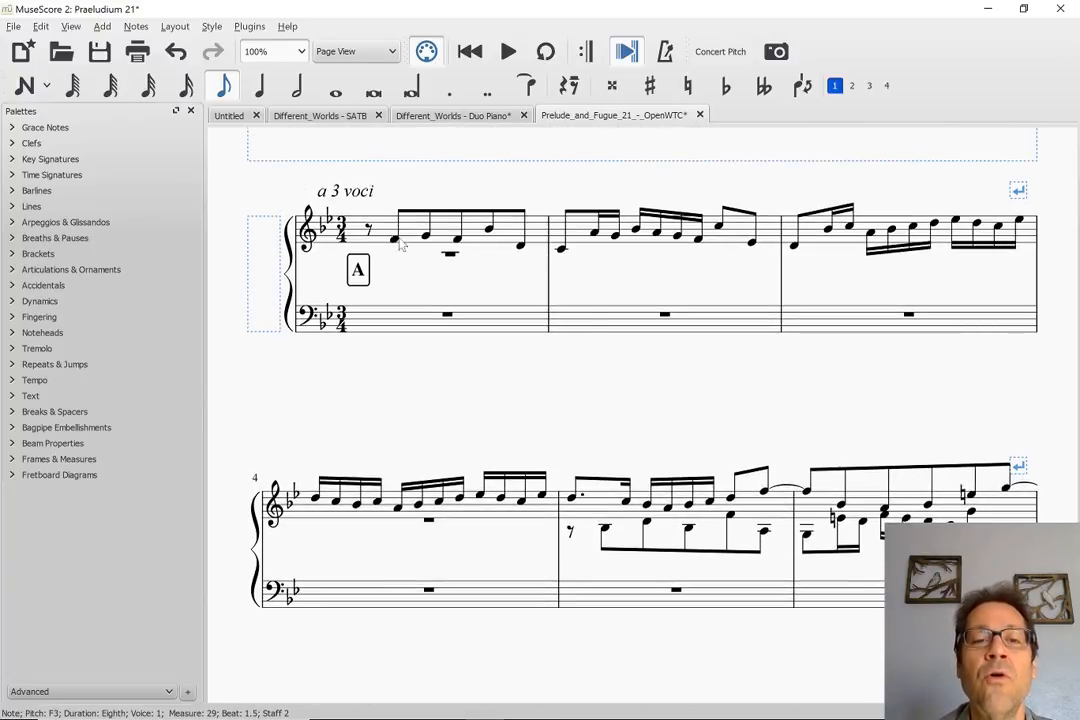
Compare the bass entry in measure 9 with the subject in measure 1 and the second voice's answer in measure 5
{"action": "scroll", "coordinate": [507, 401], "scroll_direction": "down", "scroll_amount": 3}
{"action": "scroll", "coordinate": [507, 401], "scroll_direction": "down", "scroll_amount": 3}
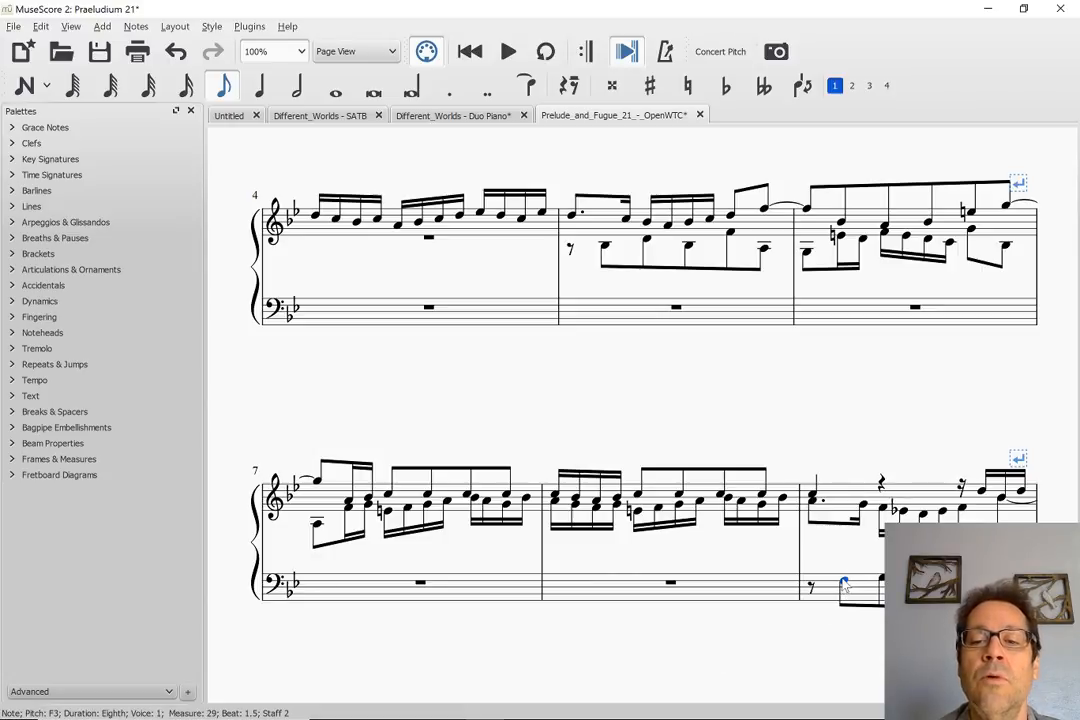
{"action": "key", "text": "Right"}
{"action": "scroll", "coordinate": [843, 585], "scroll_direction": "down", "scroll_amount": 4}
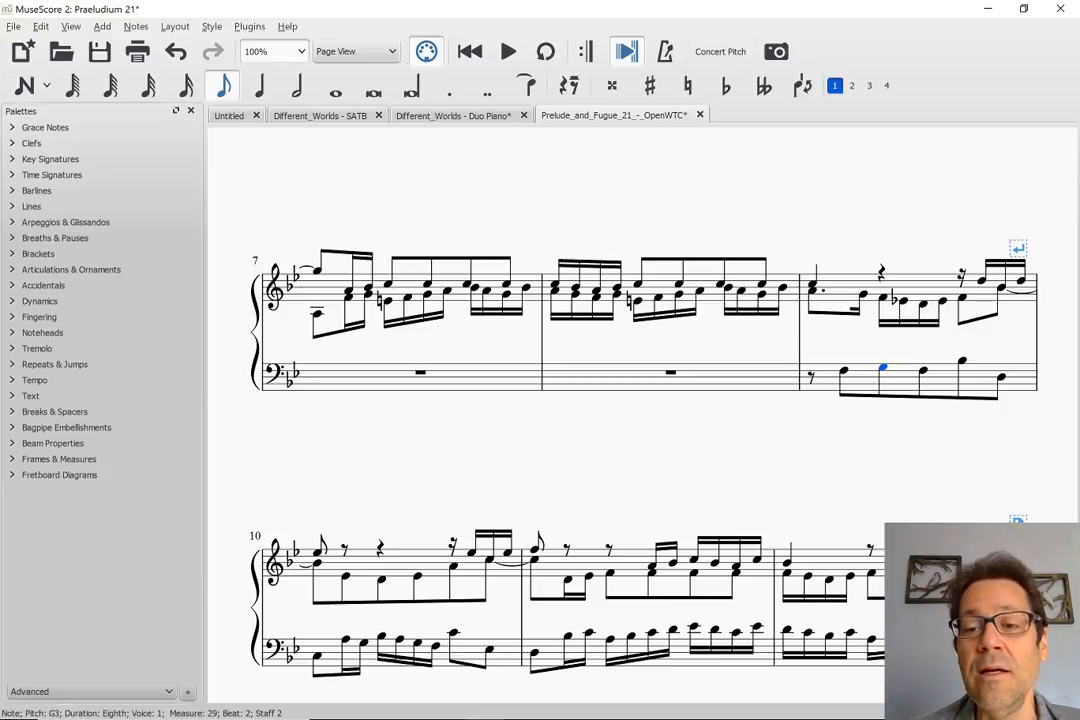
{"action": "scroll", "coordinate": [787, 456], "scroll_direction": "up", "scroll_amount": 10}
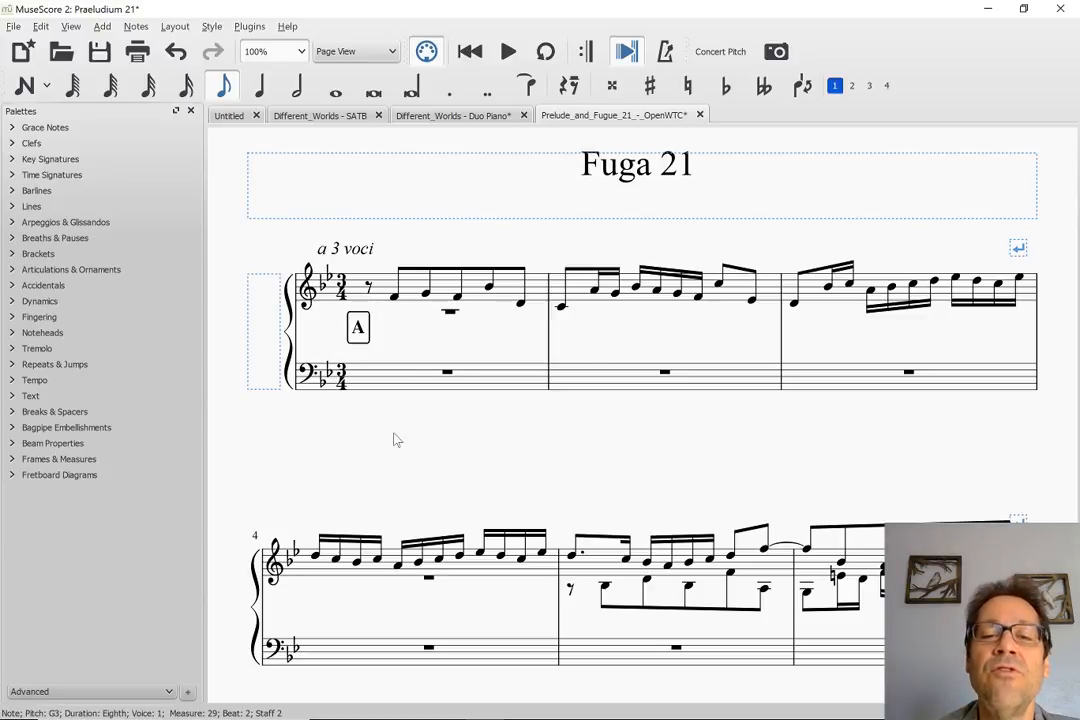
{"action": "scroll", "coordinate": [645, 600], "scroll_direction": "down", "scroll_amount": 3}
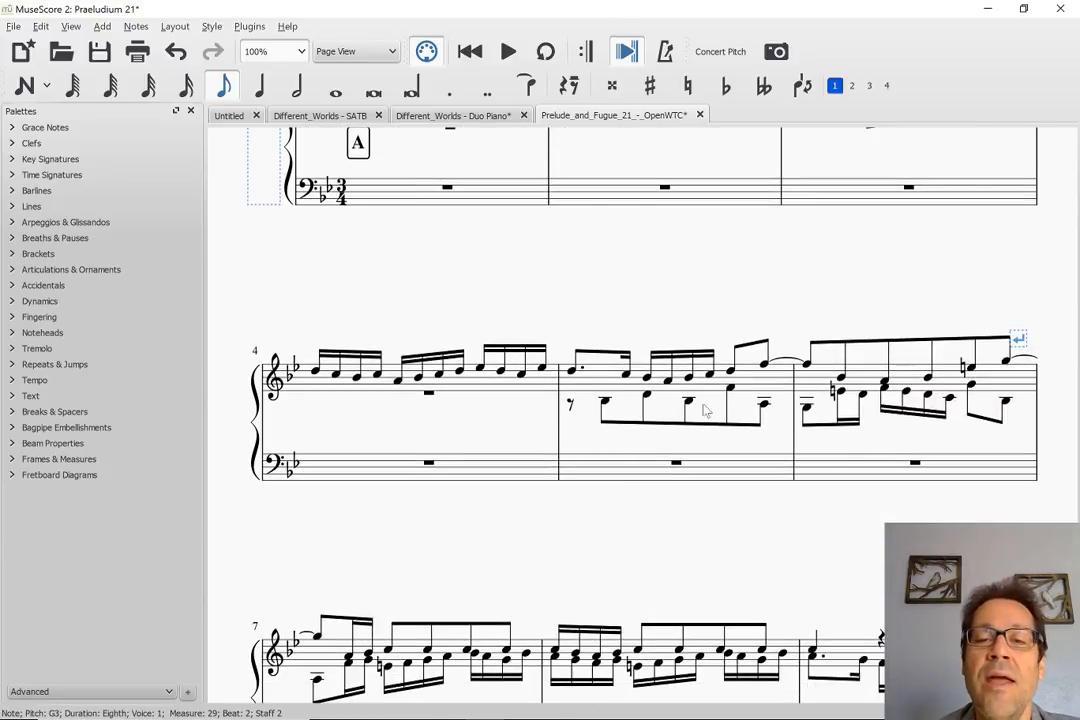
{"action": "scroll", "coordinate": [967, 409], "scroll_direction": "down", "scroll_amount": 3}
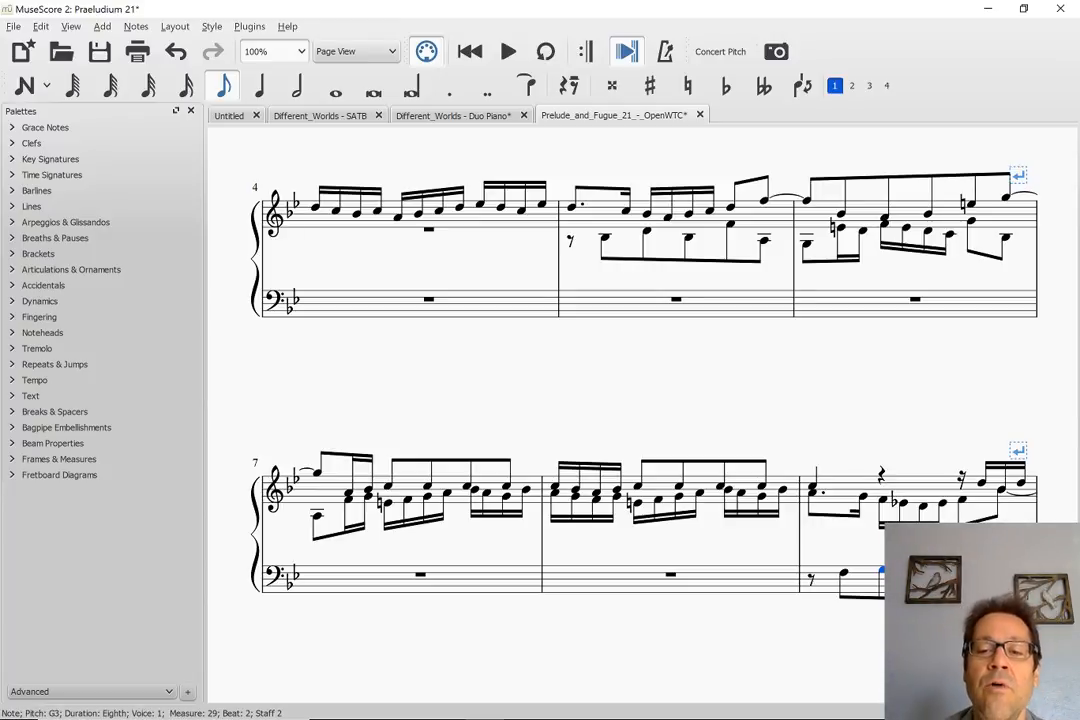
{"action": "scroll", "coordinate": [640, 400], "scroll_direction": "down", "scroll_amount": 2}
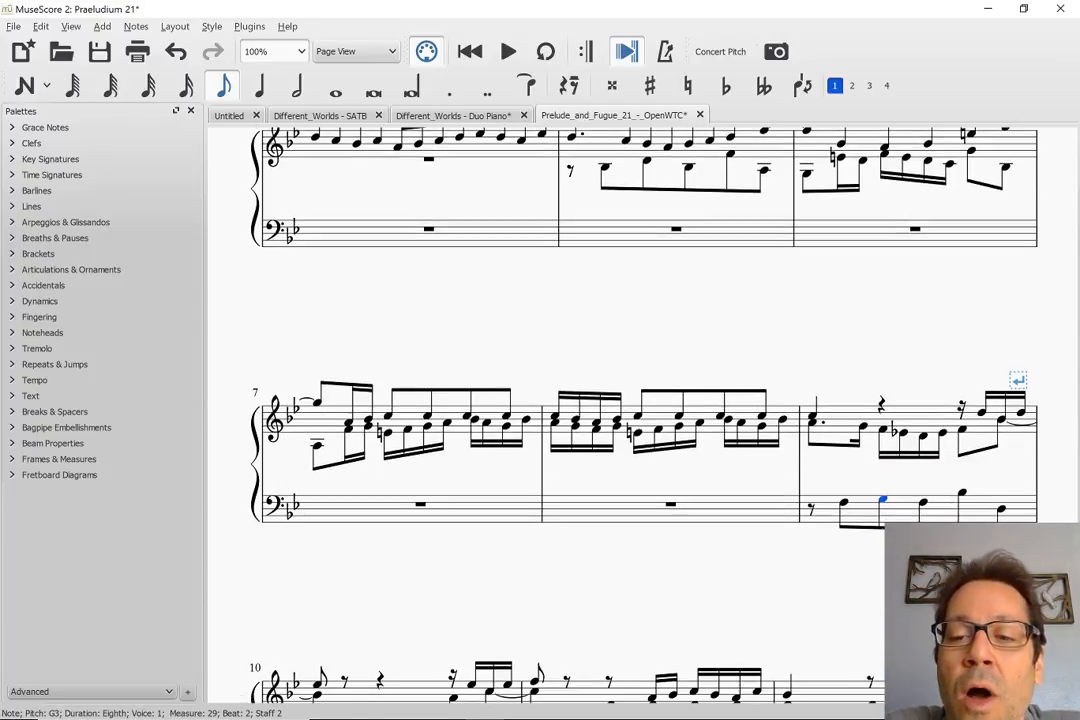
{"action": "scroll", "coordinate": [786, 390], "scroll_direction": "up", "scroll_amount": 3}
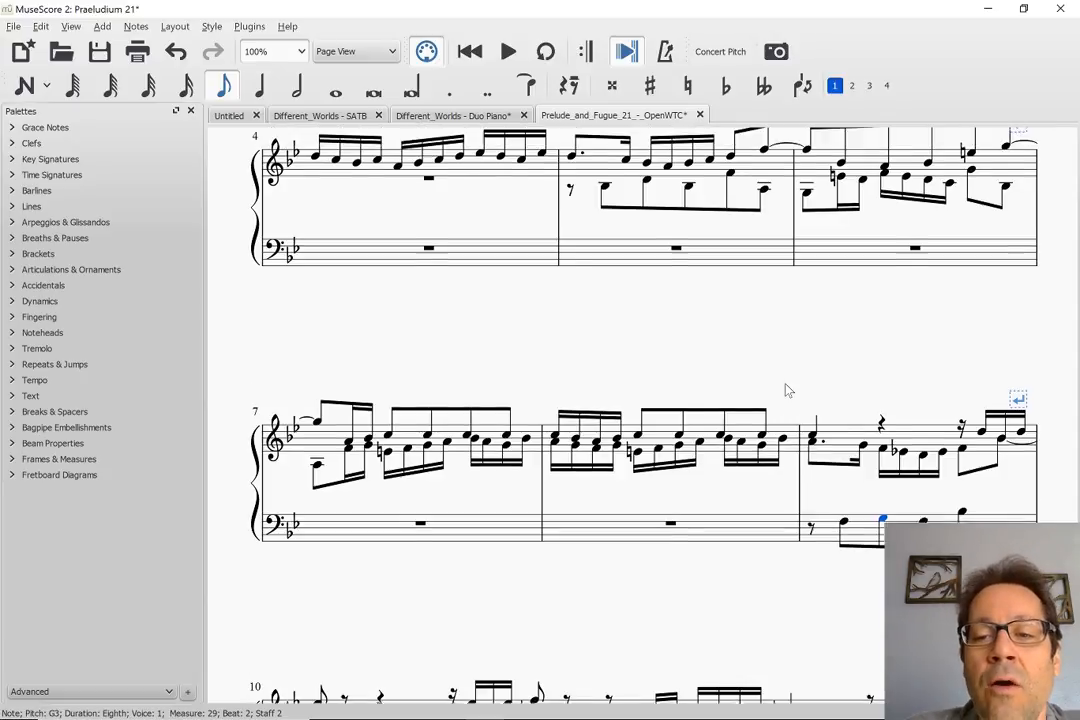
{"action": "scroll", "coordinate": [786, 390], "scroll_direction": "up", "scroll_amount": 3}
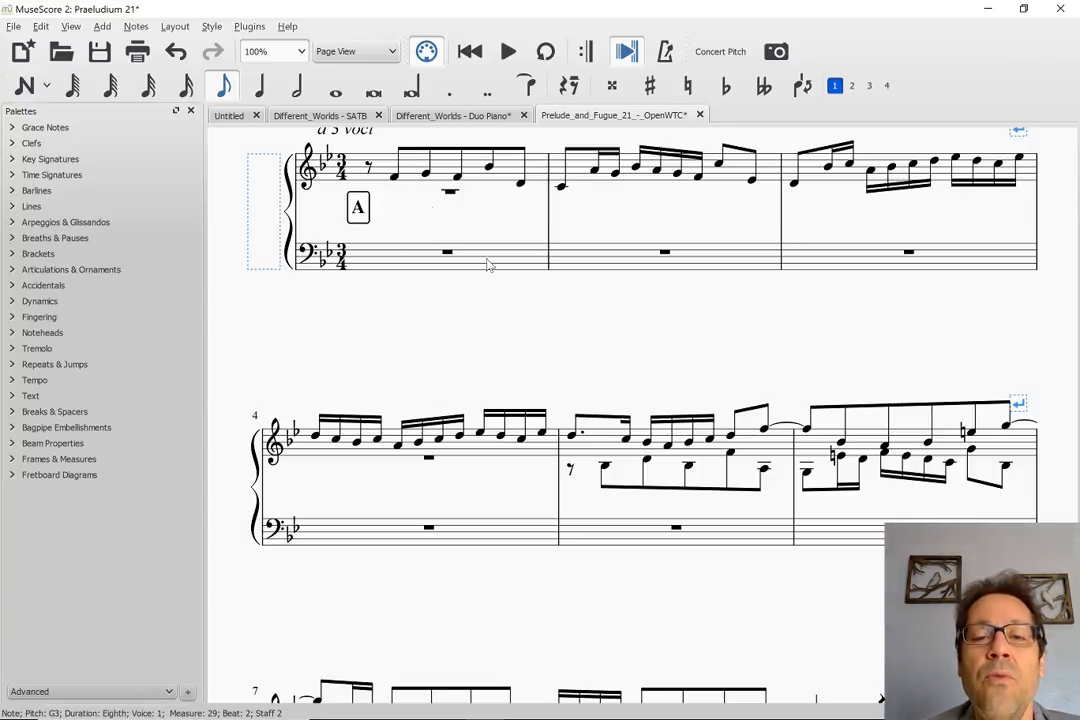
Inspect the opening interval of the second voice's answer in measure 5, from B-flat 3 to D4
{"action": "left_click", "coordinate": [606, 468]}
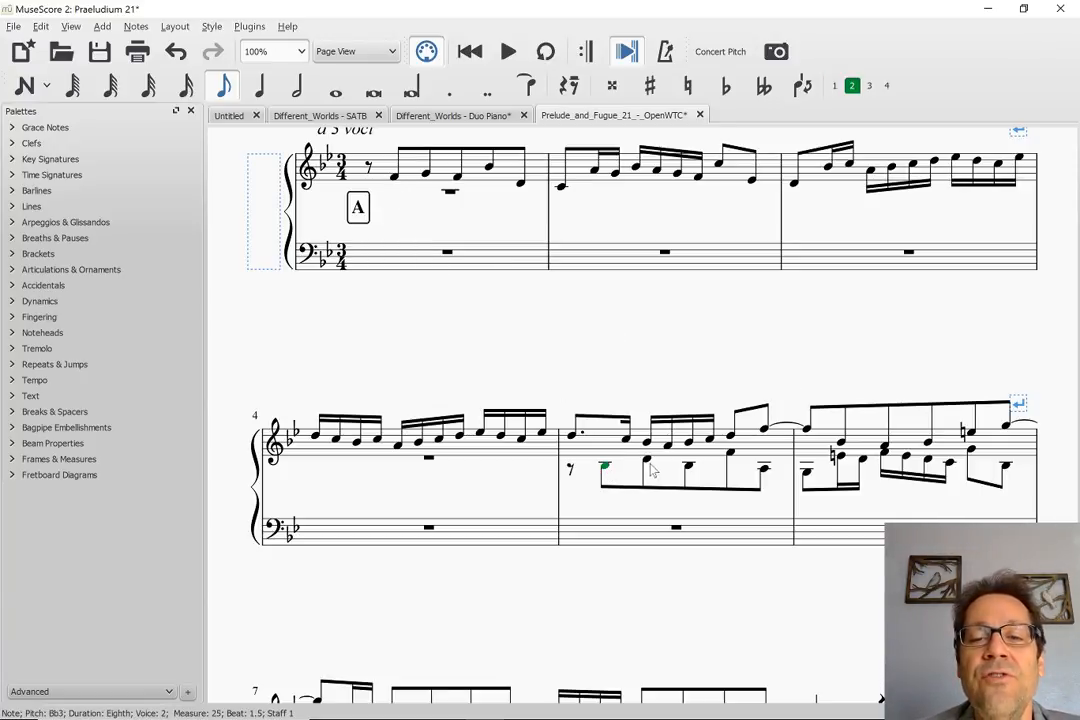
{"action": "left_click", "coordinate": [648, 465]}
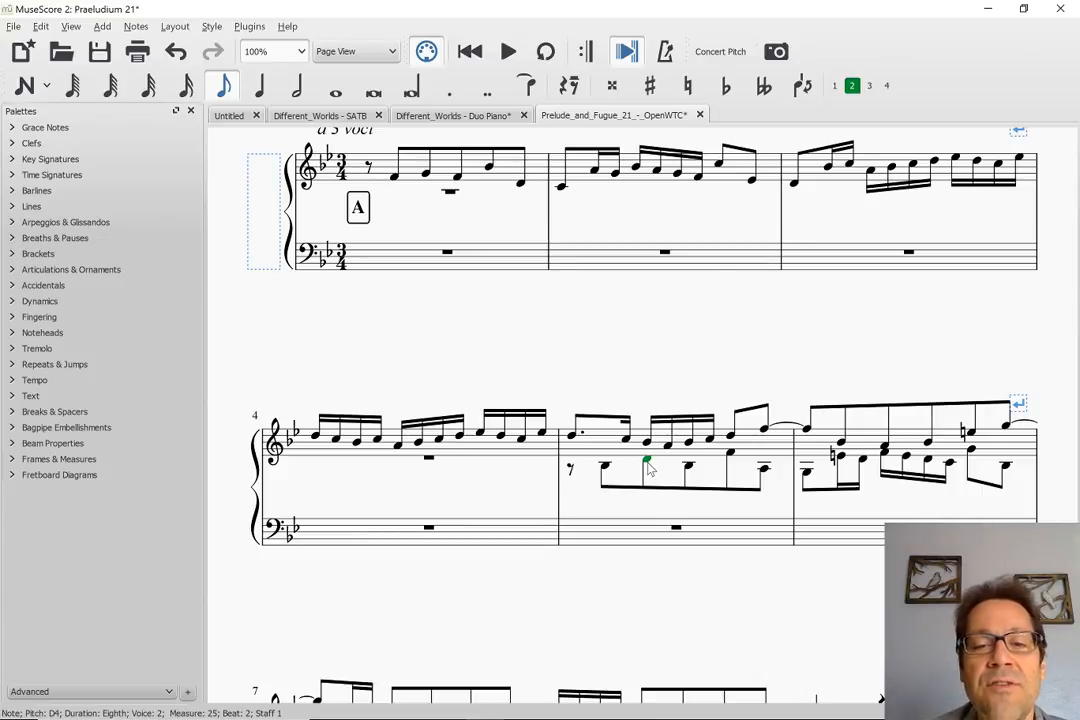
{"action": "left_click", "coordinate": [605, 468]}
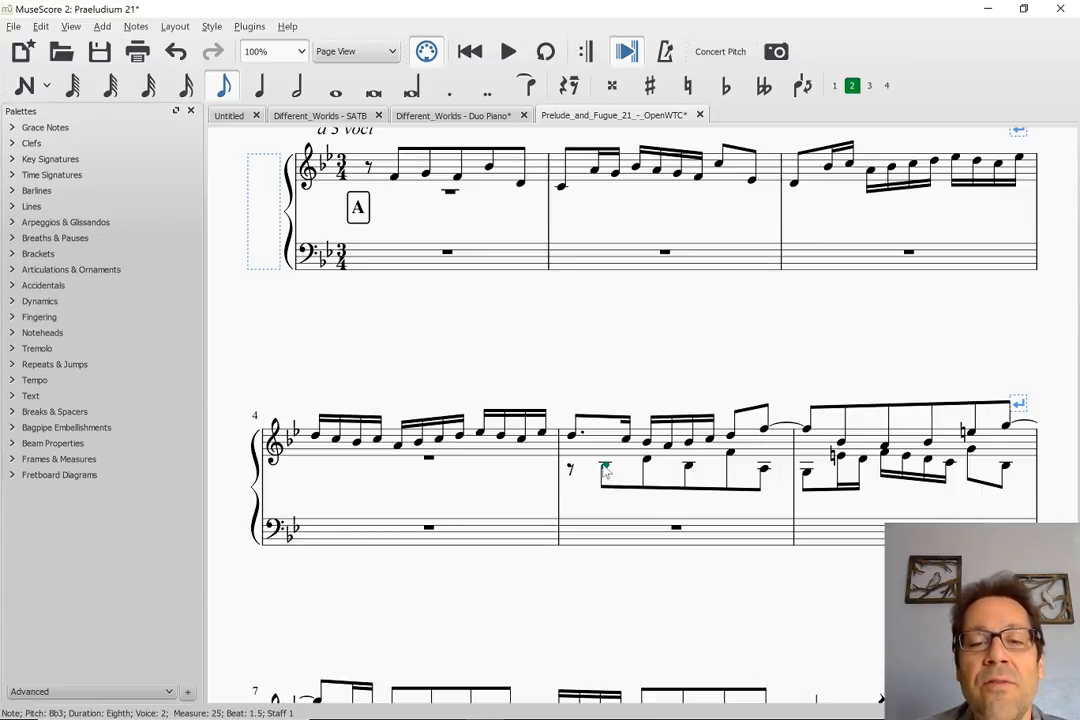
{"action": "left_click", "coordinate": [648, 463]}
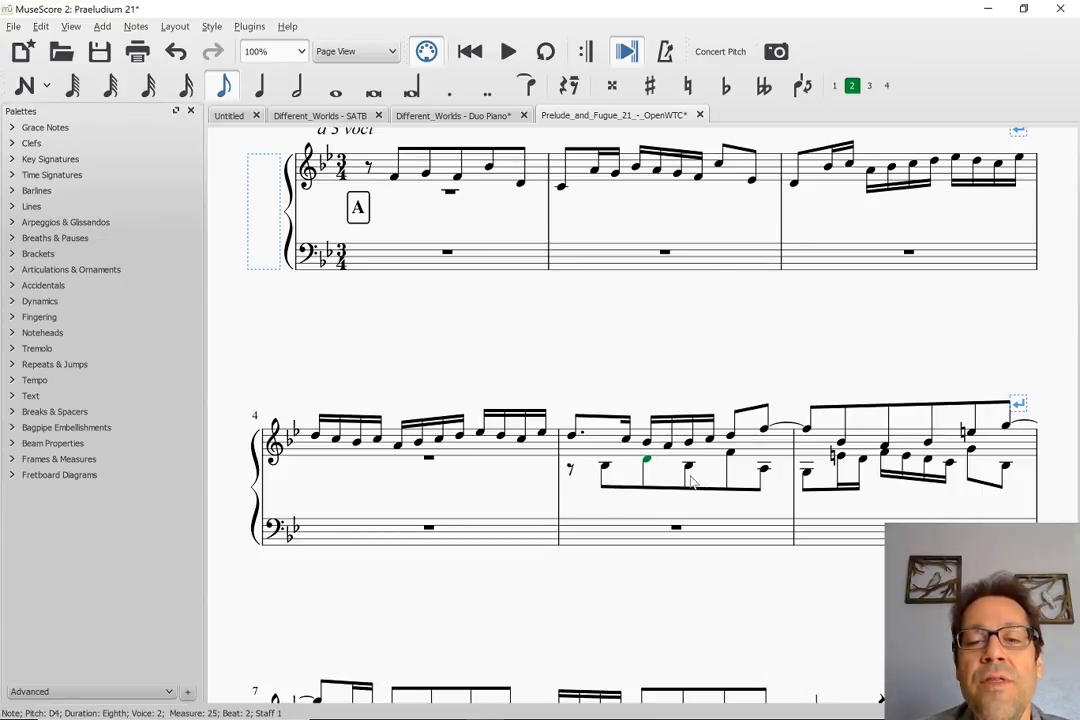
Examine the upper voice's line that starts on the dotted-eighth D5 in measure 5 and accompanies the answer
{"action": "left_click", "coordinate": [571, 439]}
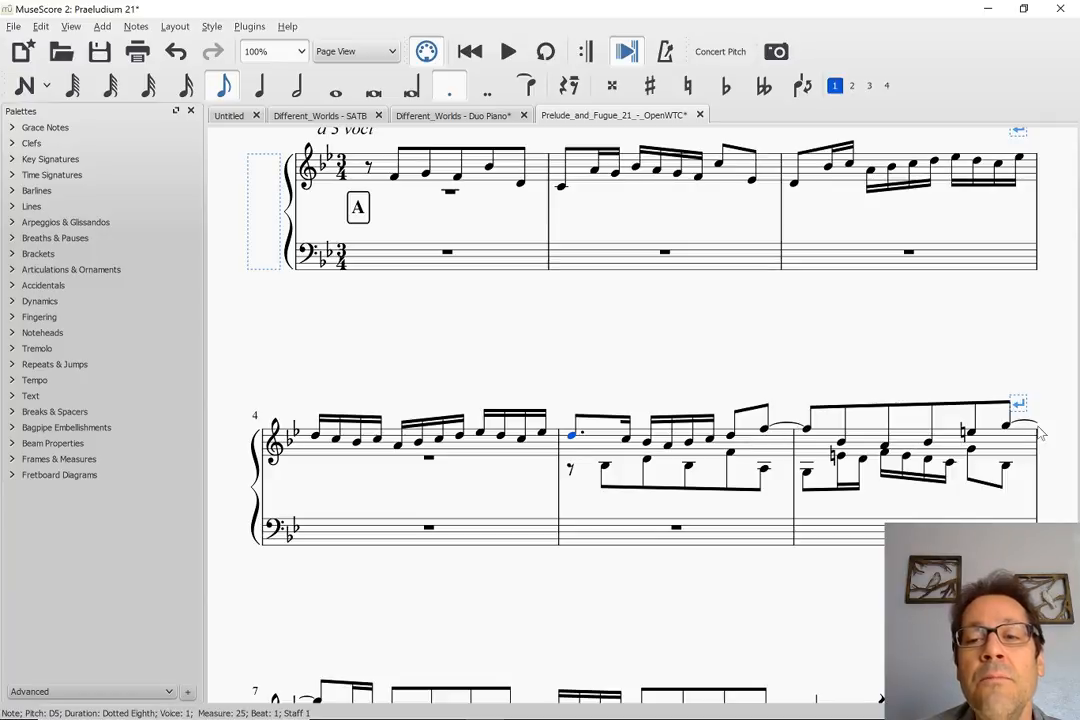
{"action": "scroll", "coordinate": [880, 366], "scroll_direction": "down", "scroll_amount": 3}
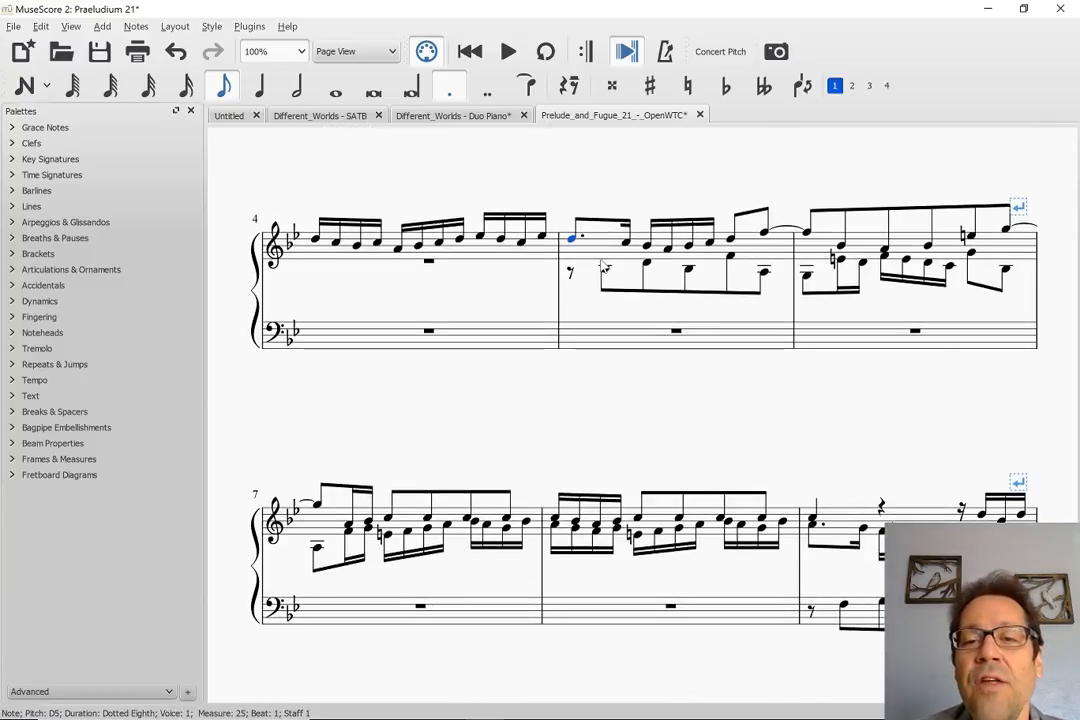
{"action": "scroll", "coordinate": [855, 225], "scroll_direction": "up", "scroll_amount": 1}
{"action": "scroll", "coordinate": [857, 234], "scroll_direction": "up", "scroll_amount": 3}
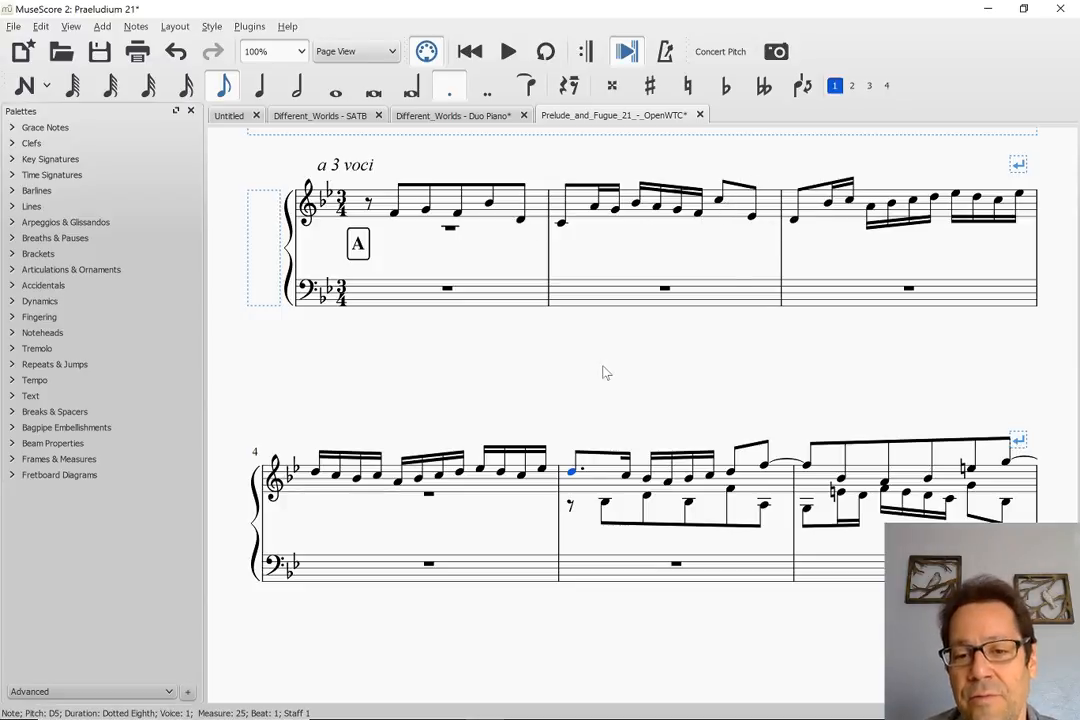
{"action": "scroll", "coordinate": [528, 398], "scroll_direction": "down", "scroll_amount": 1}
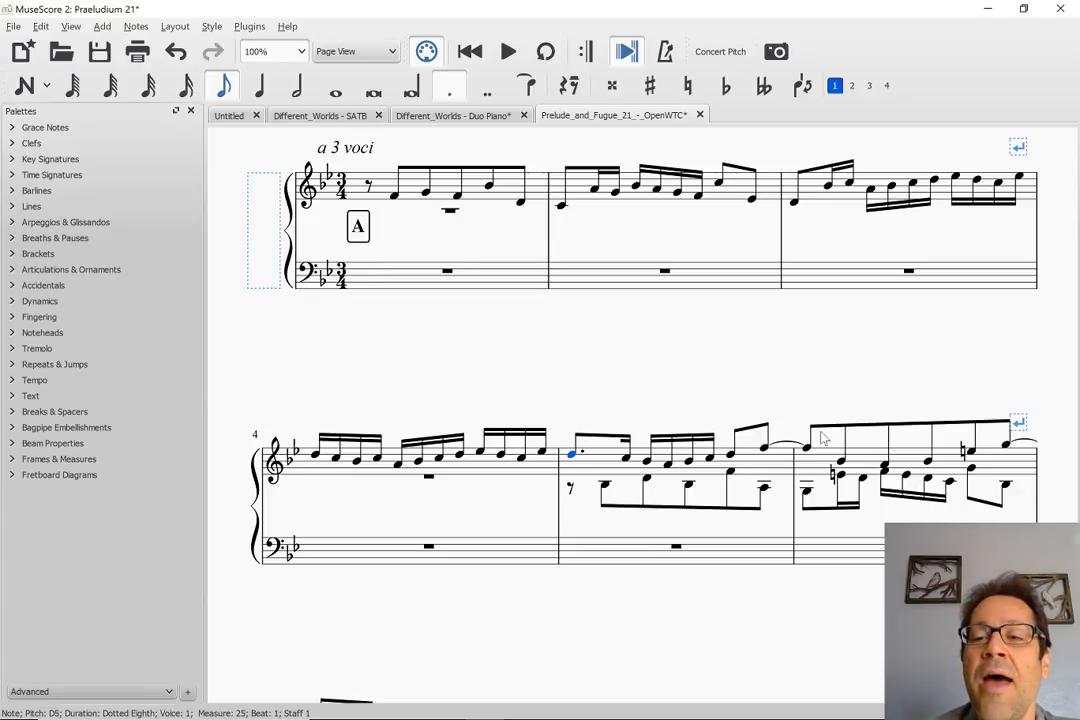
{"action": "scroll", "coordinate": [820, 436], "scroll_direction": "down", "scroll_amount": 5}
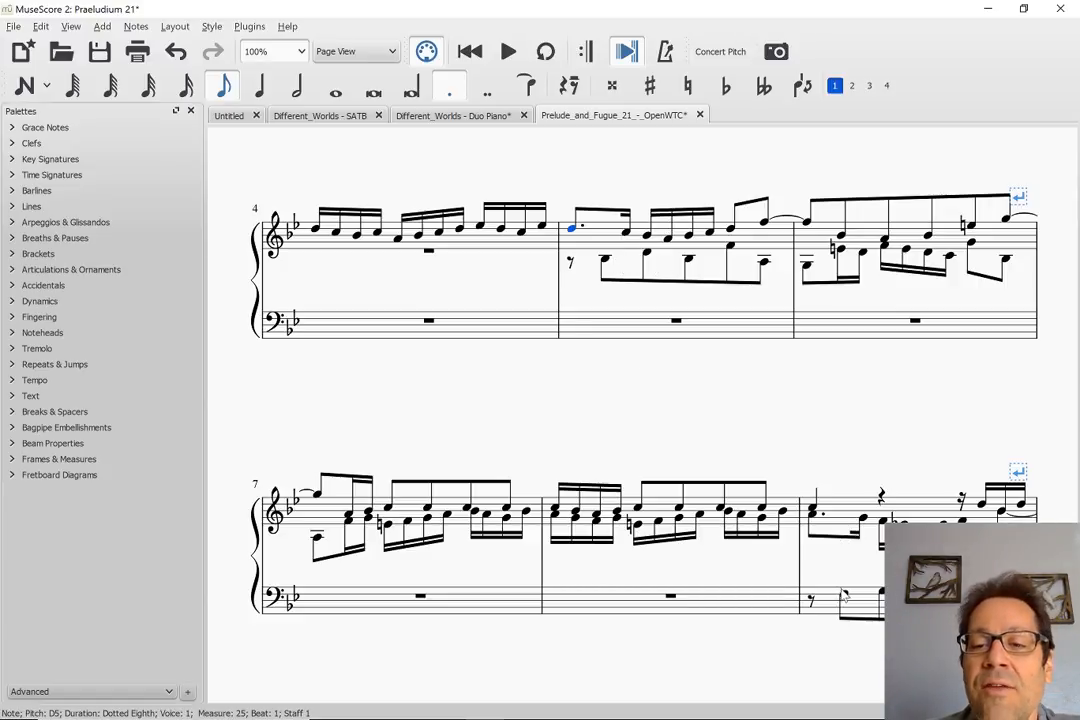
Compare the second voice's dotted-eighth A4 against the bass entry in measure 9 with the upper voice's D5 in measure 5
{"action": "left_click", "coordinate": [843, 596]}
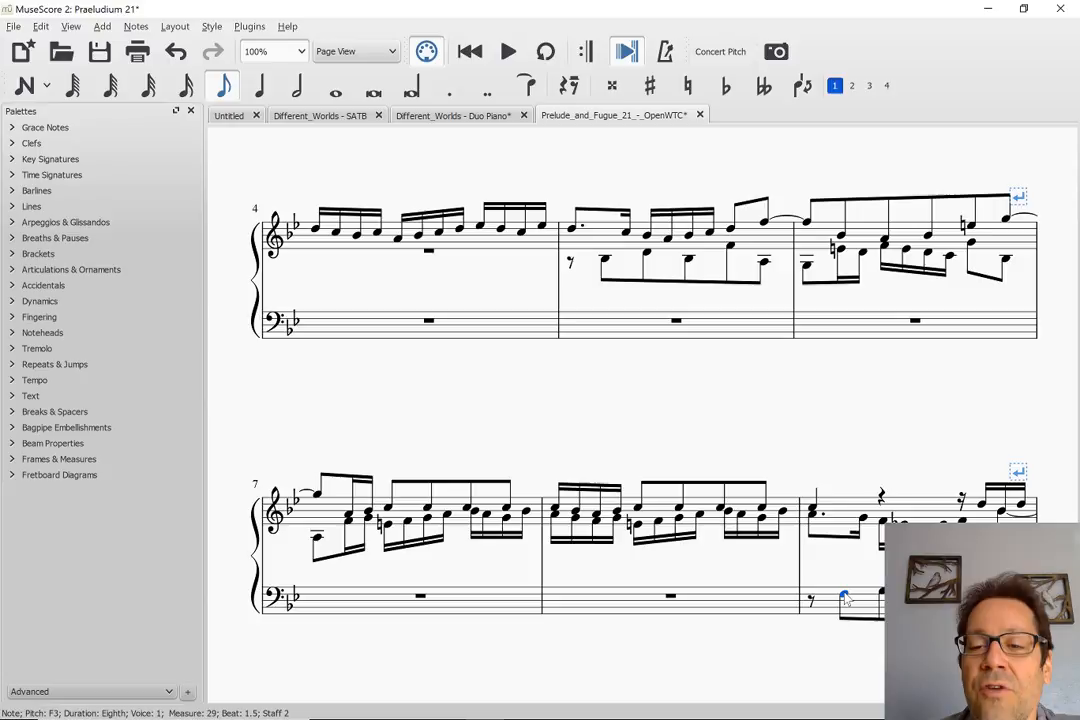
{"action": "left_click", "coordinate": [813, 514]}
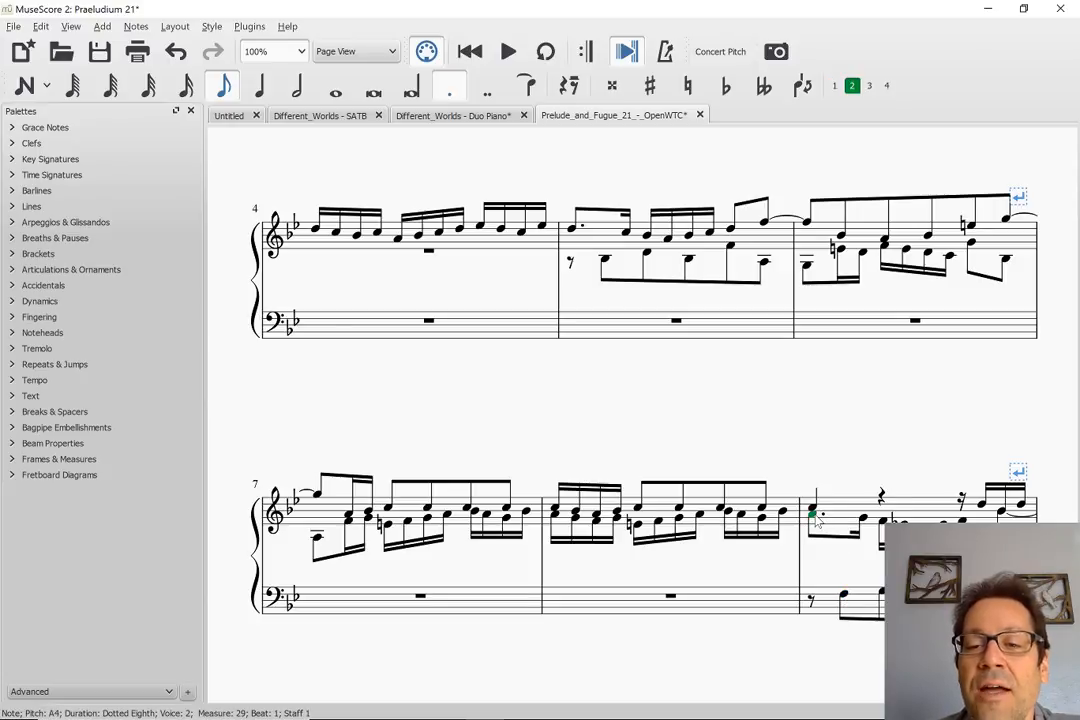
{"action": "left_click", "coordinate": [572, 229]}
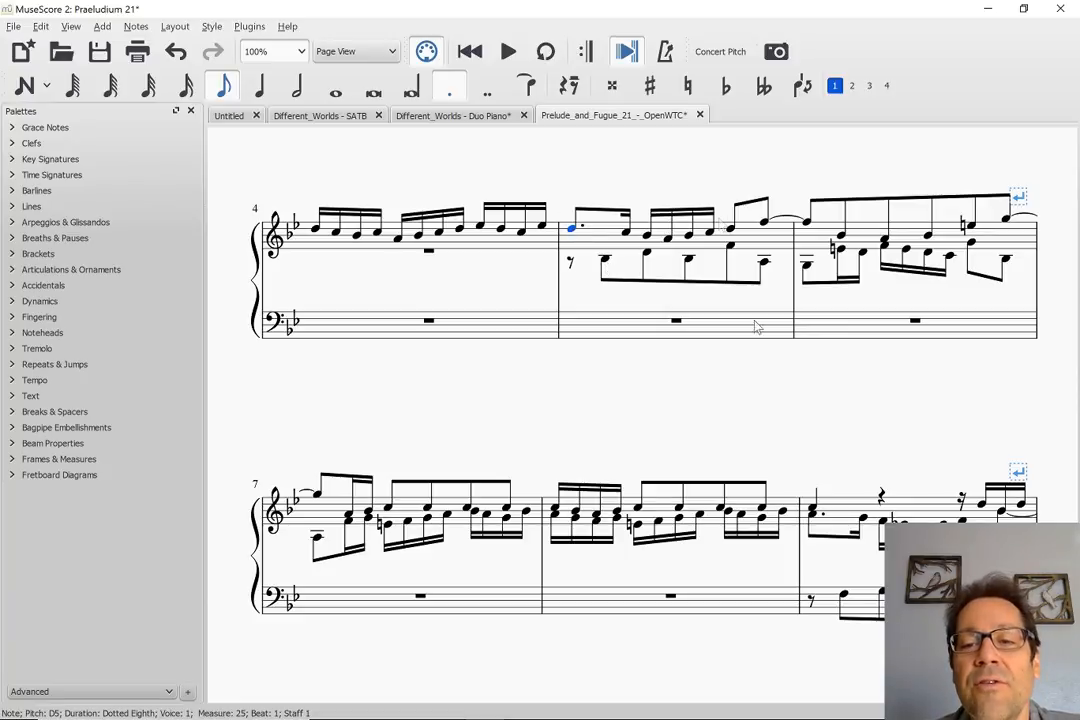
Walk note by note through the second voice's accompanying line in measure 9, from the dotted-eighth A4 to the F4 on beat 3
{"action": "left_click", "coordinate": [811, 512]}
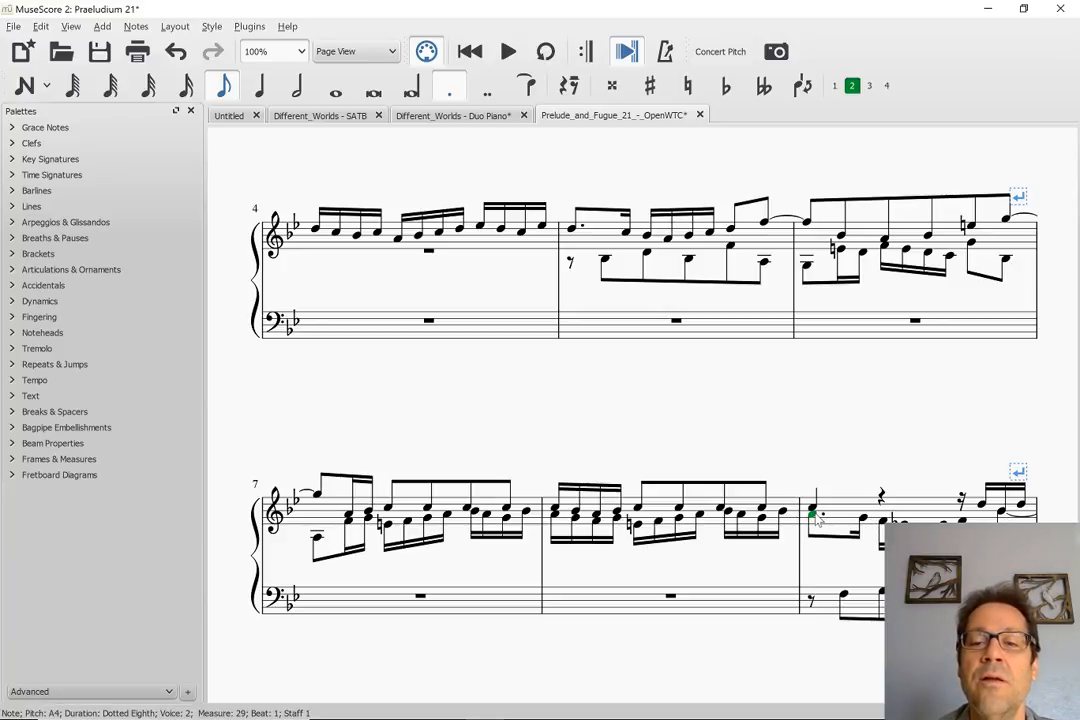
{"action": "key", "text": "Right"}
{"action": "key", "text": "Right"}
{"action": "key", "text": "Right"}
{"action": "key", "text": "Right"}
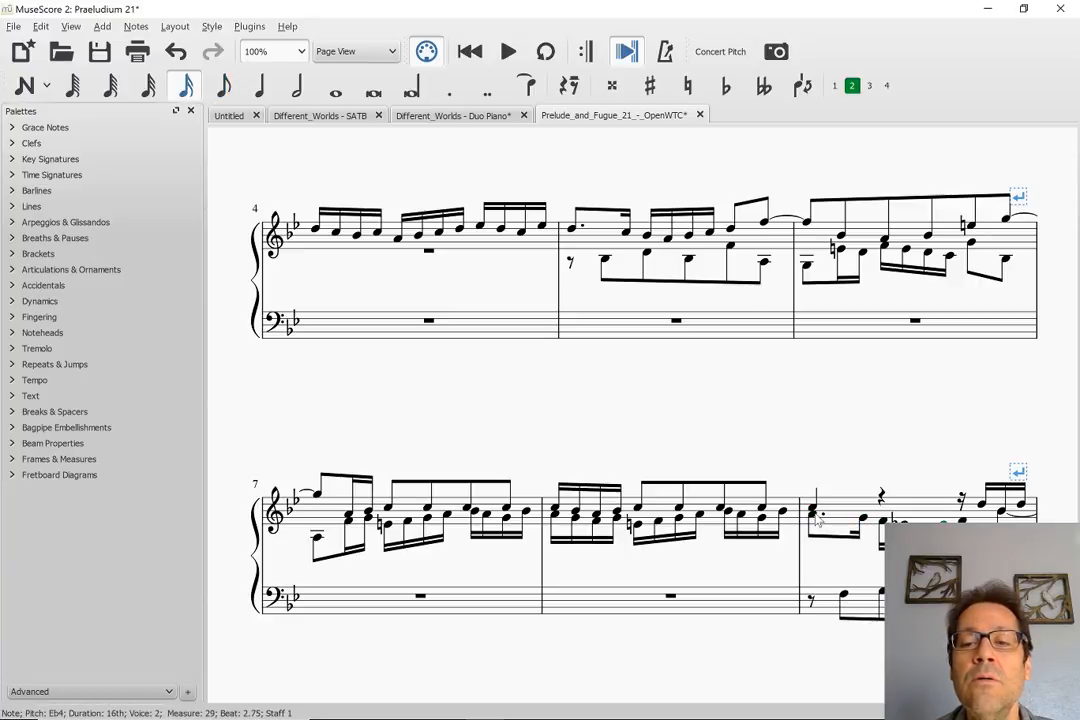
{"action": "key", "text": "Right"}
{"action": "scroll", "coordinate": [1000, 500], "scroll_direction": "down", "scroll_amount": 2}
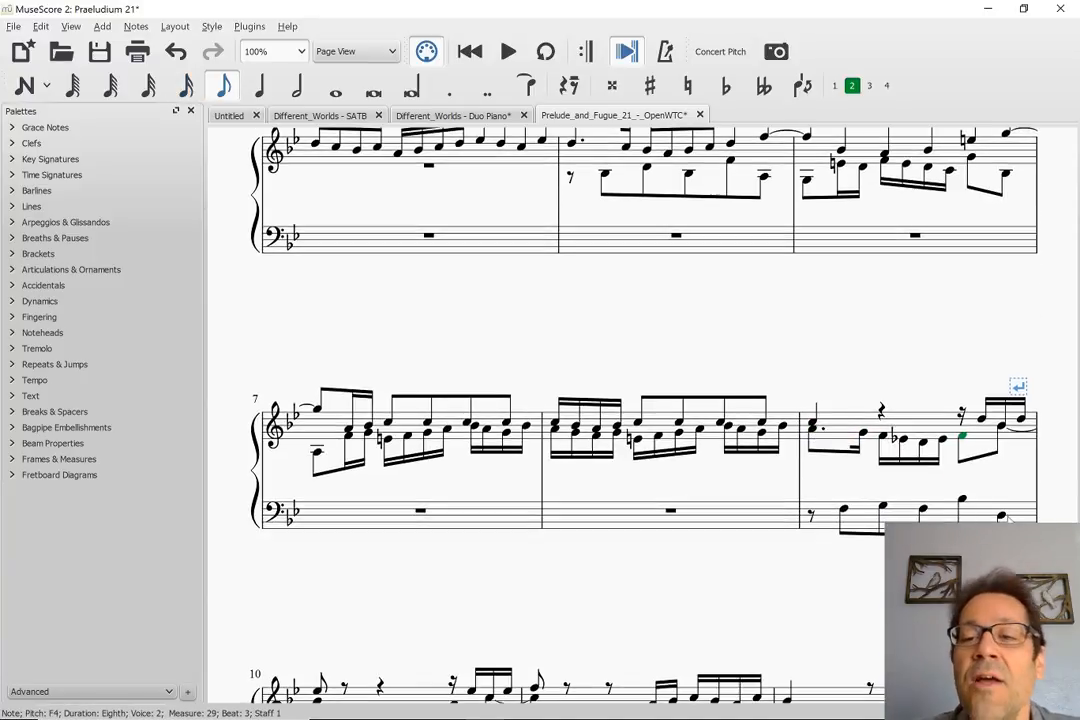
{"action": "scroll", "coordinate": [850, 420], "scroll_direction": "down", "scroll_amount": 3}
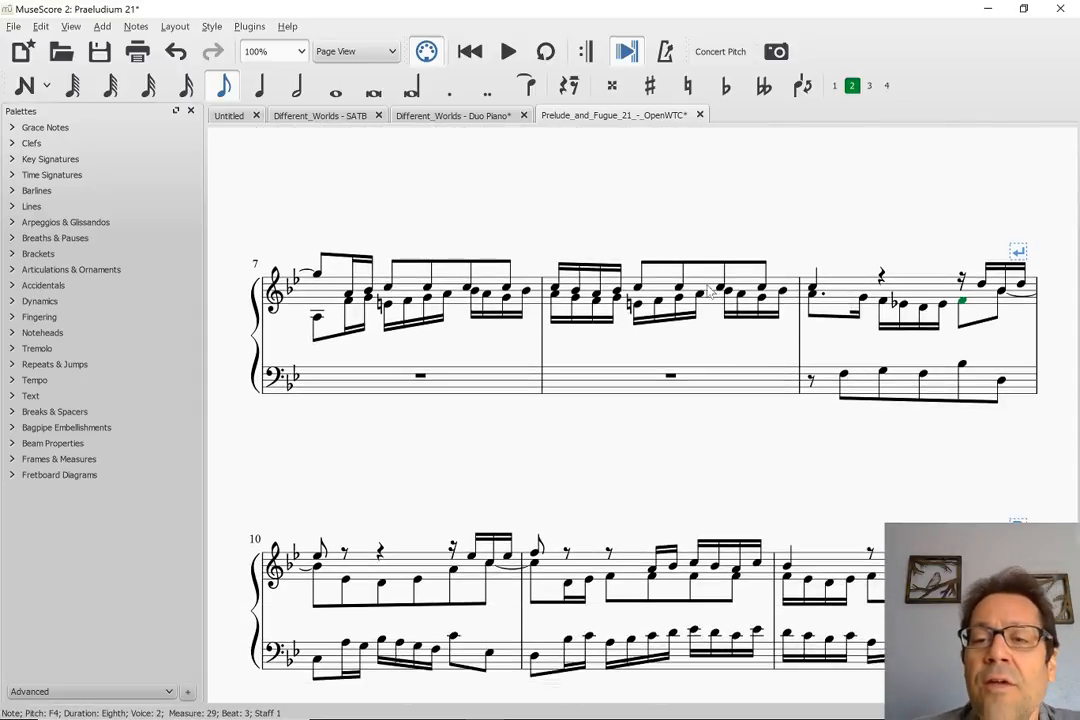
Review the successive voice entries and their accompanying lines from measure 1 through measure 12
{"action": "scroll", "coordinate": [605, 250], "scroll_direction": "up", "scroll_amount": 3}
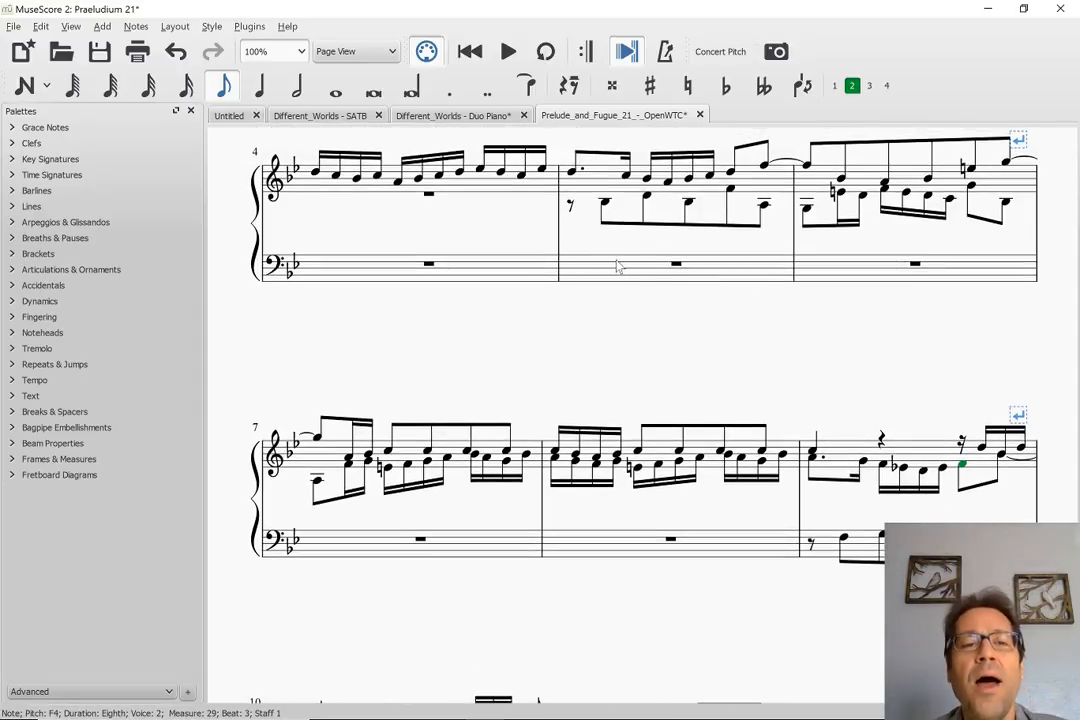
{"action": "scroll", "coordinate": [618, 266], "scroll_direction": "up", "scroll_amount": 2}
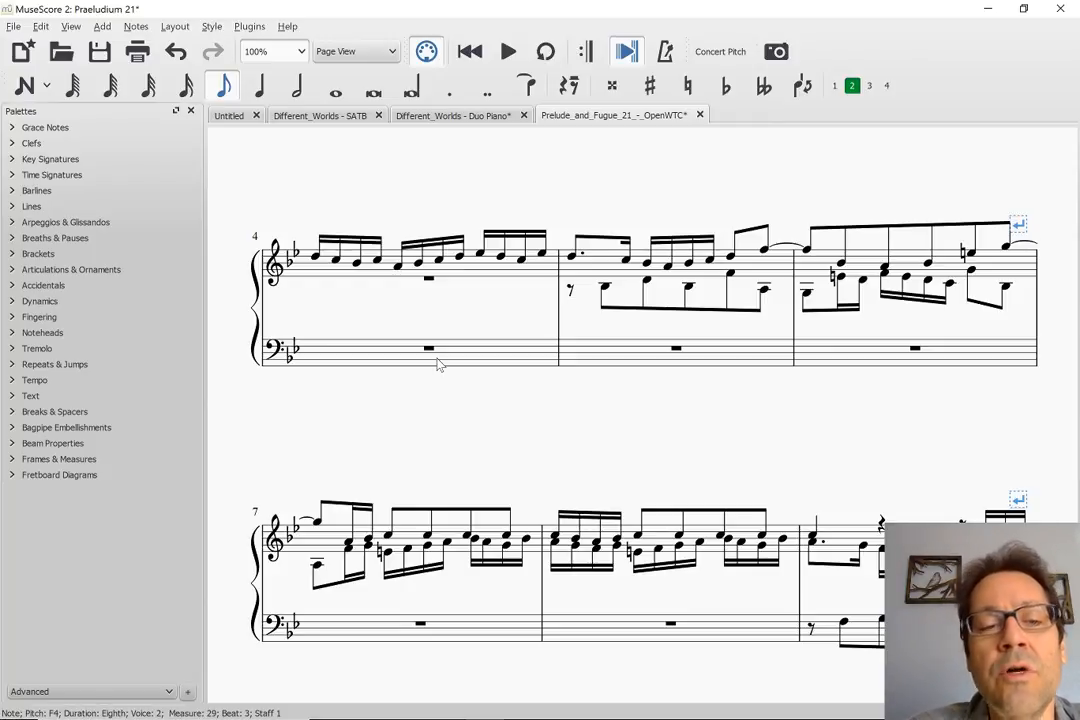
{"action": "scroll", "coordinate": [437, 364], "scroll_direction": "up", "scroll_amount": 4}
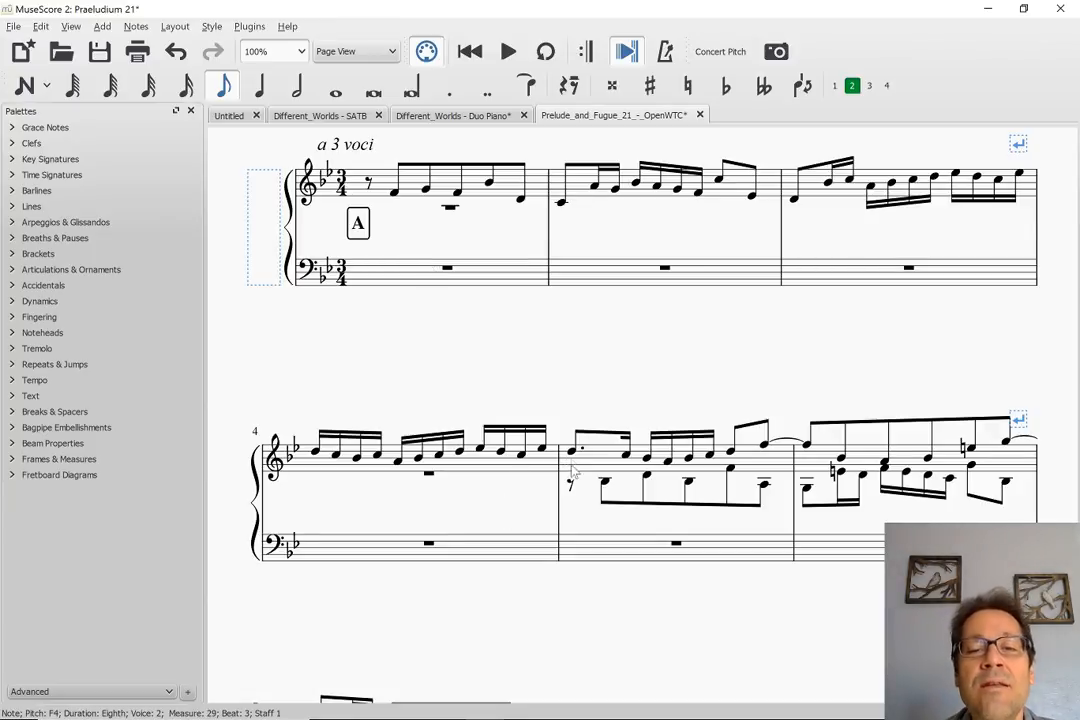
{"action": "scroll", "coordinate": [645, 510], "scroll_direction": "down", "scroll_amount": 5}
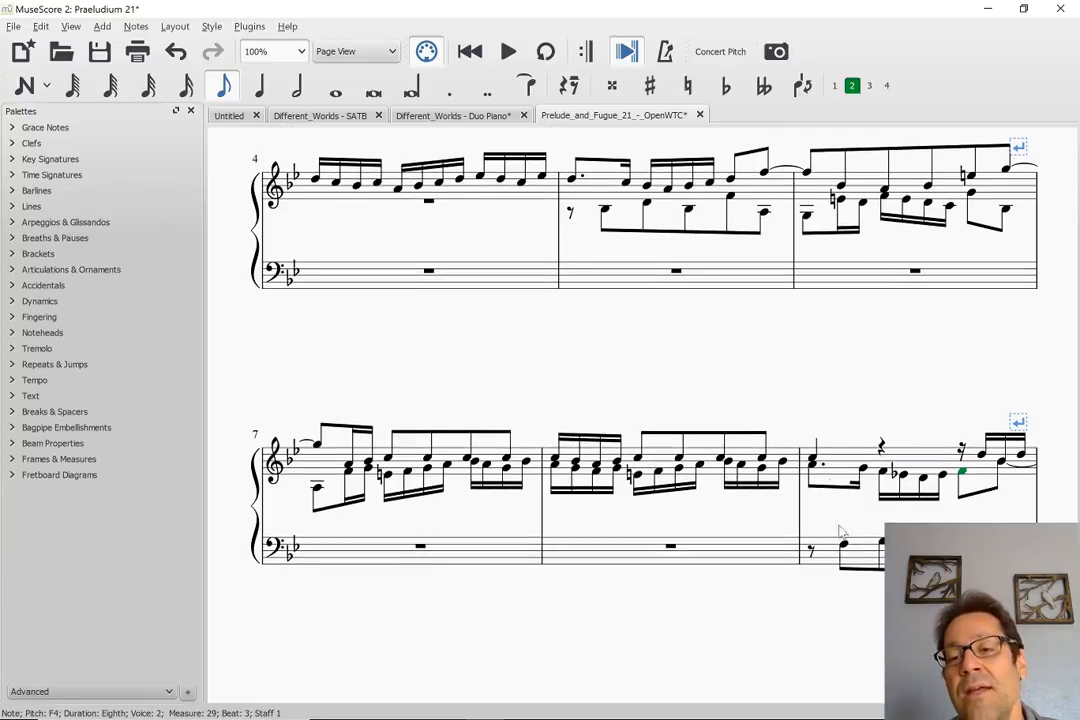
{"action": "scroll", "coordinate": [828, 513], "scroll_direction": "down", "scroll_amount": 2}
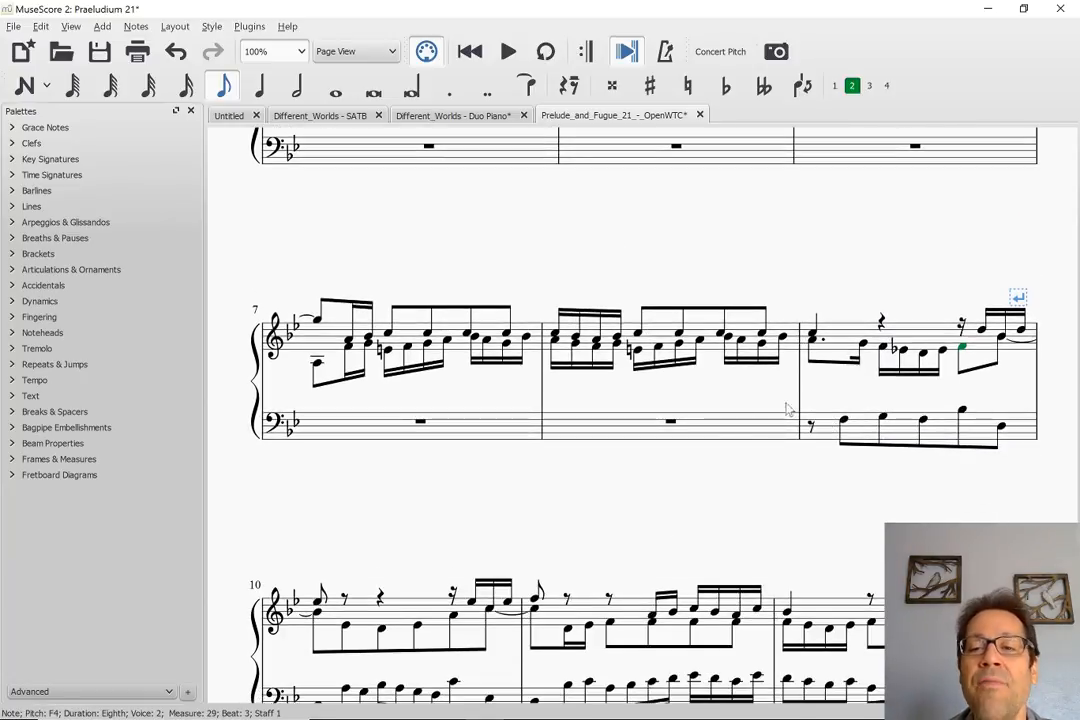
{"action": "scroll", "coordinate": [790, 405], "scroll_direction": "down", "scroll_amount": 1}
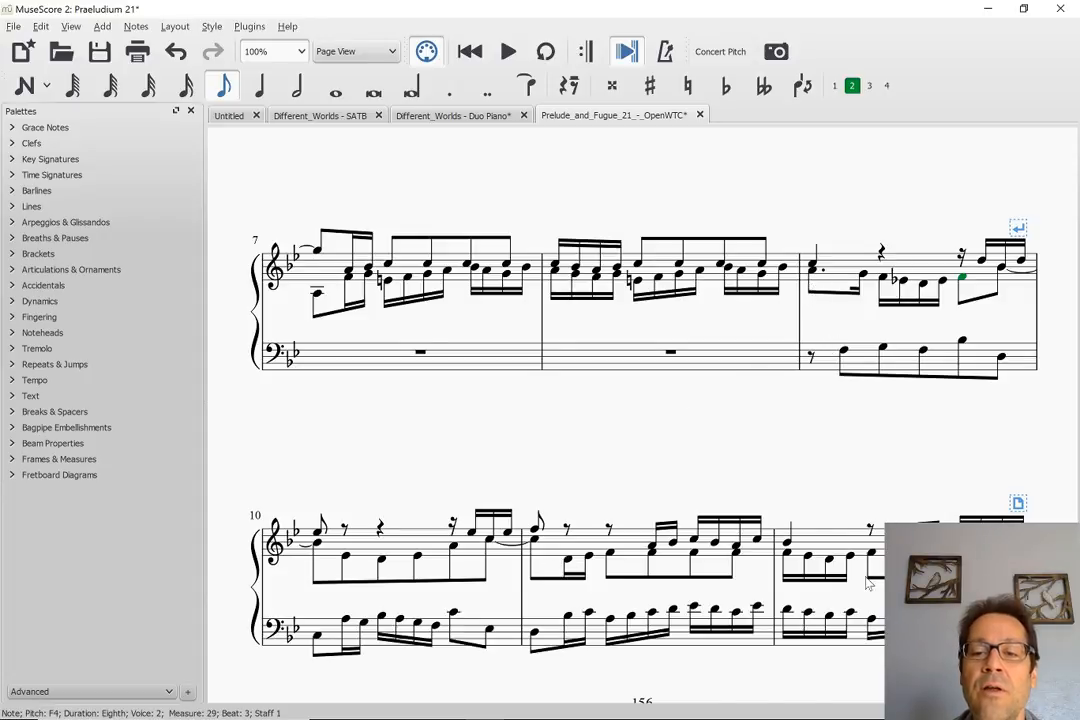
{"action": "scroll", "coordinate": [868, 583], "scroll_direction": "down", "scroll_amount": 4}
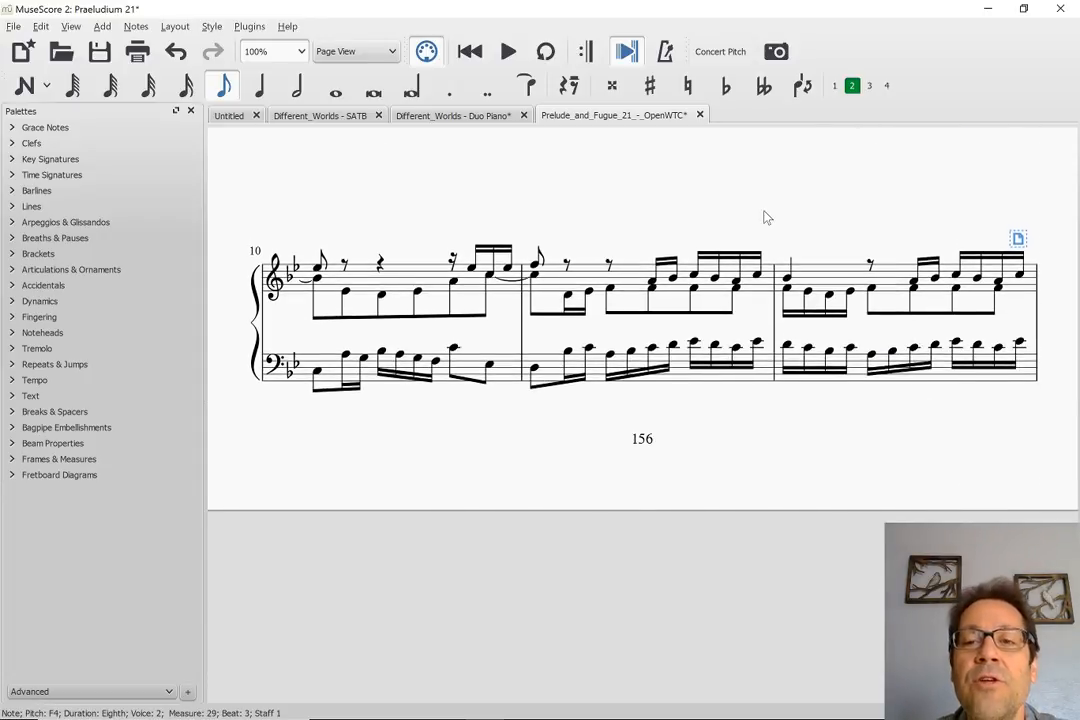
Play the score from the second voice's A4 in measure 9, stop it on the following page, and return to the opening measures
{"action": "scroll", "coordinate": [764, 217], "scroll_direction": "up", "scroll_amount": 3}
{"action": "left_click", "coordinate": [813, 270]}
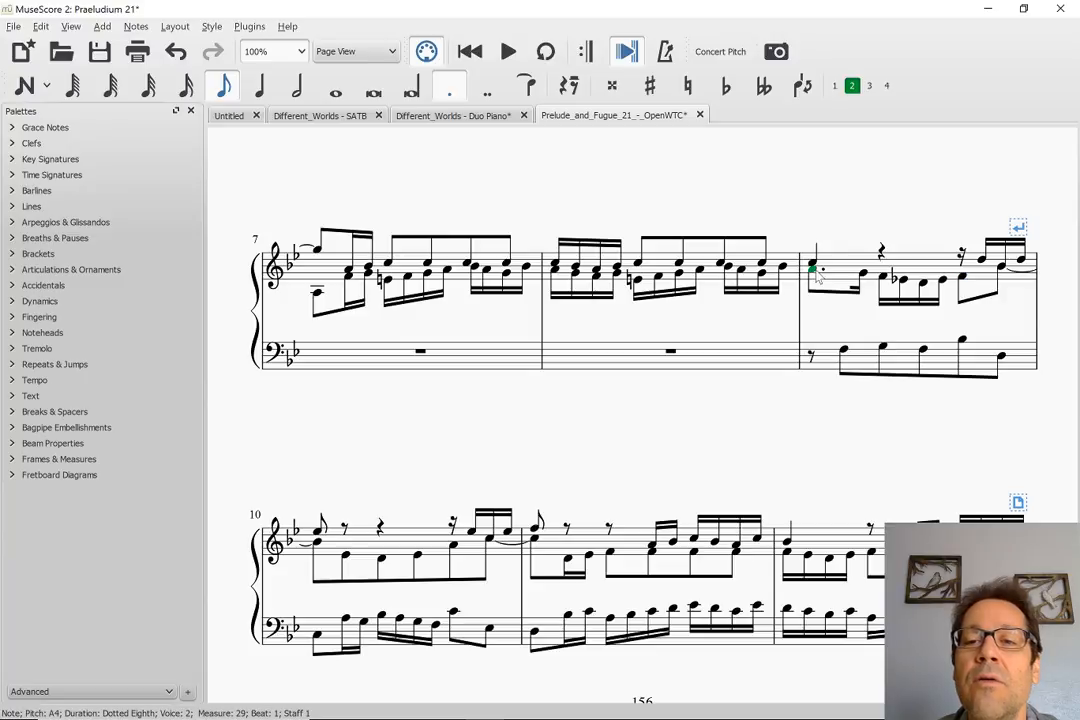
{"action": "key", "text": "space"}
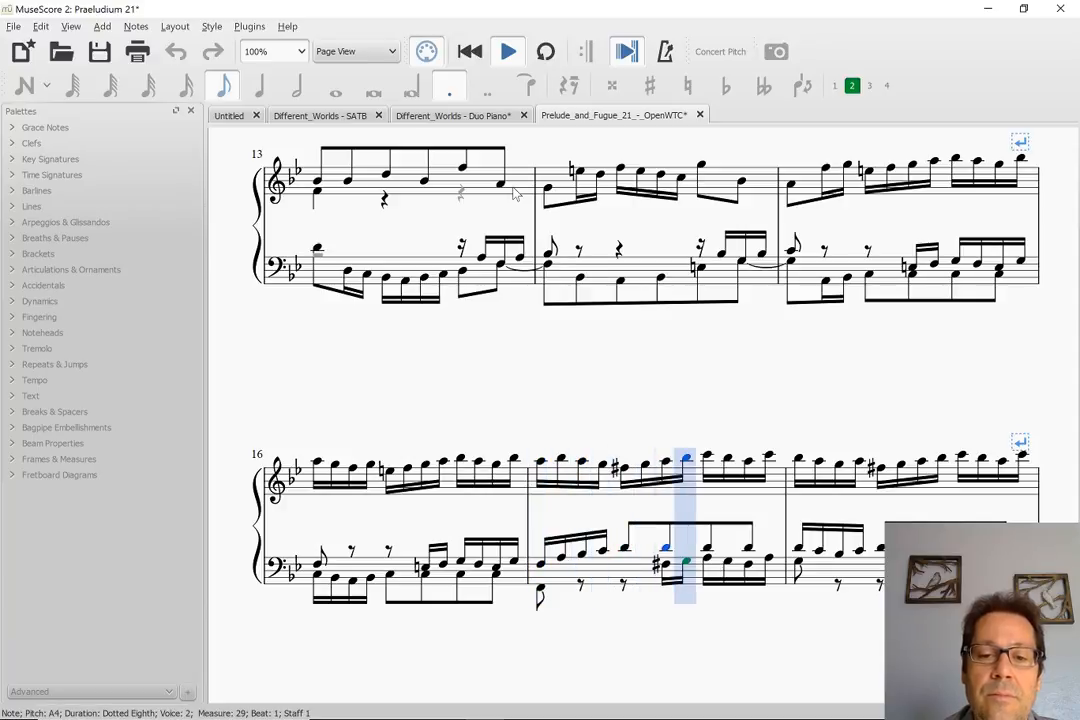
{"action": "key", "text": "space"}
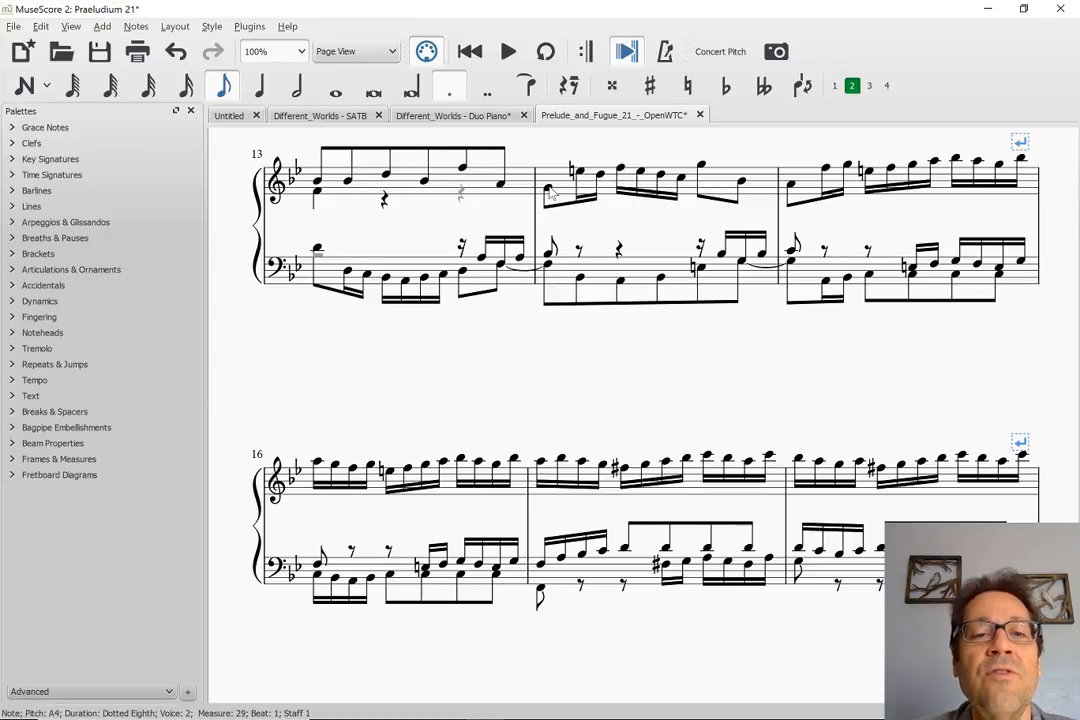
{"action": "scroll", "coordinate": [550, 190], "scroll_direction": "left", "scroll_amount": 6}
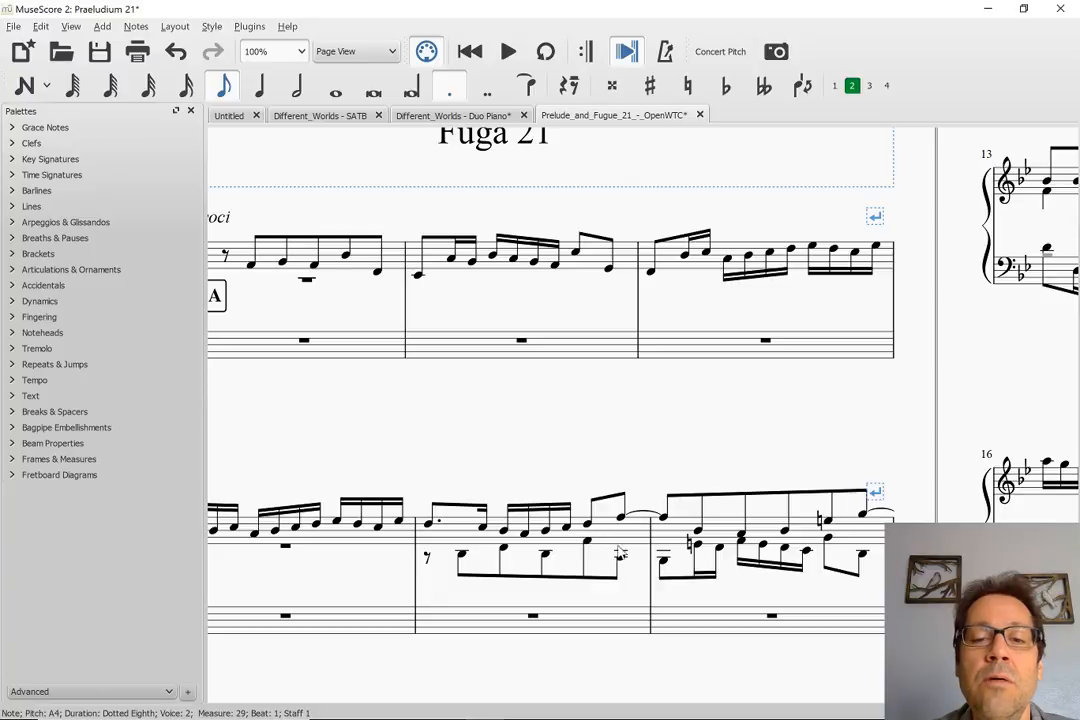
Examine how the upper, middle and bass voices continue and interact in measures 13 through 18 of the fugue
{"action": "scroll", "coordinate": [662, 570], "scroll_direction": "right", "scroll_amount": 3}
{"action": "scroll", "coordinate": [663, 569], "scroll_direction": "right", "scroll_amount": 5}
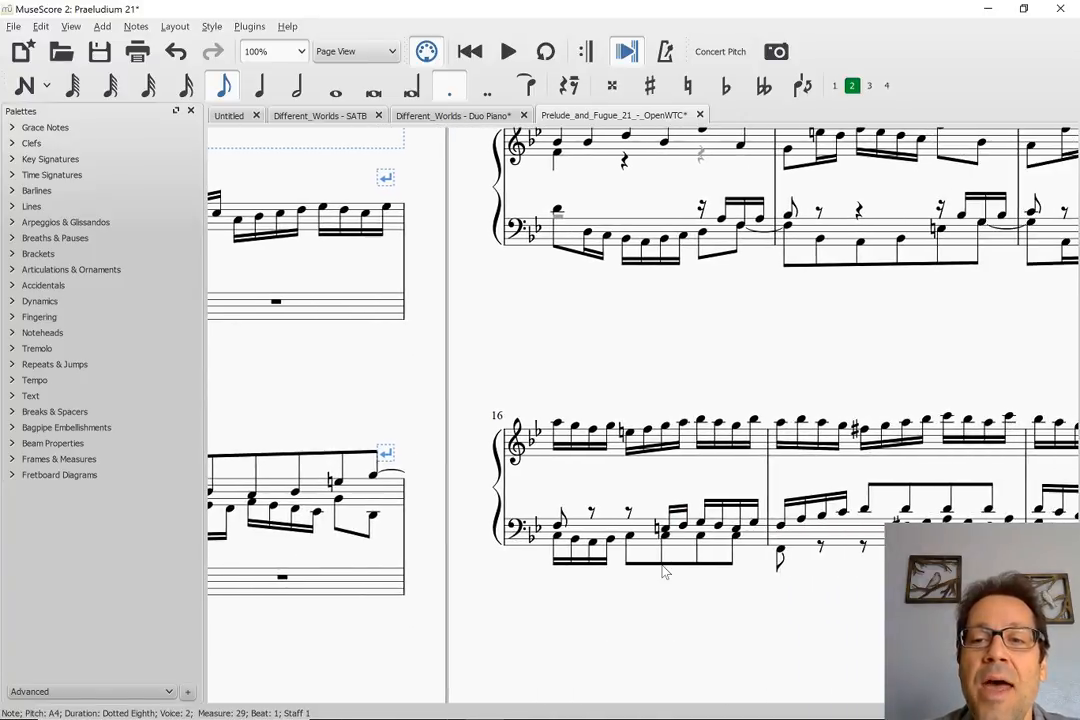
{"action": "scroll", "coordinate": [667, 377], "scroll_direction": "up", "scroll_amount": 1}
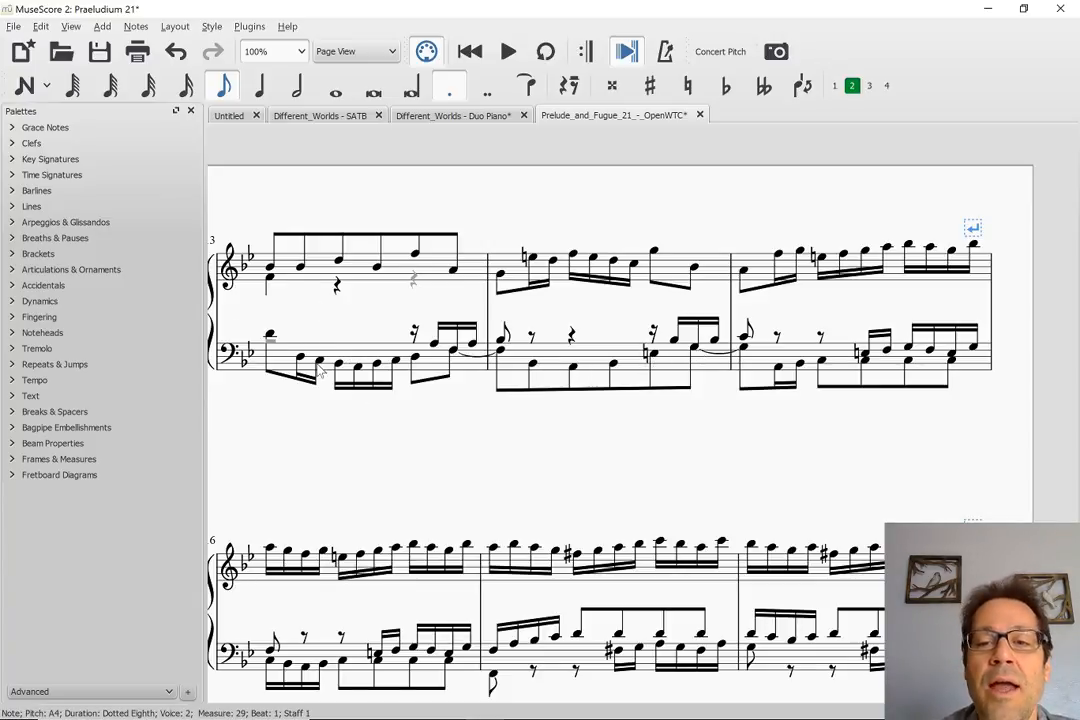
{"action": "scroll", "coordinate": [600, 443], "scroll_direction": "right", "scroll_amount": 2}
{"action": "scroll", "coordinate": [600, 443], "scroll_direction": "left", "scroll_amount": 3}
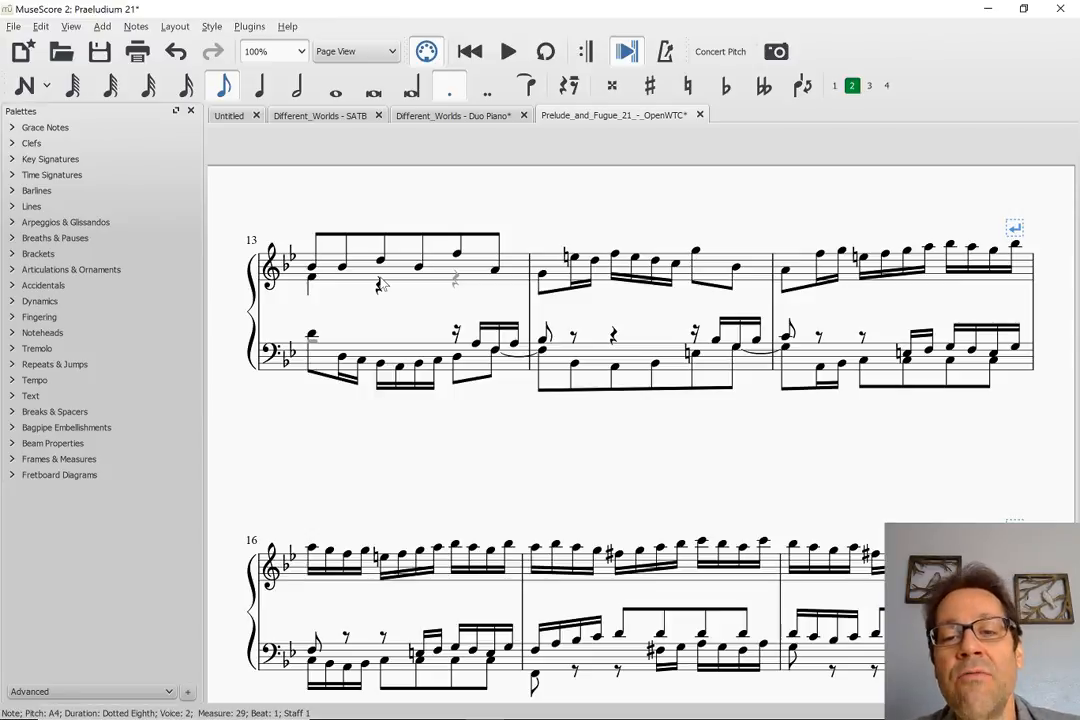
{"action": "scroll", "coordinate": [381, 284], "scroll_direction": "right", "scroll_amount": 2}
{"action": "scroll", "coordinate": [381, 284], "scroll_direction": "left", "scroll_amount": 3}
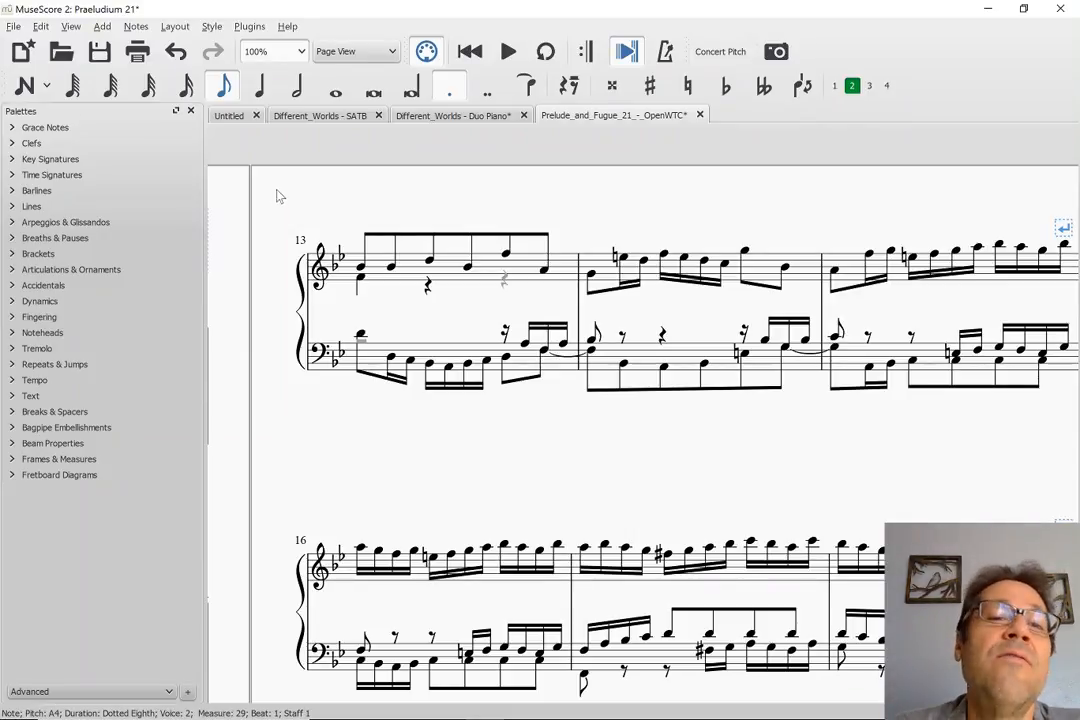
{"action": "scroll", "coordinate": [282, 201], "scroll_direction": "right", "scroll_amount": 2}
{"action": "scroll", "coordinate": [282, 201], "scroll_direction": "left", "scroll_amount": 2}
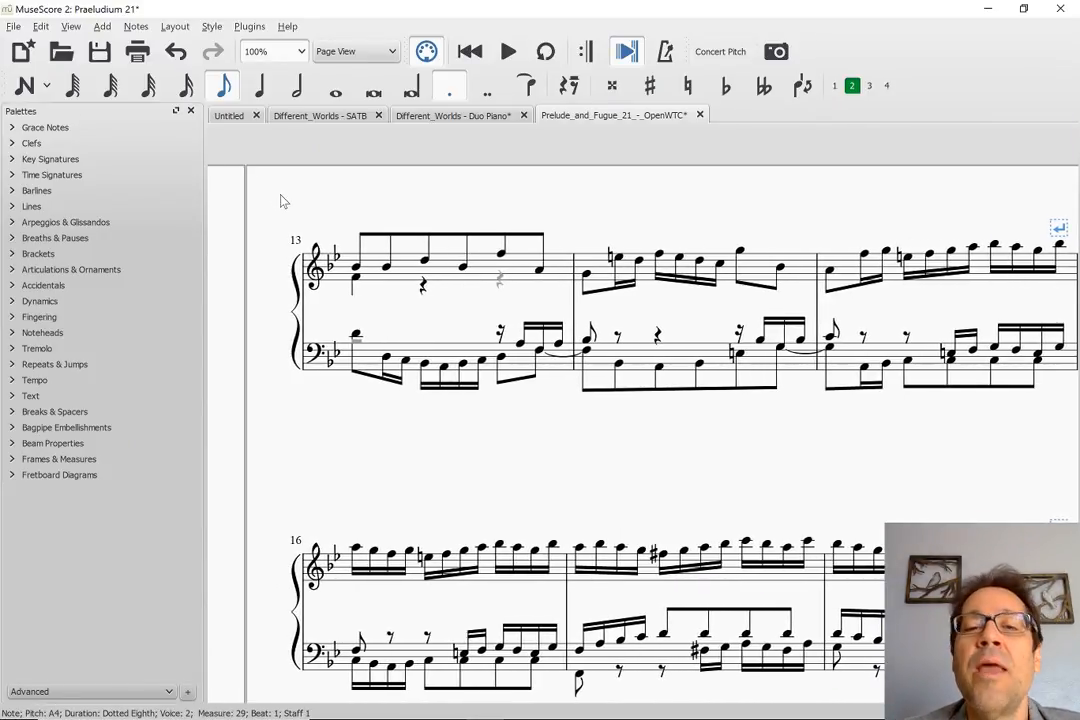
{"action": "scroll", "coordinate": [282, 201], "scroll_direction": "right", "scroll_amount": 1}
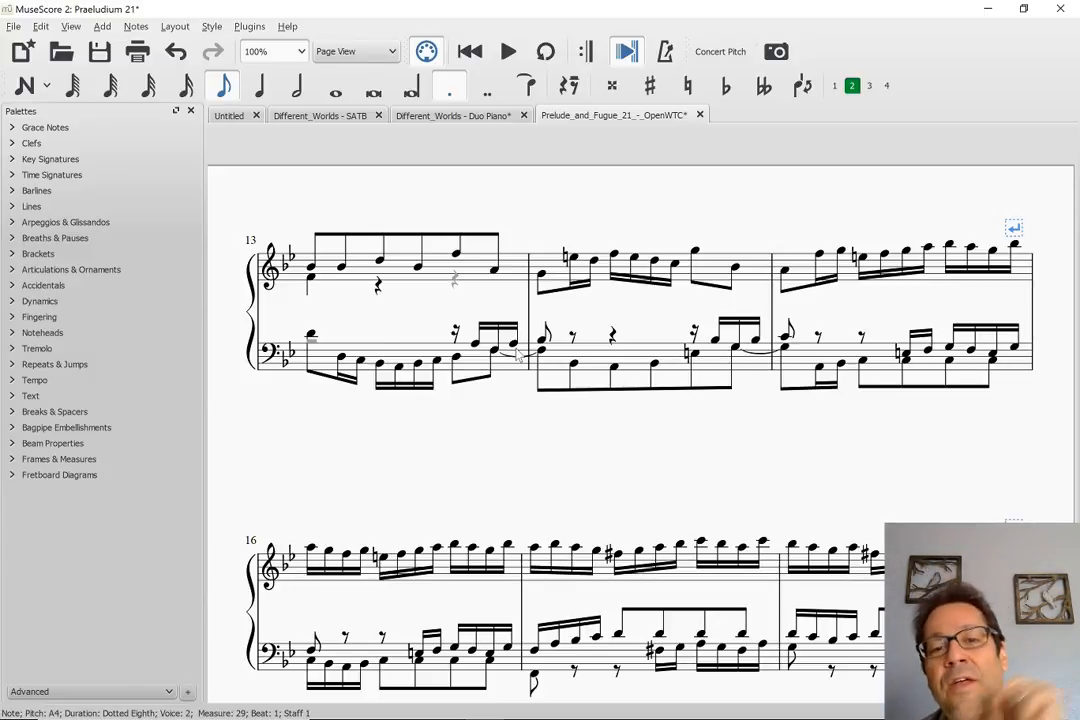
{"action": "left_click", "coordinate": [224, 120]}
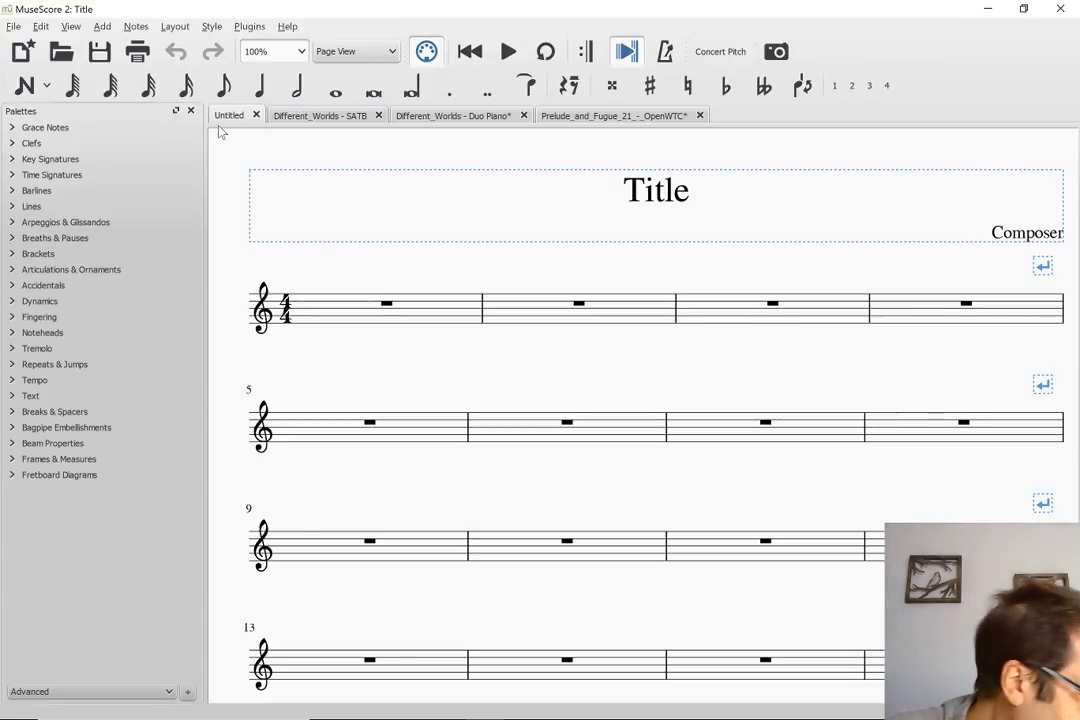
{"action": "key", "text": "ctrl+n"}
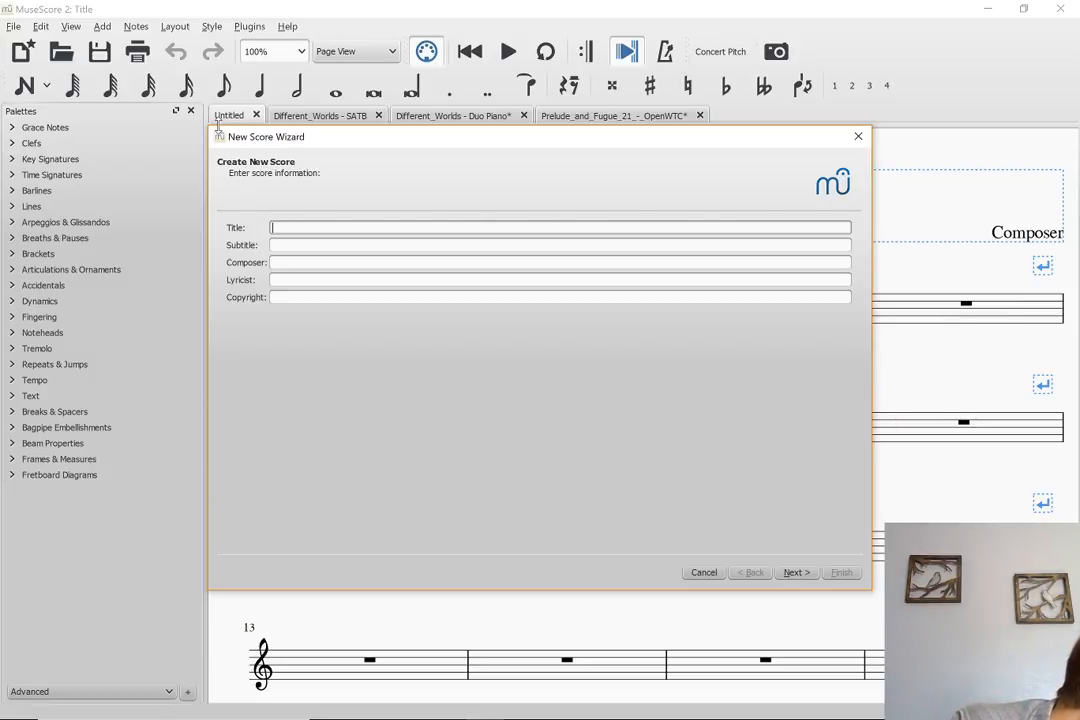
{"action": "key", "text": "Escape"}
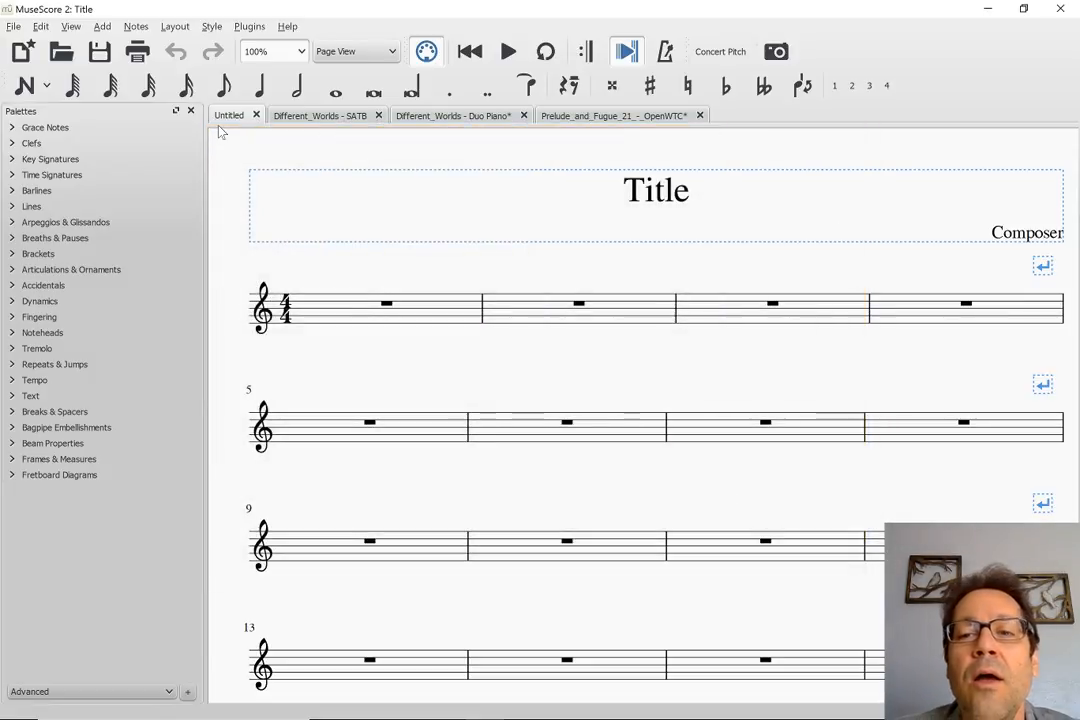
{"action": "left_click", "coordinate": [630, 117]}
{"action": "scroll", "coordinate": [460, 198], "scroll_direction": "up", "scroll_amount": 1}
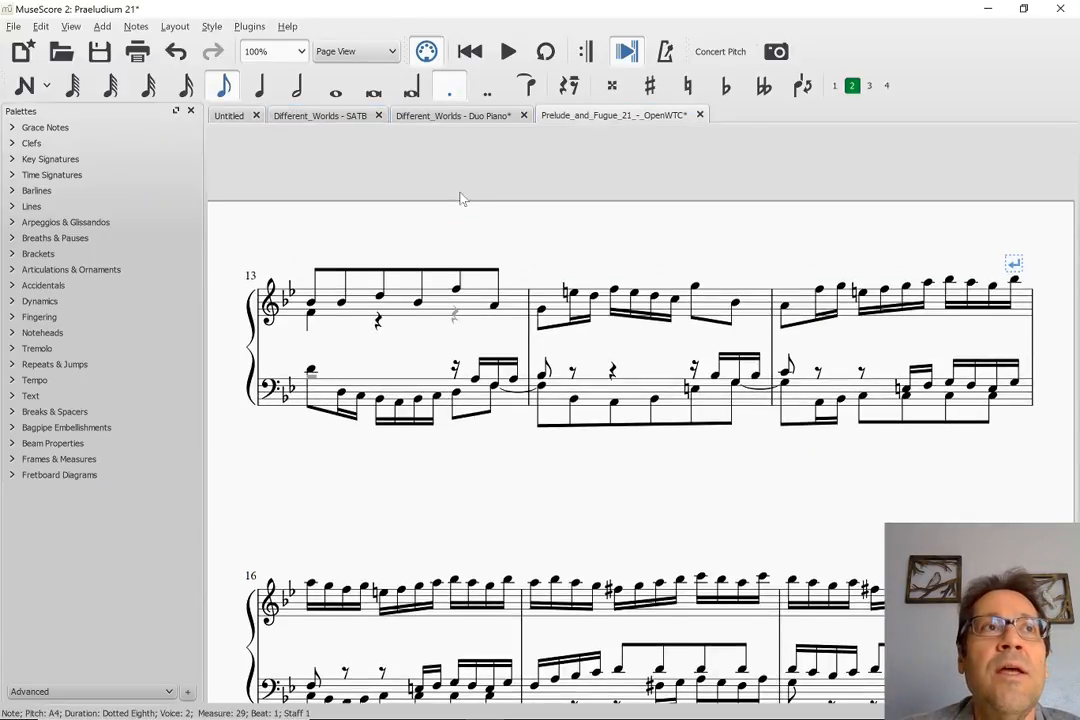
Find rehearsal mark A at the start of Fuga 21 and select the second voice's first note in measure 5
{"action": "key", "text": "Home"}
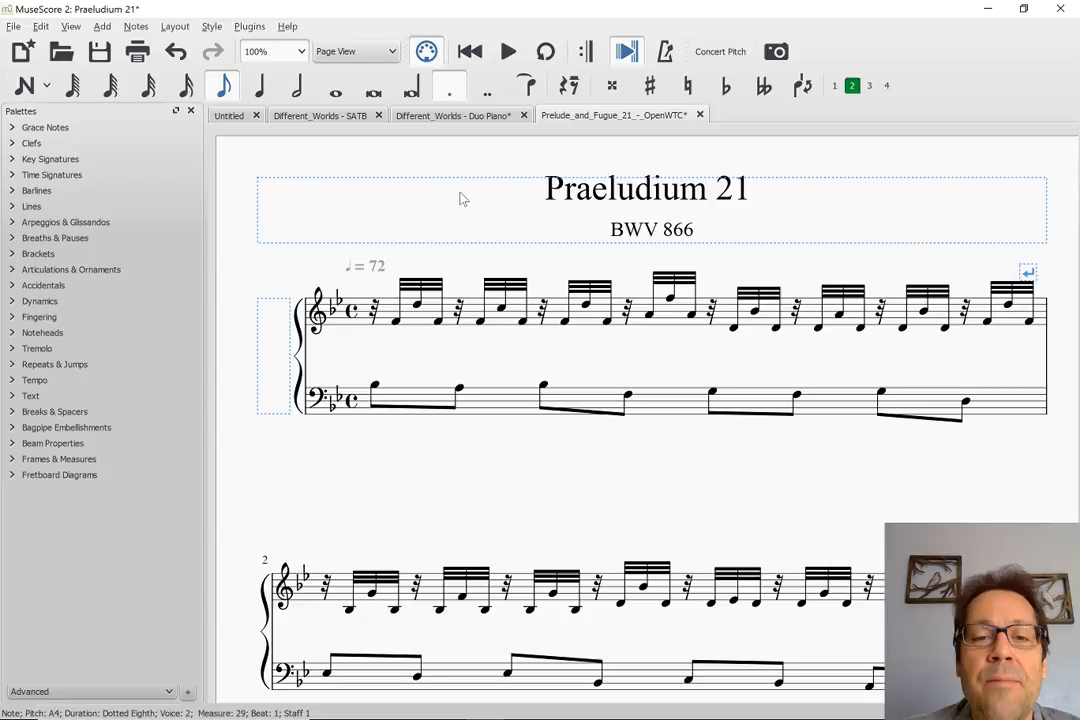
{"action": "scroll", "coordinate": [460, 198], "scroll_direction": "right", "scroll_amount": 5}
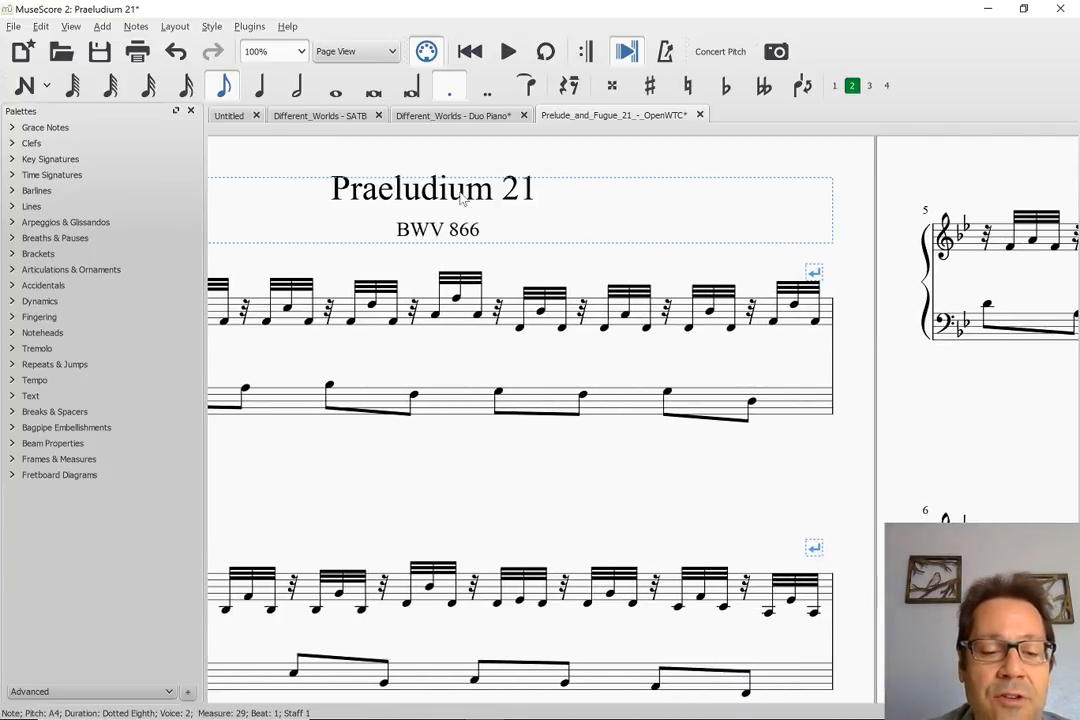
{"action": "key", "text": "ctrl+f"}
{"action": "type", "text": "a"}
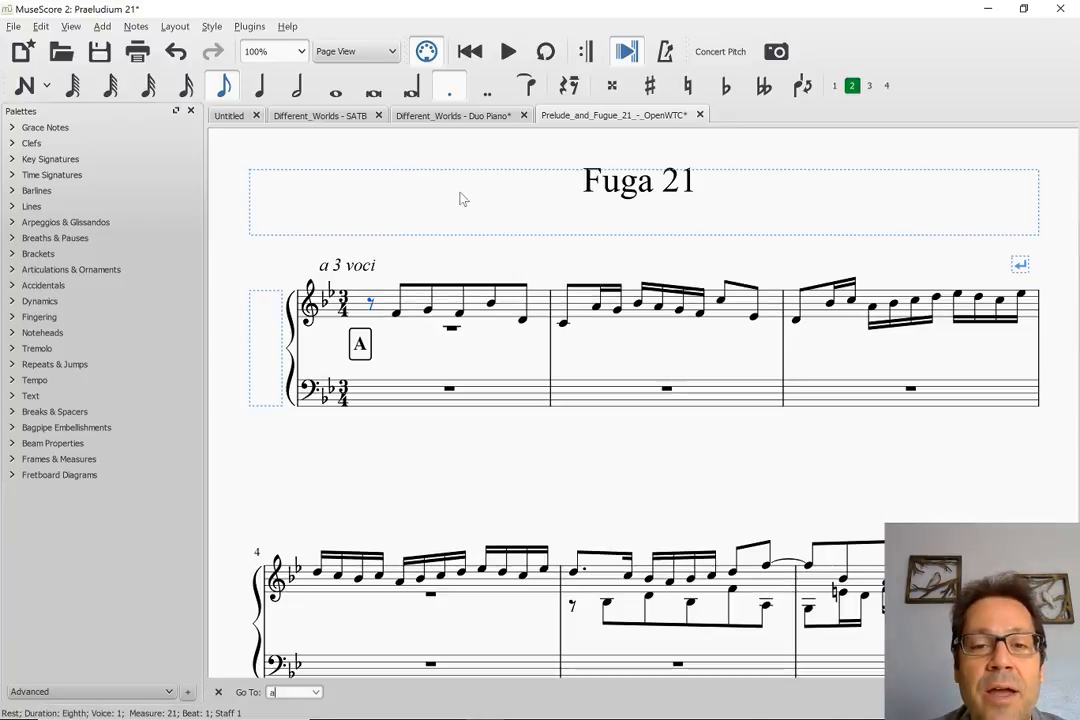
{"action": "key", "text": "Return"}
{"action": "scroll", "coordinate": [379, 354], "scroll_direction": "down", "scroll_amount": 1}
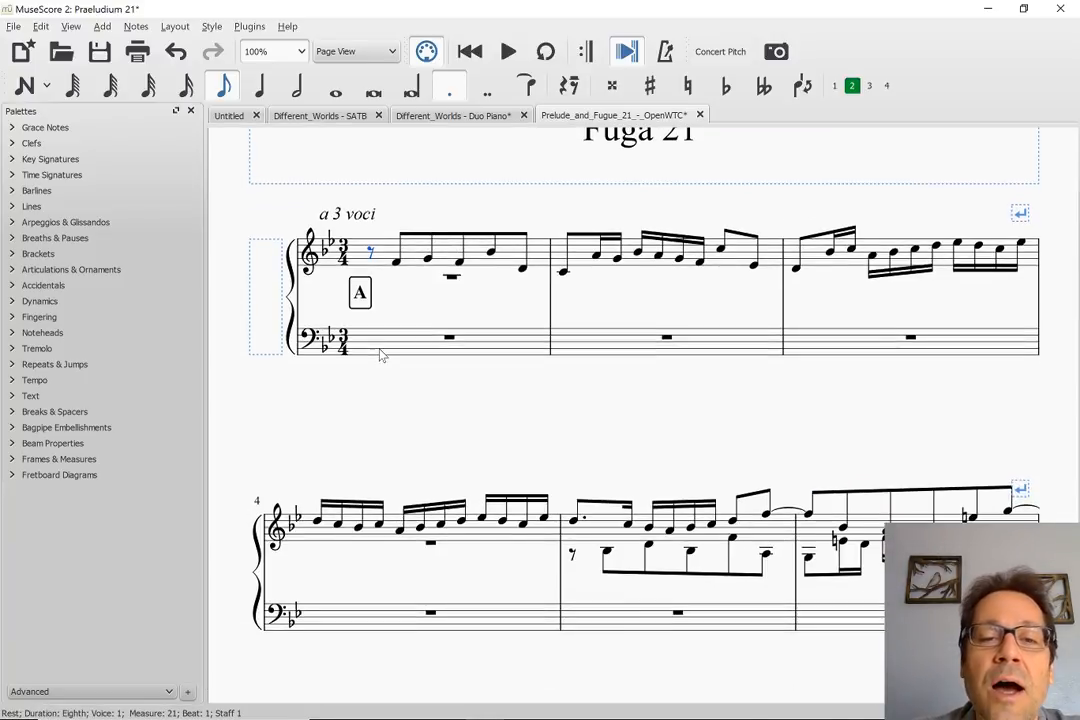
{"action": "left_click", "coordinate": [607, 553]}
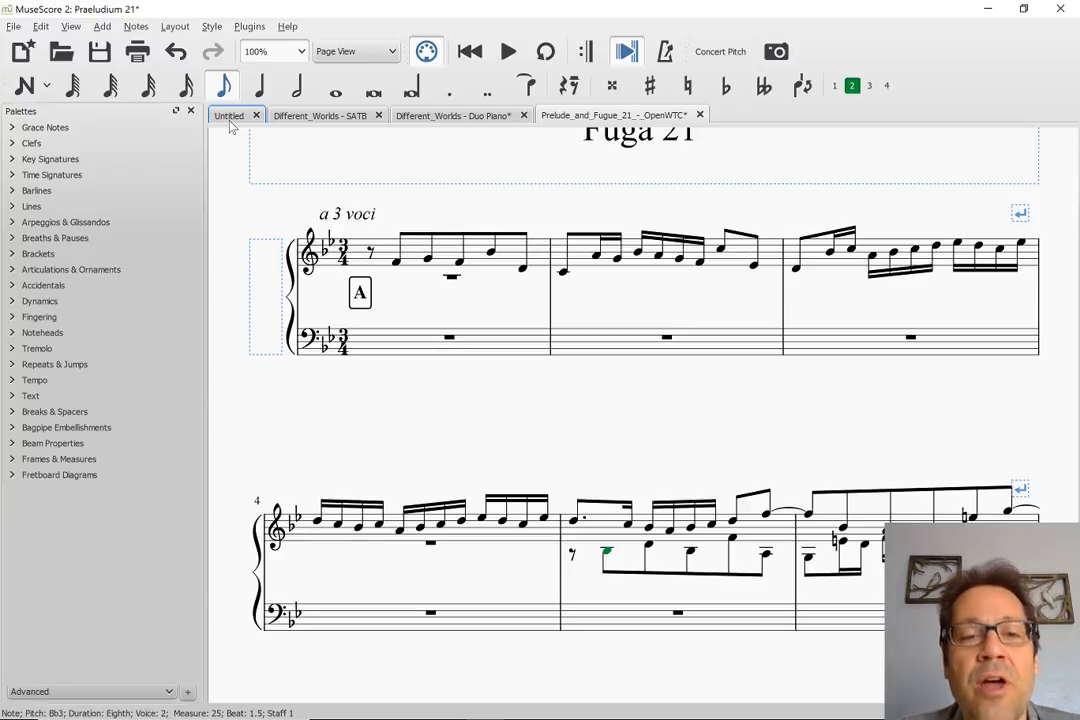
Create a new untitled score from the Grand Staff template in 4/4 time with 32 measures
{"action": "left_click", "coordinate": [228, 117]}
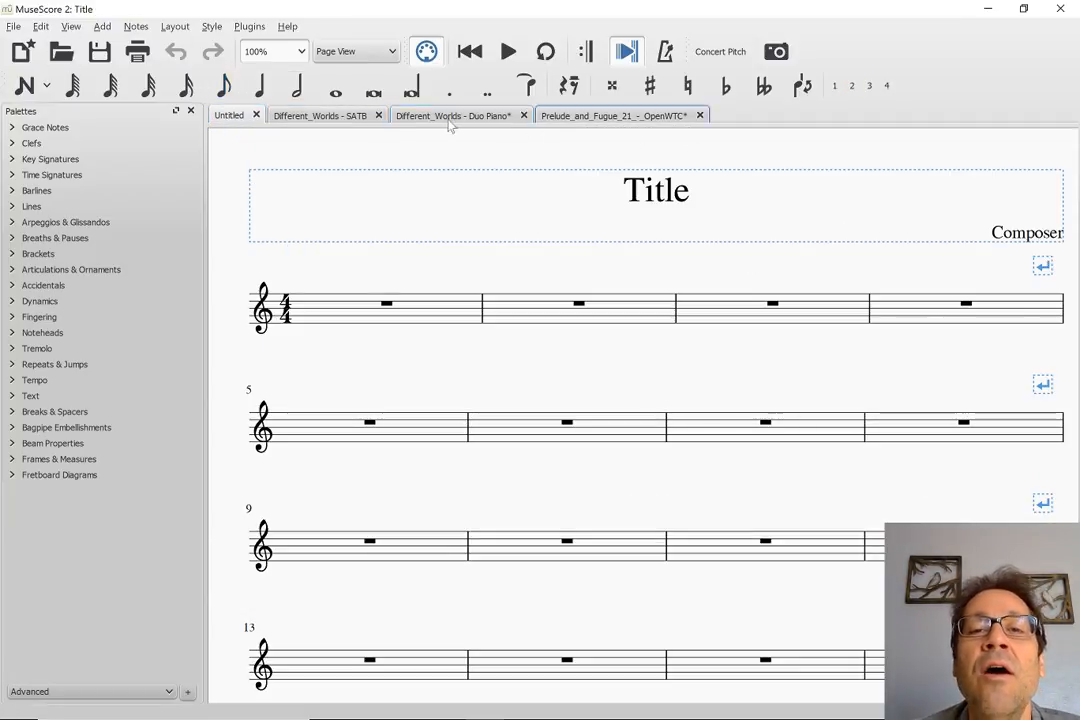
{"action": "left_click", "coordinate": [631, 117]}
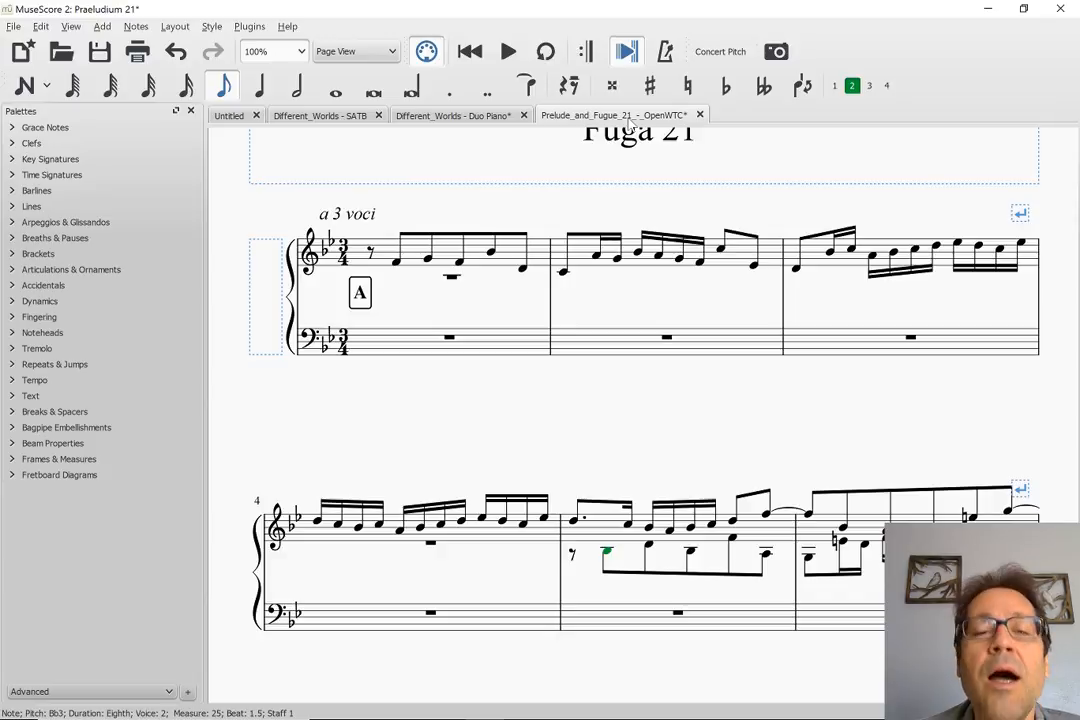
{"action": "key", "text": "ctrl+n"}
{"action": "key", "text": "Return"}
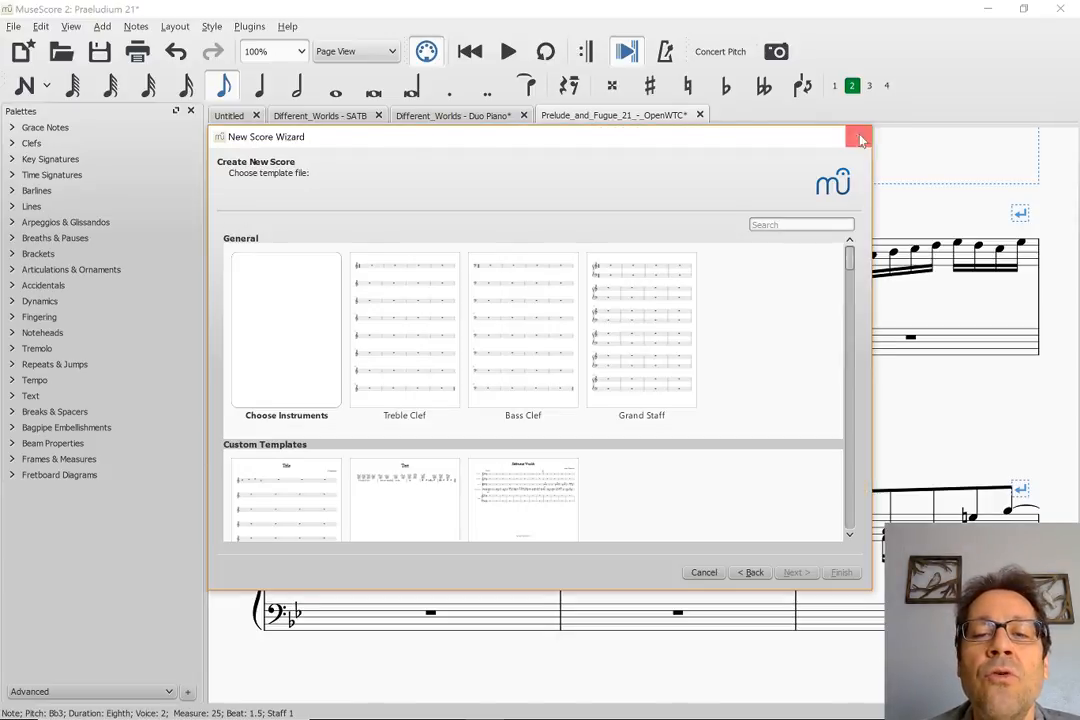
{"action": "double_click", "coordinate": [634, 301]}
{"action": "key", "text": "Return"}
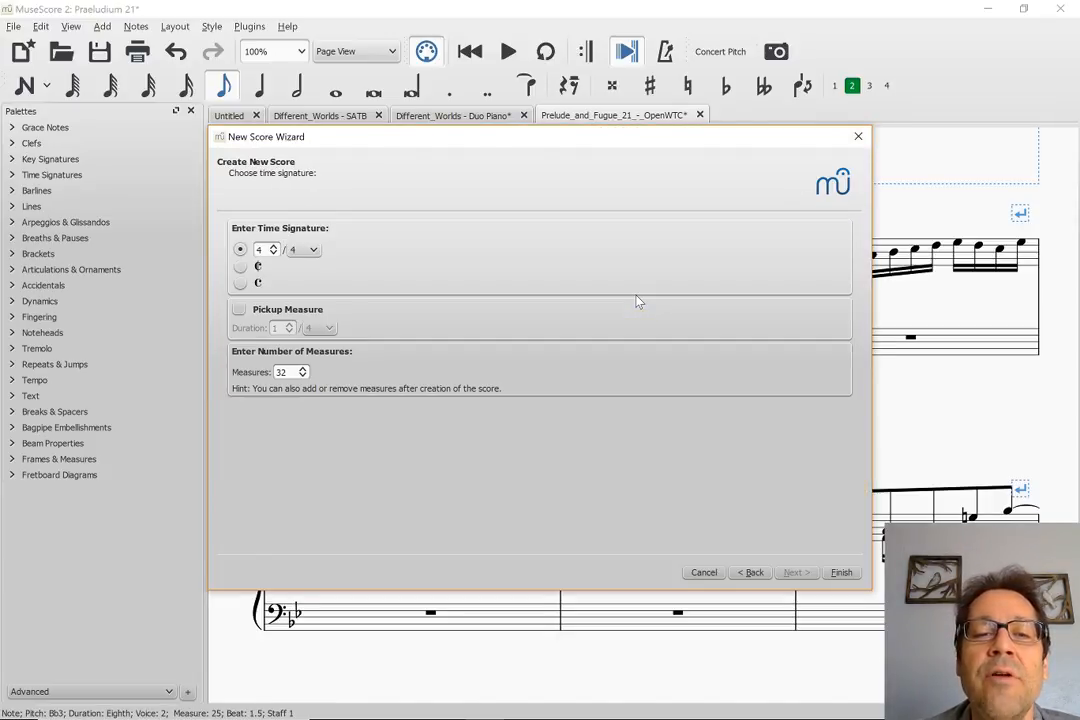
{"action": "key", "text": "Return"}
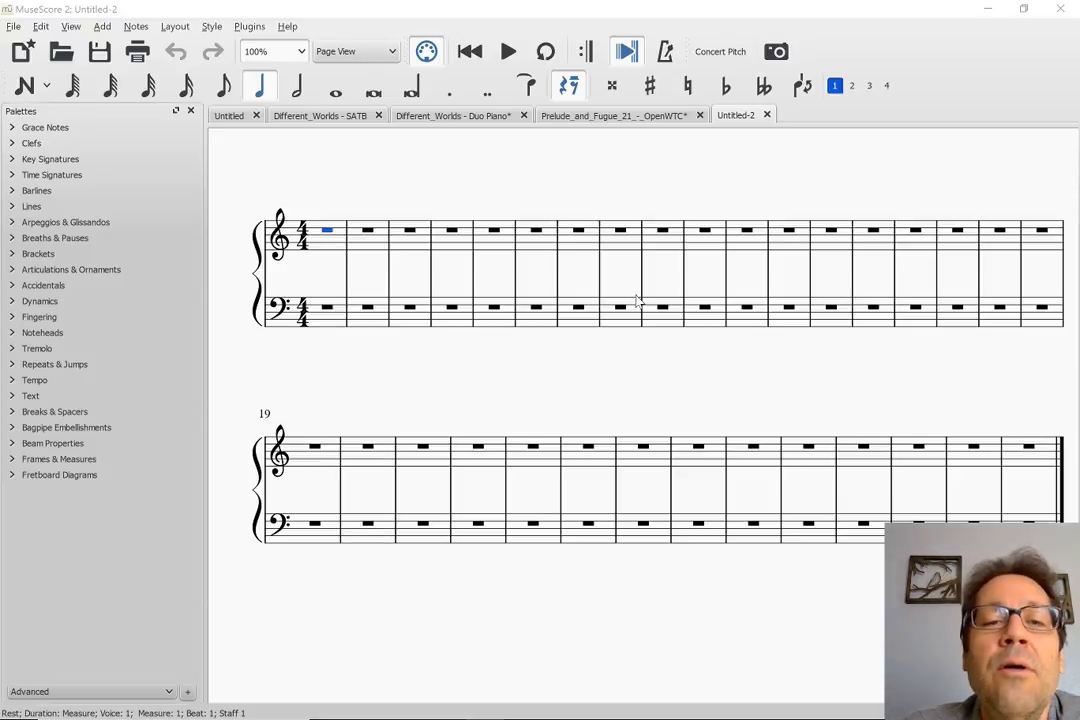
Open Mary_Had_A_Little_SATB.mscz from the Education folder of the saved scores and play it
{"action": "key", "text": "ctrl+o"}
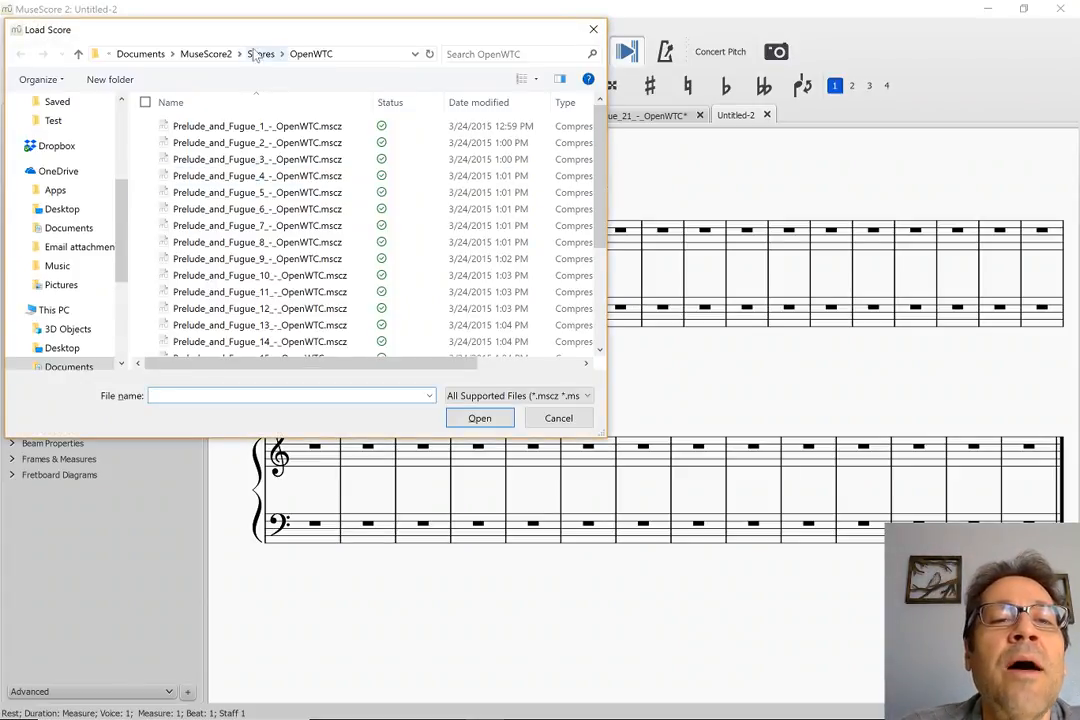
{"action": "left_click", "coordinate": [260, 54]}
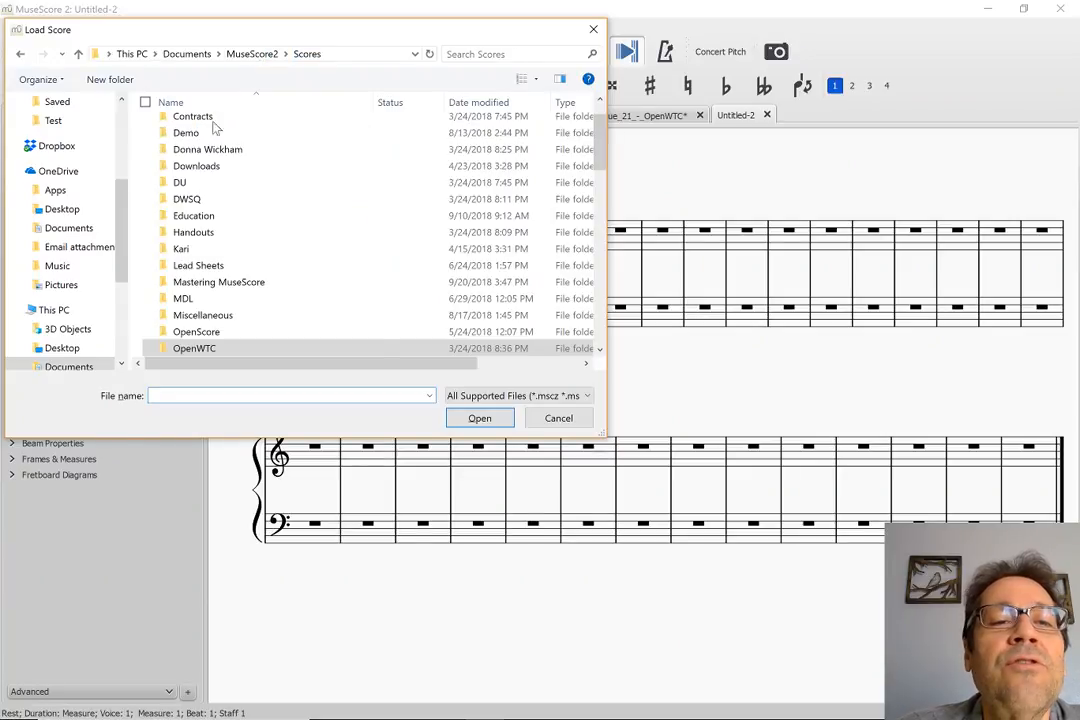
{"action": "double_click", "coordinate": [190, 216]}
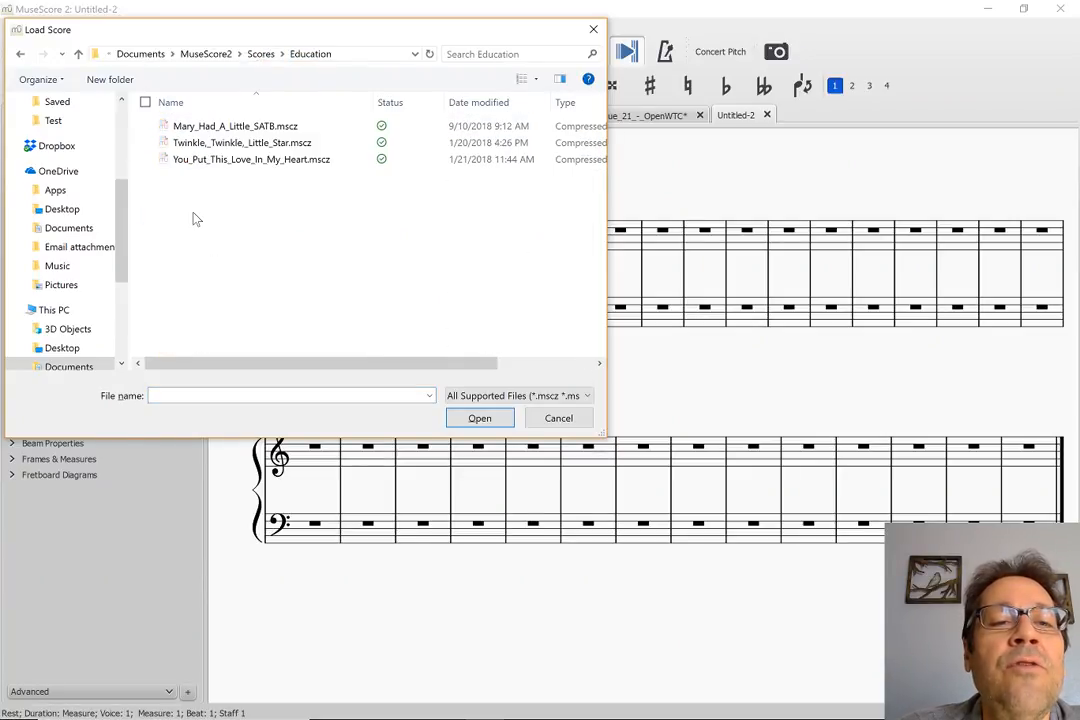
{"action": "double_click", "coordinate": [208, 128]}
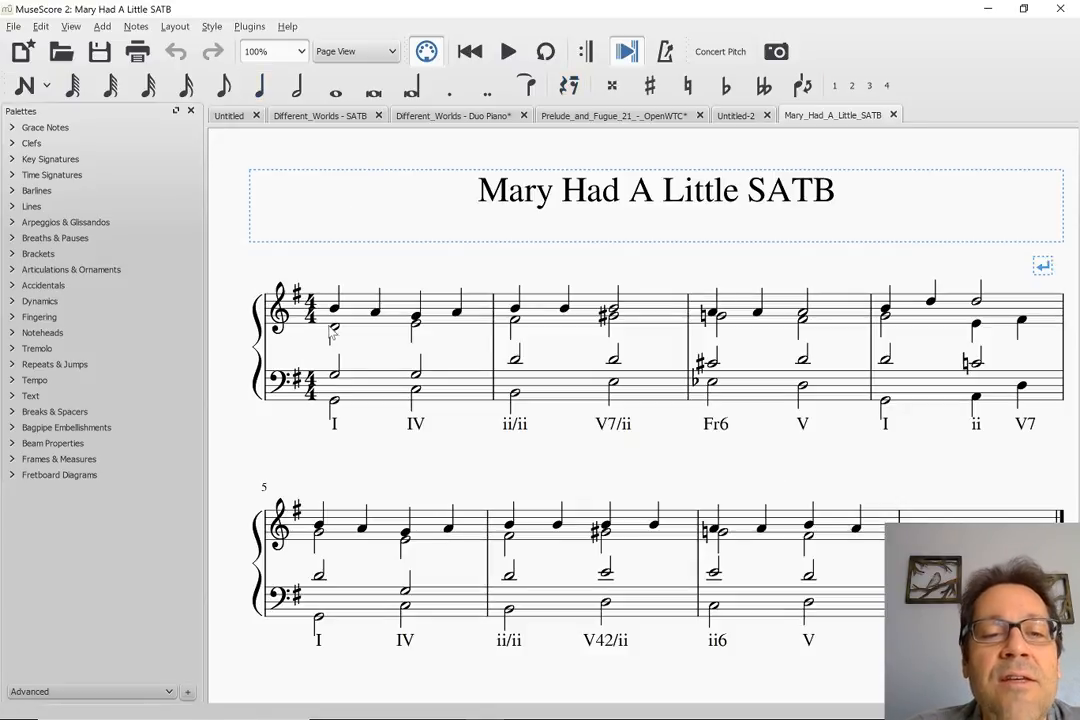
{"action": "key", "text": "space"}
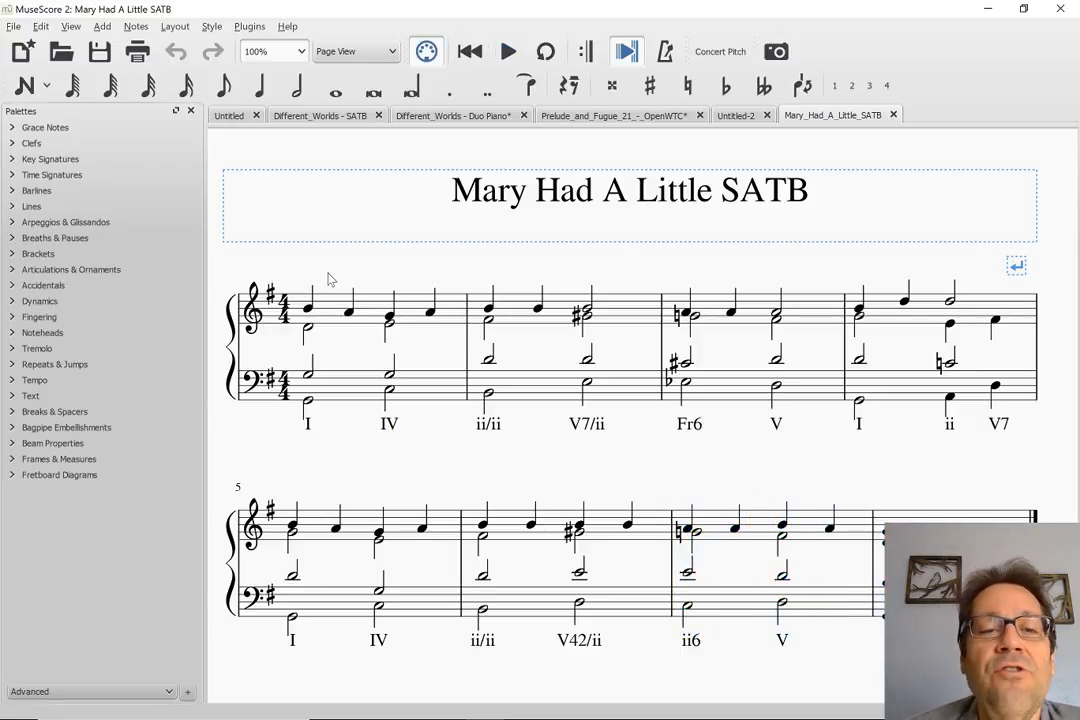
Switch to the blank grand staff score and apply the one-sharp key signature from measure 1
{"action": "left_click", "coordinate": [730, 116]}
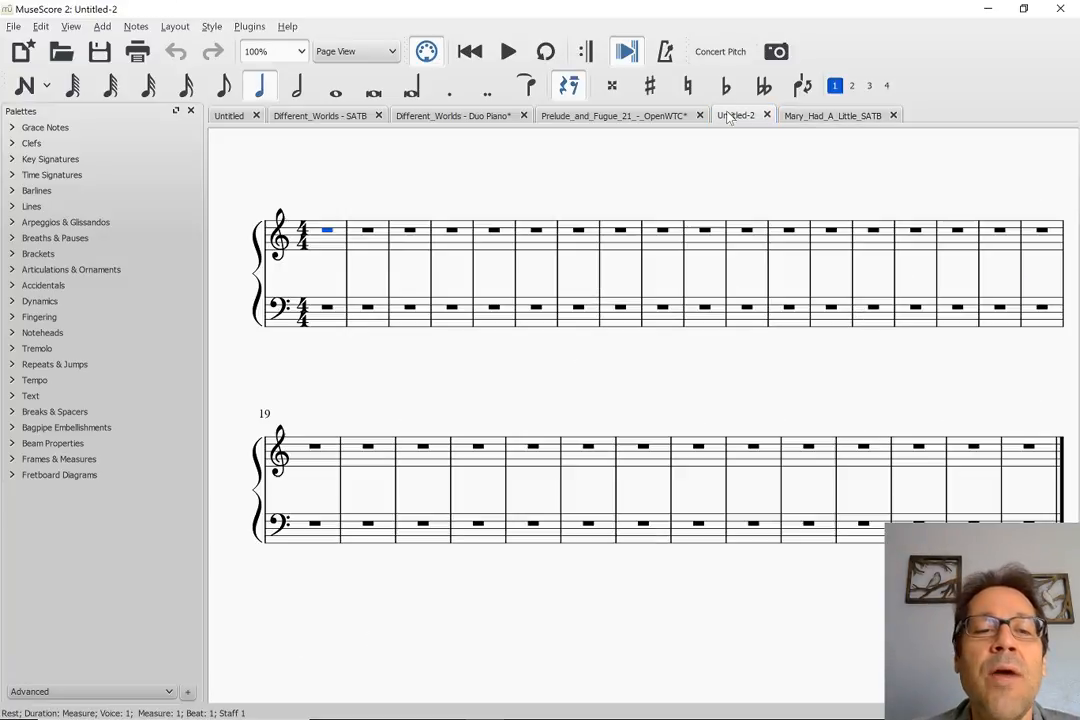
{"action": "left_click", "coordinate": [13, 159]}
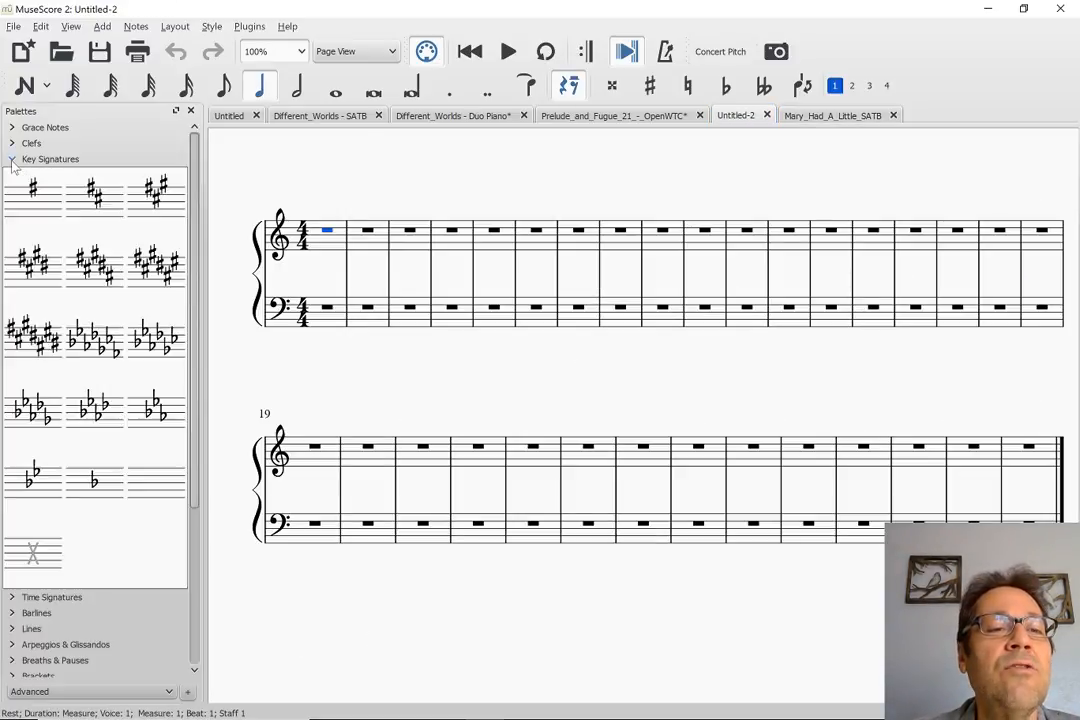
{"action": "left_click", "coordinate": [13, 210]}
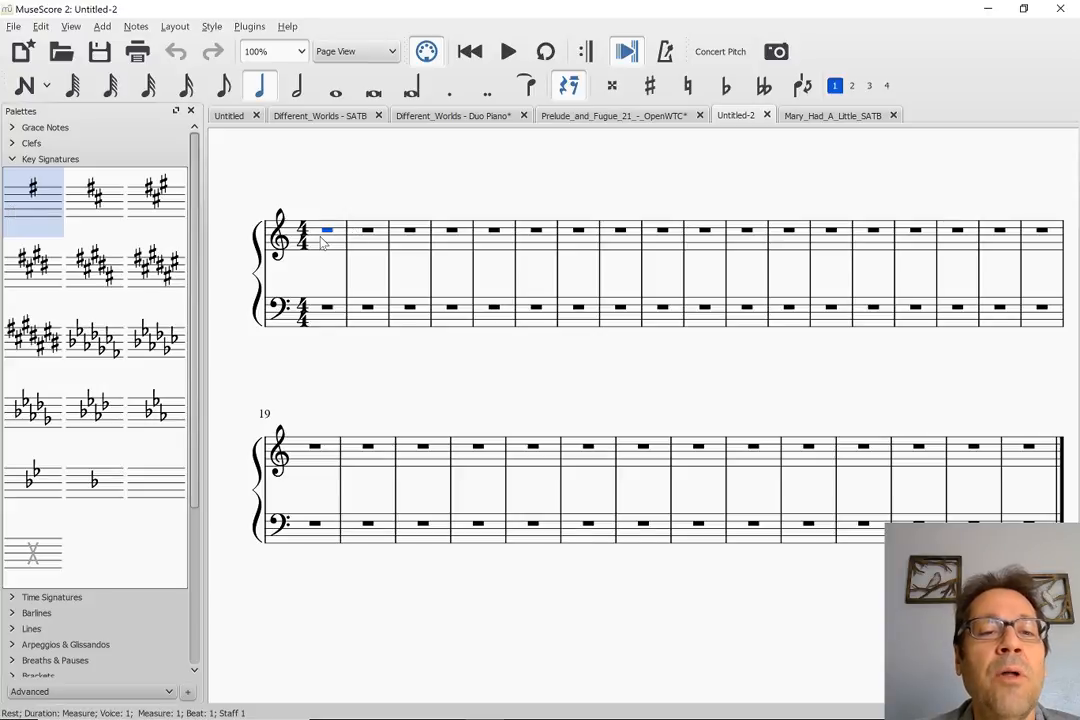
{"action": "left_click", "coordinate": [325, 188]}
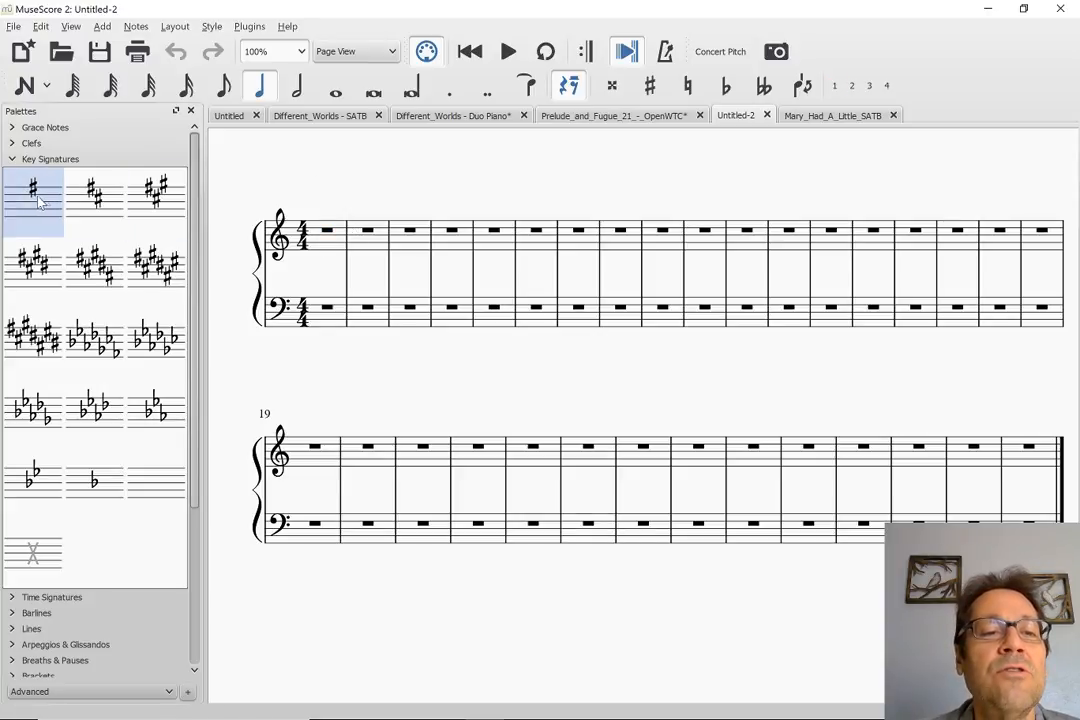
{"action": "right_click", "coordinate": [327, 241]}
{"action": "left_click", "coordinate": [310, 170]}
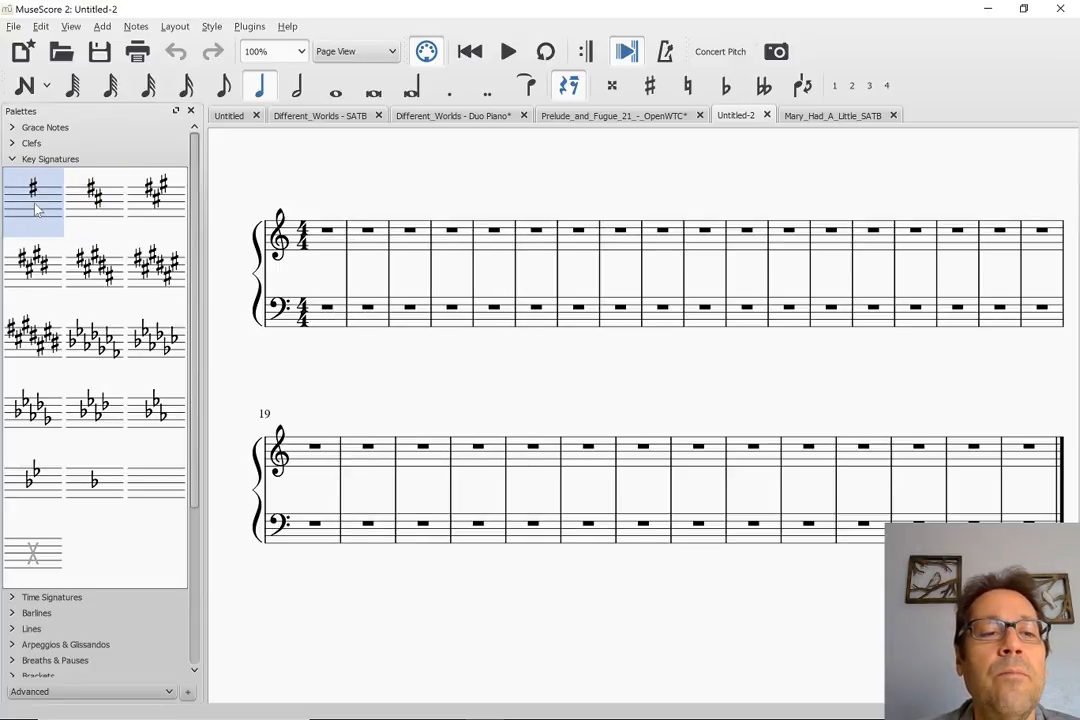
{"action": "left_click", "coordinate": [328, 235]}
{"action": "left_click", "coordinate": [42, 203]}
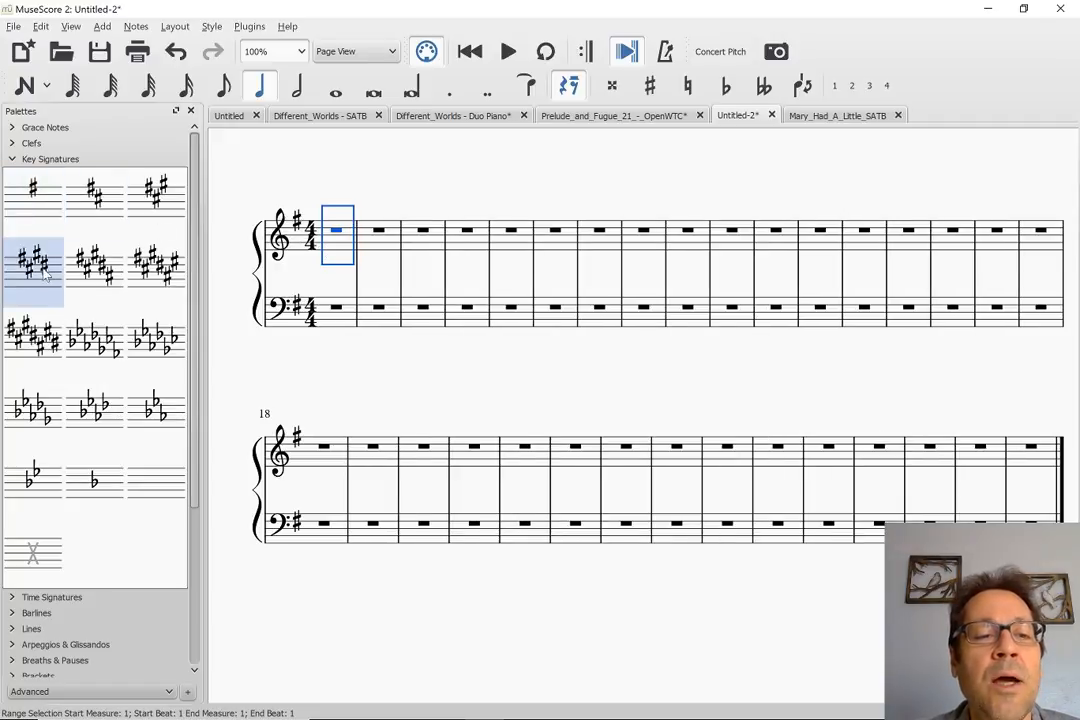
{"action": "left_click", "coordinate": [318, 193]}
{"action": "left_click", "coordinate": [95, 192]}
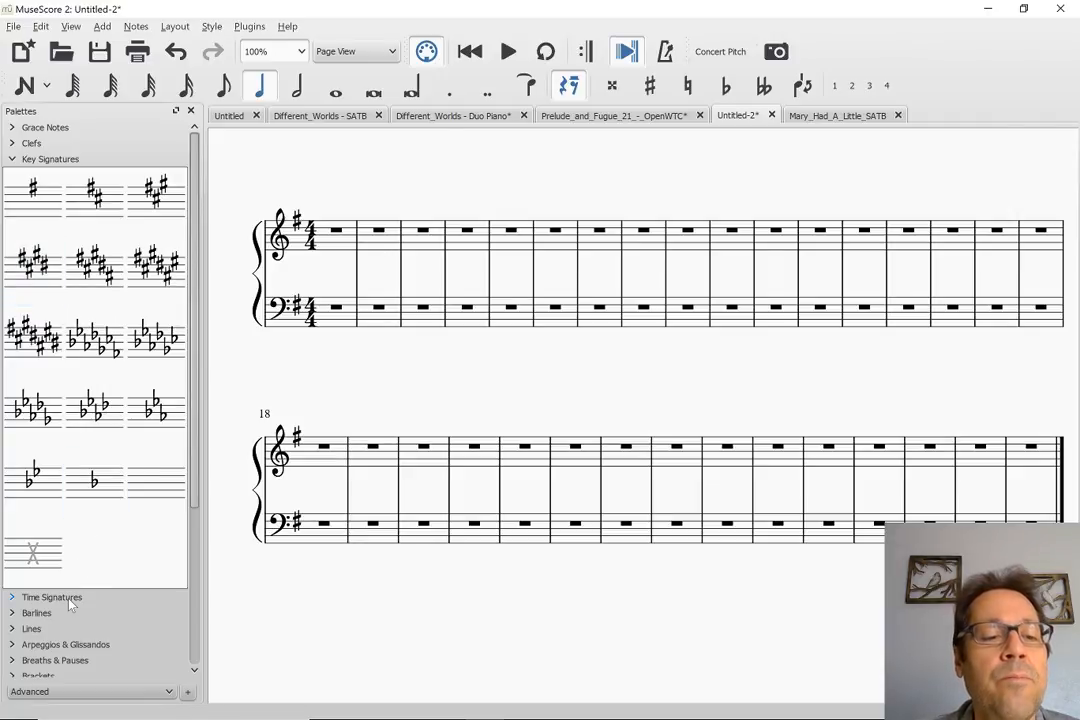
{"action": "left_click", "coordinate": [38, 619]}
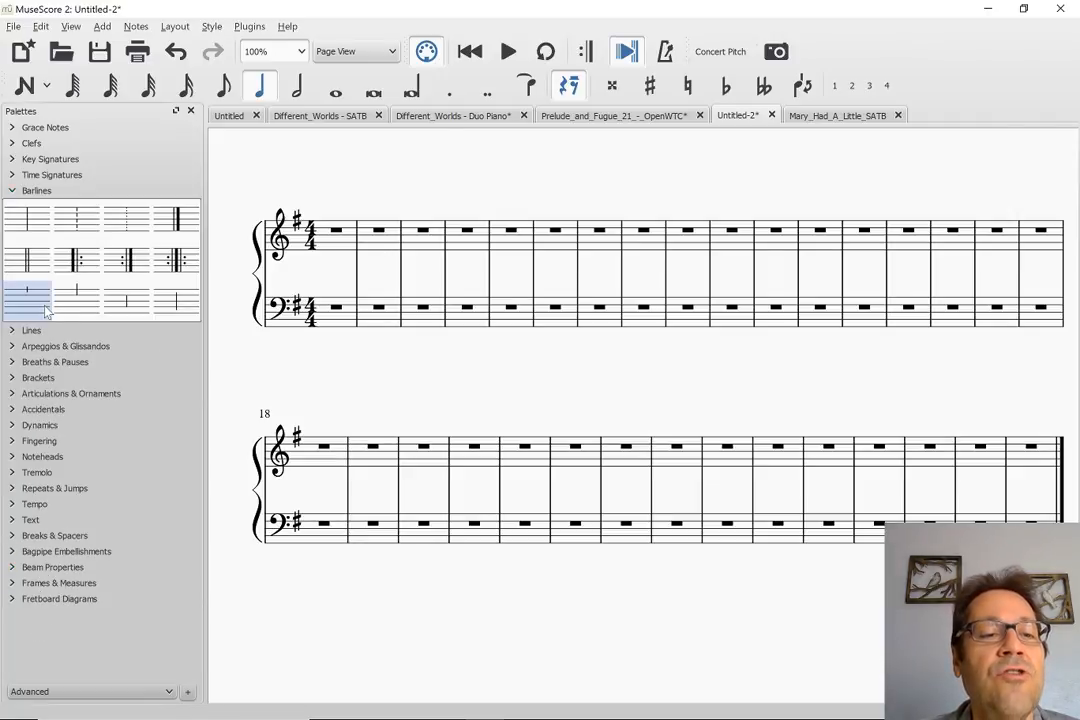
{"action": "left_click", "coordinate": [27, 259]}
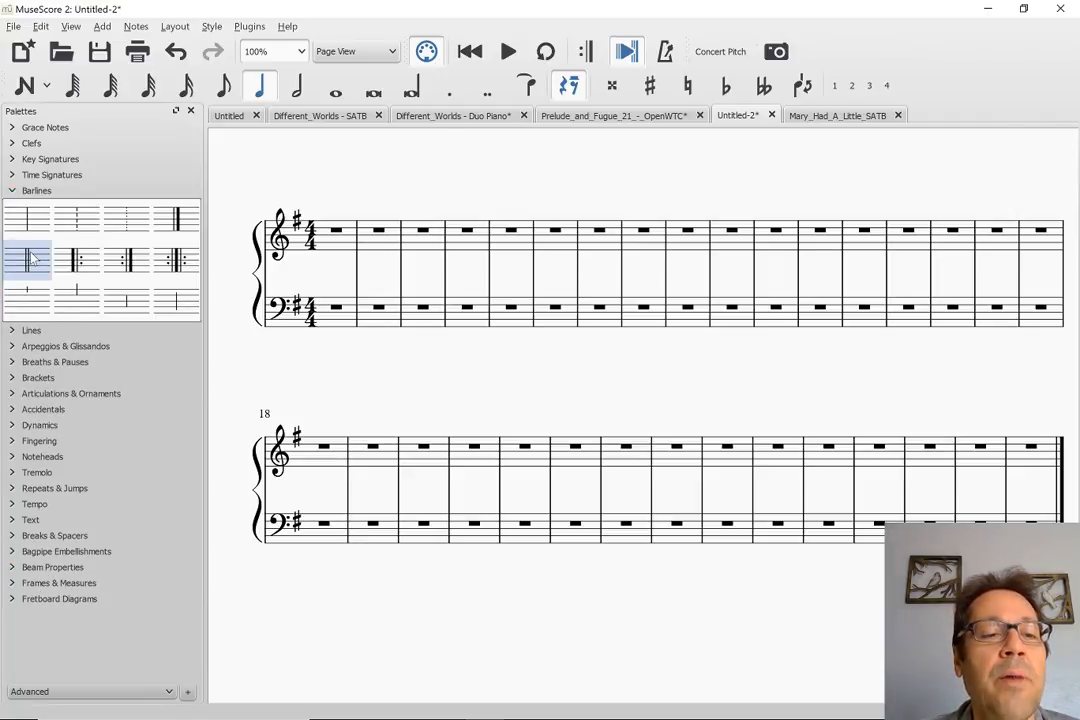
{"action": "left_click", "coordinate": [370, 244]}
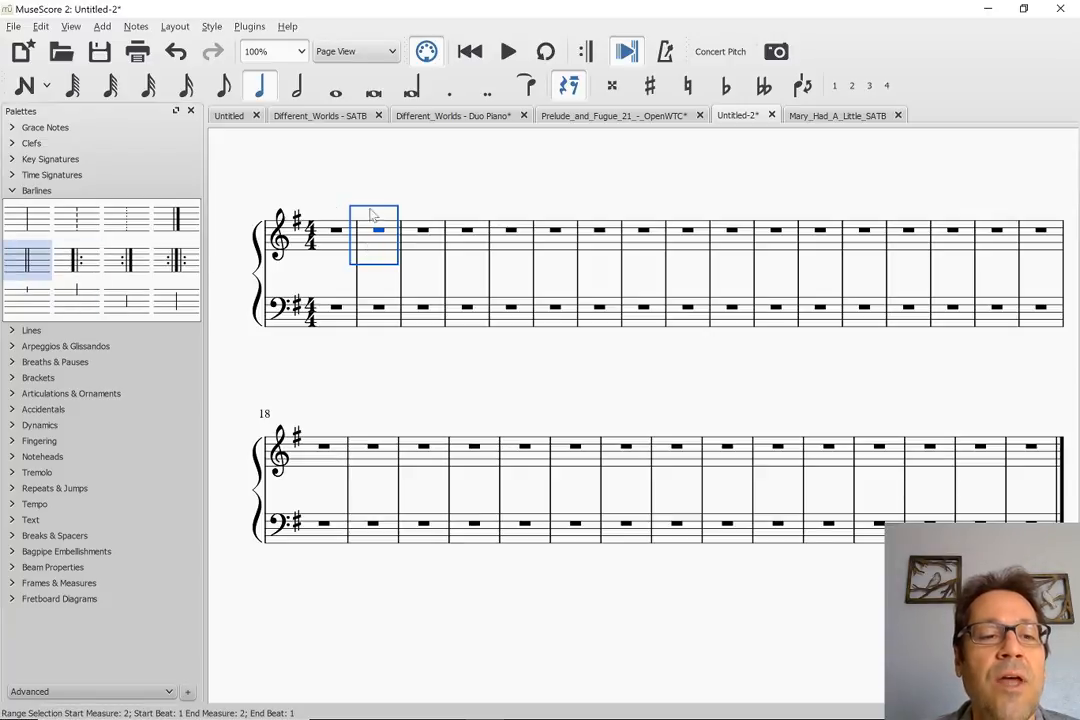
{"action": "left_click", "coordinate": [27, 190]}
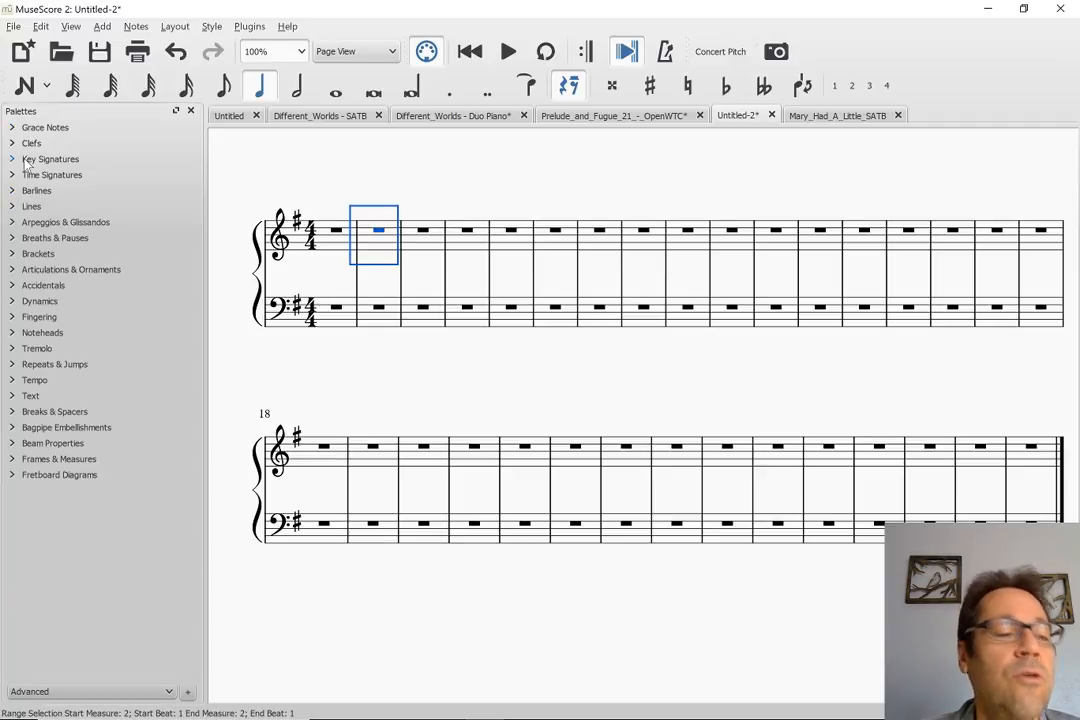
{"action": "left_click", "coordinate": [27, 159]}
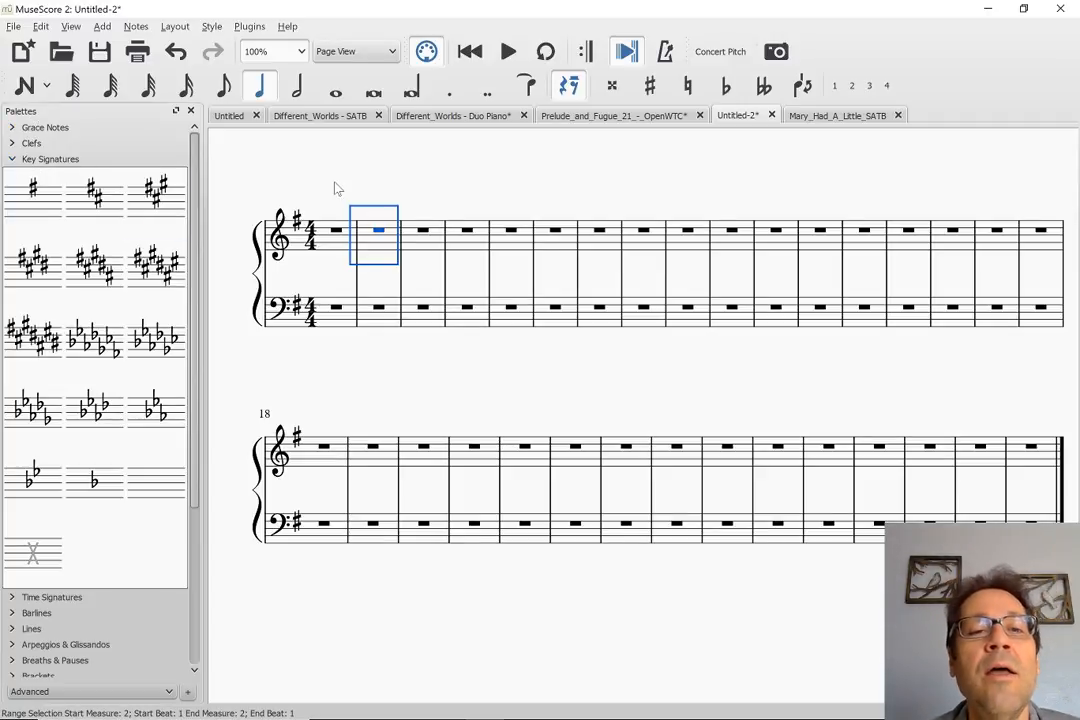
Copy only the voice 1 melody from the whole treble staff of Mary_Had_A_Little_SATB by temporarily excluding Voice 2 in the Selection Filter
{"action": "left_click", "coordinate": [340, 240]}
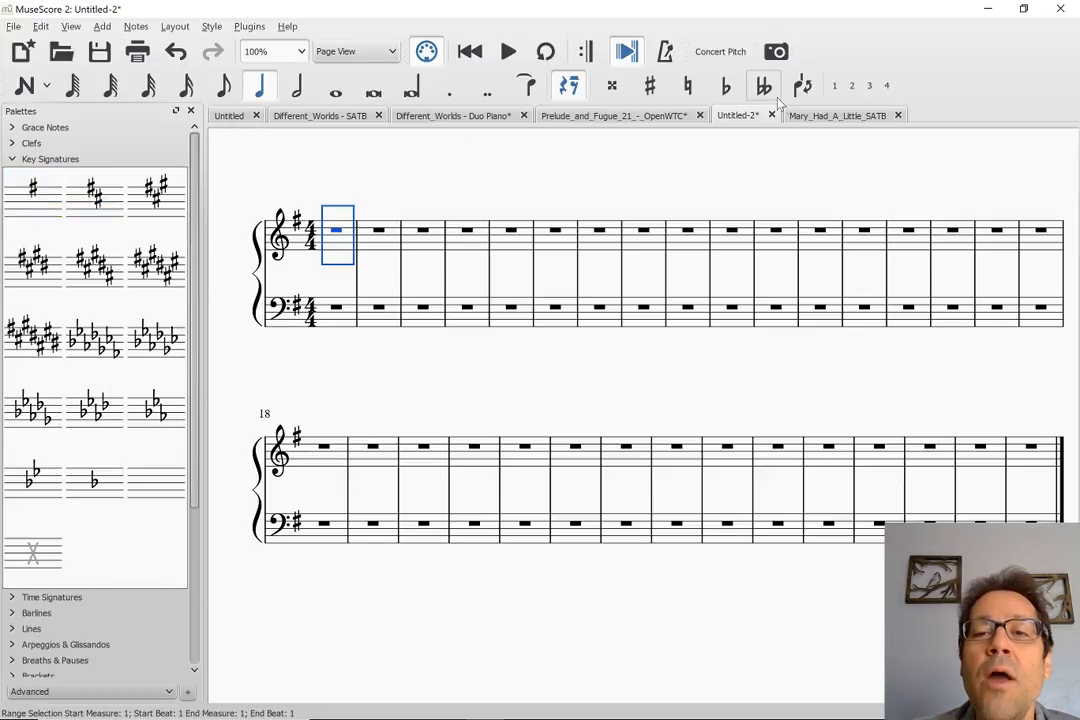
{"action": "left_click", "coordinate": [818, 116]}
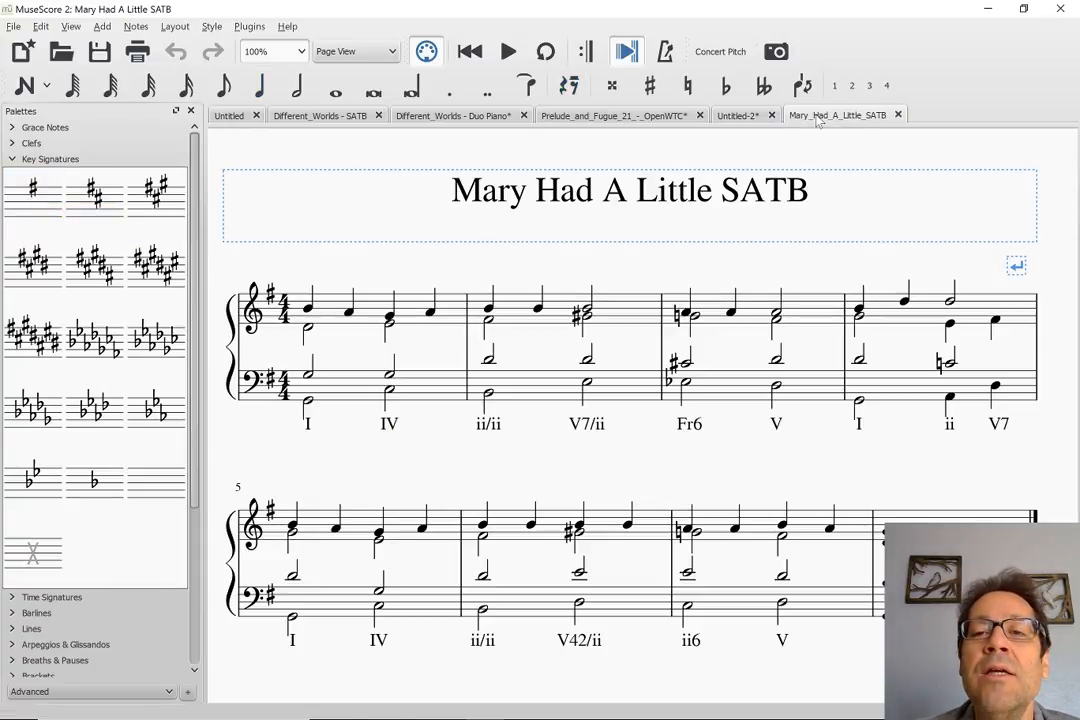
{"action": "left_click", "coordinate": [326, 312]}
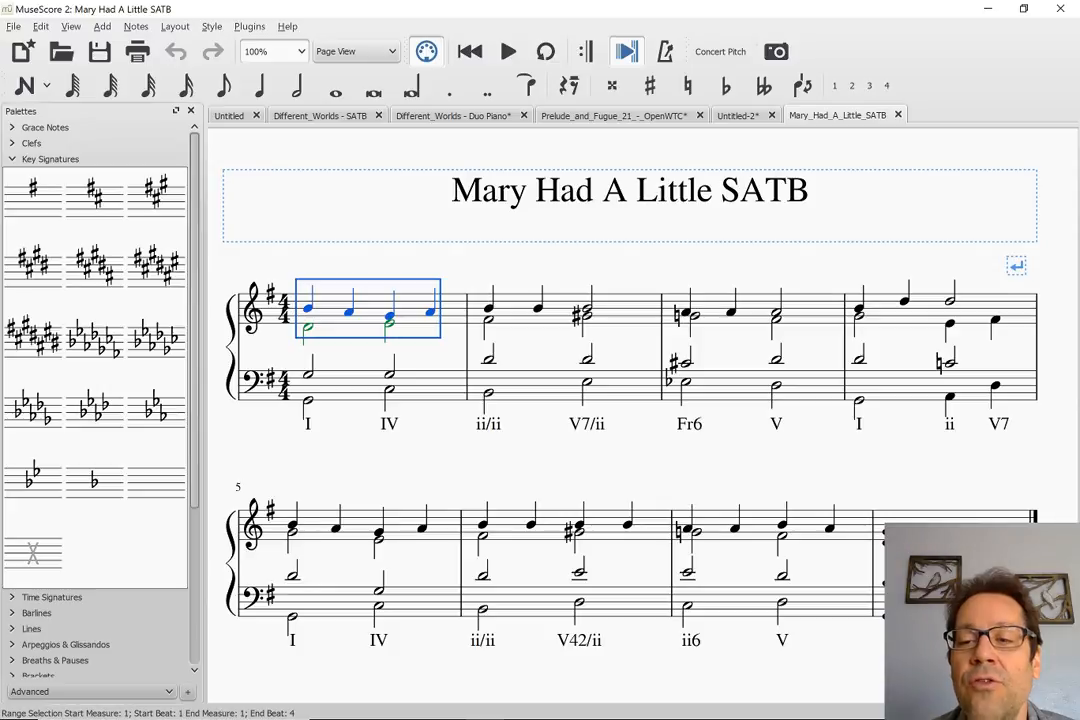
{"action": "key", "text": "ctrl+shift+End"}
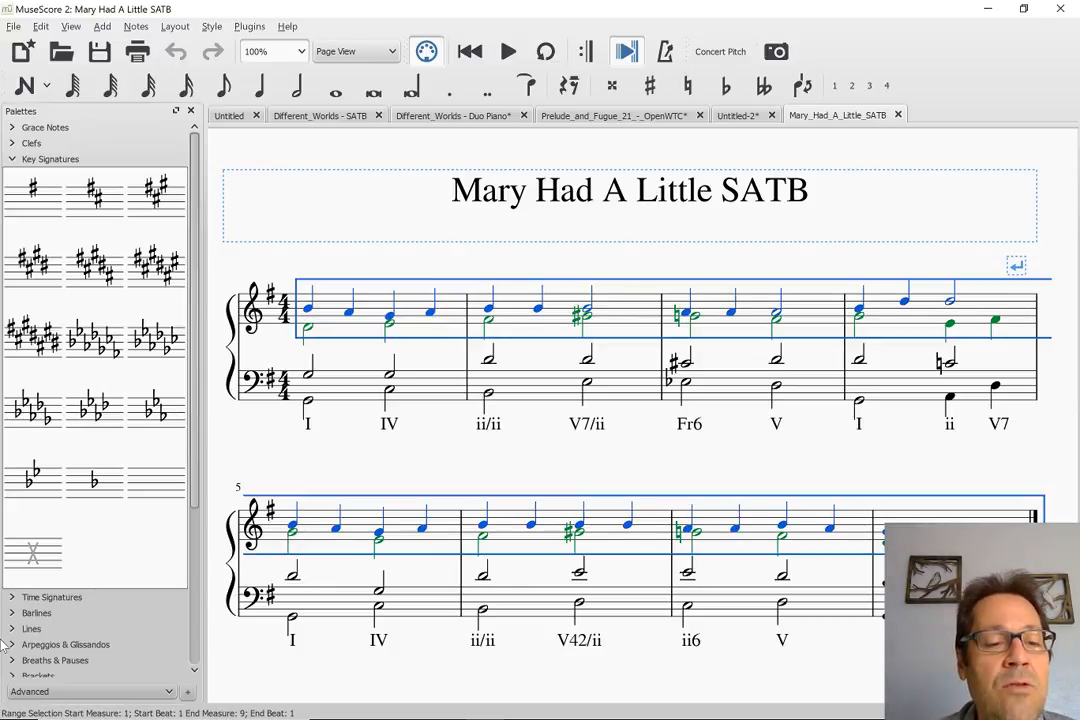
{"action": "left_click", "coordinate": [70, 28]}
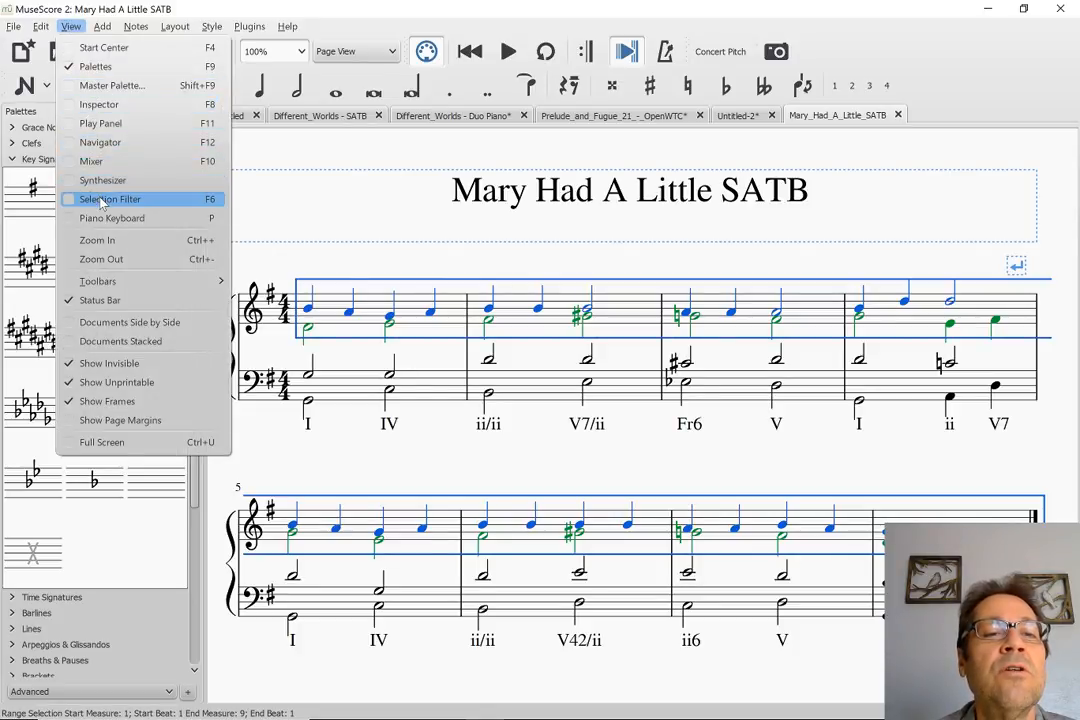
{"action": "left_click", "coordinate": [103, 203]}
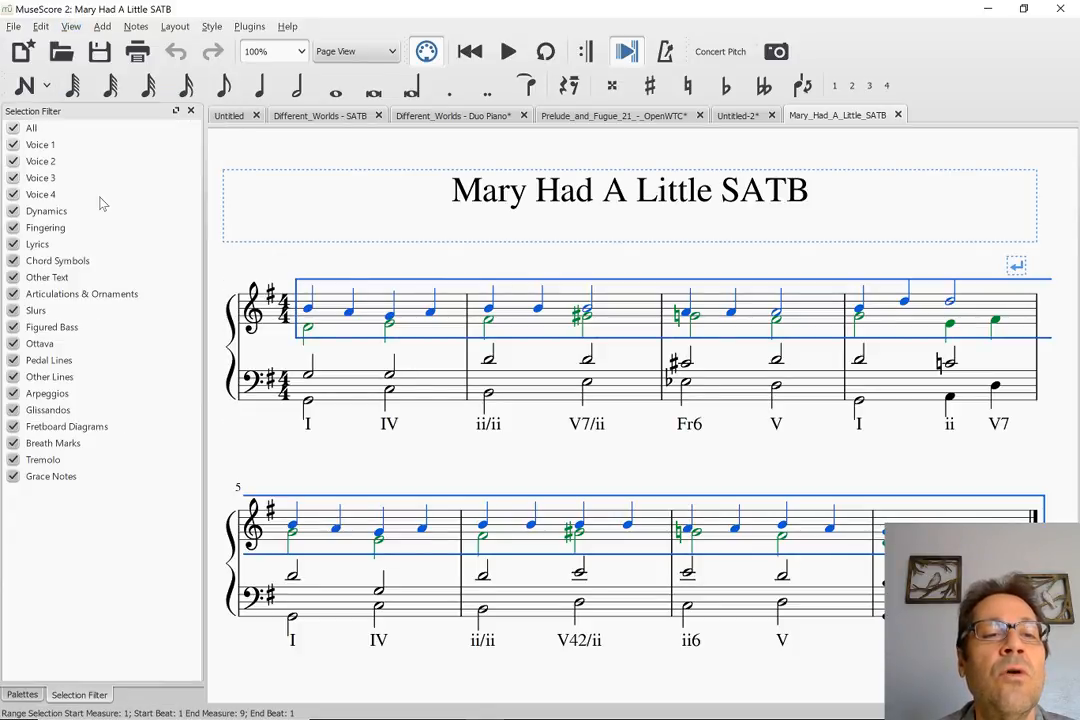
{"action": "left_click", "coordinate": [13, 161]}
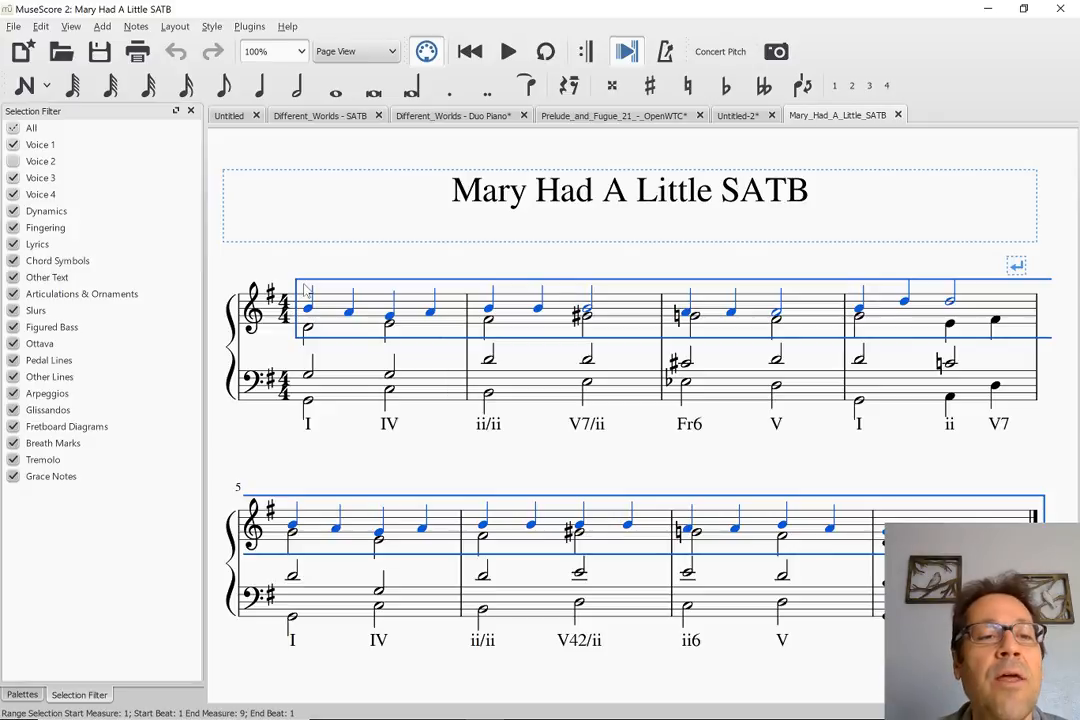
{"action": "left_click", "coordinate": [13, 162]}
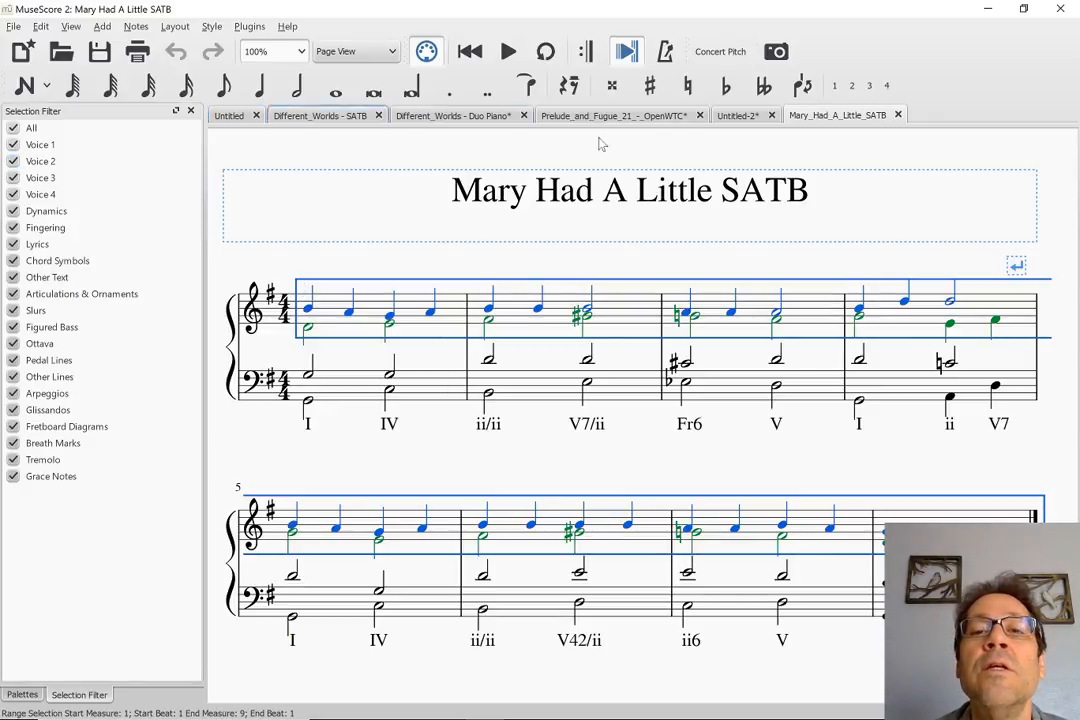
Paste the copied melody into the treble staff of the Untitled-2 score from measure 1 and clear the selection
{"action": "left_click", "coordinate": [736, 116]}
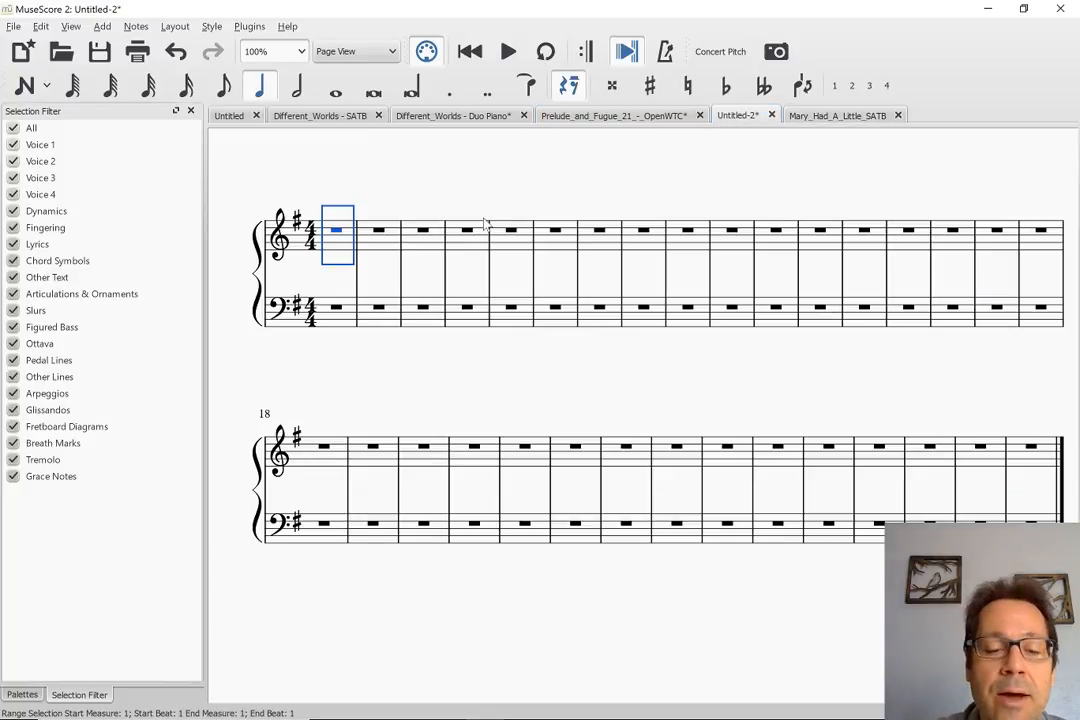
{"action": "key", "text": "ctrl+v"}
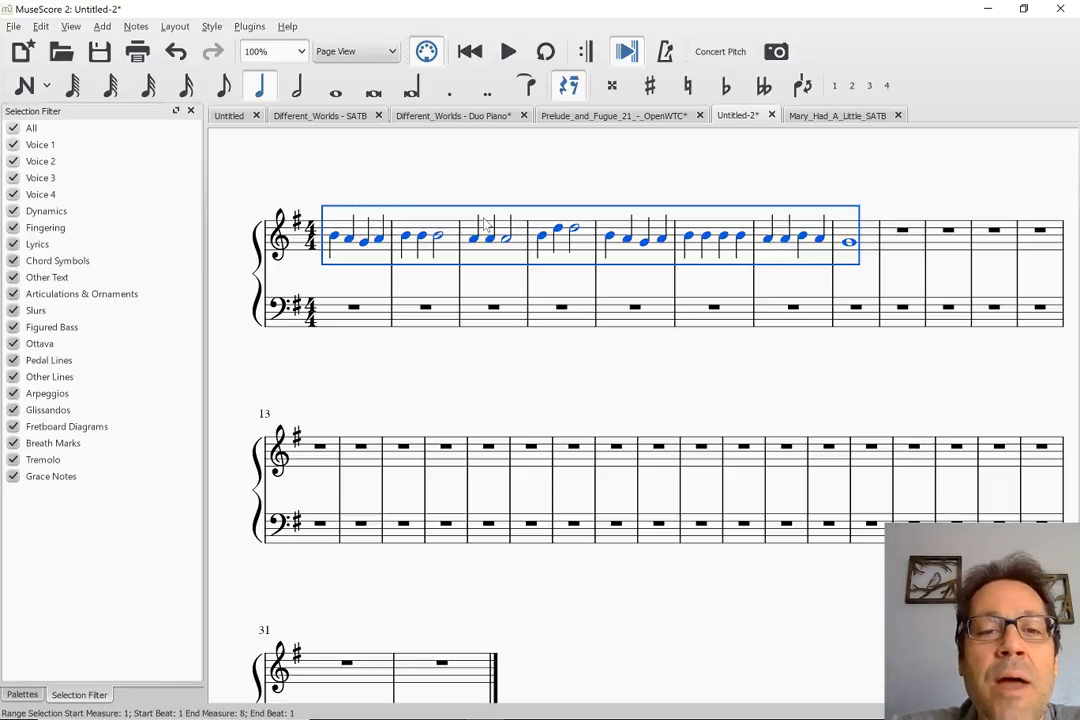
{"action": "left_click", "coordinate": [419, 178]}
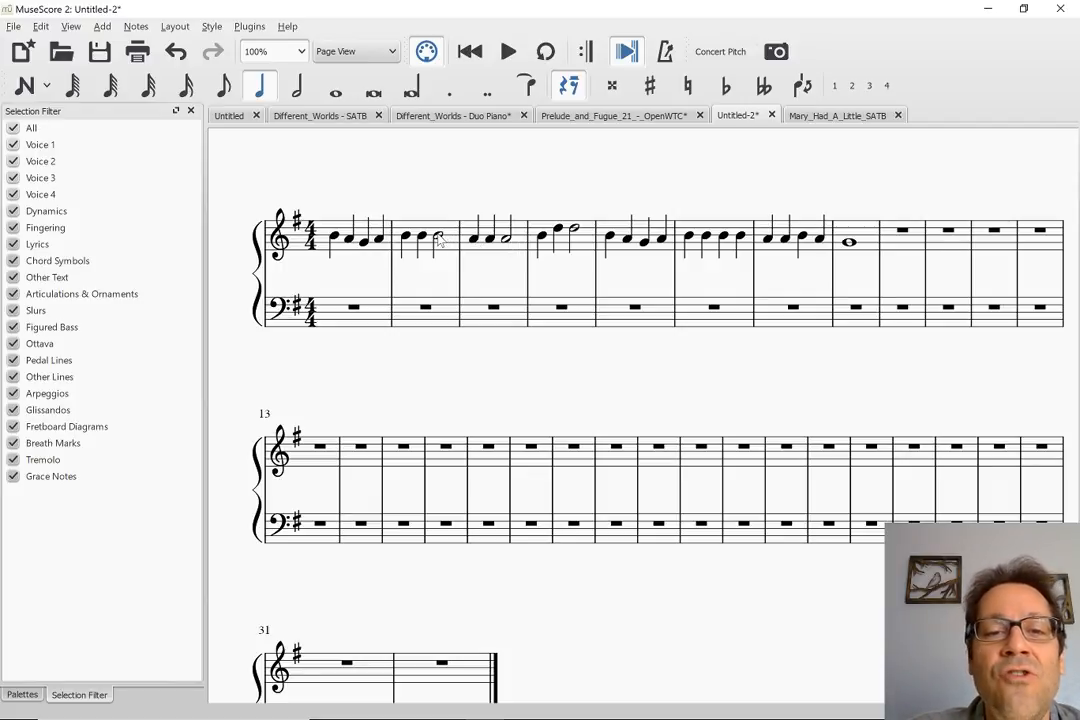
{"action": "left_click", "coordinate": [812, 118]}
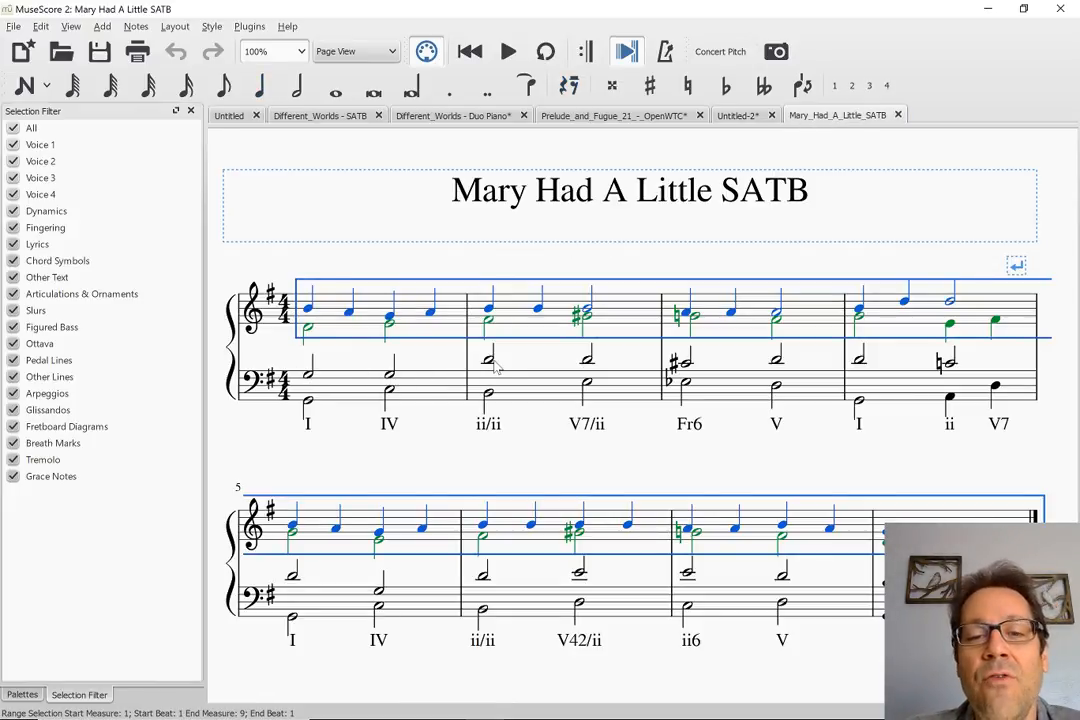
{"action": "left_click", "coordinate": [745, 115]}
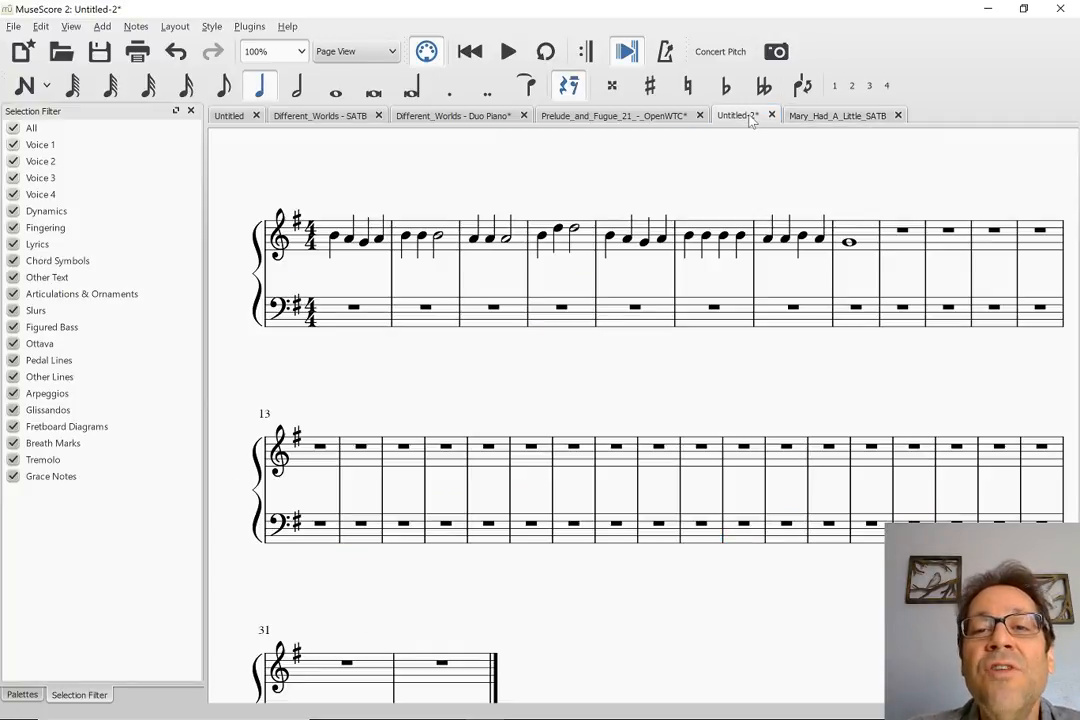
{"action": "left_click", "coordinate": [352, 309]}
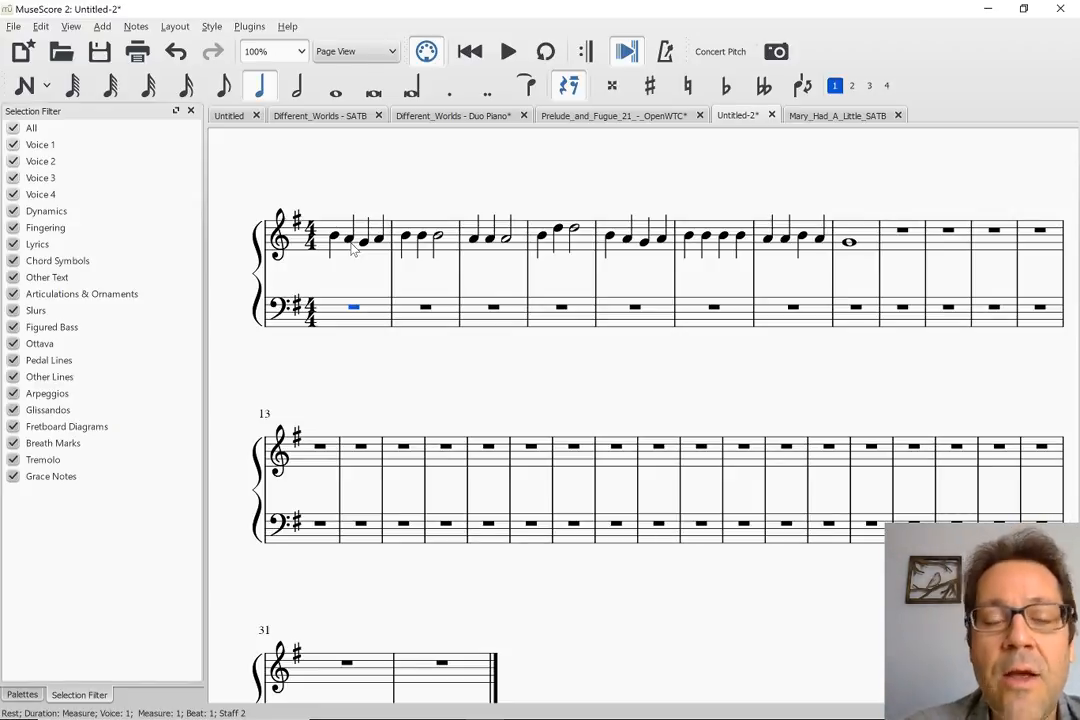
{"action": "key", "text": "n"}
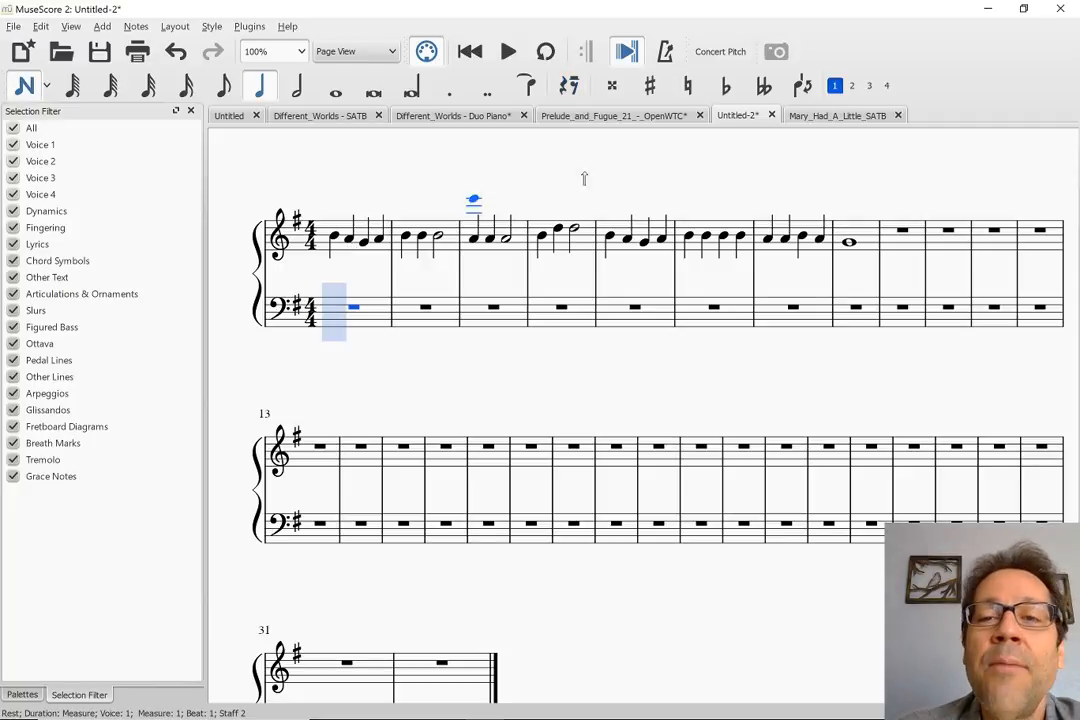
{"action": "left_click", "coordinate": [822, 114]}
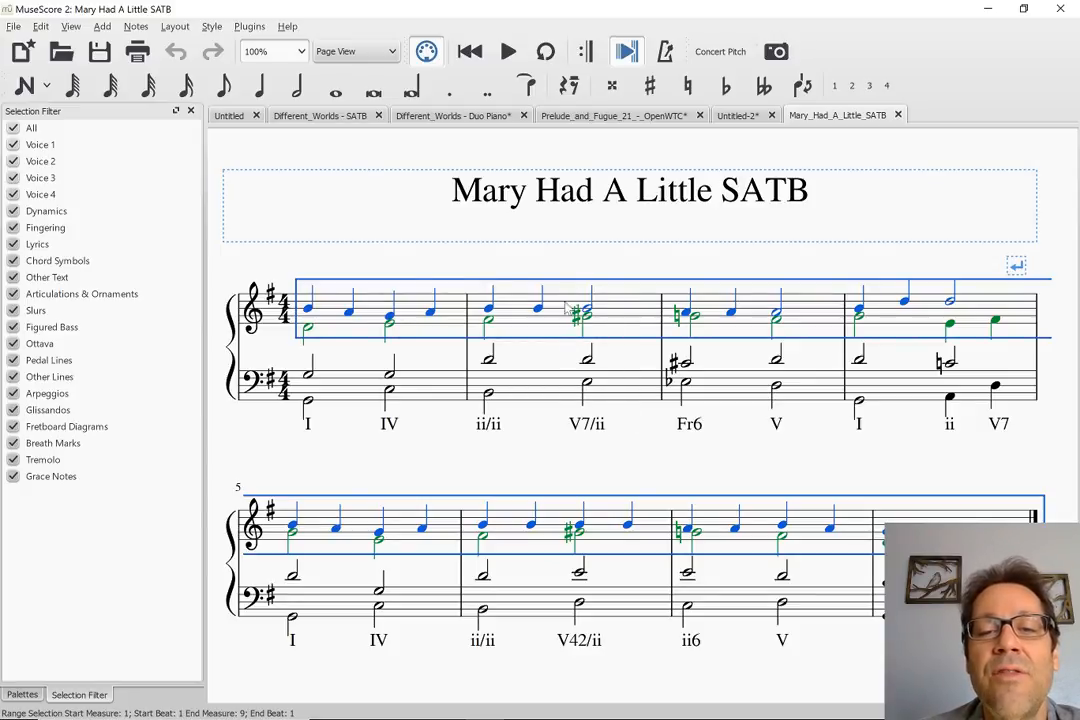
{"action": "left_click", "coordinate": [738, 115]}
Enter a half note G3 on beat 1 of measure 1 in the bass staff and leave note input
{"action": "left_click", "coordinate": [355, 309]}
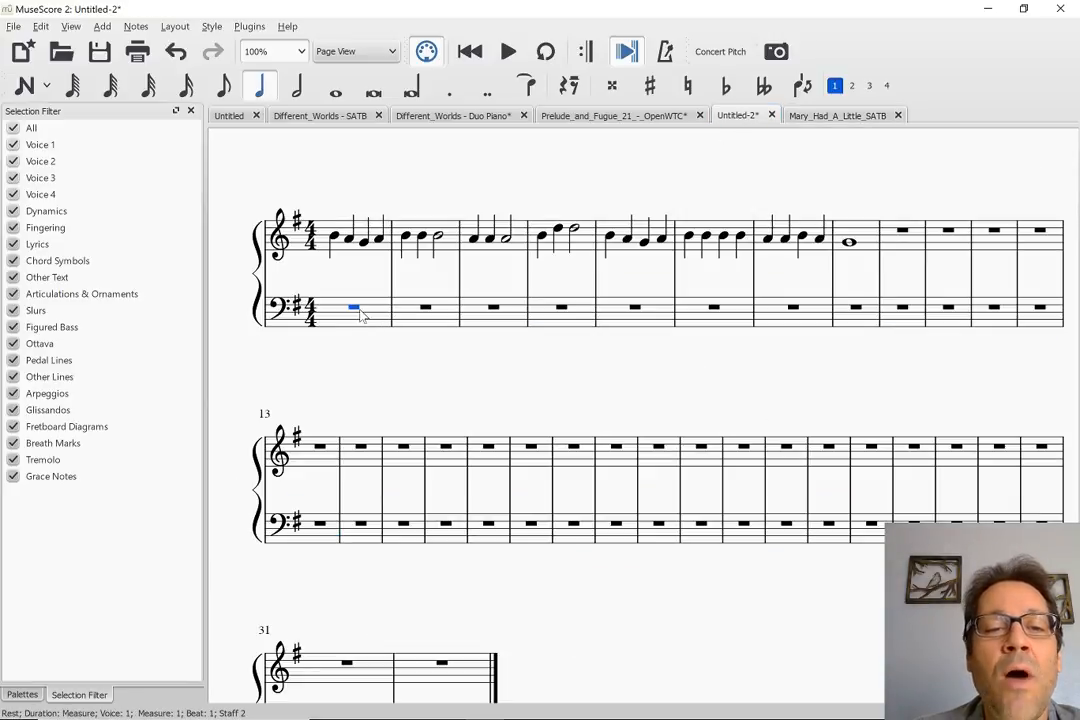
{"action": "key", "text": "n"}
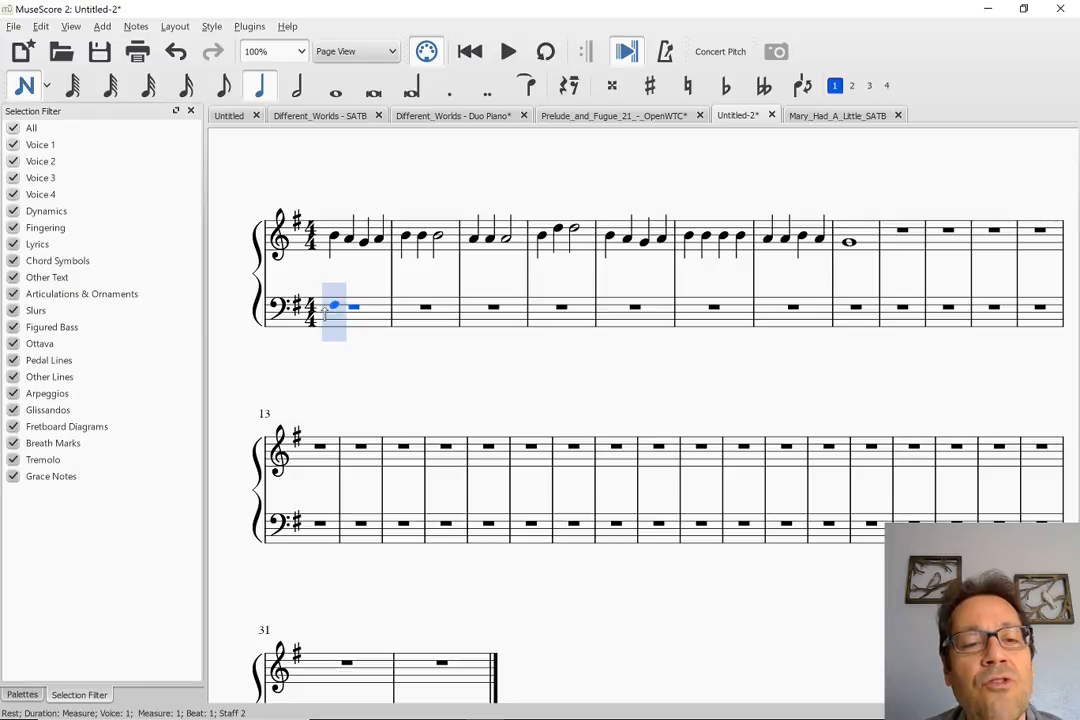
{"action": "key", "text": "6"}
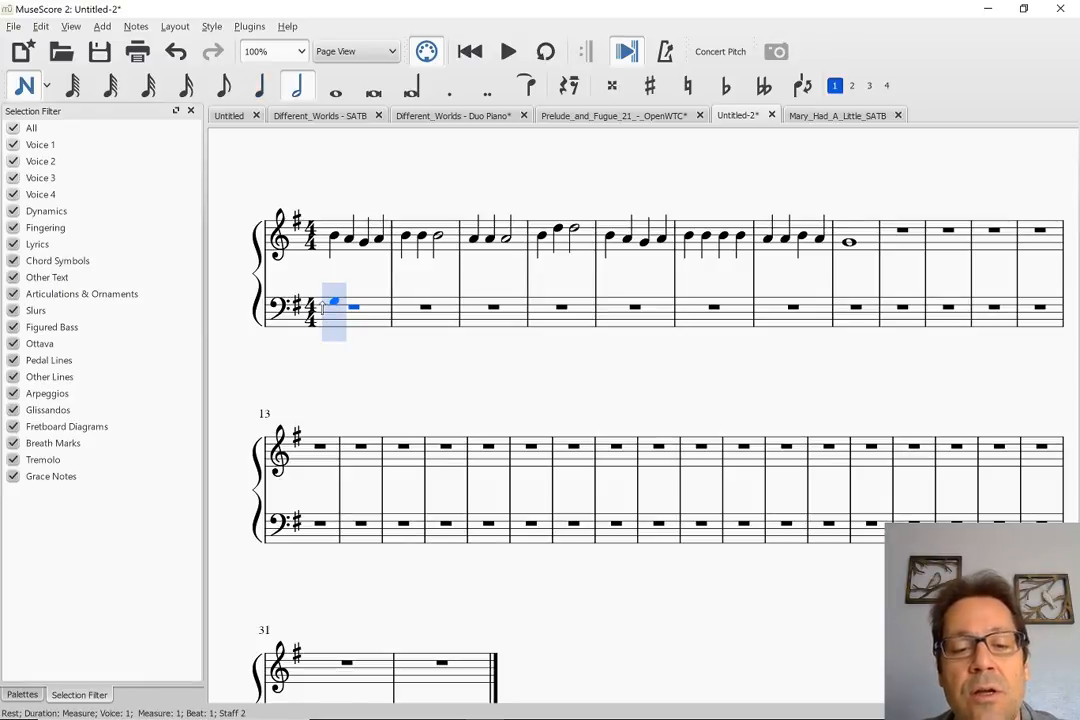
{"action": "left_click", "coordinate": [333, 303]}
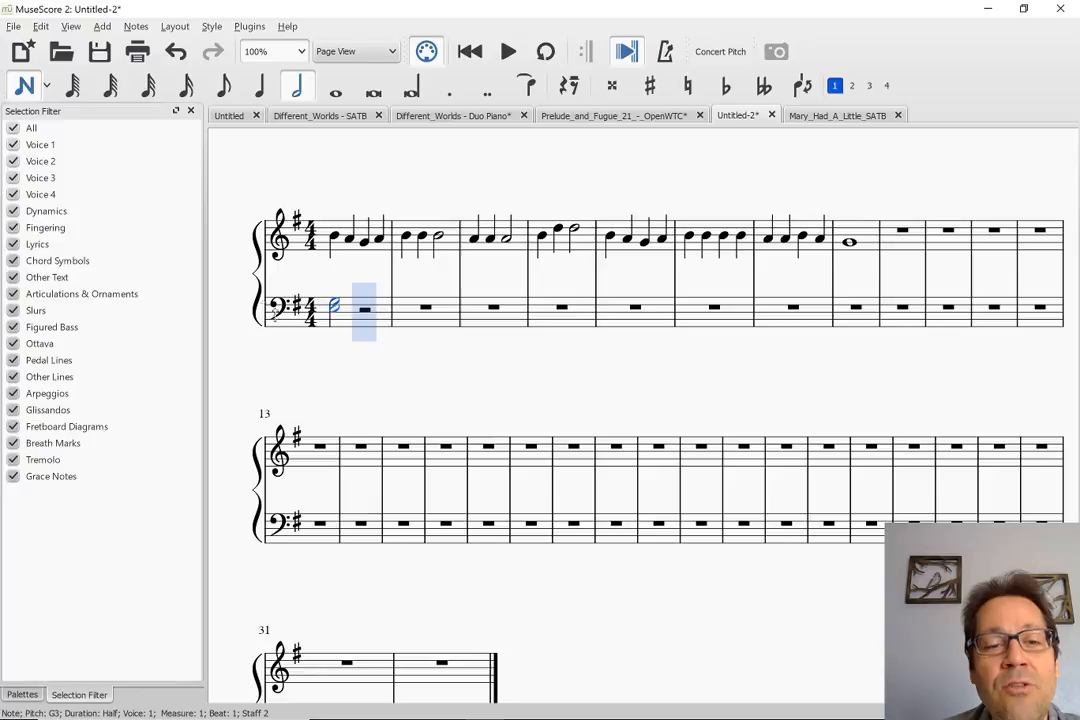
{"action": "key", "text": "Escape"}
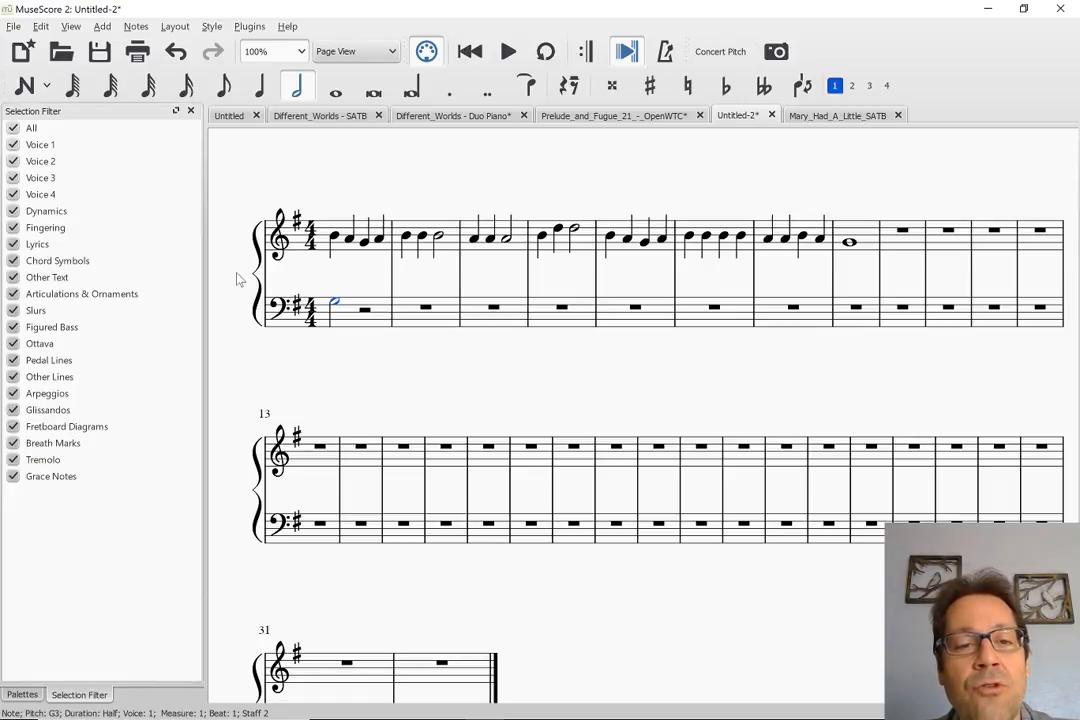
Try half, whole, quarter and eighth durations on the G3 in the bass staff's measure 1, ending with a dotted quarter
{"action": "key", "text": "5"}
{"action": "key", "text": "period"}
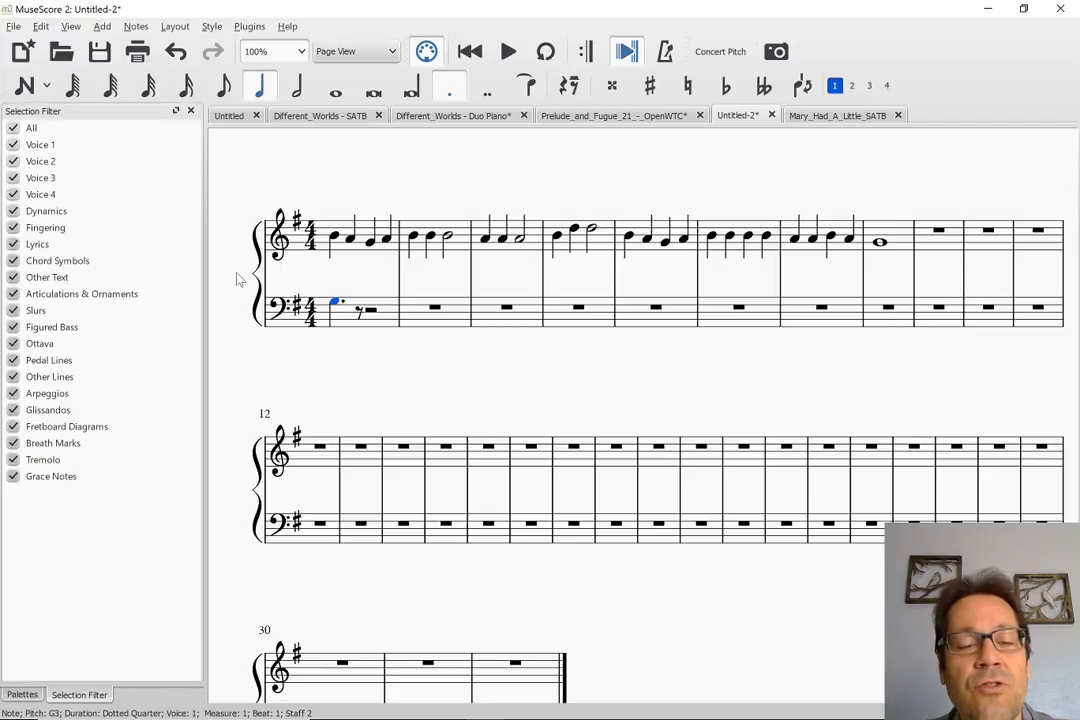
{"action": "key", "text": "6"}
{"action": "key", "text": "7"}
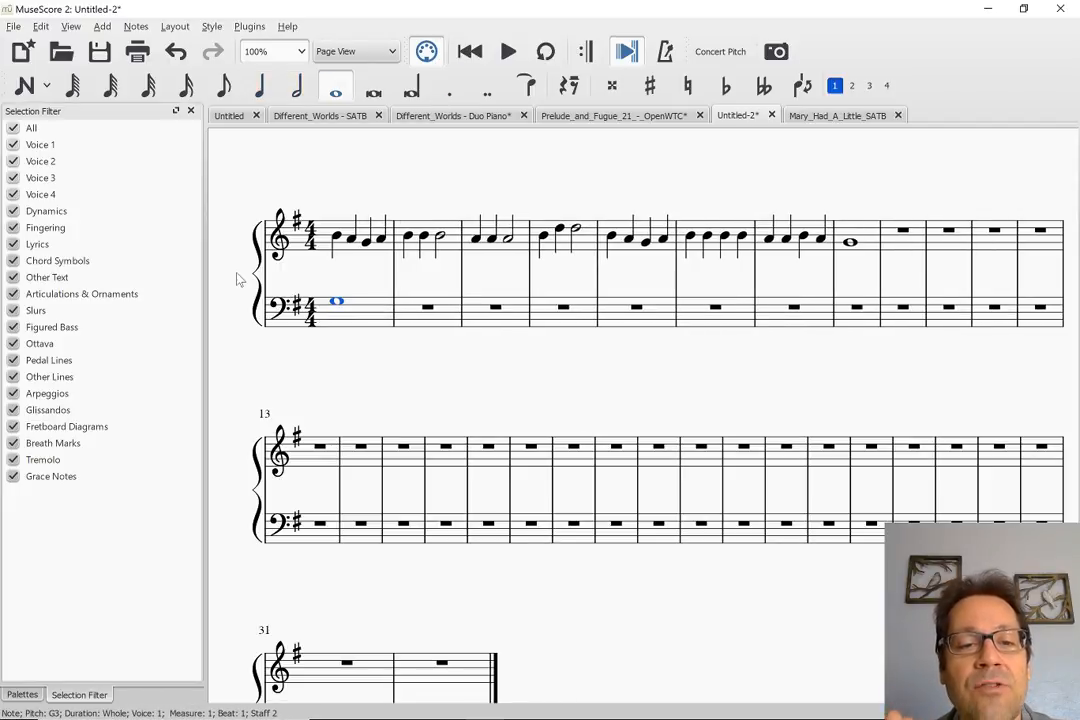
{"action": "key", "text": "5"}
{"action": "key", "text": "period"}
{"action": "key", "text": "period"}
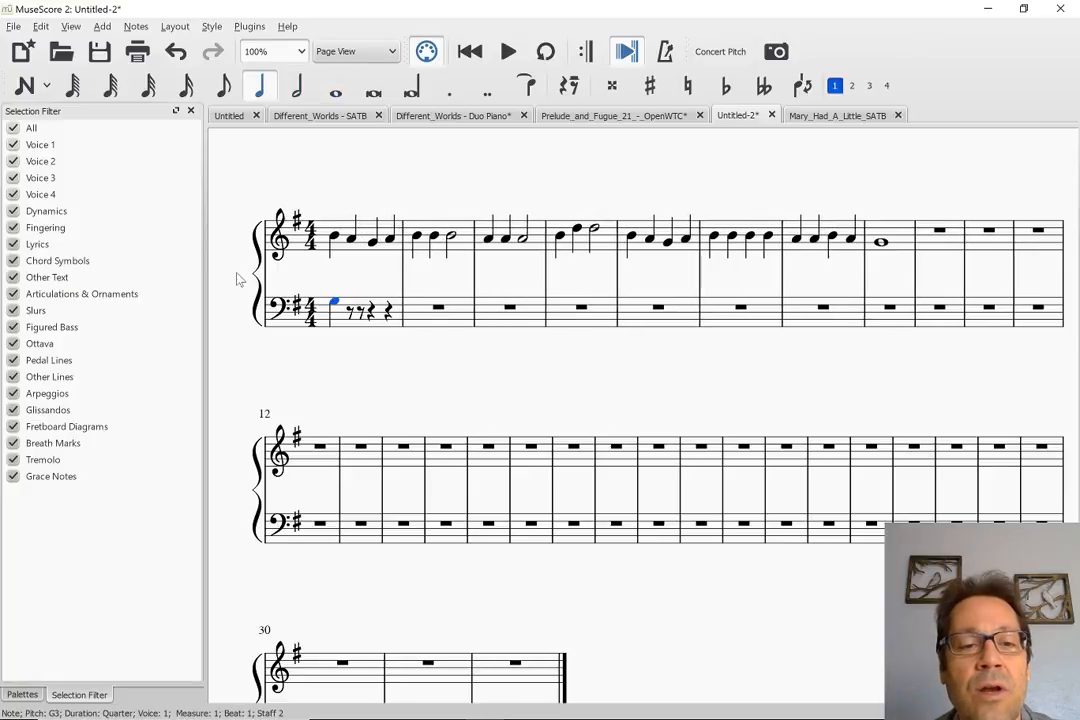
{"action": "key", "text": "4"}
{"action": "key", "text": "5"}
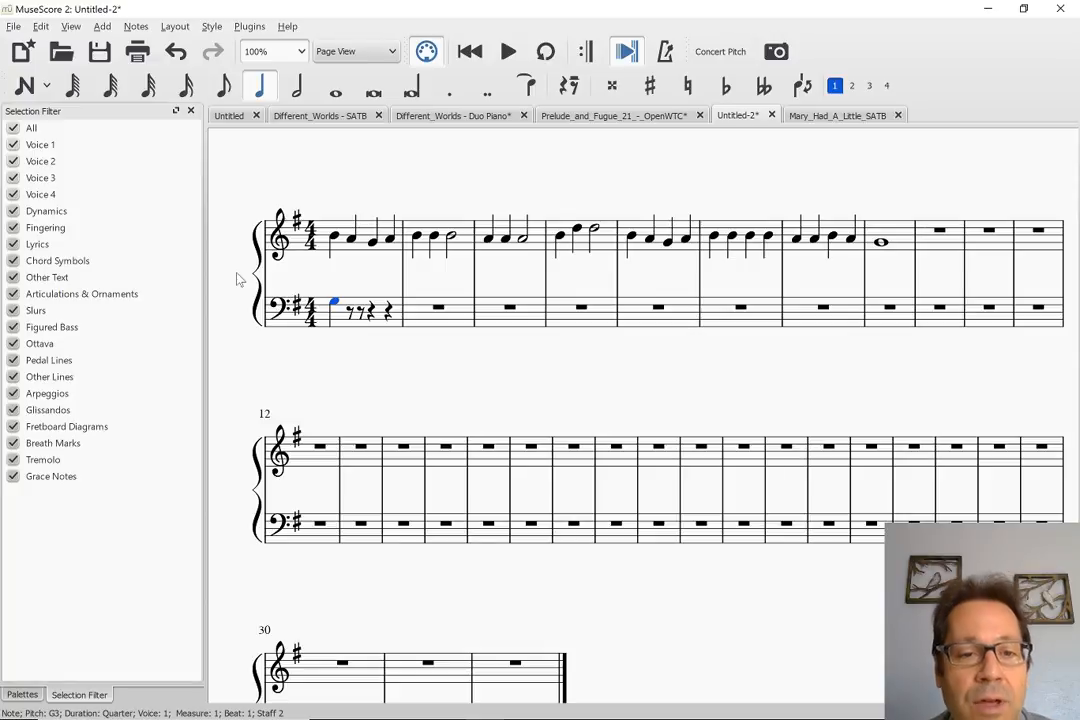
{"action": "key", "text": "period"}
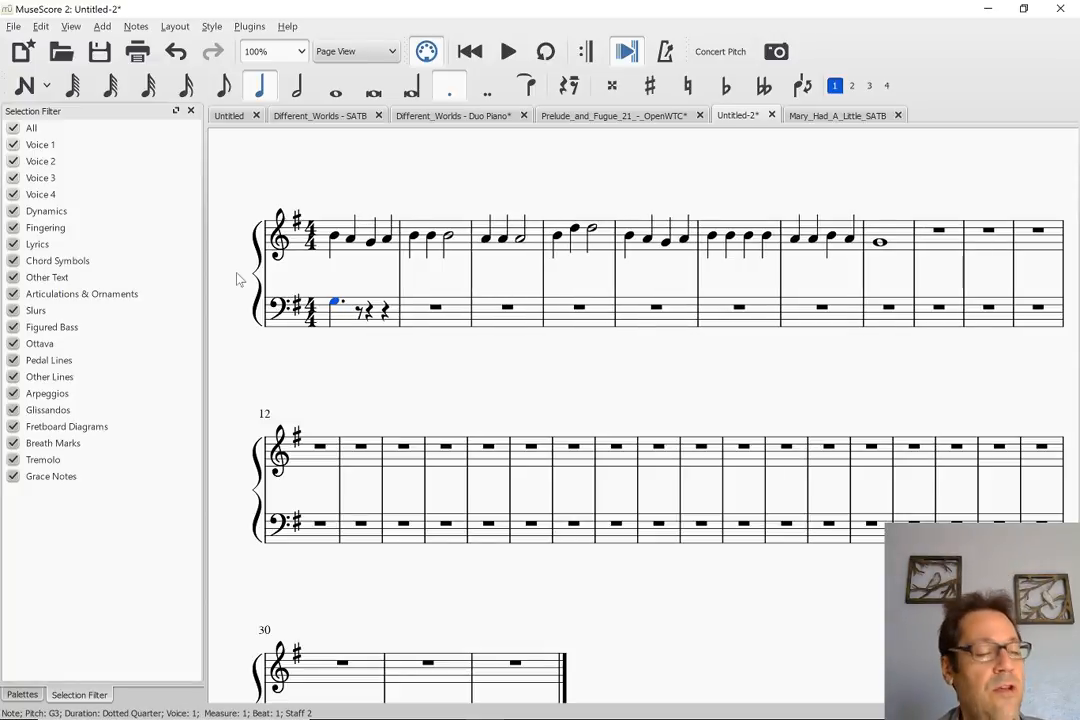
Continue the bass staff with an eighth note A and quarter note B, keep beat 4 as a rest, and start measure 2 with a quarter D4
{"action": "key", "text": "Right"}
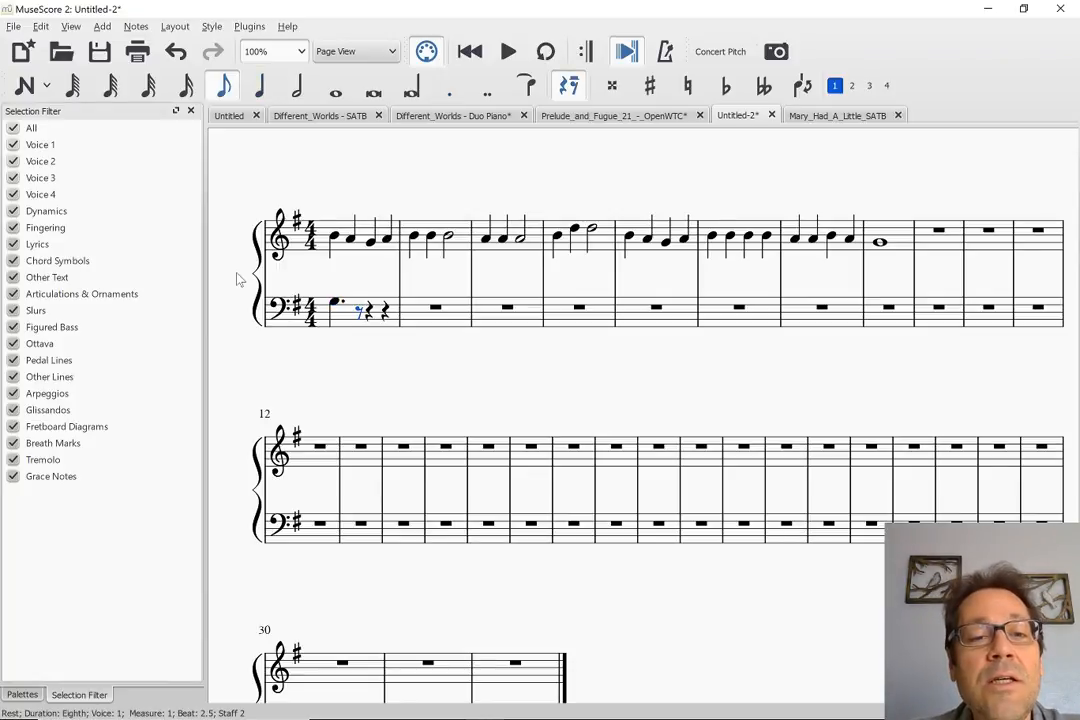
{"action": "key", "text": "a"}
{"action": "key", "text": "5"}
{"action": "key", "text": "b"}
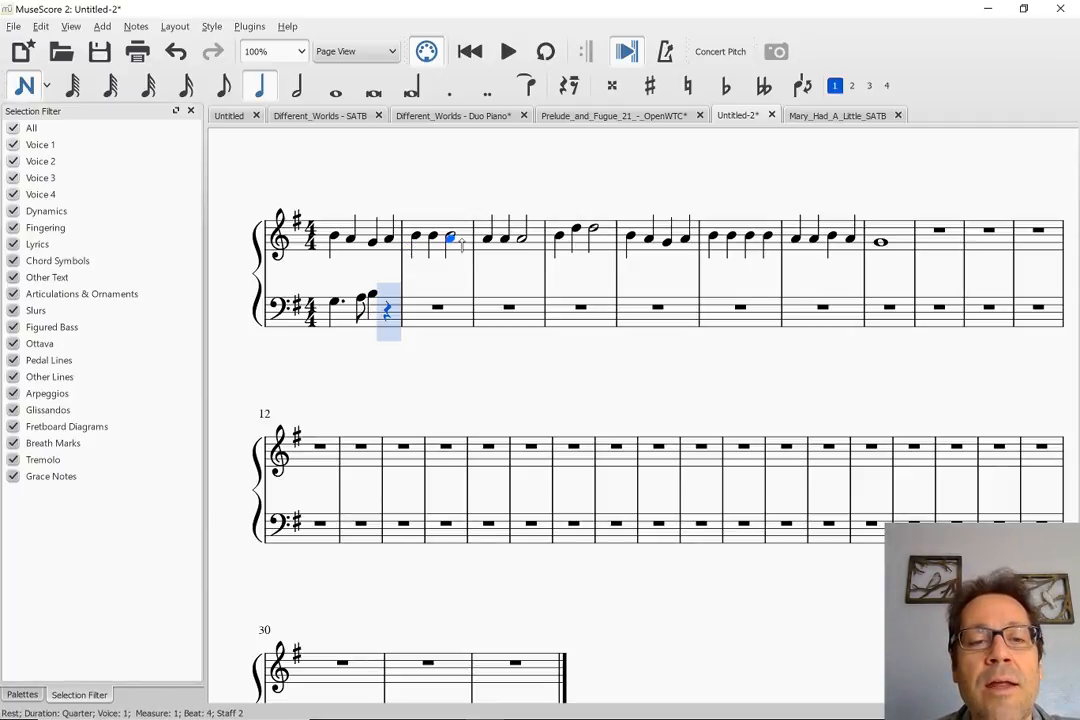
{"action": "key", "text": "Right"}
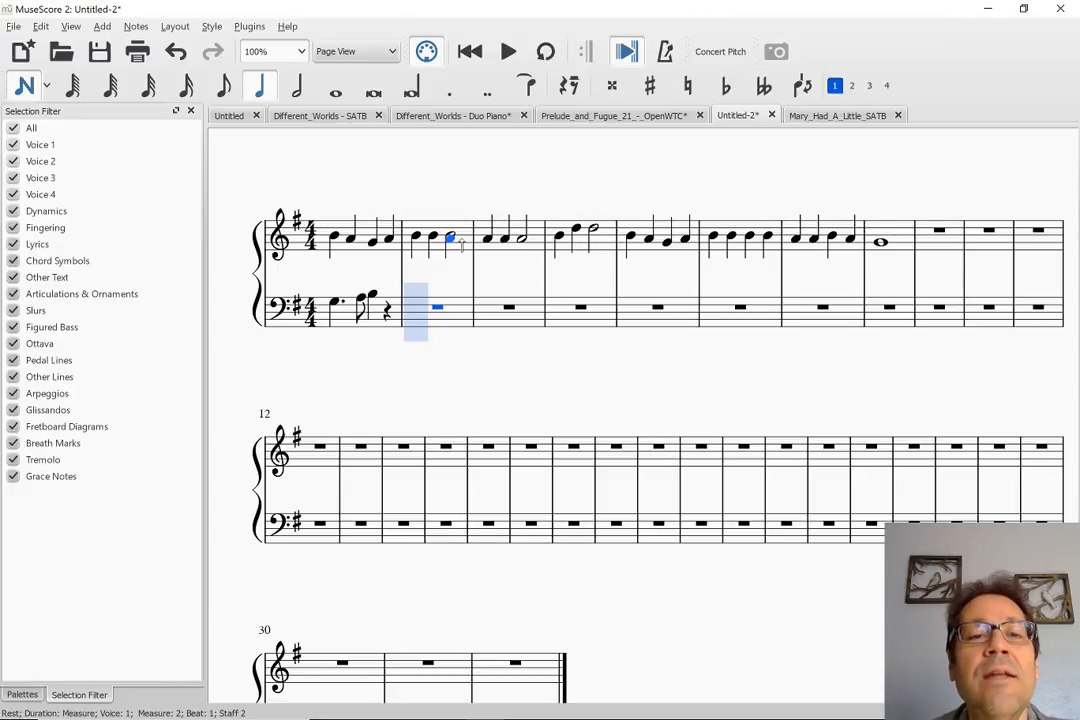
{"action": "key", "text": "d"}
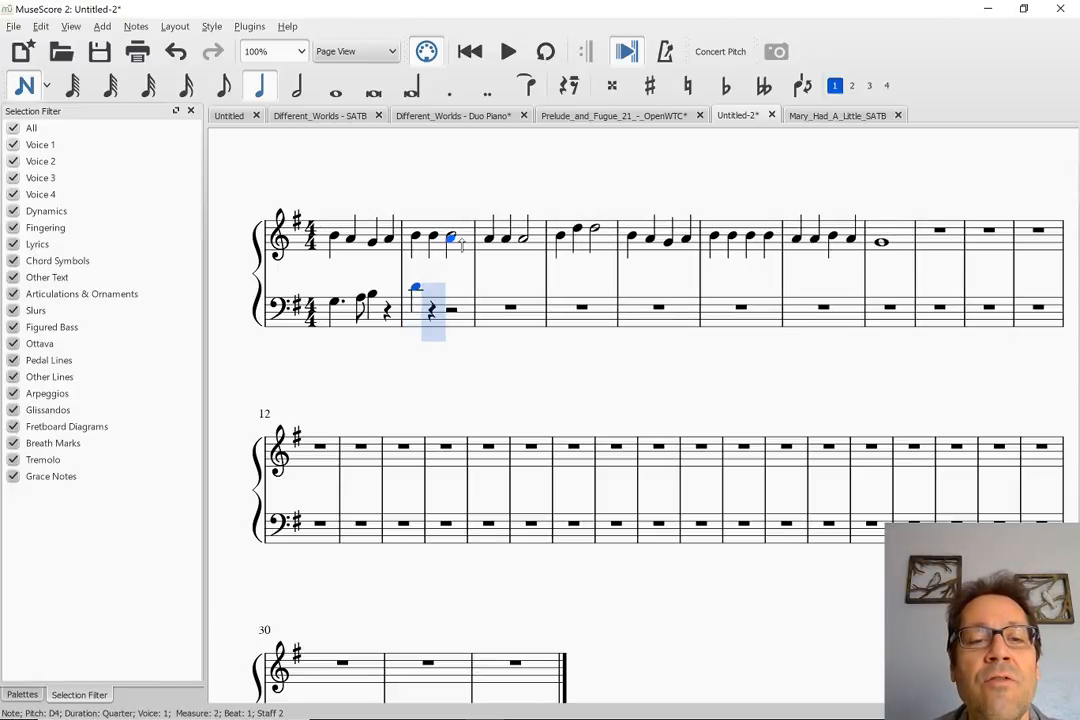
Make the B3 on beat 3 of the bass staff's measure 1 a dotted quarter and fill the measure with an eighth note C4
{"action": "key", "text": "Left"}
{"action": "key", "text": "Left"}
{"action": "key", "text": "Left"}
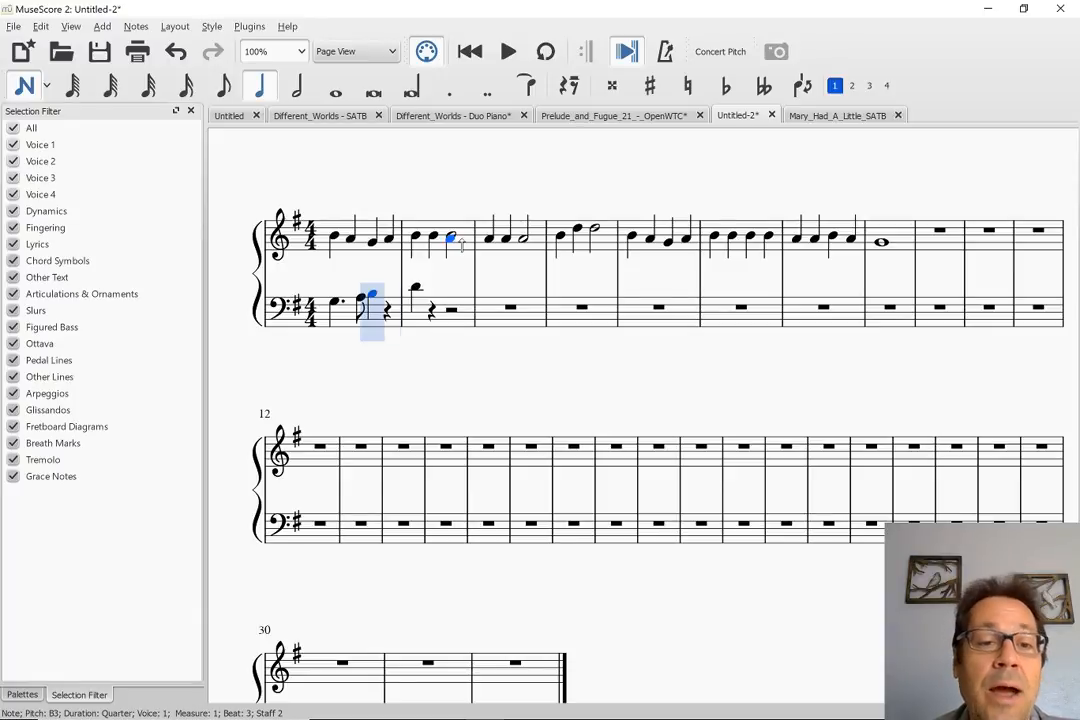
{"action": "key", "text": "Right"}
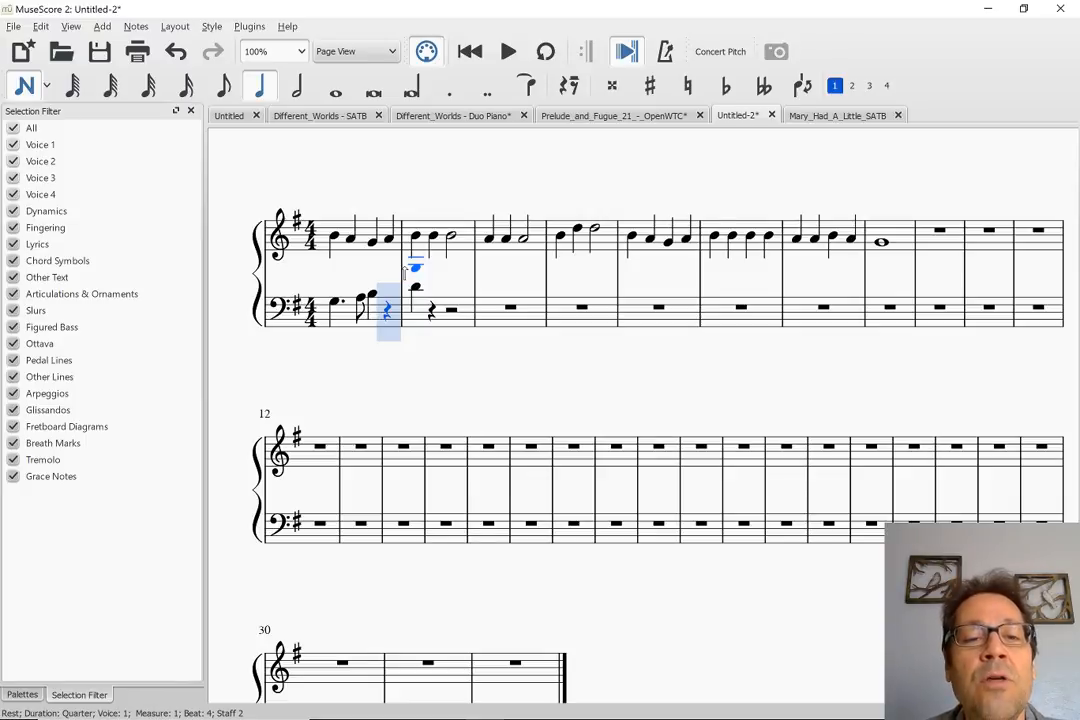
{"action": "key", "text": "Left"}
{"action": "key", "text": "period"}
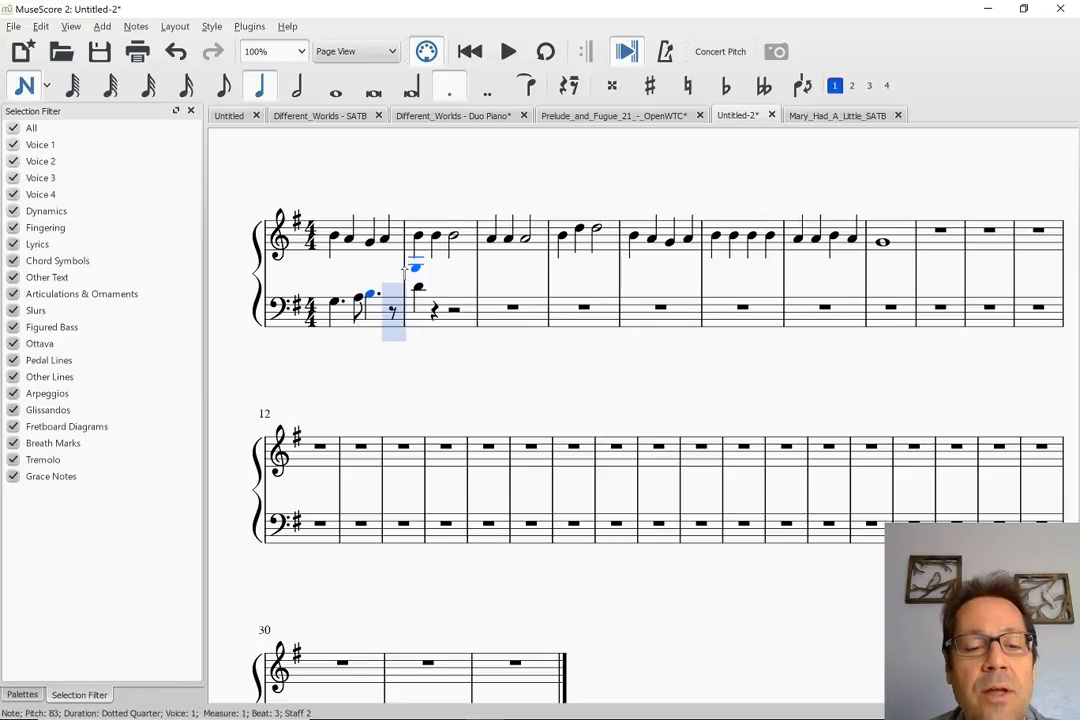
{"action": "key", "text": "4"}
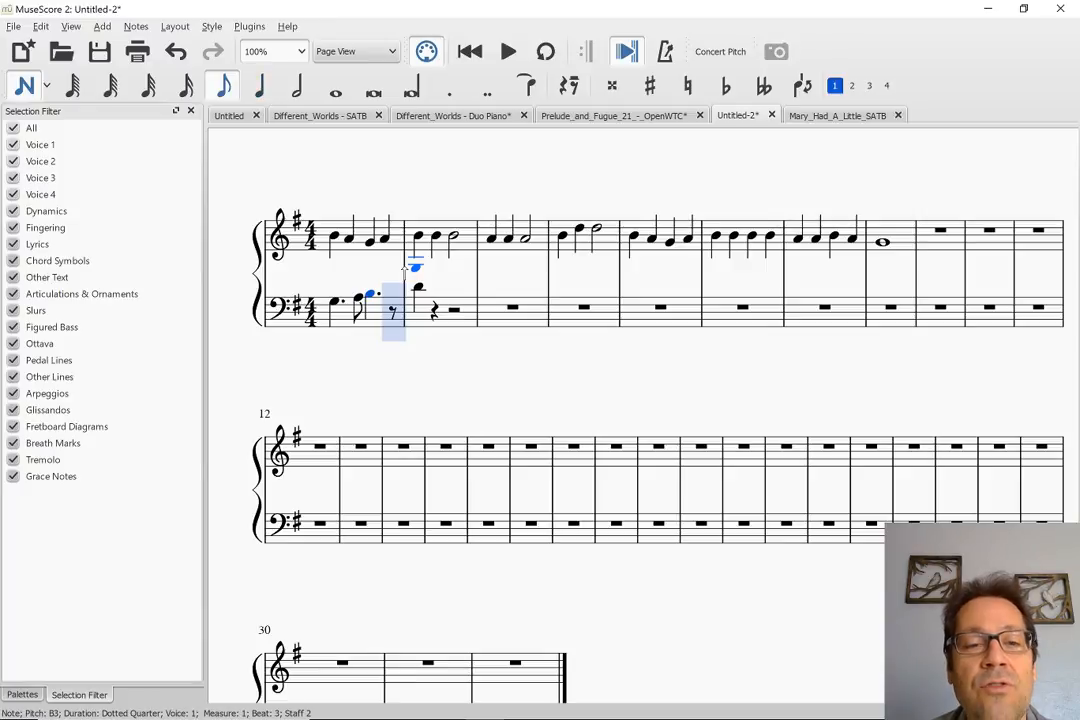
{"action": "key", "text": "c"}
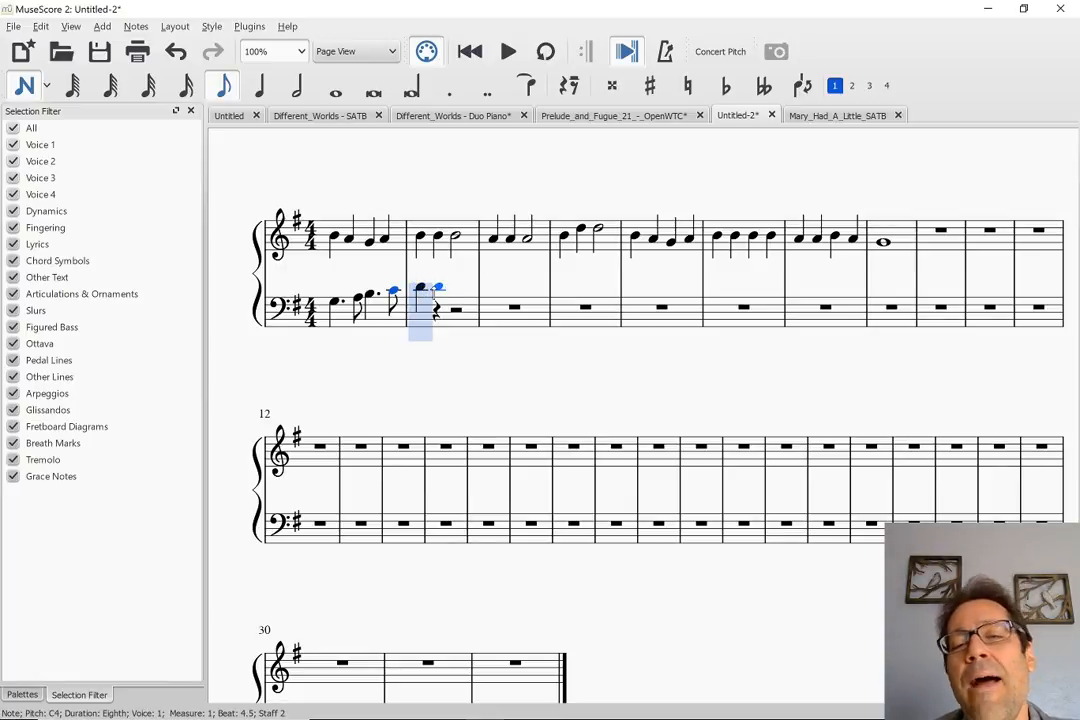
{"action": "key", "text": "Right"}
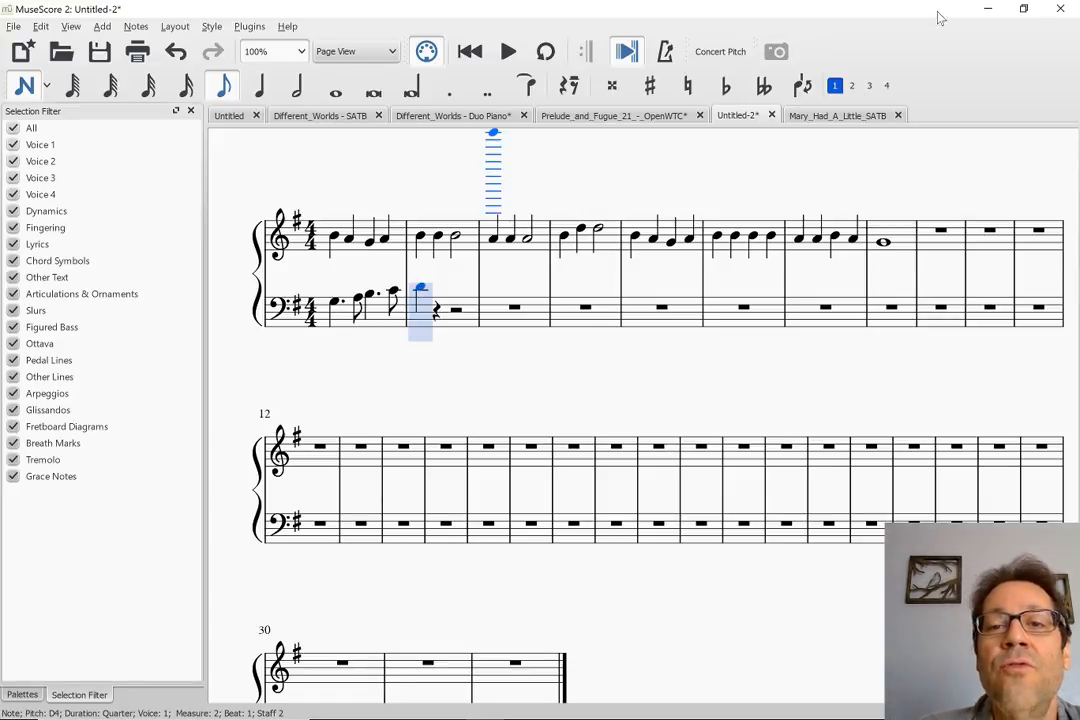
Consult the Mary_Had_A_Little_SATB score, then in Untitled-2 try half and quarter durations on measure 2's bass D4, ending with an eighth
{"action": "left_click", "coordinate": [835, 117]}
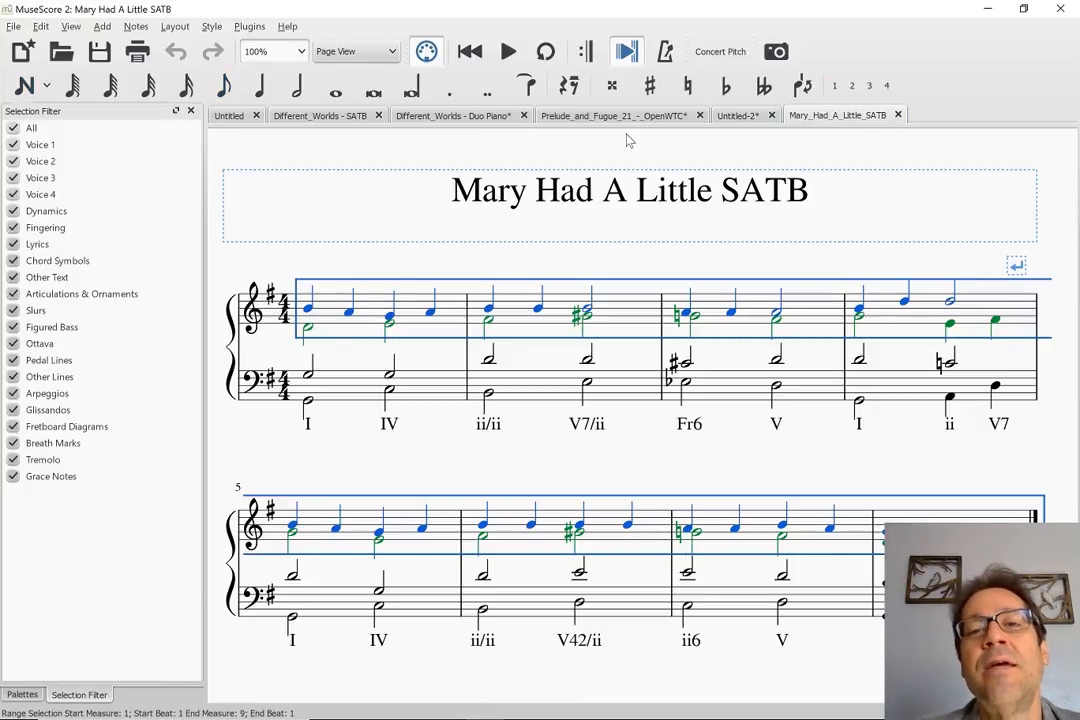
{"action": "left_click", "coordinate": [730, 116]}
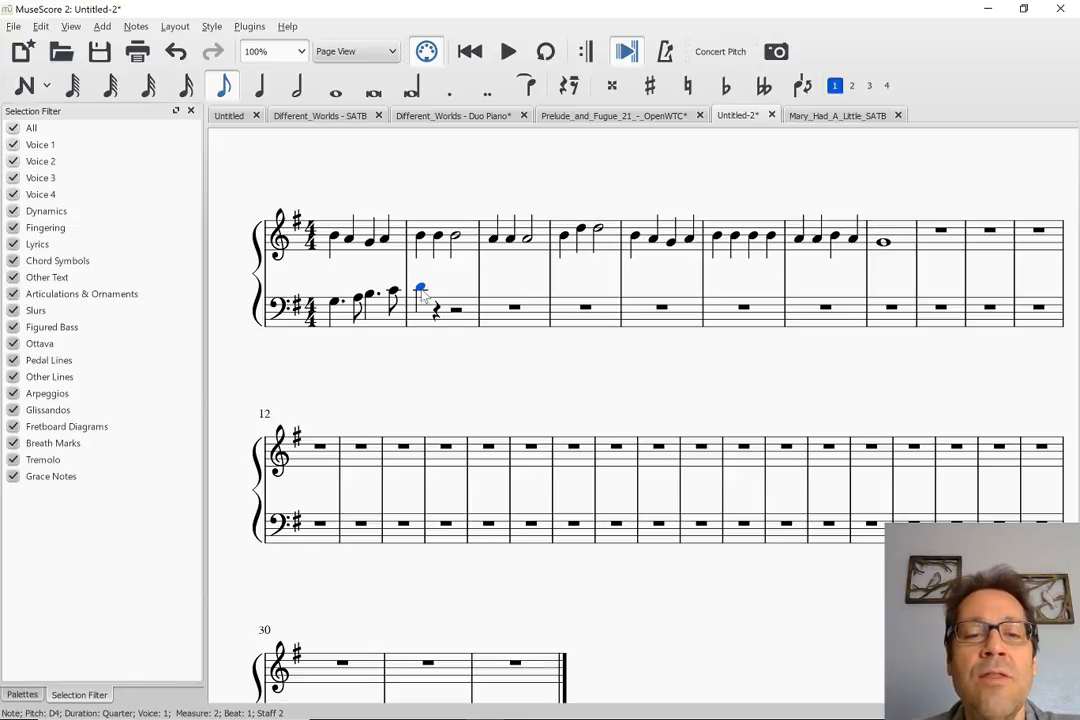
{"action": "left_click", "coordinate": [224, 88]}
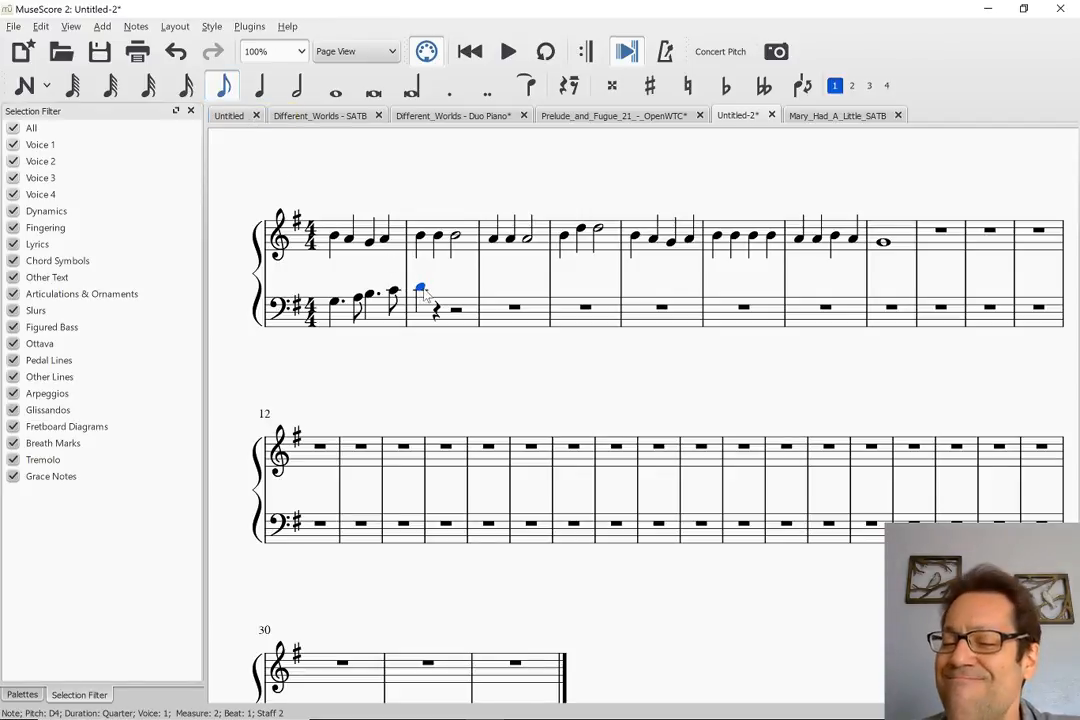
{"action": "key", "text": "Left"}
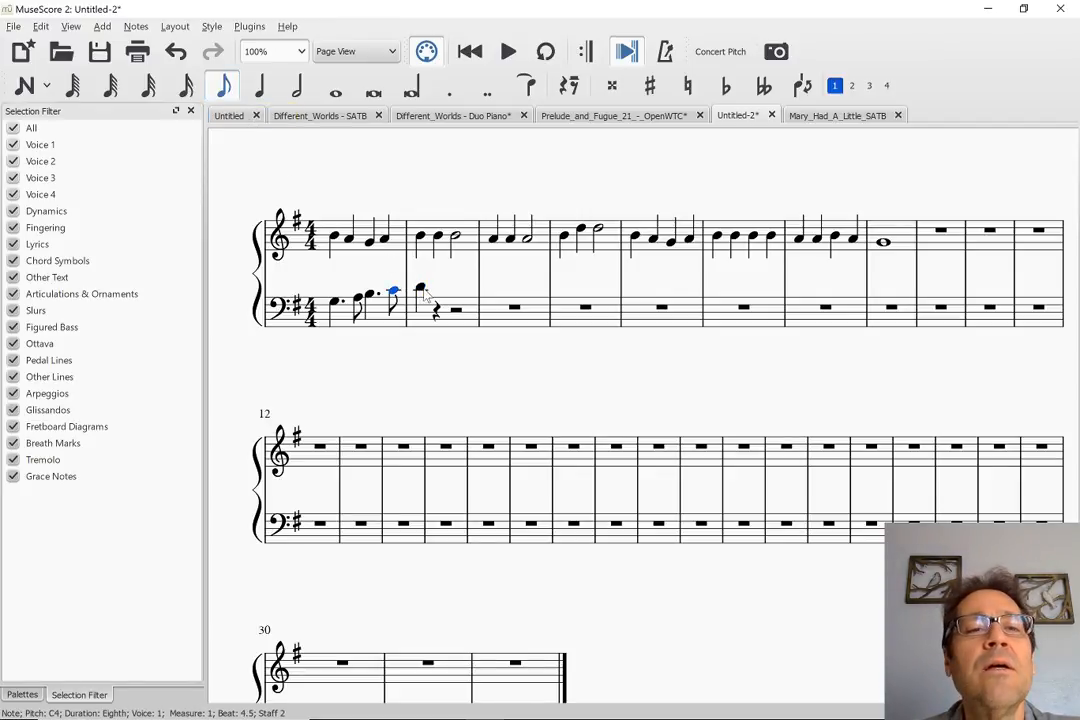
{"action": "key", "text": "Right"}
{"action": "key", "text": "Left"}
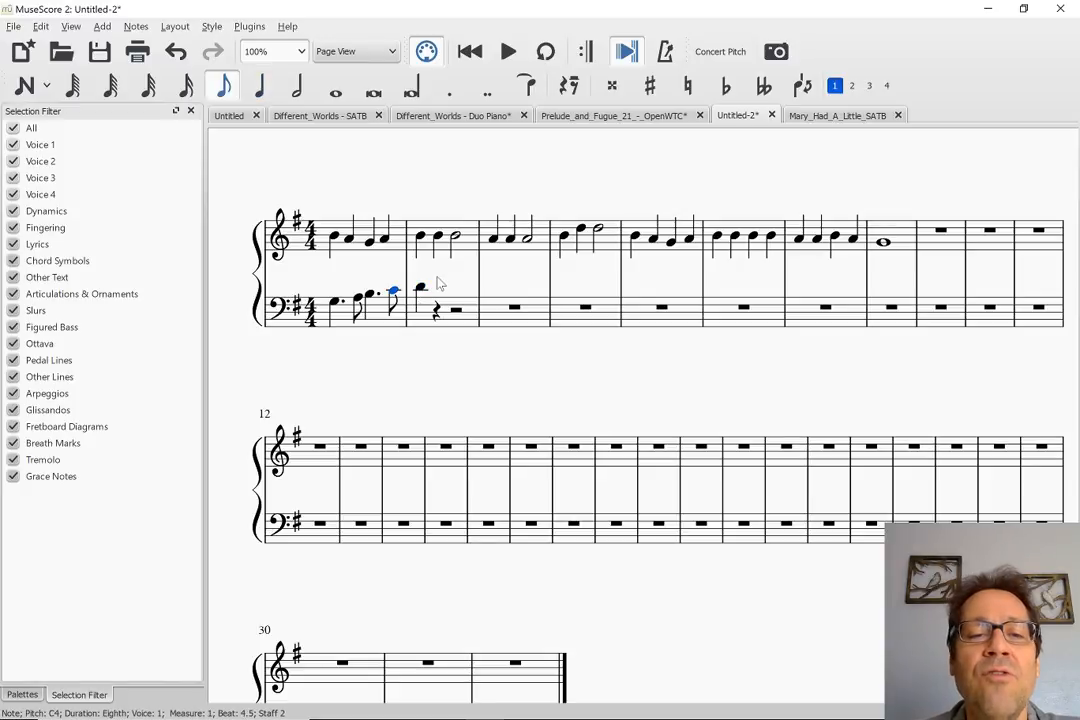
{"action": "key", "text": "Right"}
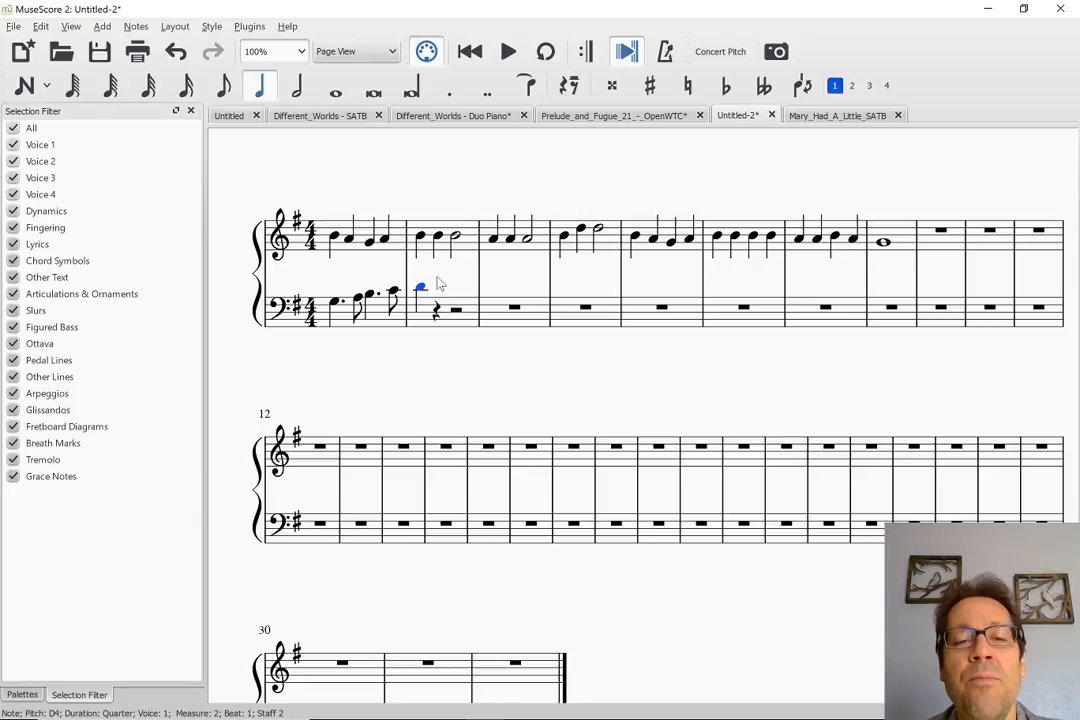
{"action": "key", "text": "6"}
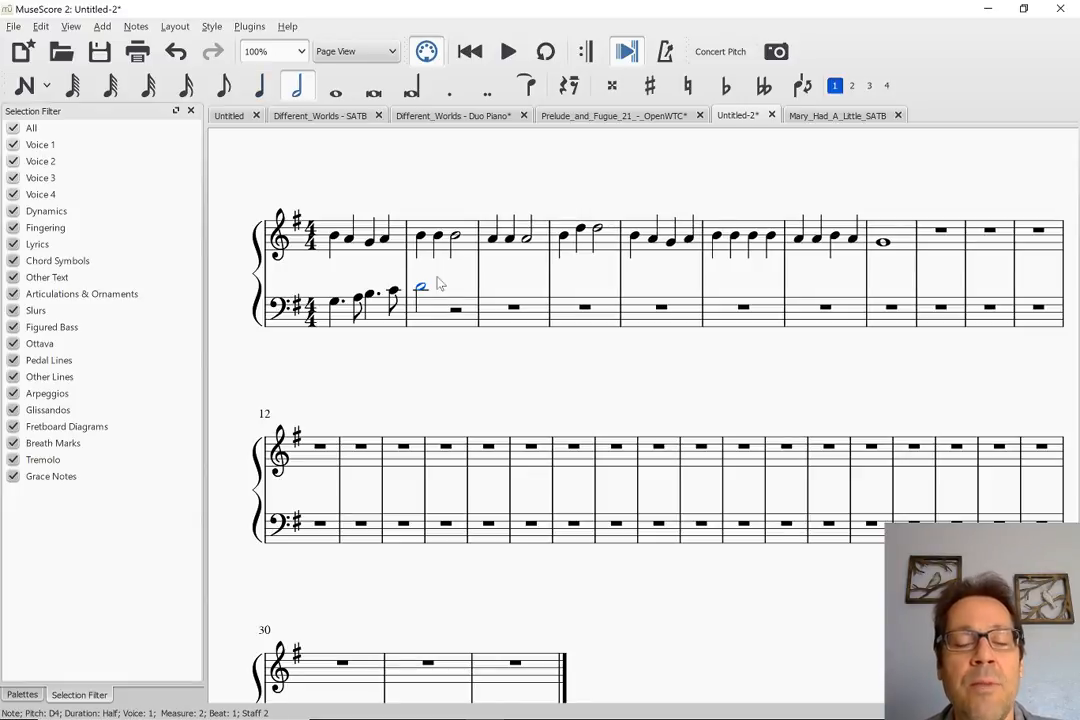
{"action": "key", "text": "5"}
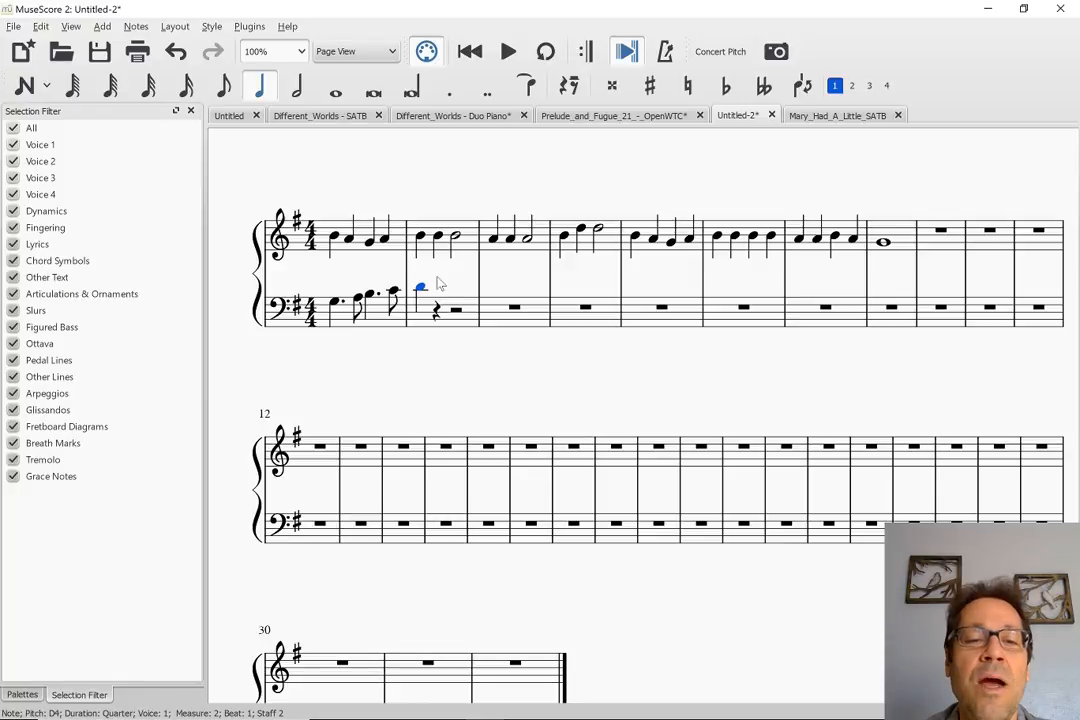
{"action": "key", "text": "4"}
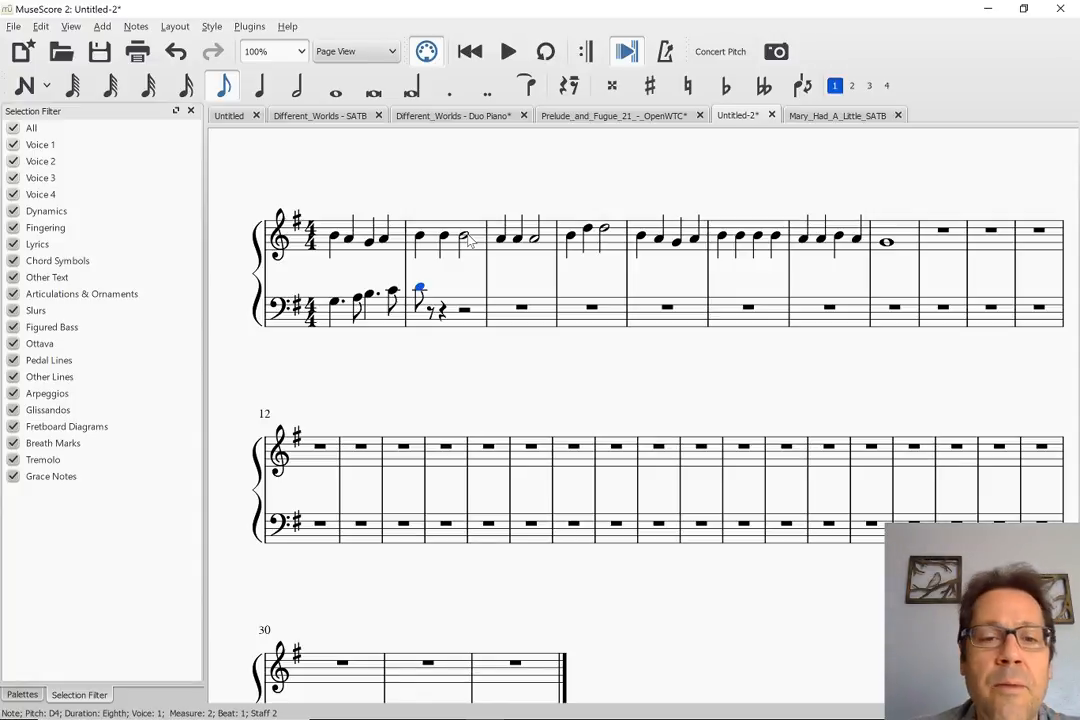
Continue the bass staff's measure 2 after the D4 with eighth notes C4, B3, A3, G#3, F#3 and E3
{"action": "left_click", "coordinate": [465, 306], "text": "shift"}
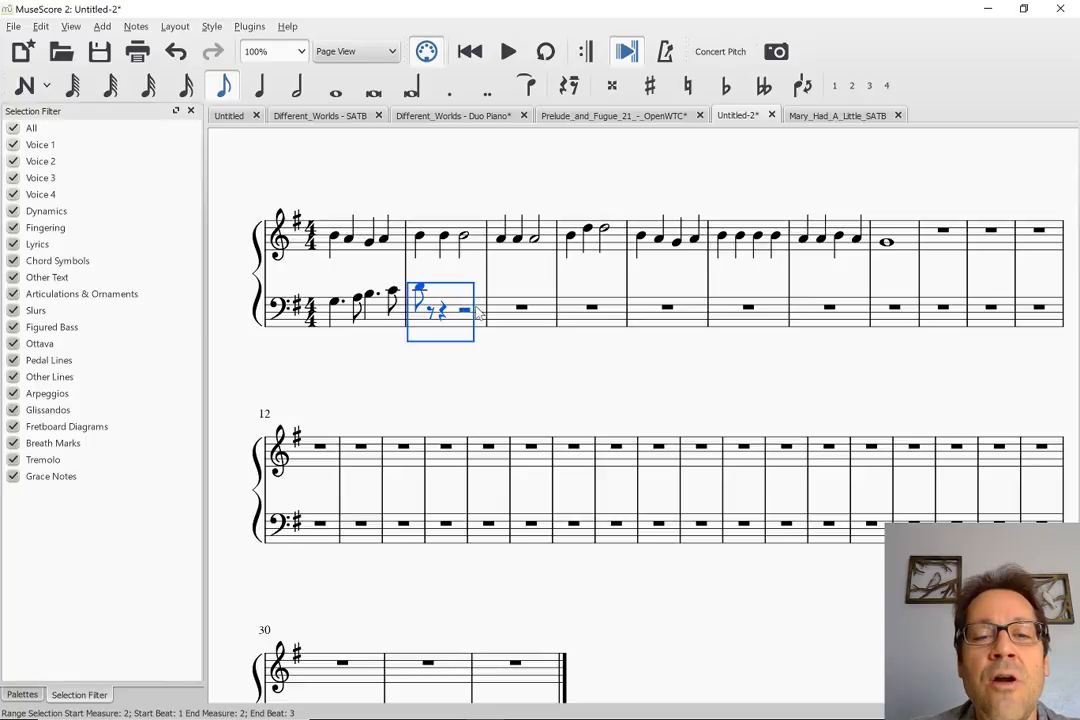
{"action": "left_click", "coordinate": [420, 289]}
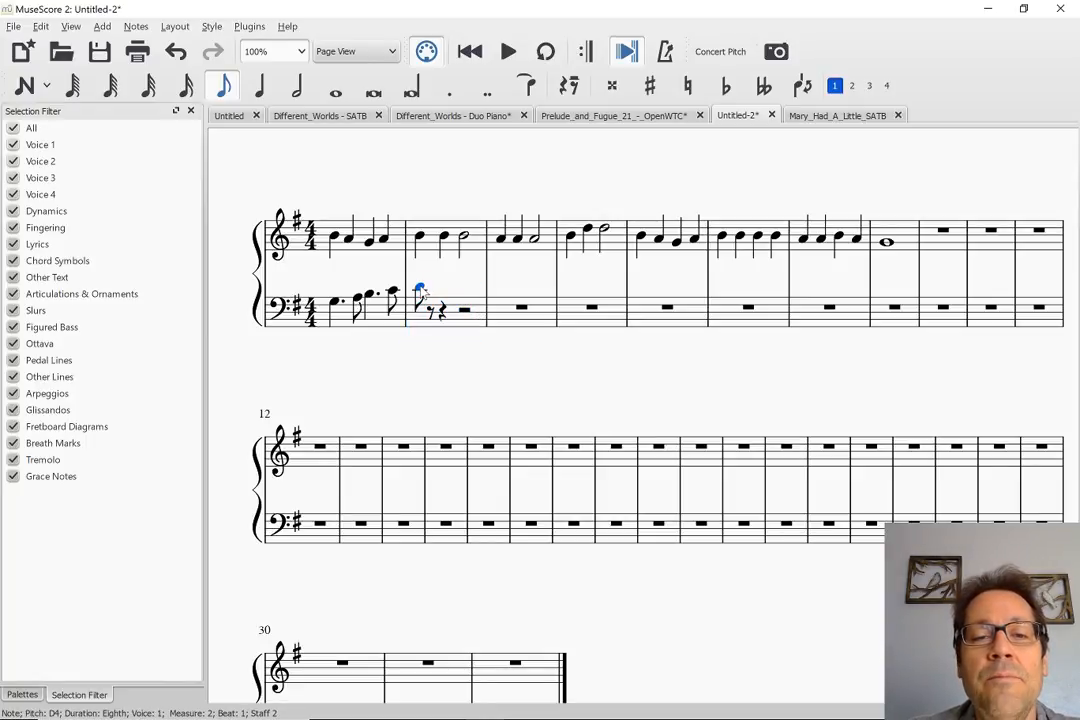
{"action": "key", "text": "n"}
{"action": "key", "text": "Right"}
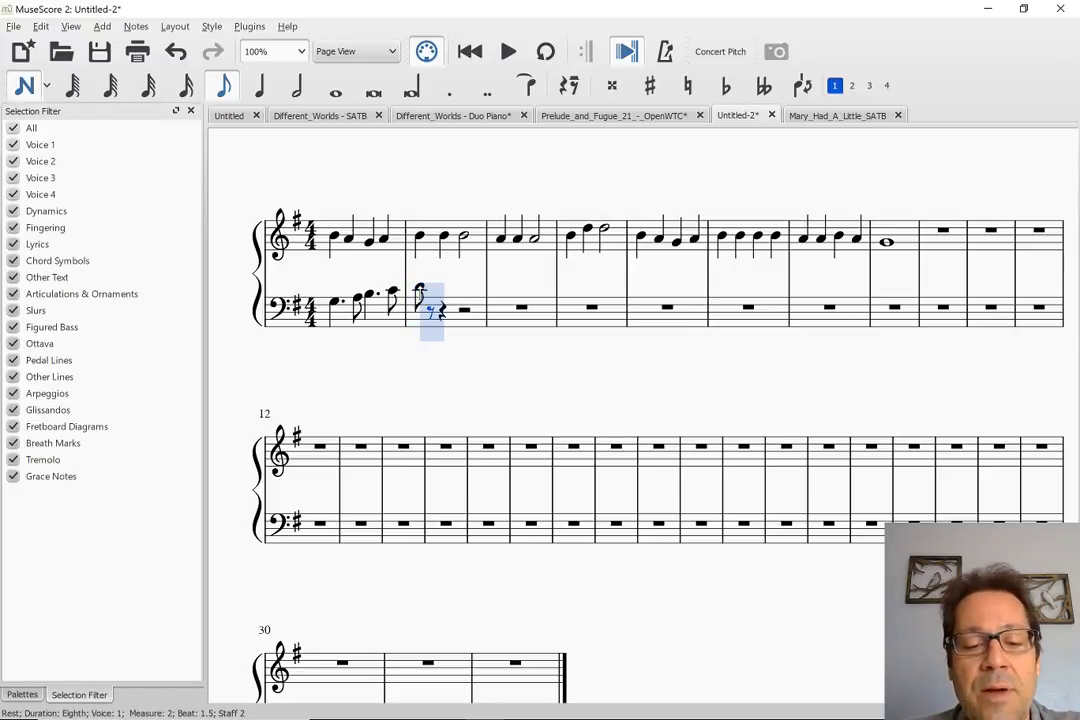
{"action": "key", "text": "c"}
{"action": "key", "text": "b"}
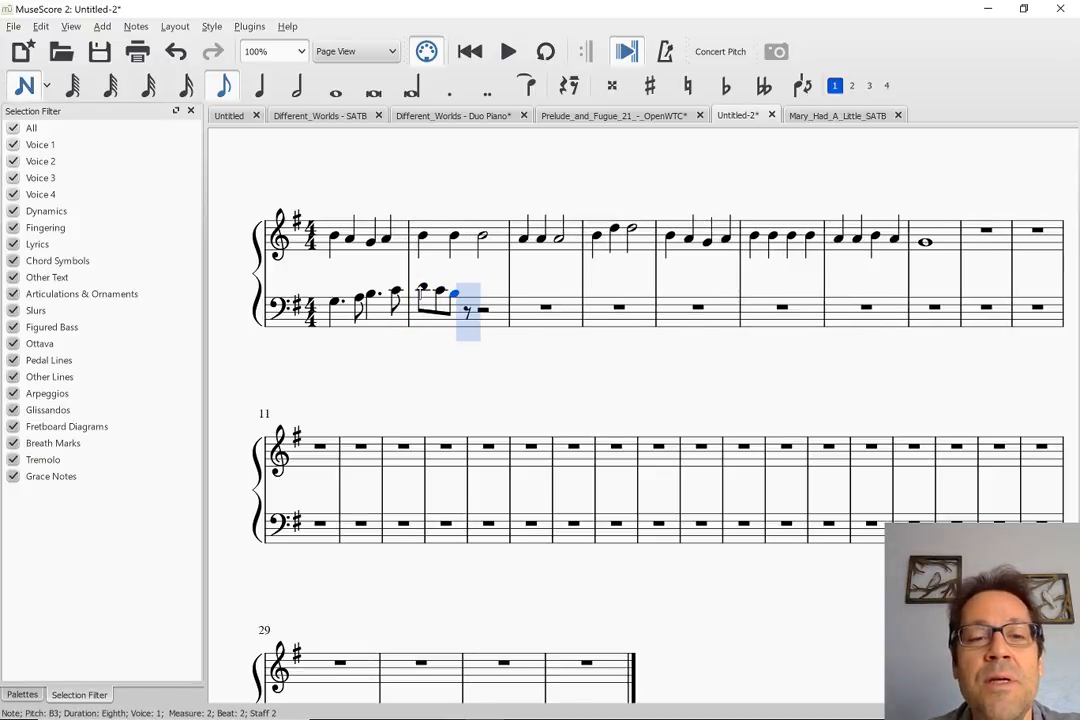
{"action": "key", "text": "a"}
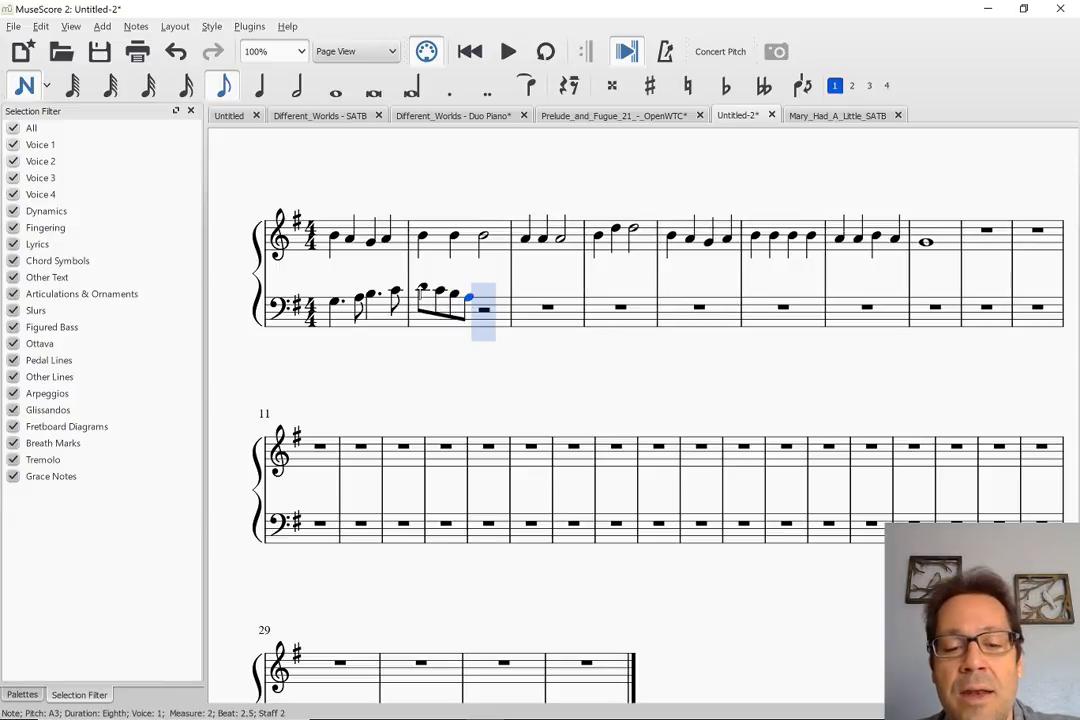
{"action": "key", "text": "g"}
{"action": "key", "text": "Up"}
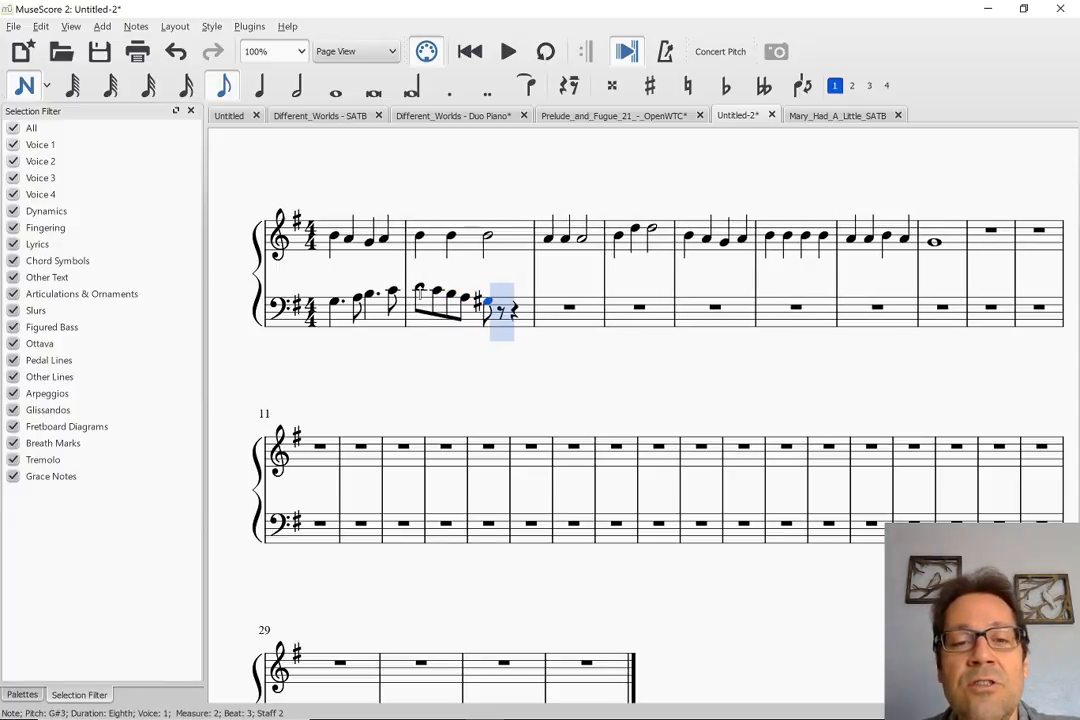
{"action": "key", "text": "f"}
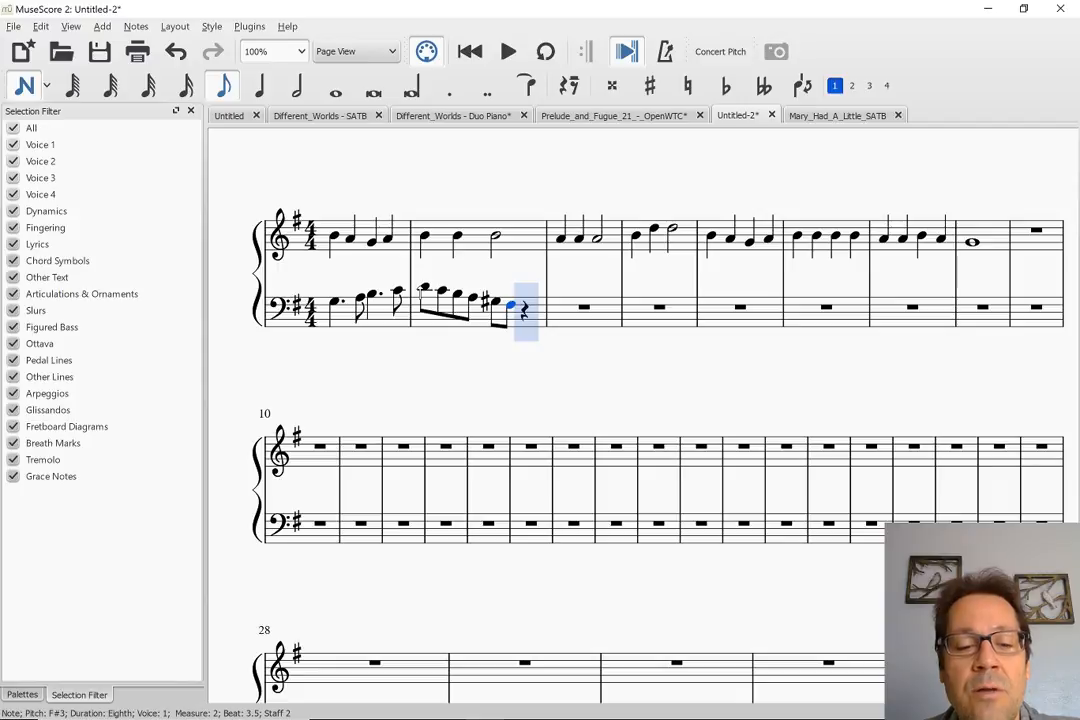
{"action": "key", "text": "e"}
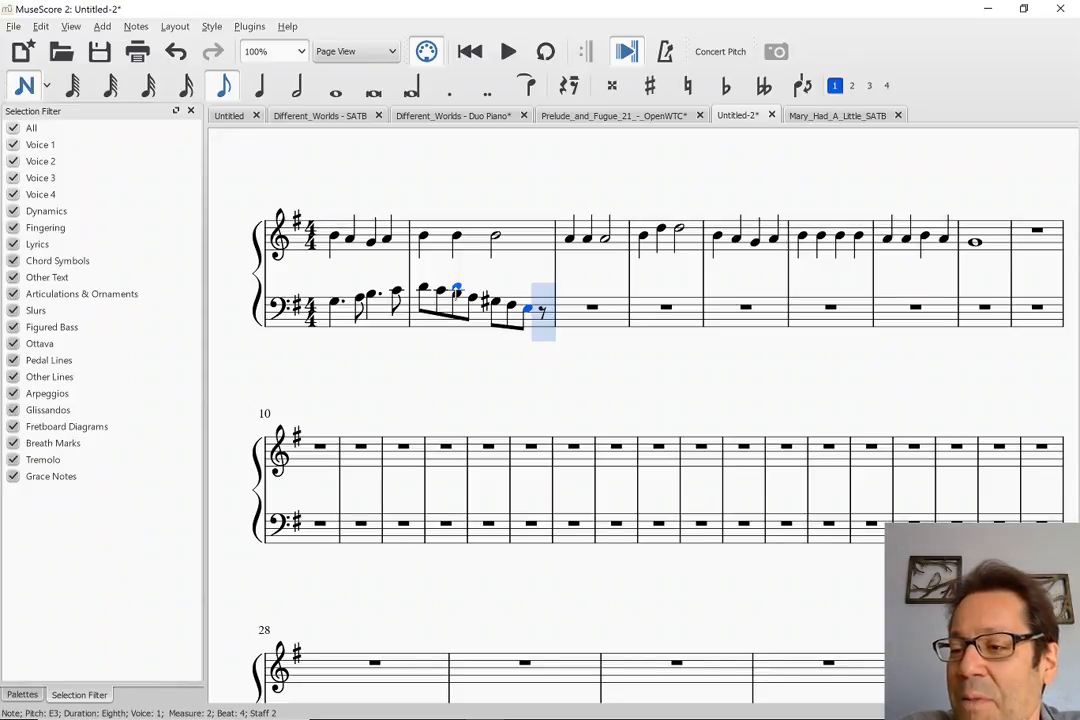
Examine the tenor and bass half notes on beats 1 and 3 of measure 5 in the Mary_Had_A_Little_SATB score
{"action": "left_click", "coordinate": [843, 117]}
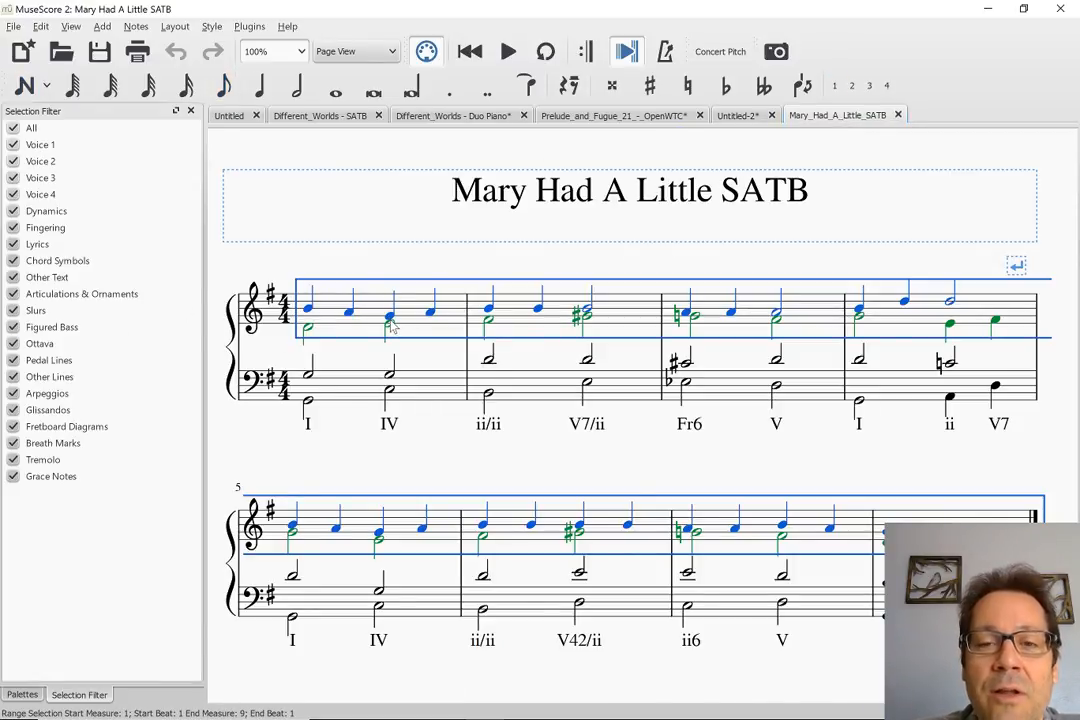
{"action": "left_click", "coordinate": [291, 575]}
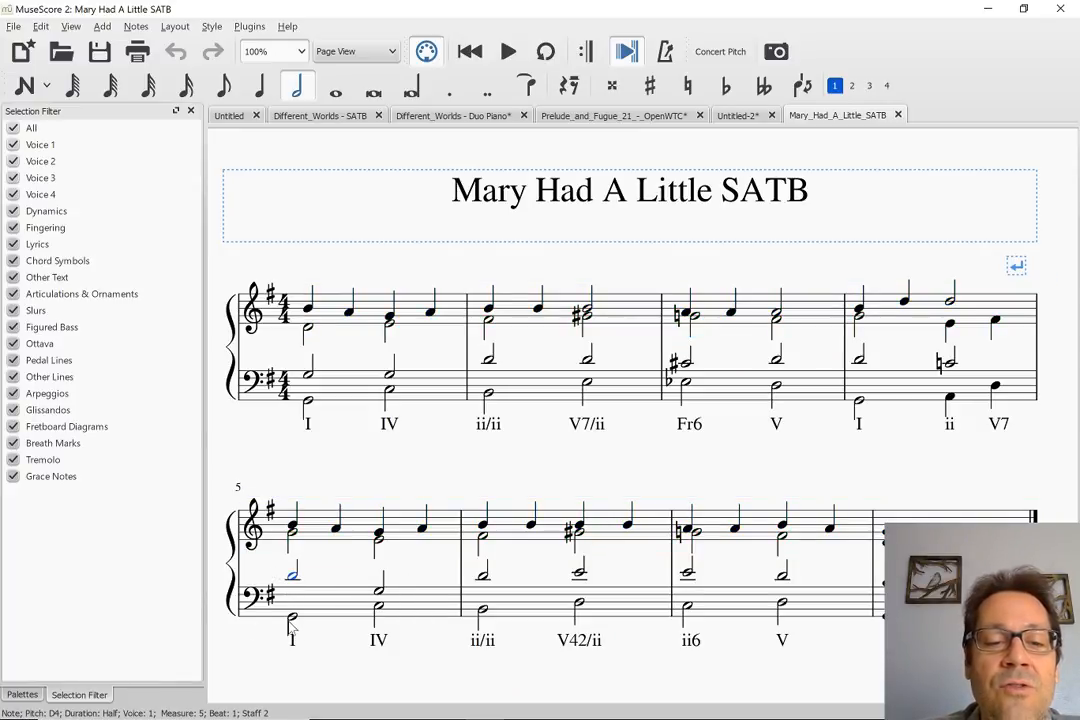
{"action": "left_click", "coordinate": [379, 591]}
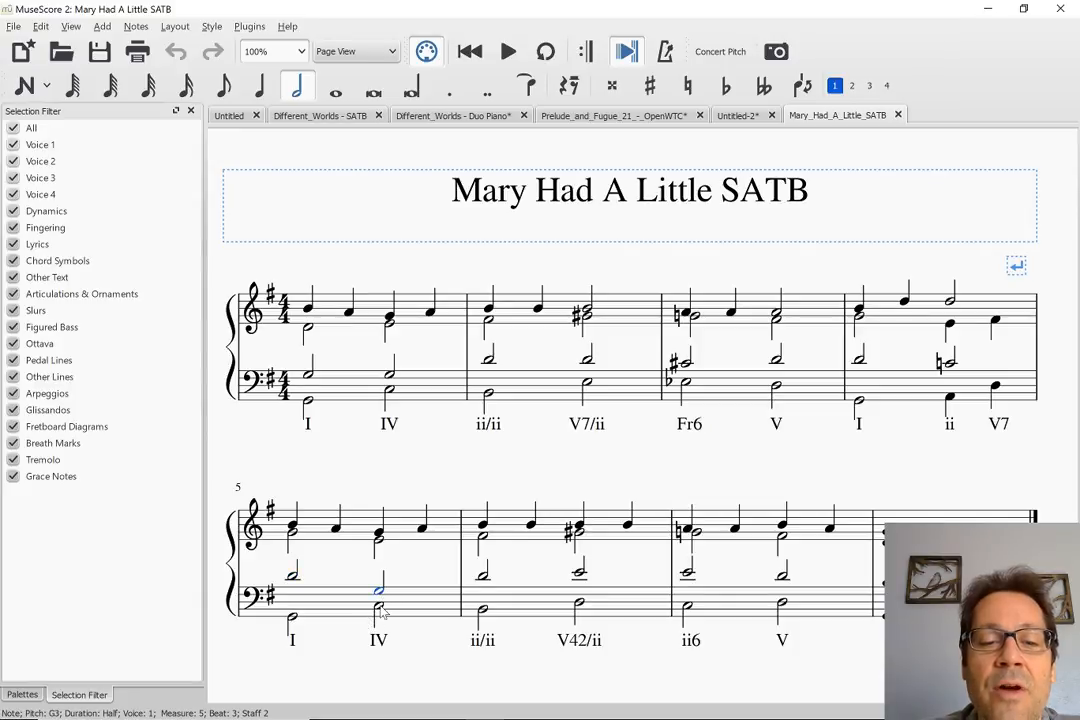
{"action": "left_click", "coordinate": [379, 606]}
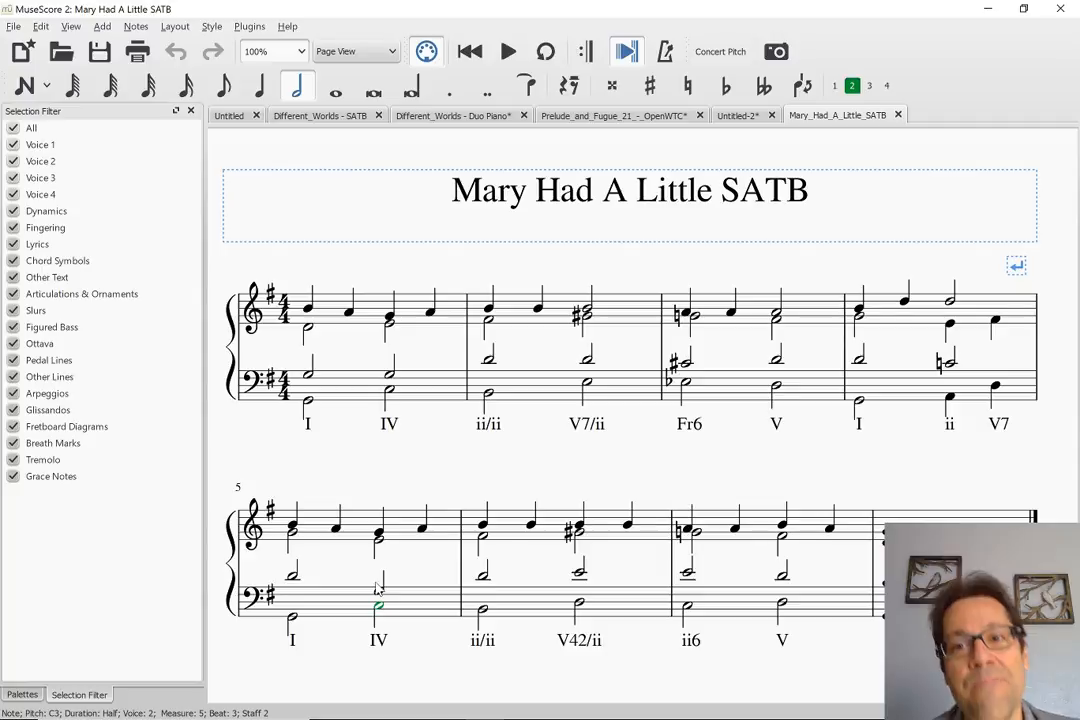
Return to the Untitled-2 score and select the half note B4 on beat 3 of the treble staff's measure 2
{"action": "left_click", "coordinate": [744, 118]}
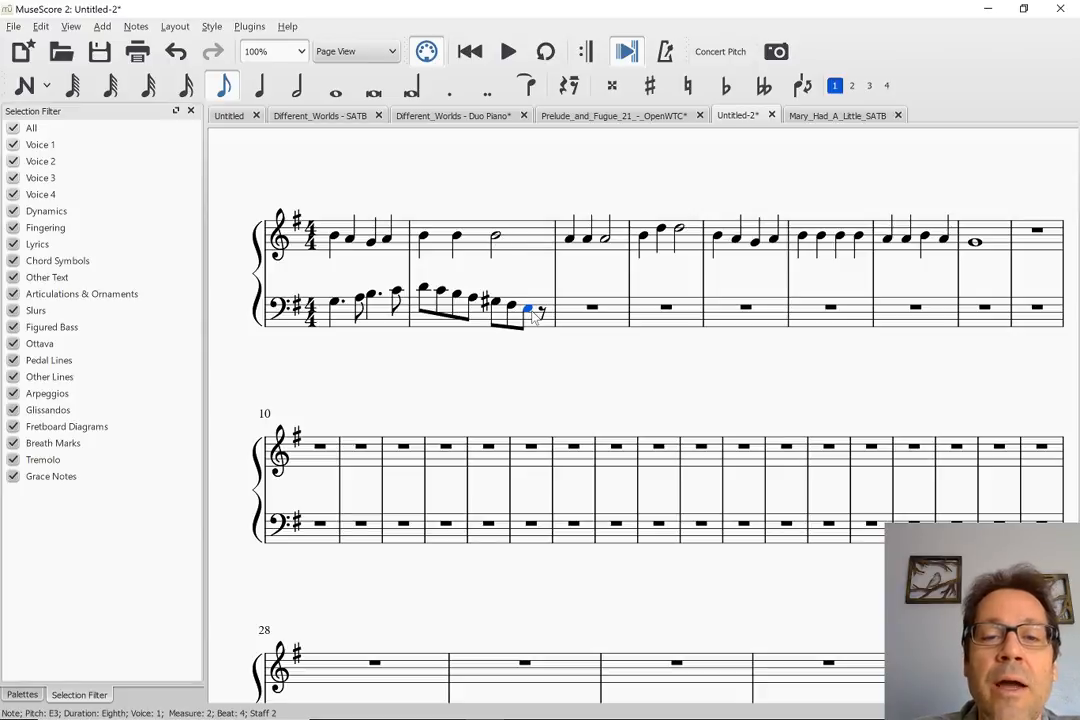
{"action": "left_click", "coordinate": [497, 238]}
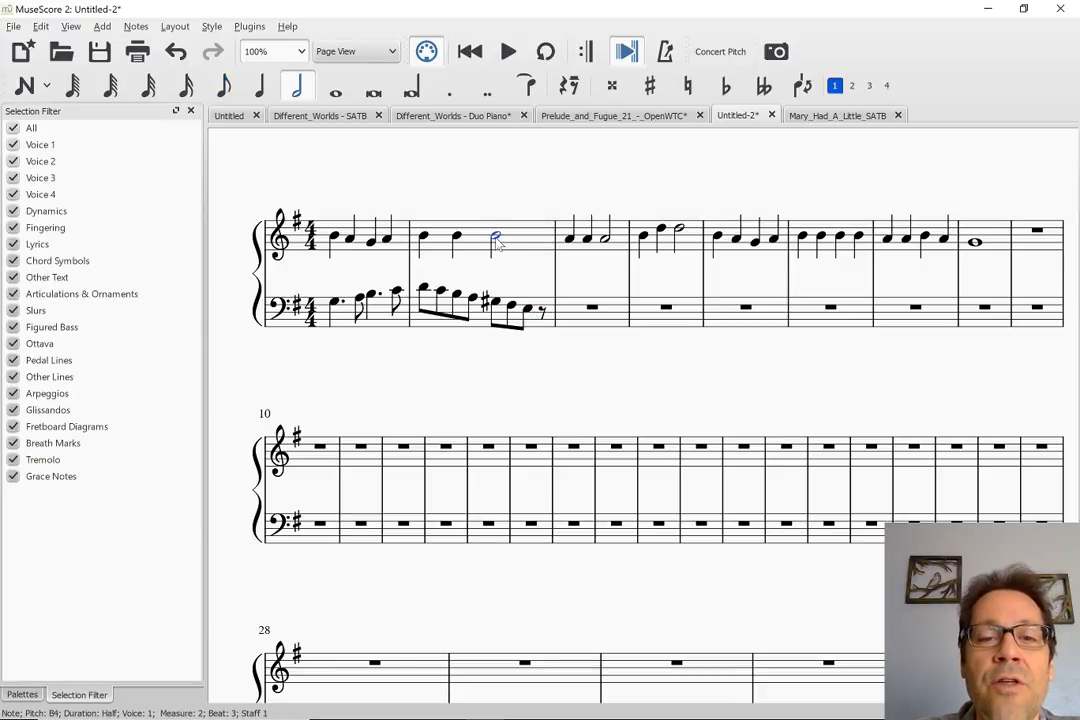
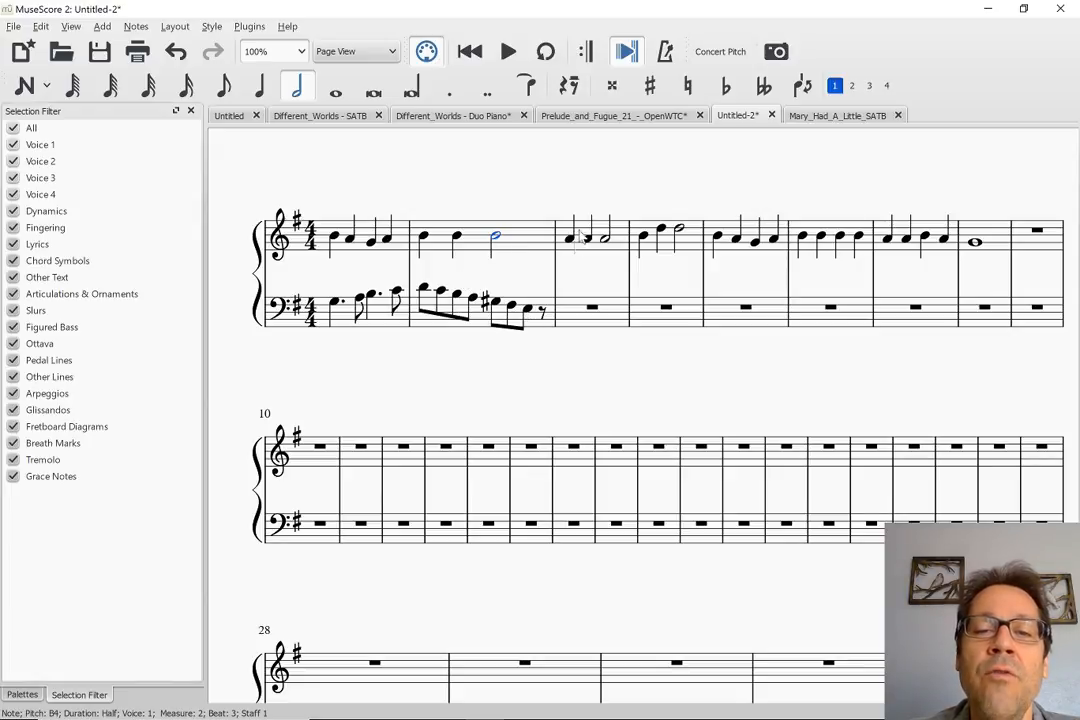
Compare beat 1 of measure 3 in the Untitled-2 score with the measure 3 harmony in the Mary_Had_A_Little_SATB score
{"action": "left_click", "coordinate": [568, 317]}
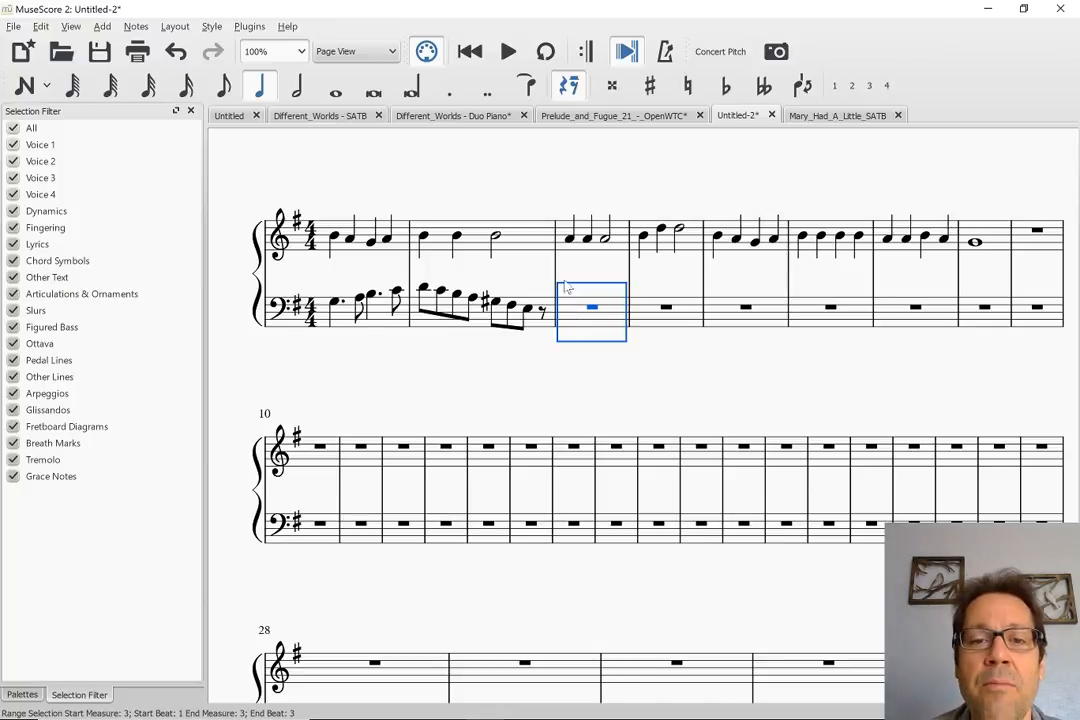
{"action": "left_click", "coordinate": [571, 242]}
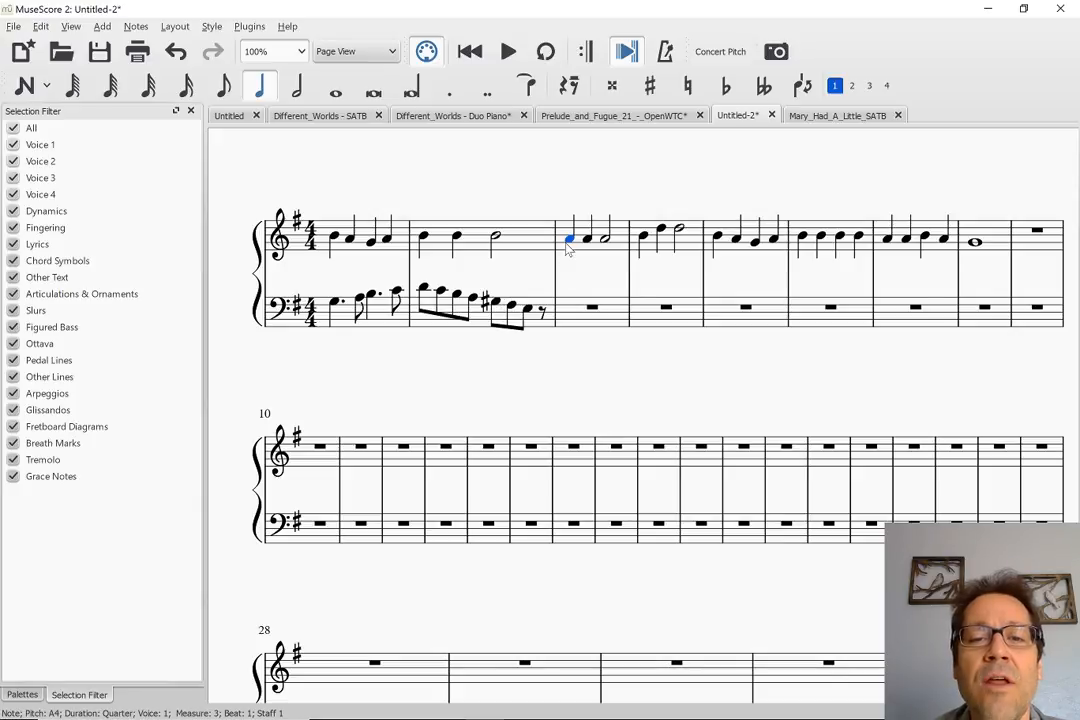
{"action": "left_click", "coordinate": [820, 117]}
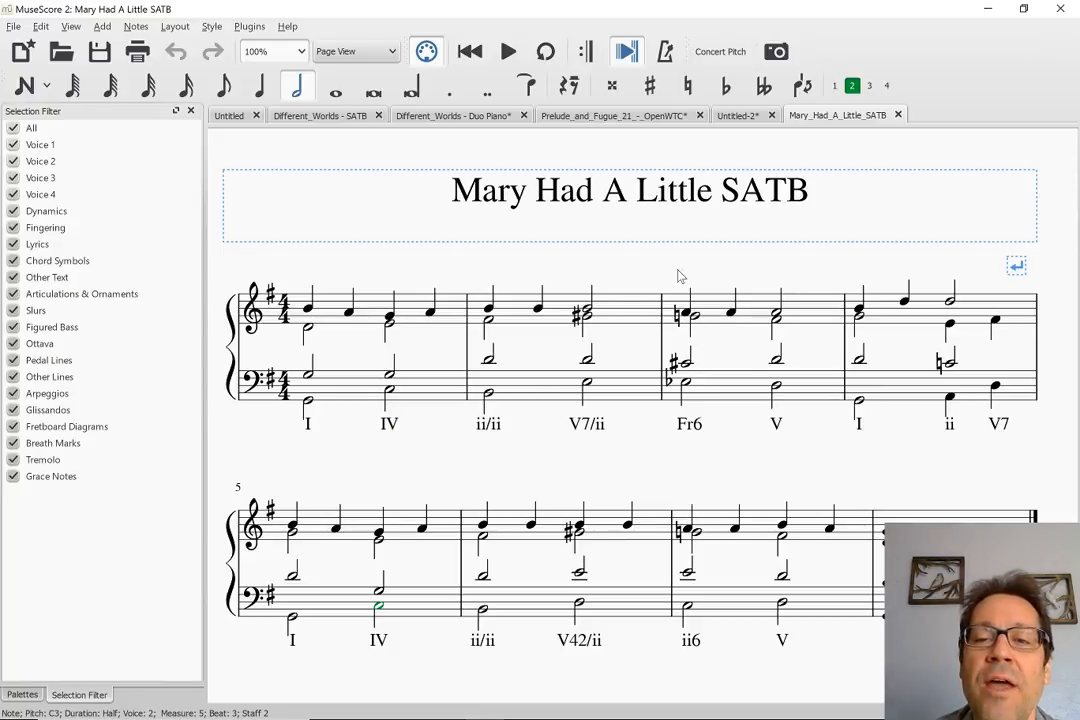
{"action": "left_click", "coordinate": [733, 117]}
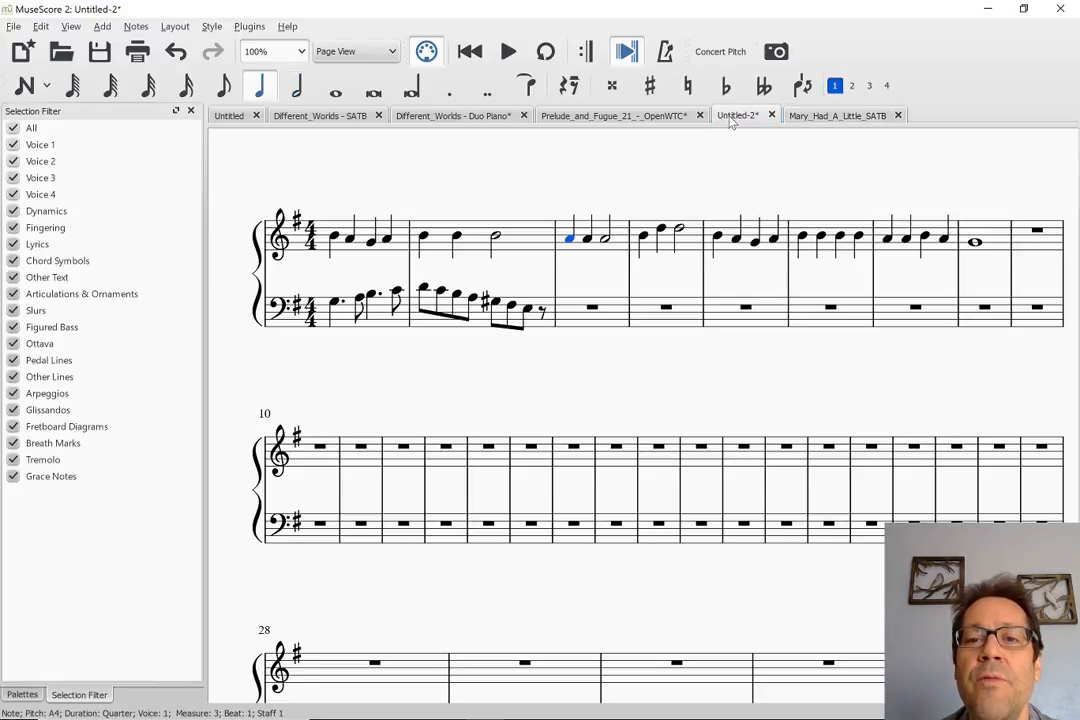
{"action": "left_click", "coordinate": [566, 308]}
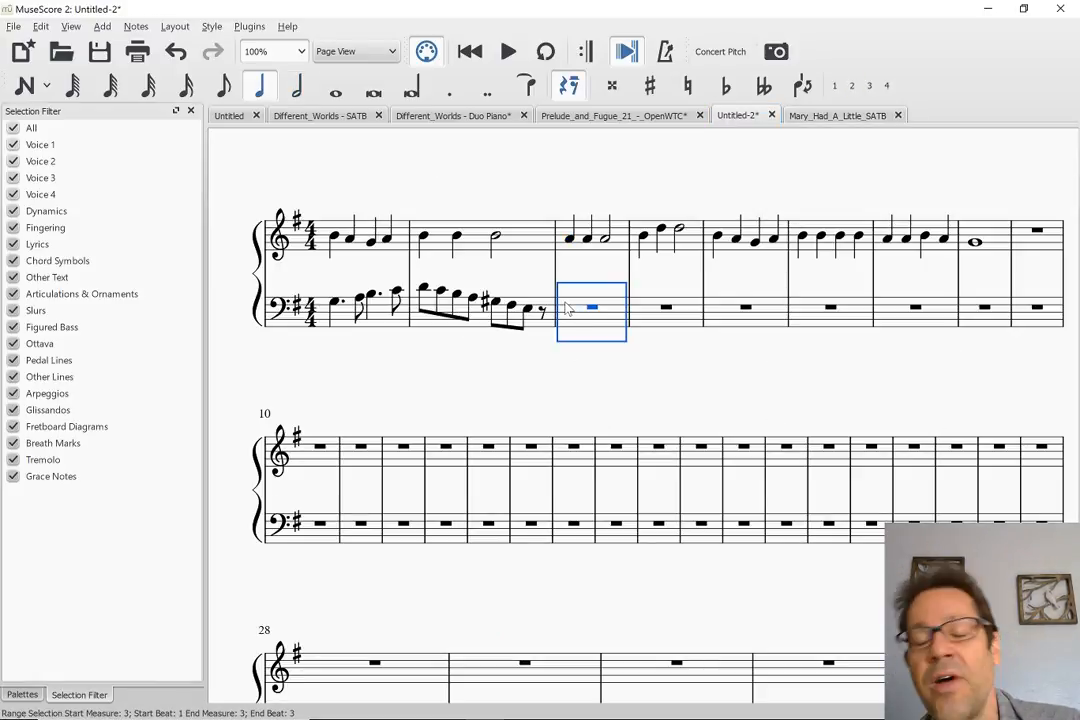
{"action": "key", "text": "n"}
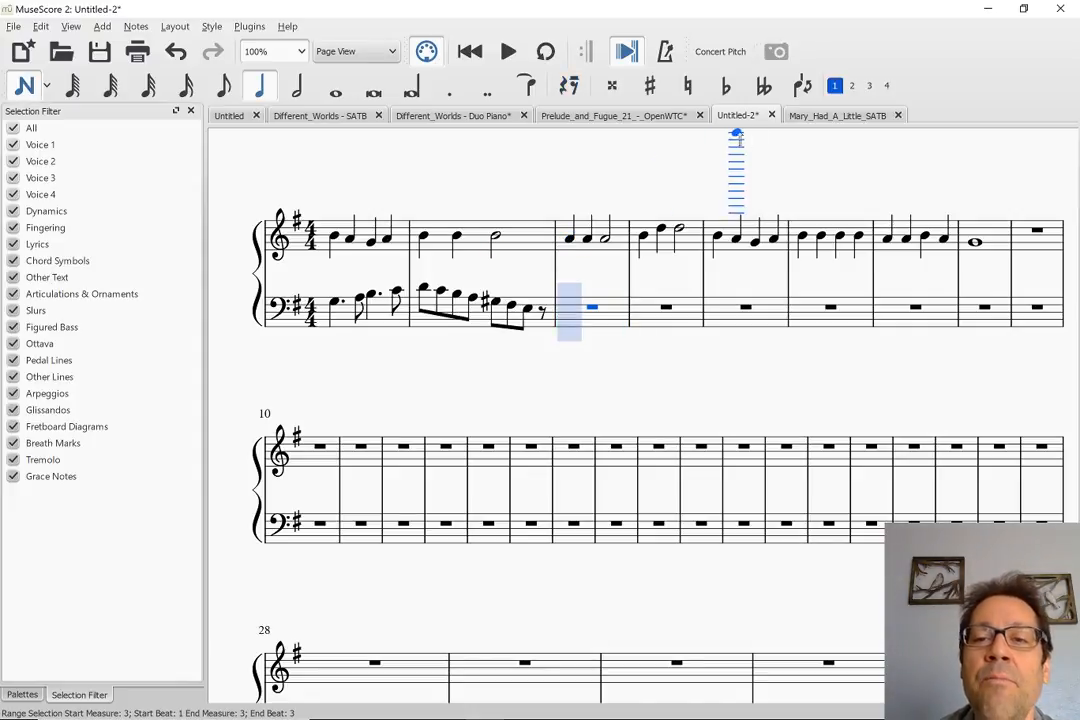
{"action": "left_click", "coordinate": [812, 116]}
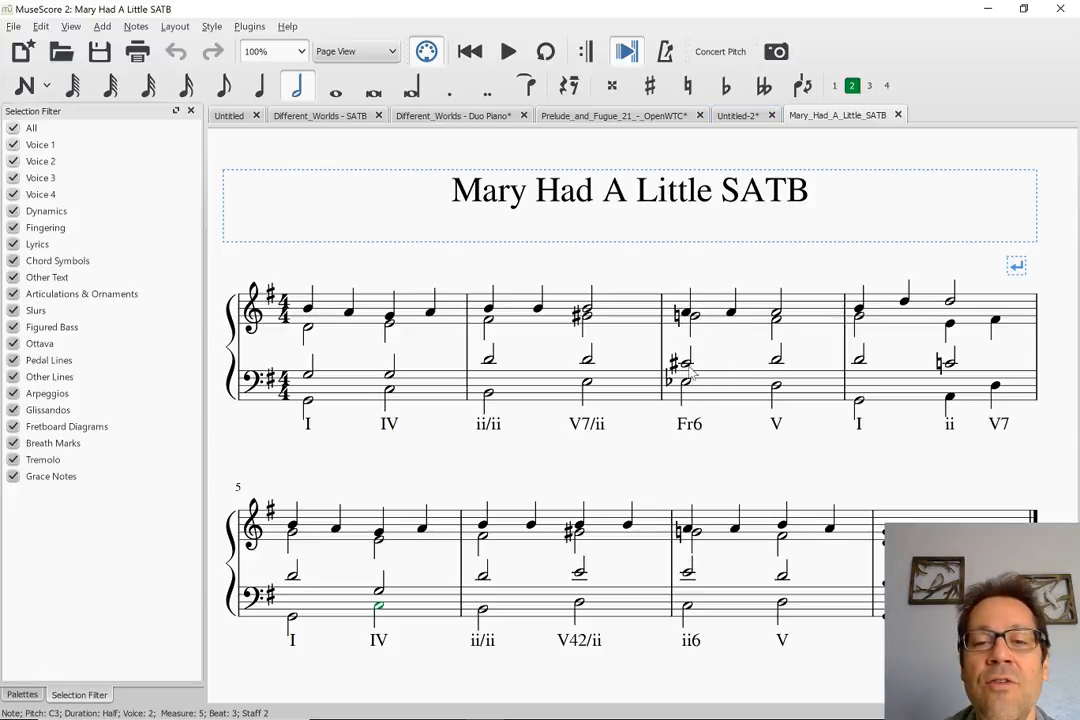
{"action": "left_click", "coordinate": [744, 117]}
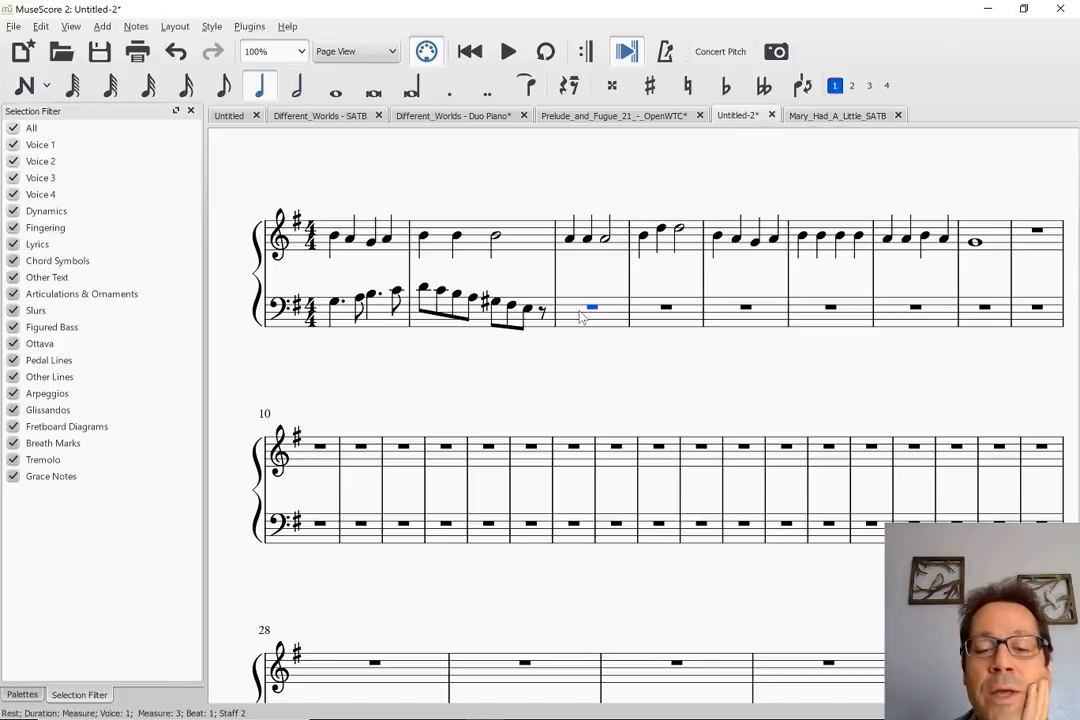
Enter a quarter note Eb3 on beat 1 of the bass staff's measure 3, trying E#3 in between
{"action": "key", "text": "n"}
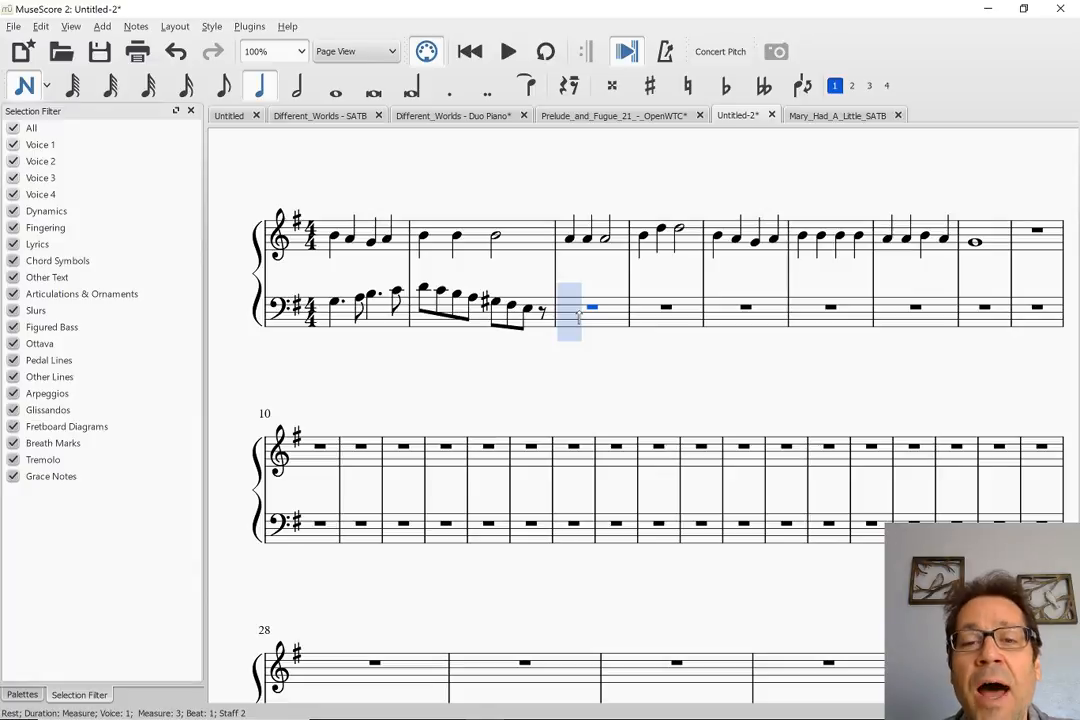
{"action": "key", "text": "e"}
{"action": "key", "text": "Down"}
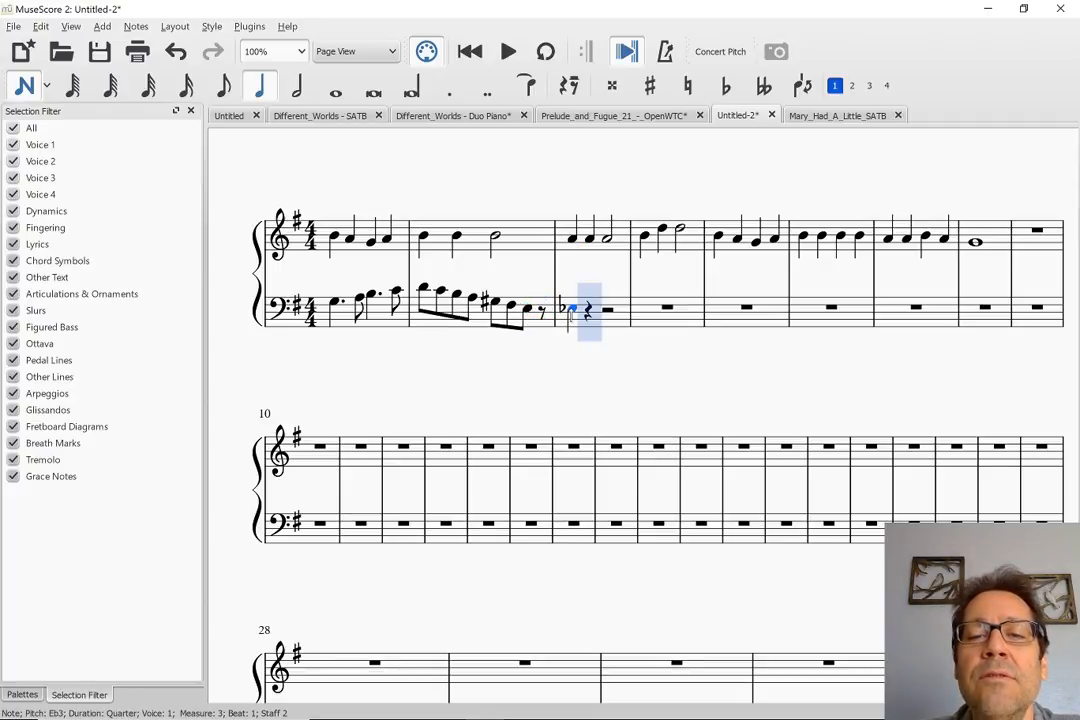
{"action": "key", "text": "Up"}
{"action": "key", "text": "Up"}
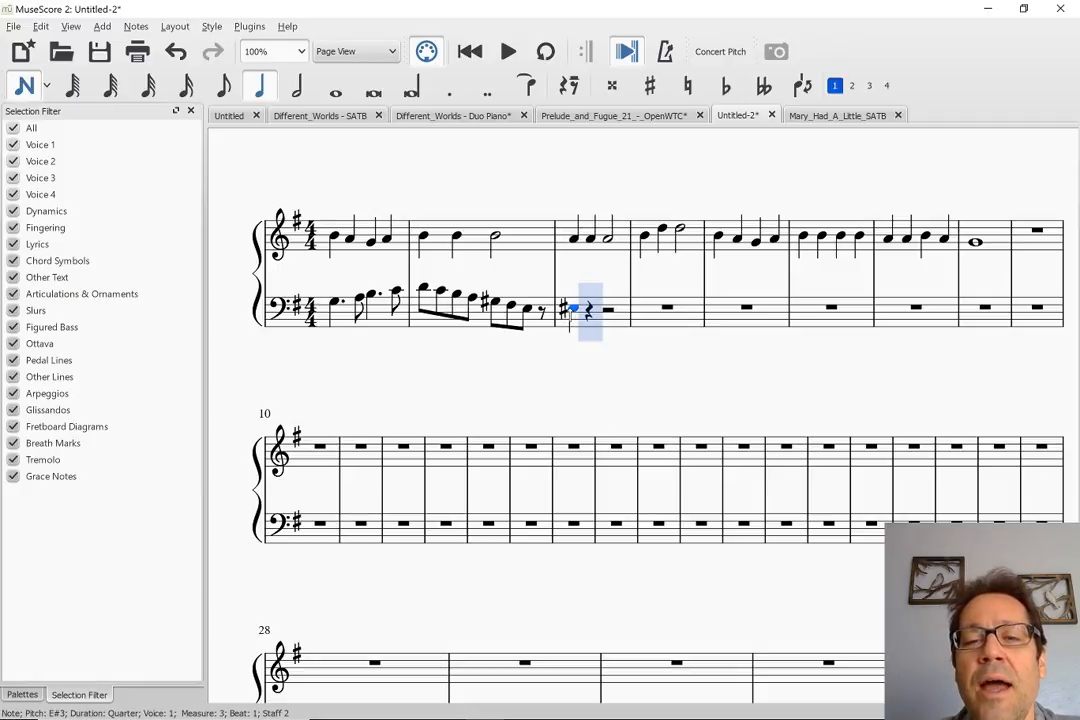
{"action": "key", "text": "Down"}
{"action": "key", "text": "Down"}
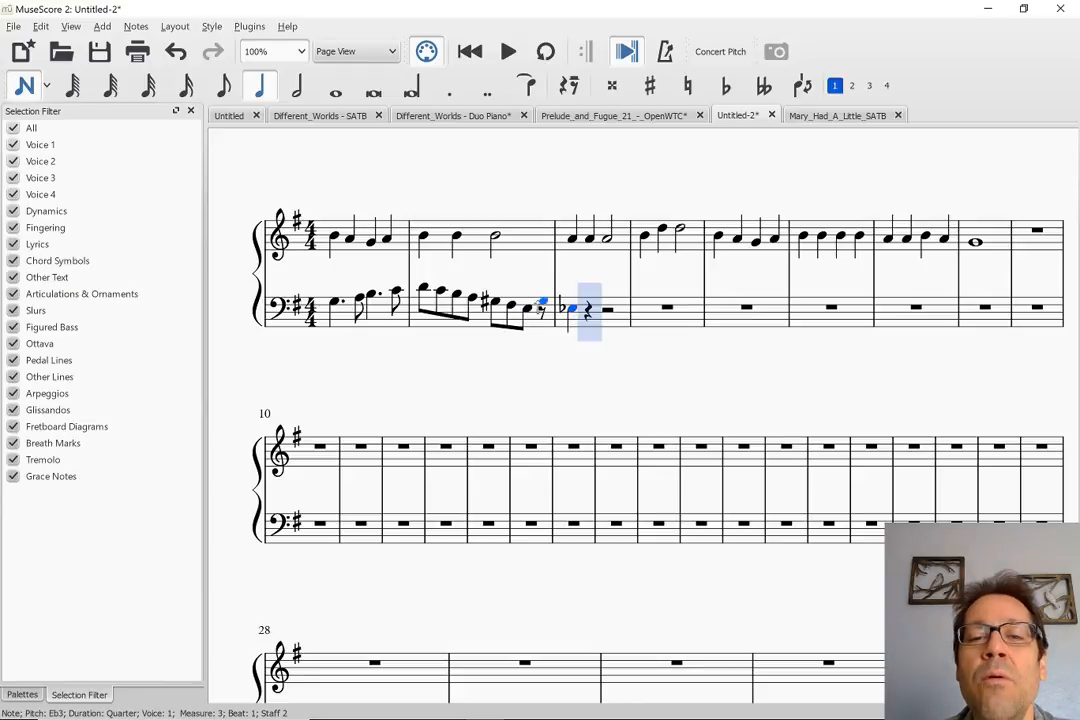
Replace the eighth rest at the end of the bass staff's measure 2 with an eighth note D3
{"action": "key", "text": "Left"}
{"action": "key", "text": "d"}
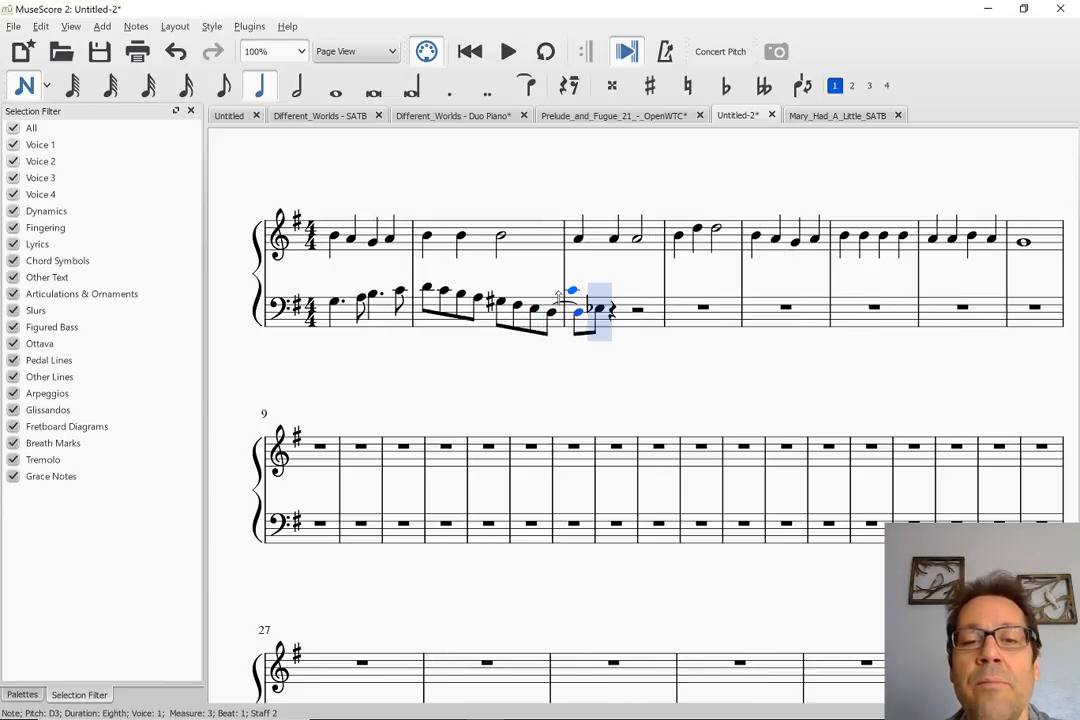
{"action": "key", "text": "ctrl+z"}
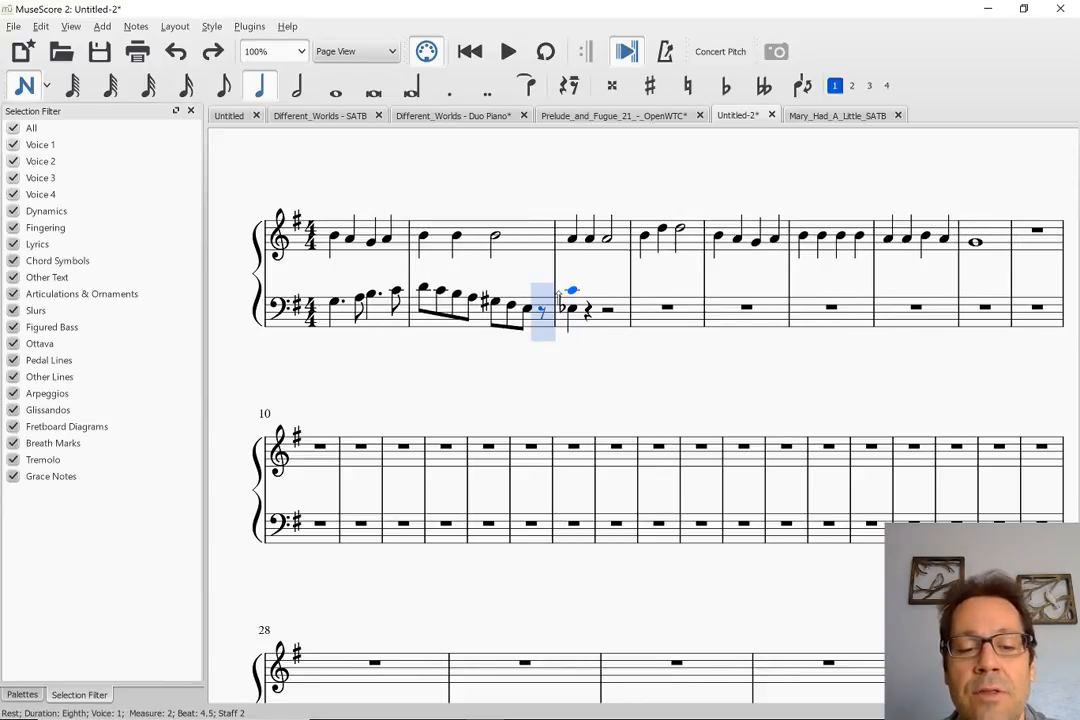
{"action": "key", "text": "4"}
{"action": "key", "text": "d"}
{"action": "key", "text": "Escape"}
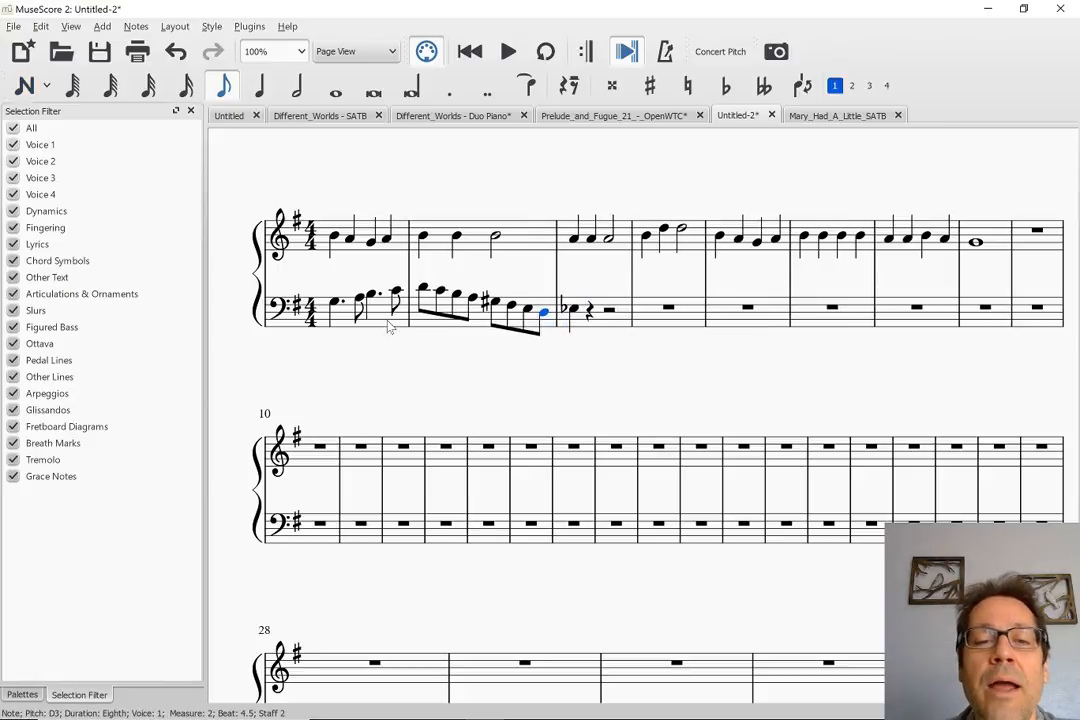
Play the score from the bass staff's first note into measure 3 and stop the playback
{"action": "left_click", "coordinate": [335, 306]}
{"action": "key", "text": "space"}
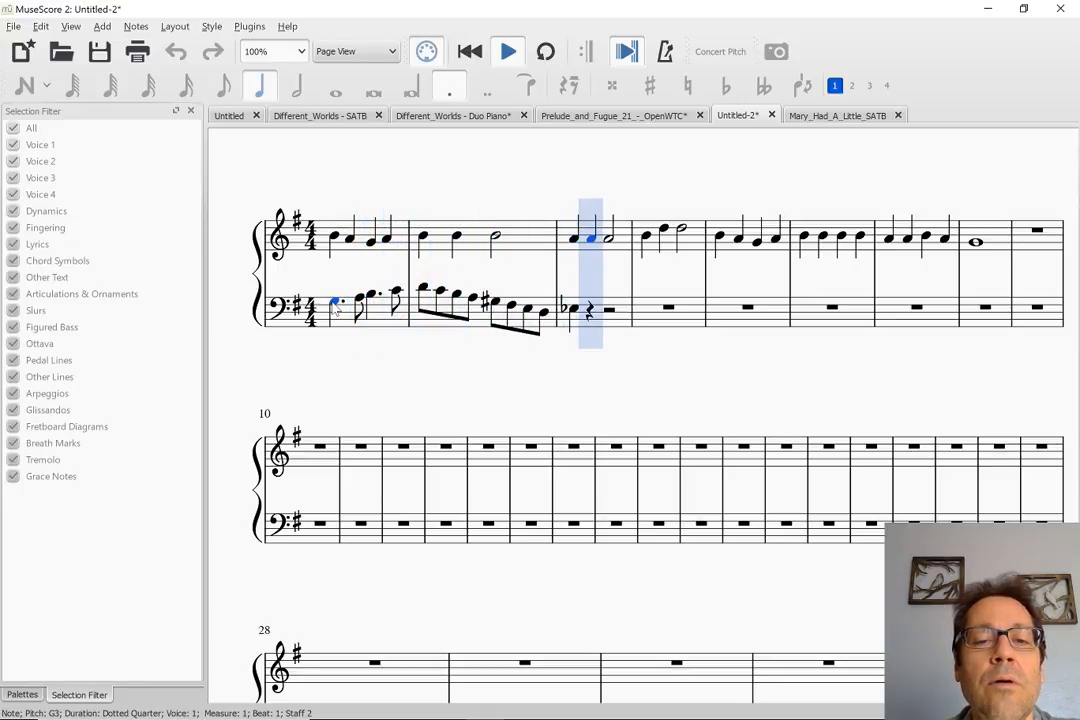
{"action": "key", "text": "space"}
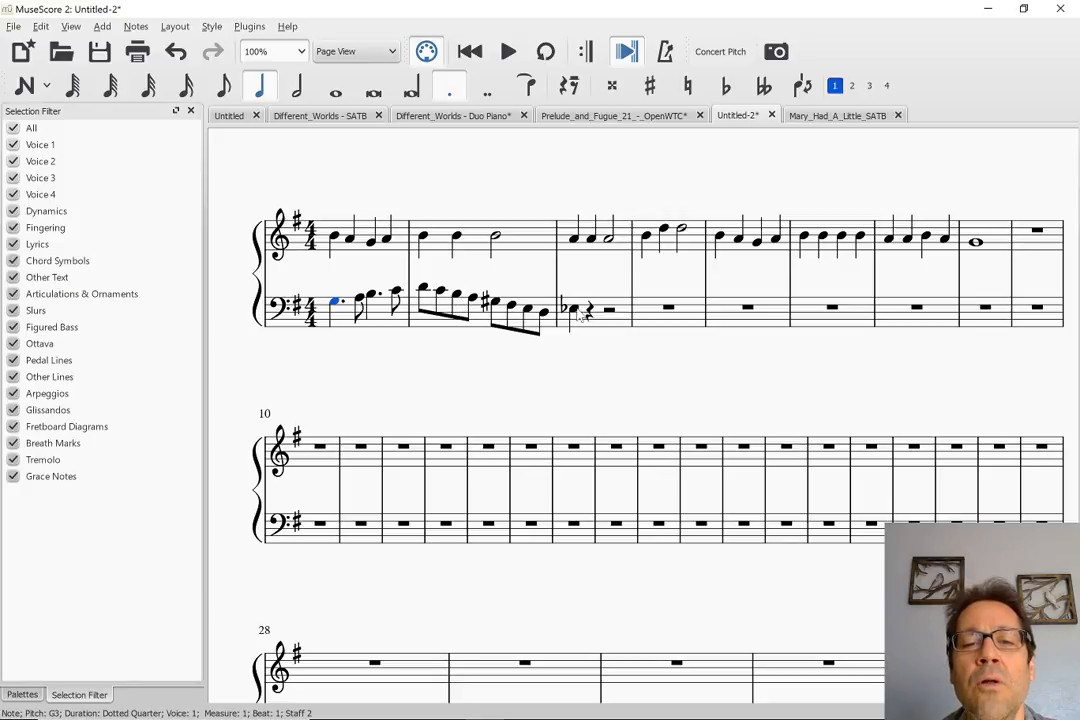
Using measure 3 of Mary_Had_A_Little_SATB as reference, shorten the bass staff's Eb3 in Untitled-2 to an eighth and add eighth D3 and quarter C#3
{"action": "left_click", "coordinate": [576, 310]}
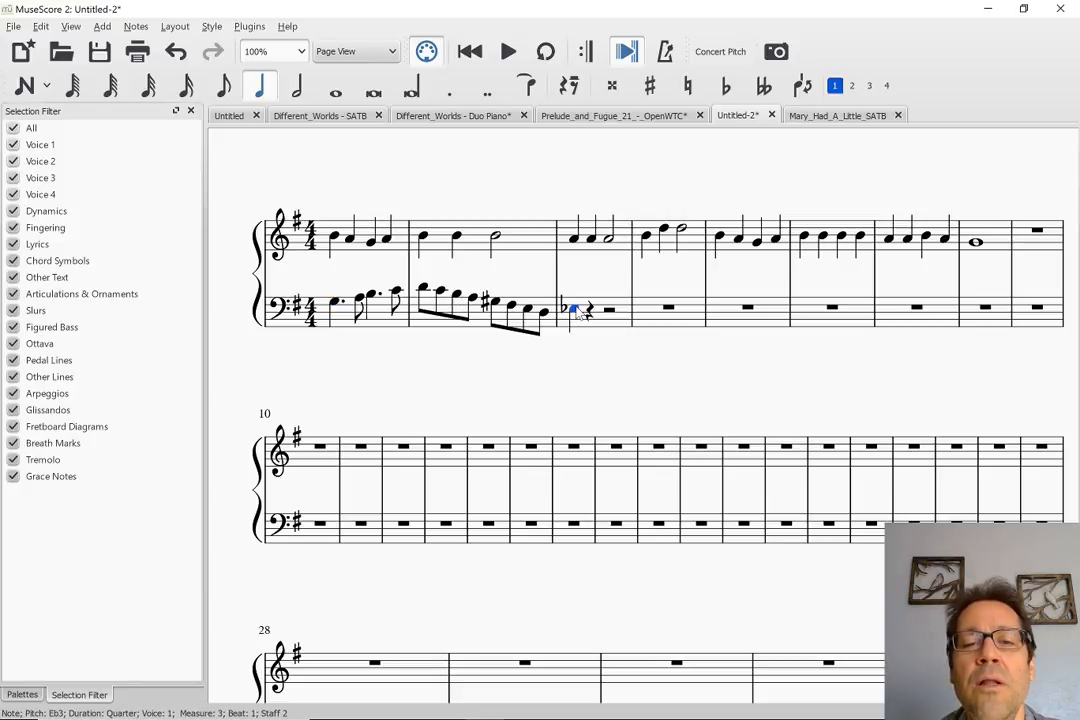
{"action": "left_click", "coordinate": [827, 116]}
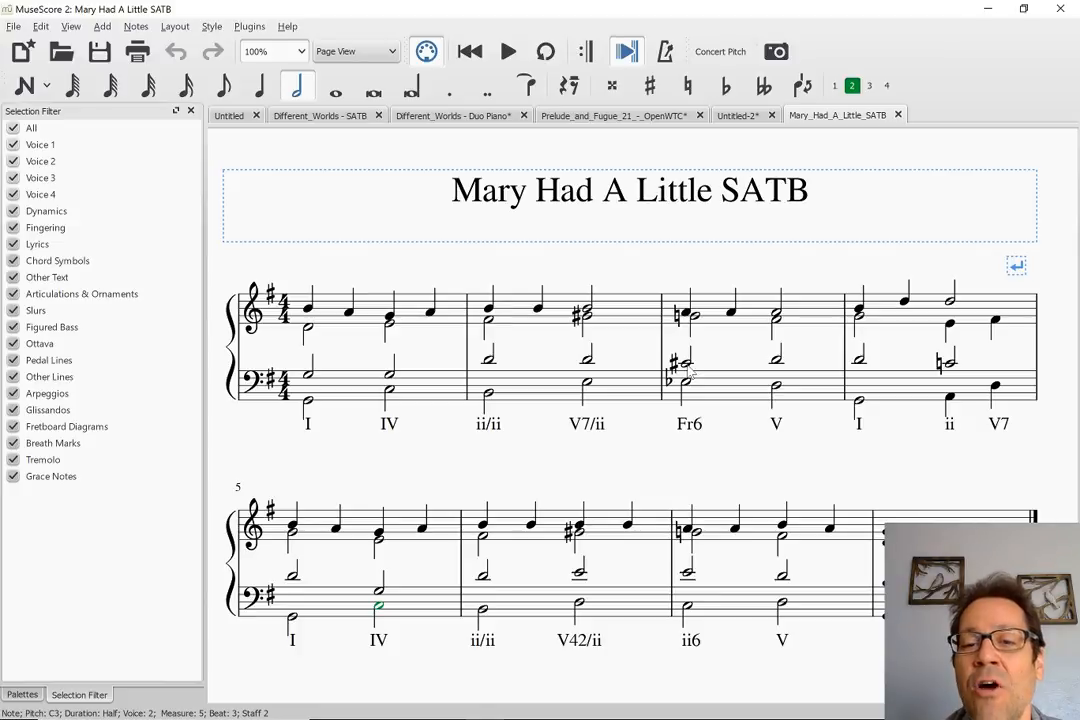
{"action": "left_click", "coordinate": [737, 115]}
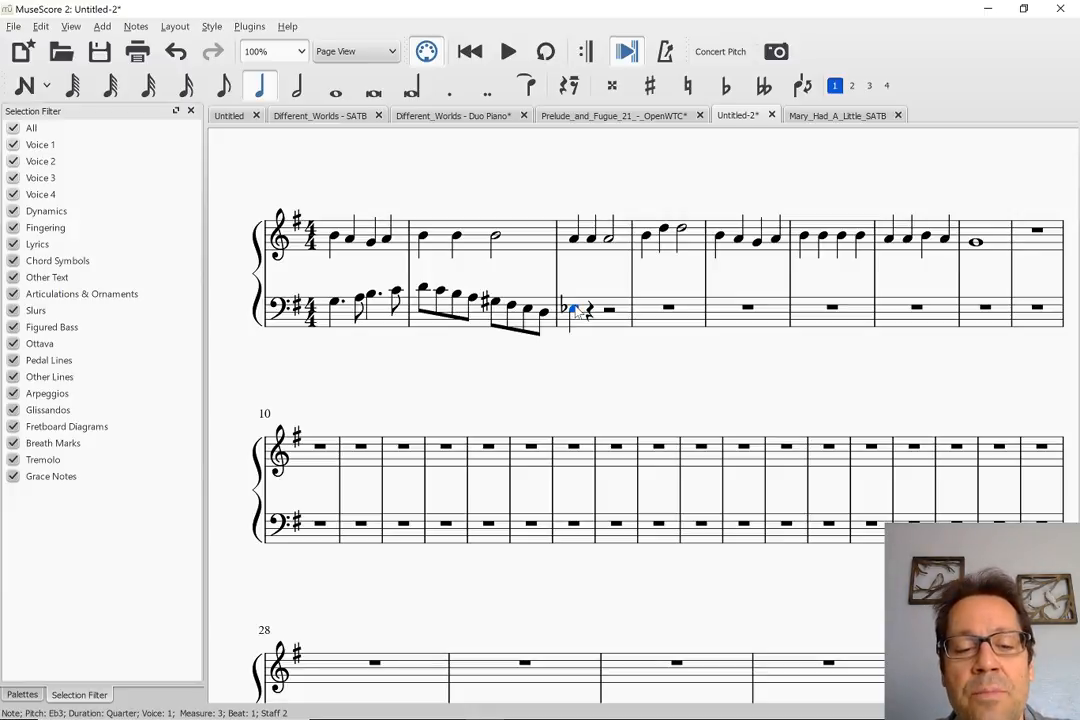
{"action": "key", "text": "4"}
{"action": "key", "text": "Right"}
{"action": "key", "text": "n"}
{"action": "key", "text": "d"}
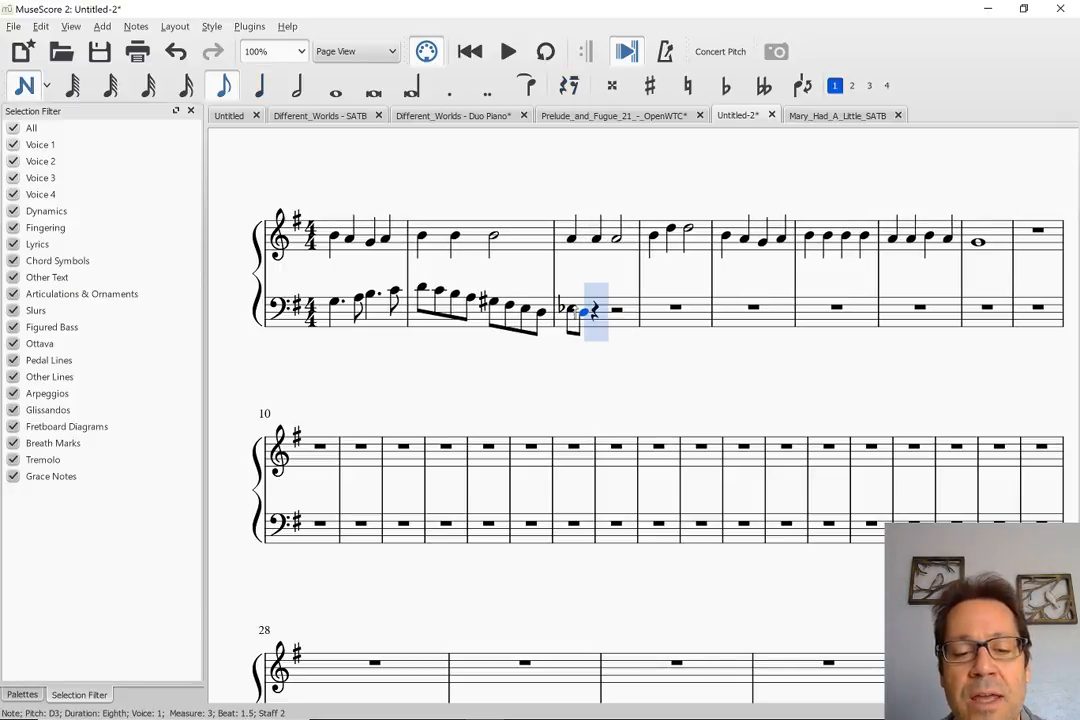
{"action": "key", "text": "5"}
{"action": "key", "text": "c"}
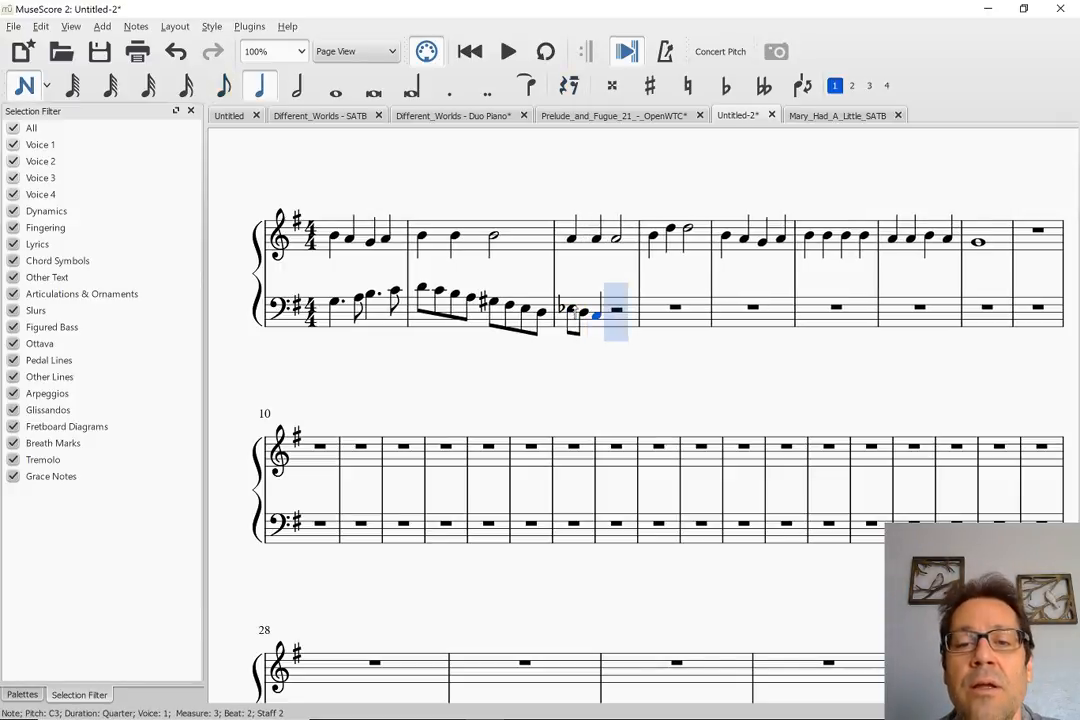
{"action": "key", "text": "Up"}
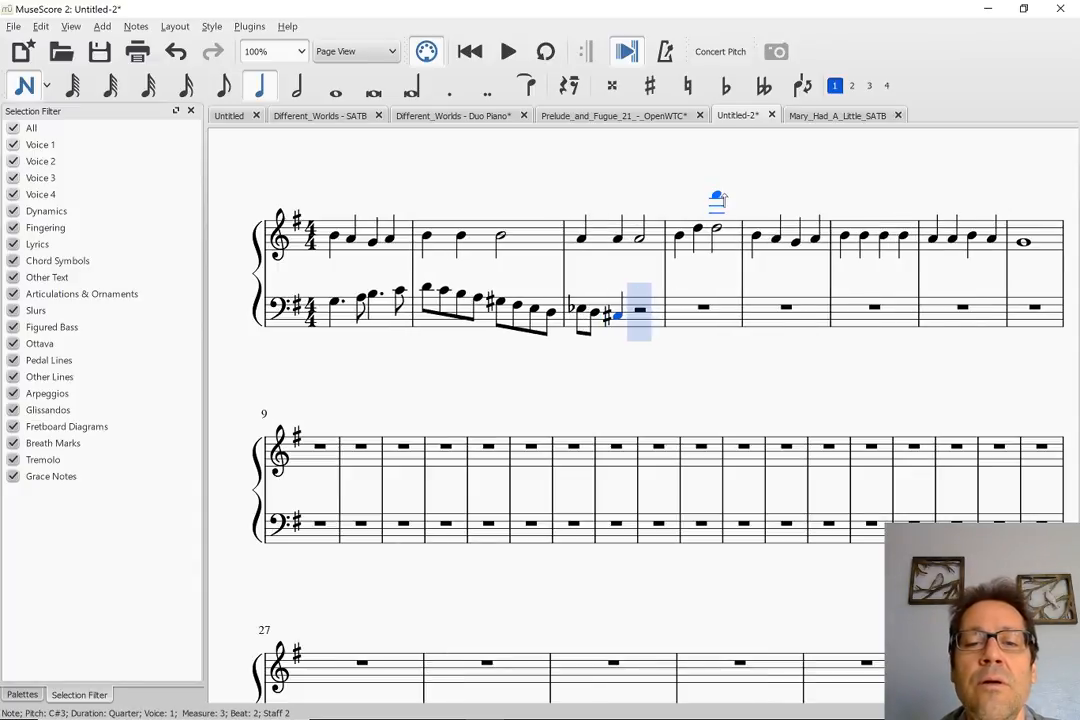
Check measure 3's V chord in Mary_Had_A_Little_SATB, then enter a half note D3 on beat 3 of Untitled-2's bass measure 3
{"action": "left_click", "coordinate": [842, 115]}
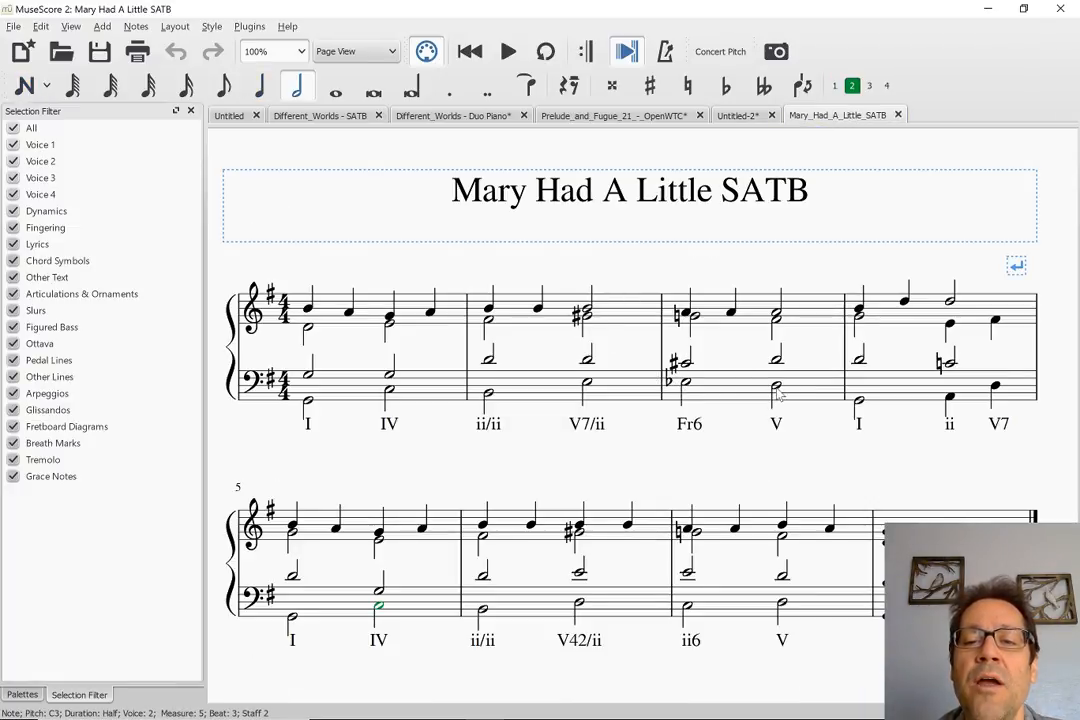
{"action": "left_click", "coordinate": [732, 117]}
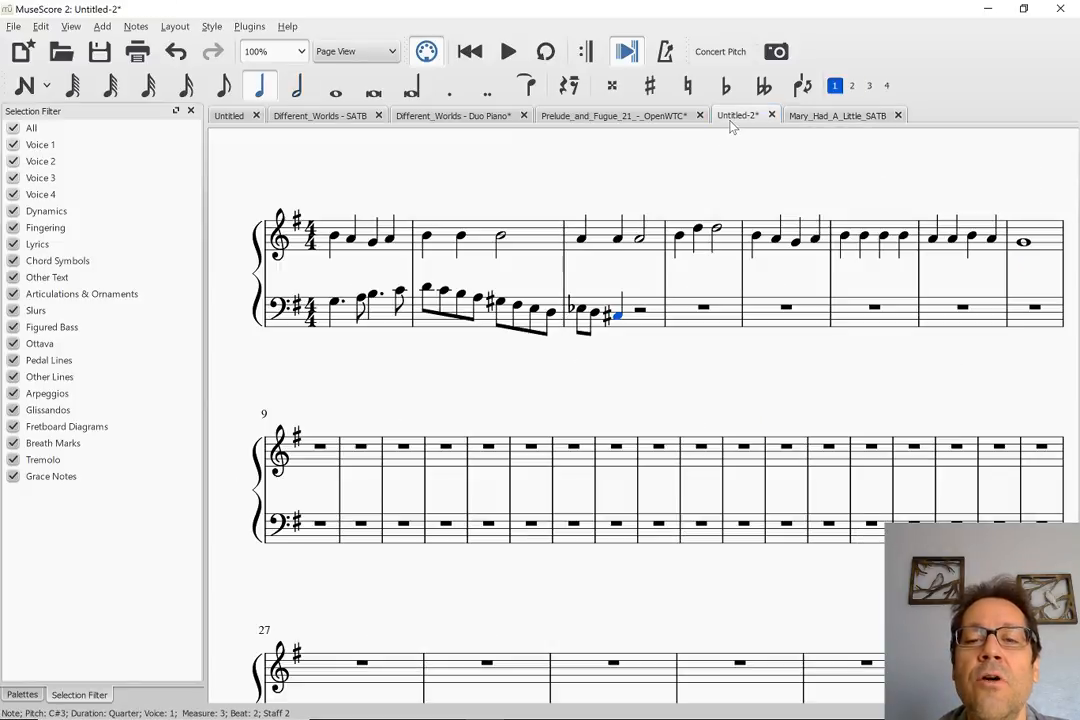
{"action": "key", "text": "n"}
{"action": "key", "text": "d"}
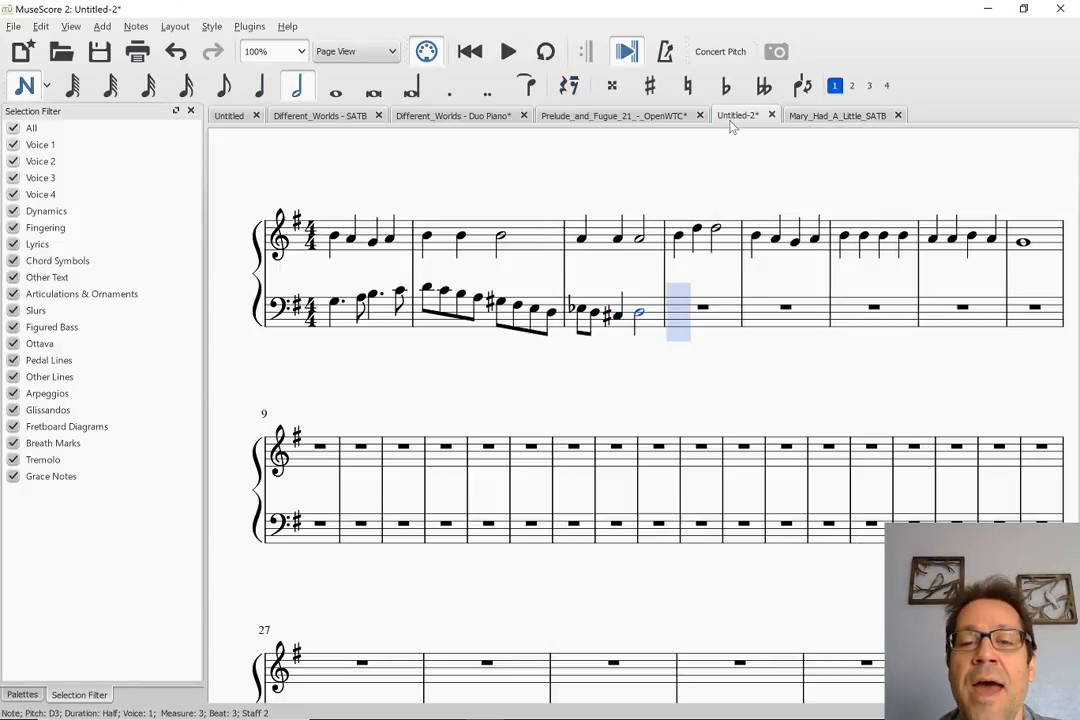
{"action": "key", "text": "Escape"}
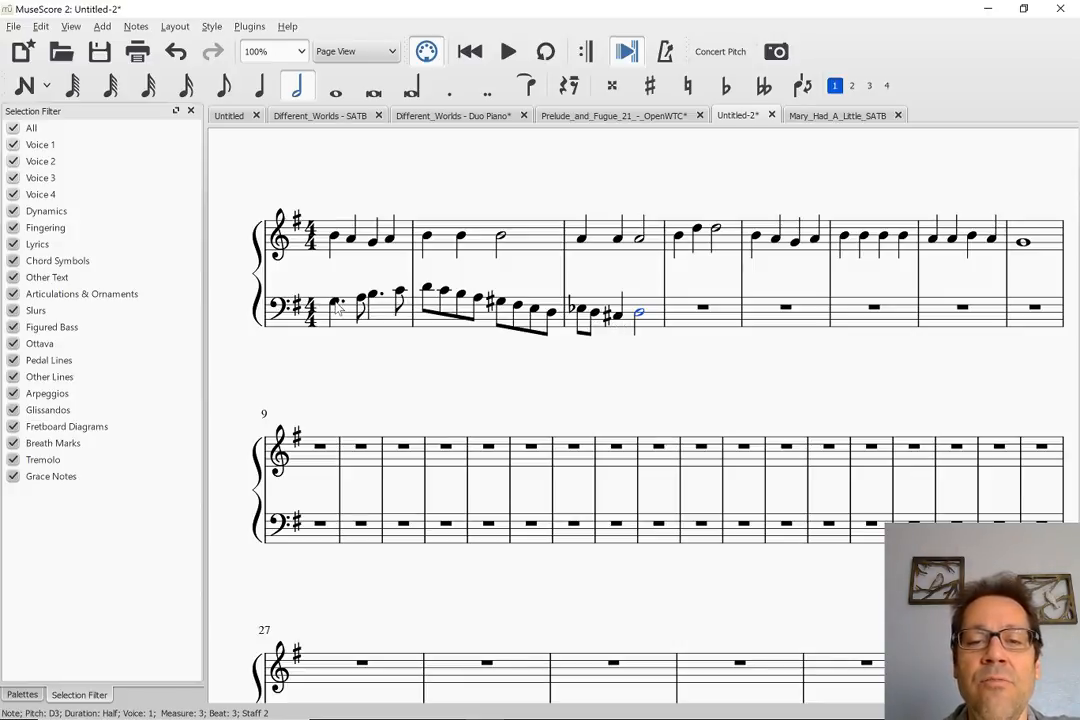
Play the first three measures from the opening bass note G3 to hear the completed bass line
{"action": "key", "text": "space"}
{"action": "key", "text": "space"}
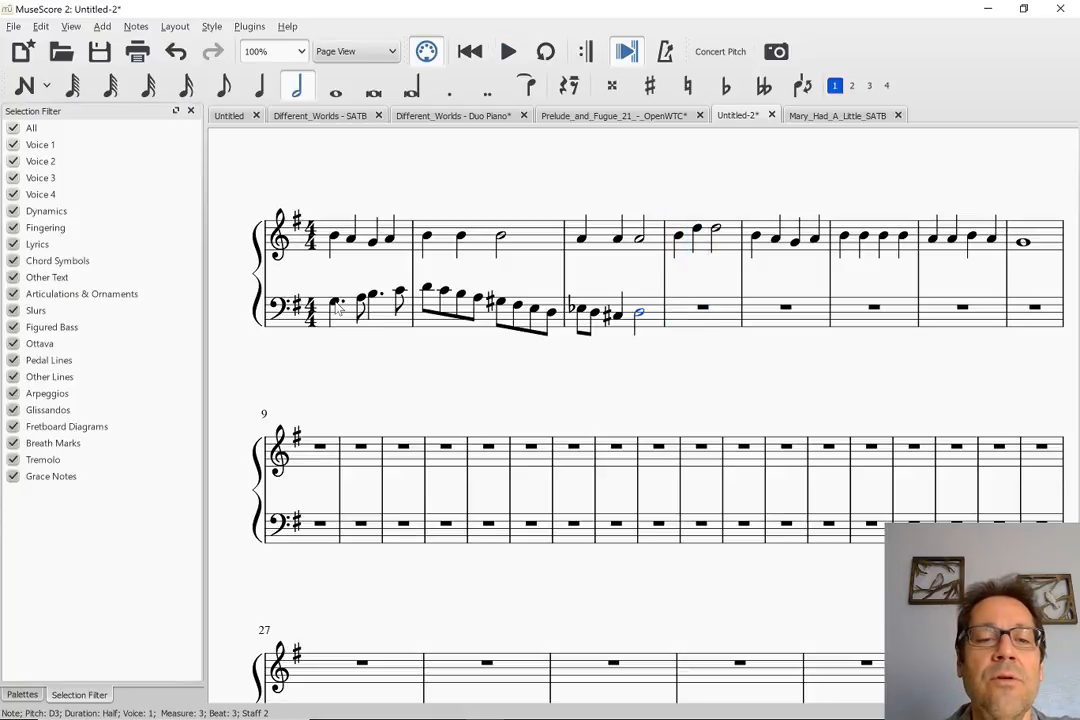
{"action": "left_click", "coordinate": [335, 304]}
{"action": "key", "text": "space"}
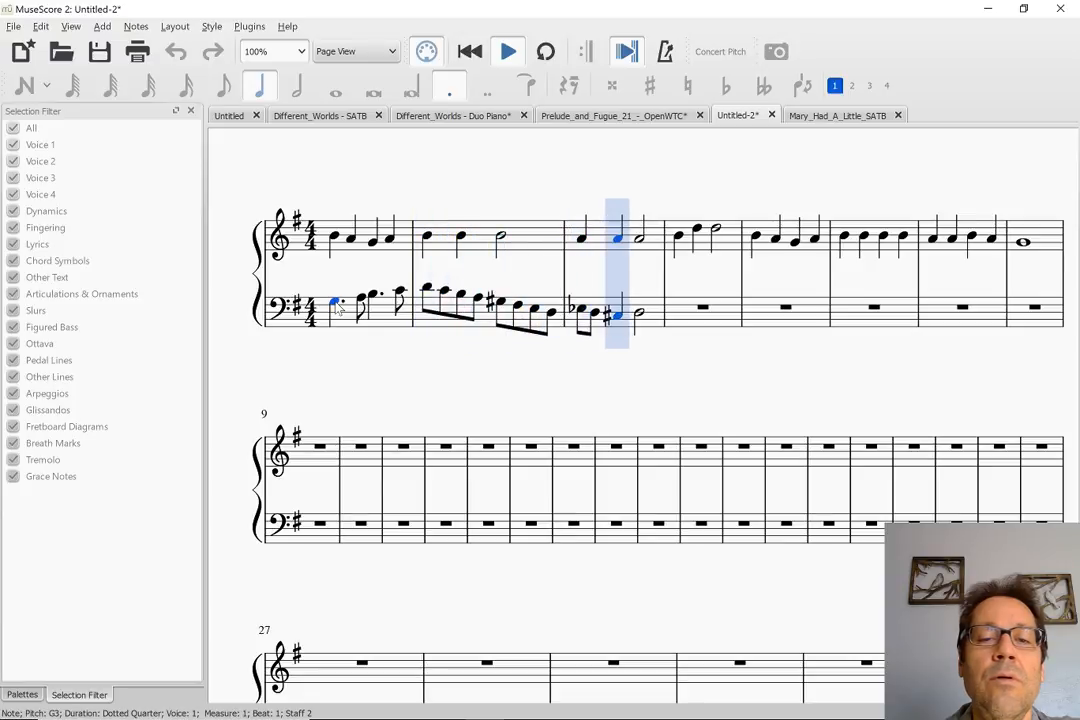
{"action": "key", "text": "space"}
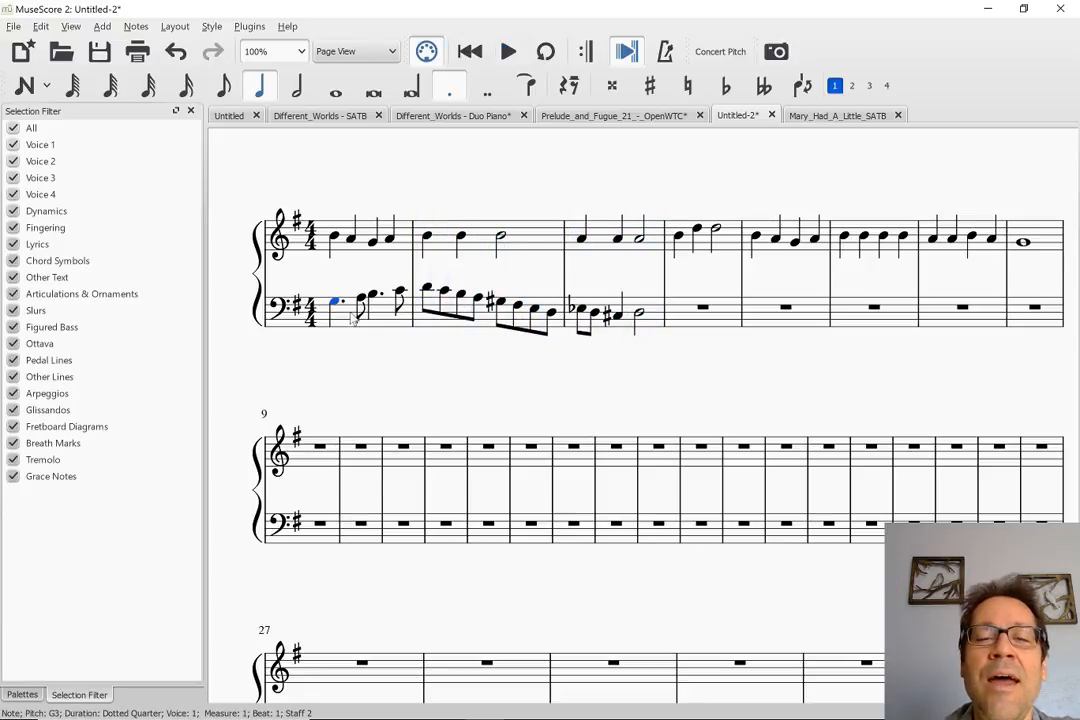
Lower the Eb3 on beat 1 of the bass staff's measure 3 to C3 and make it a quarter note
{"action": "left_click", "coordinate": [583, 310]}
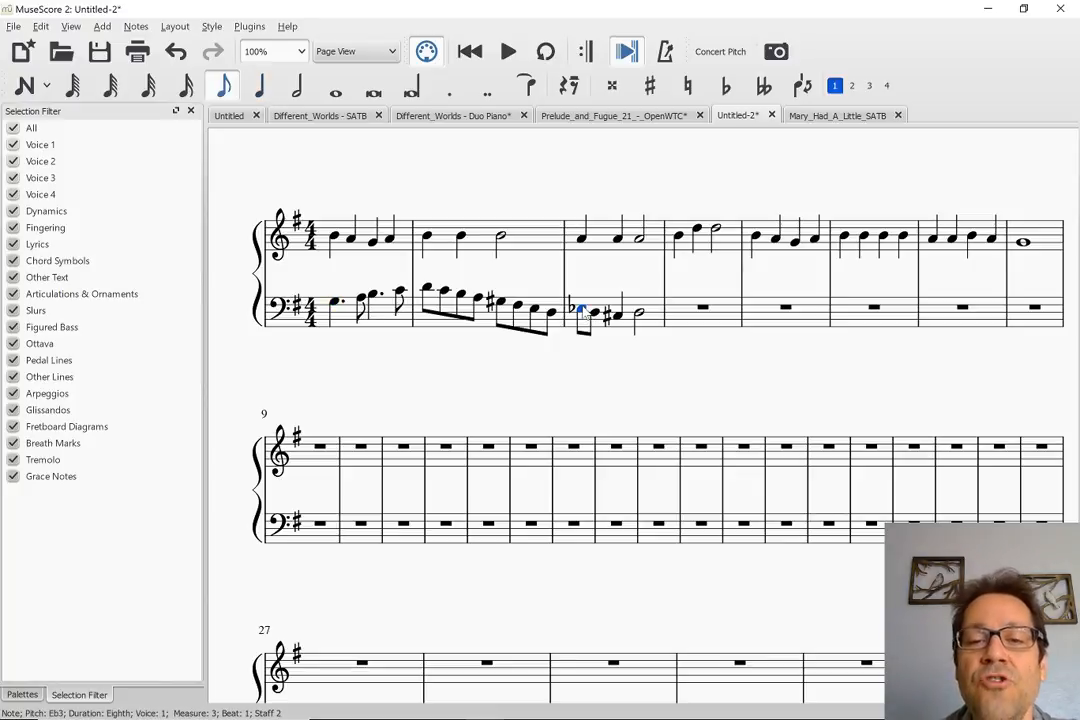
{"action": "key", "text": "Down"}
{"action": "key", "text": "Down"}
{"action": "key", "text": "Down"}
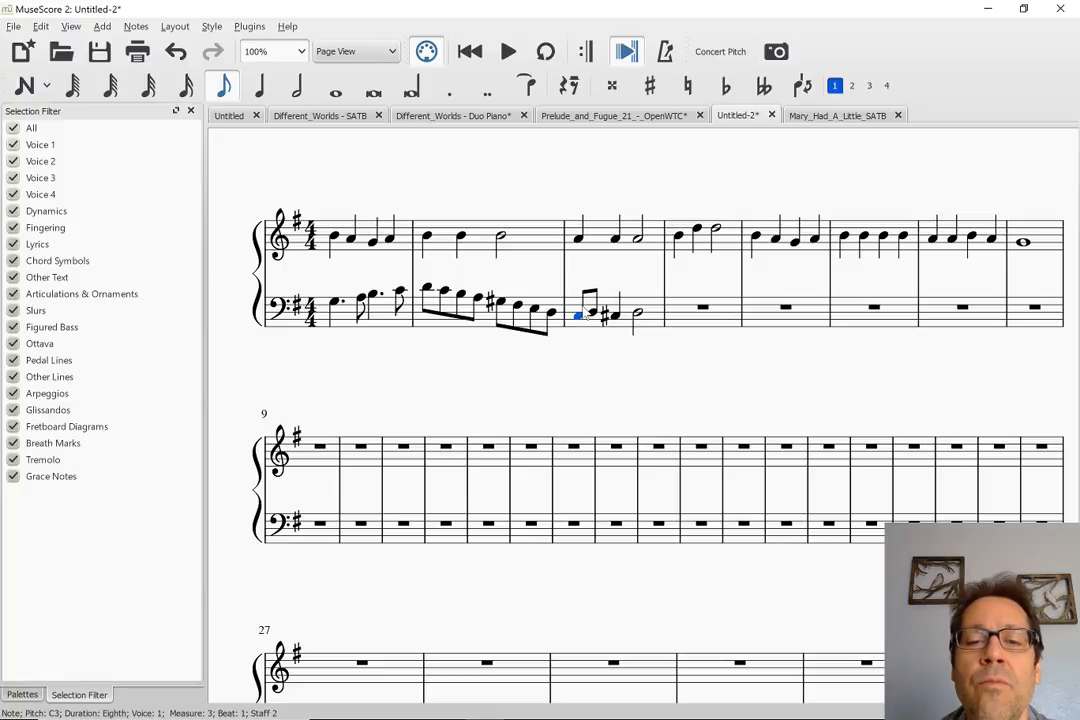
{"action": "key", "text": "5"}
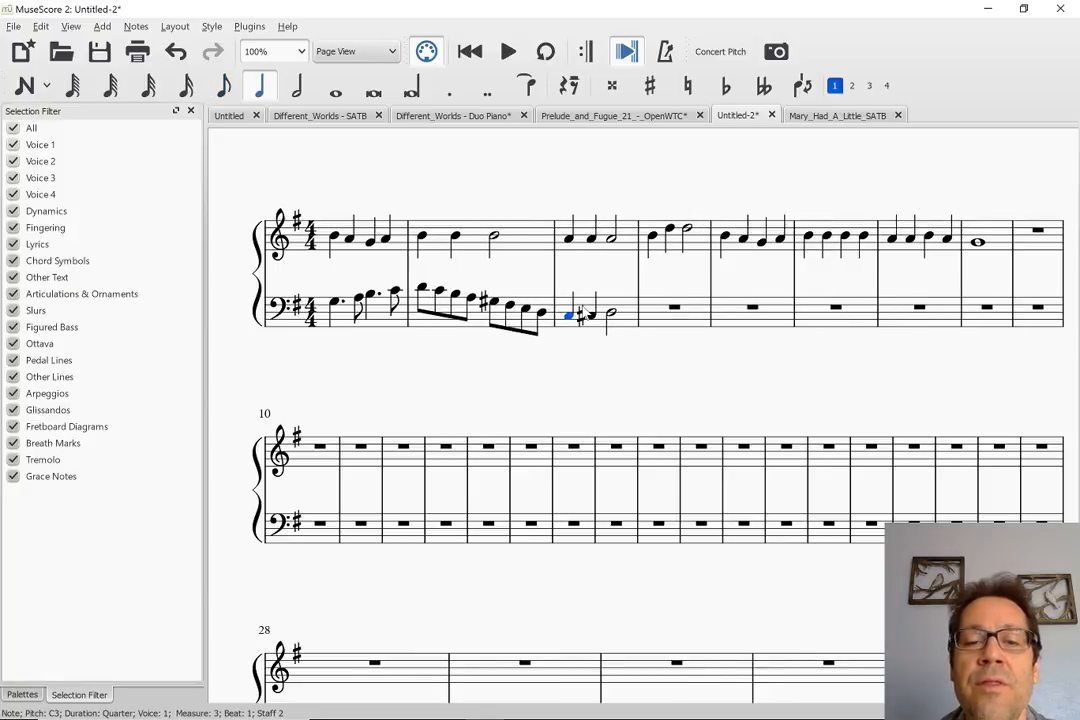
Audition the C#3 on beat 2 of bass measure 3, then play the revised passage from measure 1
{"action": "left_click", "coordinate": [591, 315]}
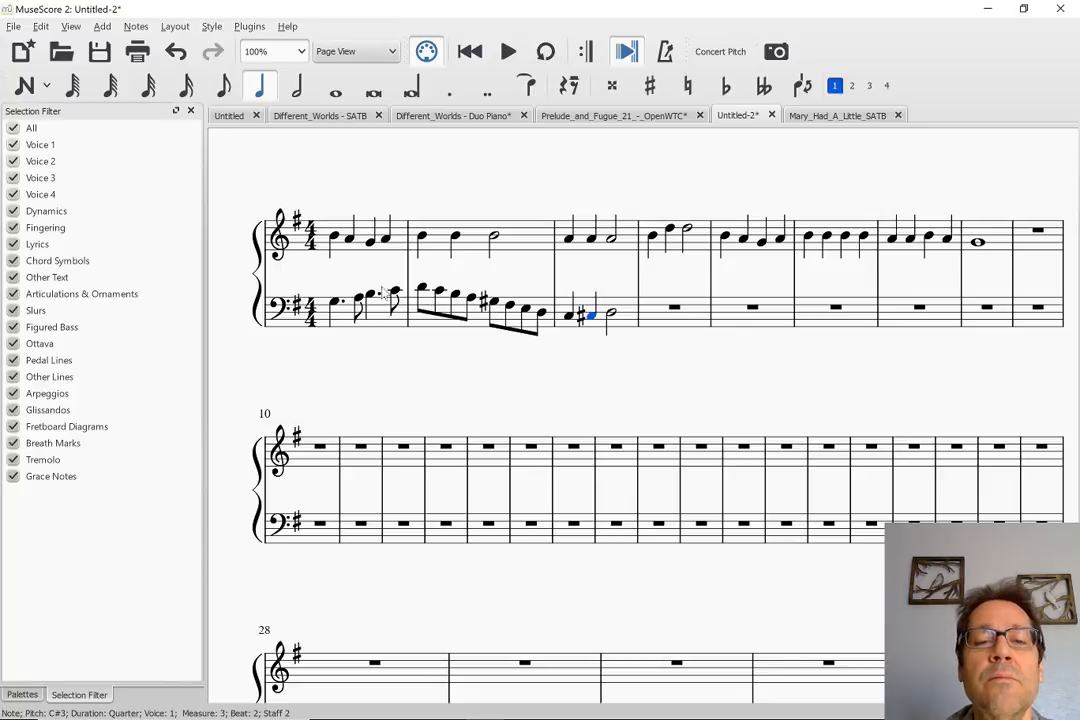
{"action": "left_click", "coordinate": [336, 305]}
{"action": "key", "text": "space"}
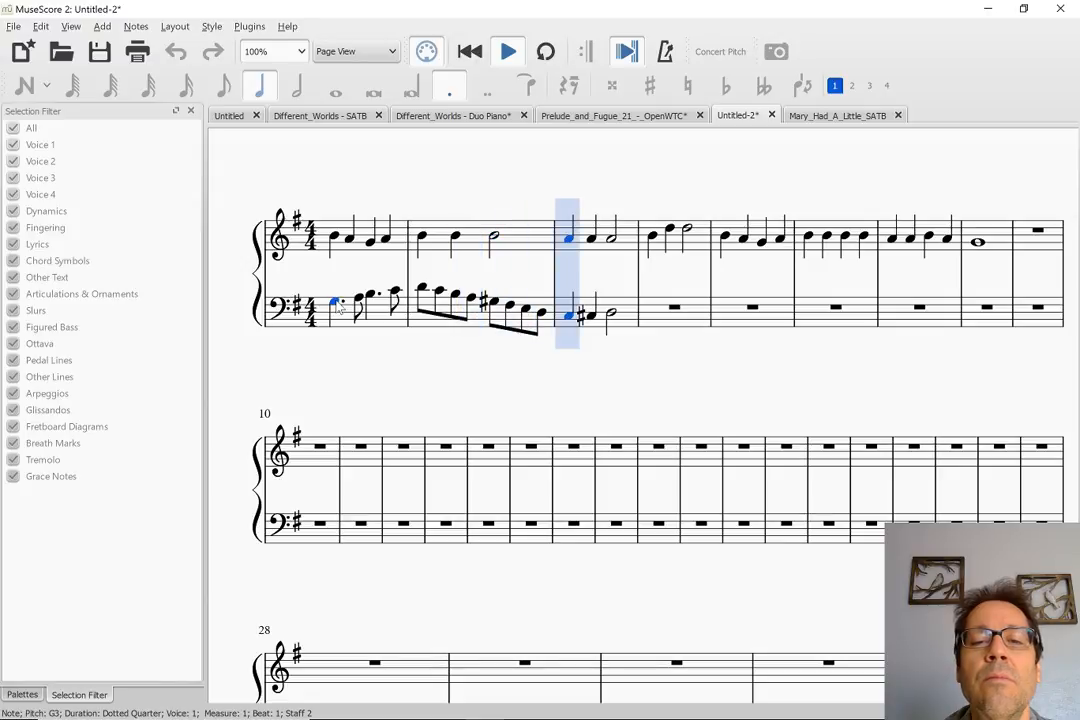
Change the note on beat 1 of bass measure 3 to C#3, then play the line from the start of measure 2
{"action": "key", "text": "space"}
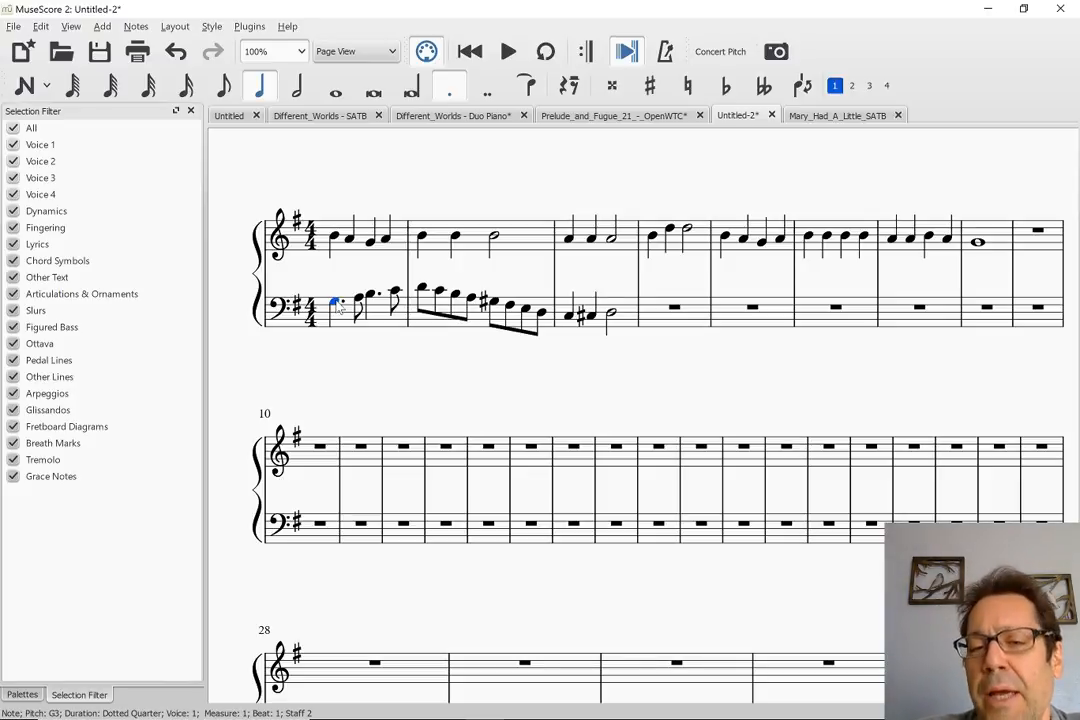
{"action": "left_click", "coordinate": [569, 317]}
{"action": "key", "text": "Down"}
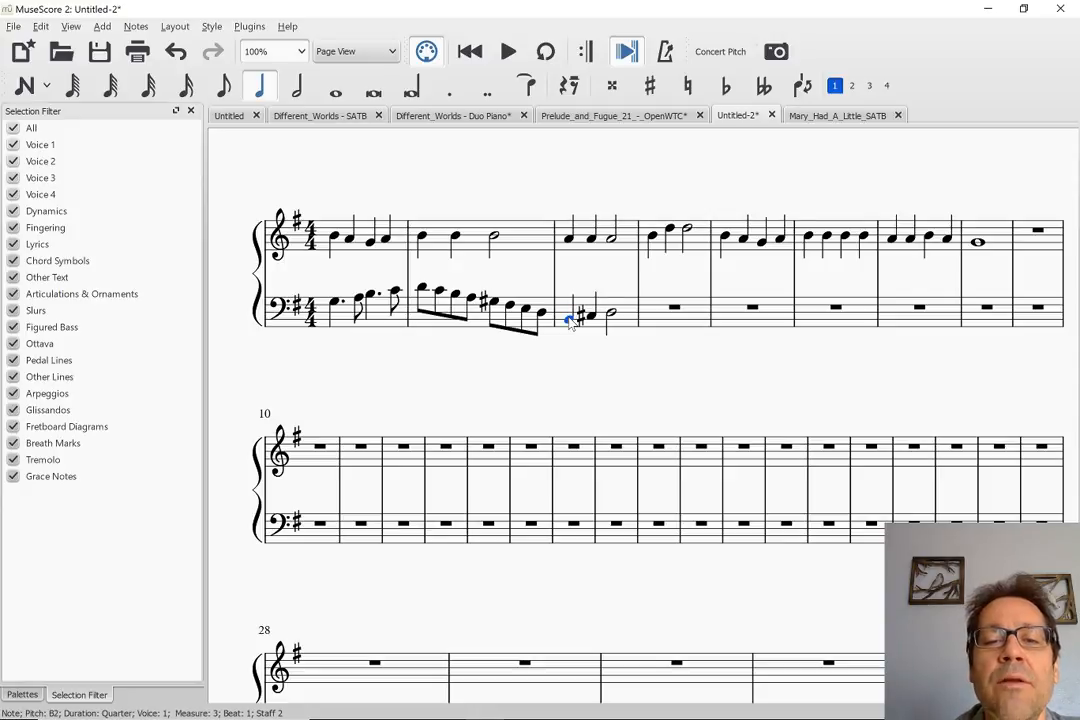
{"action": "key", "text": "Down"}
{"action": "left_click", "coordinate": [423, 290]}
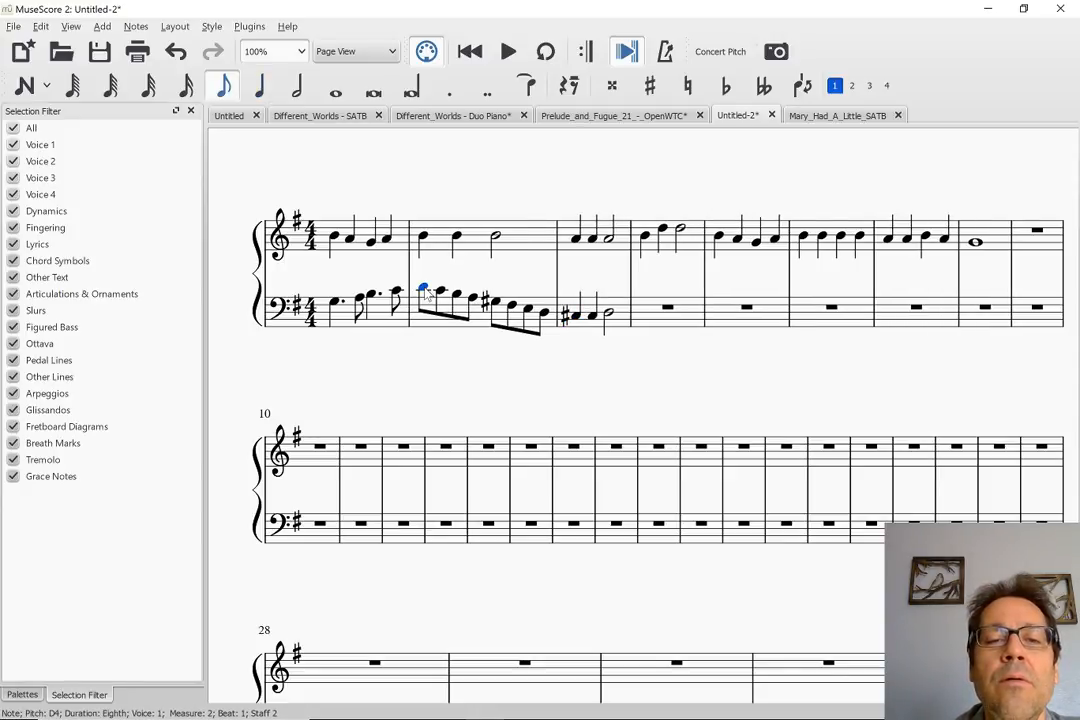
{"action": "key", "text": "space"}
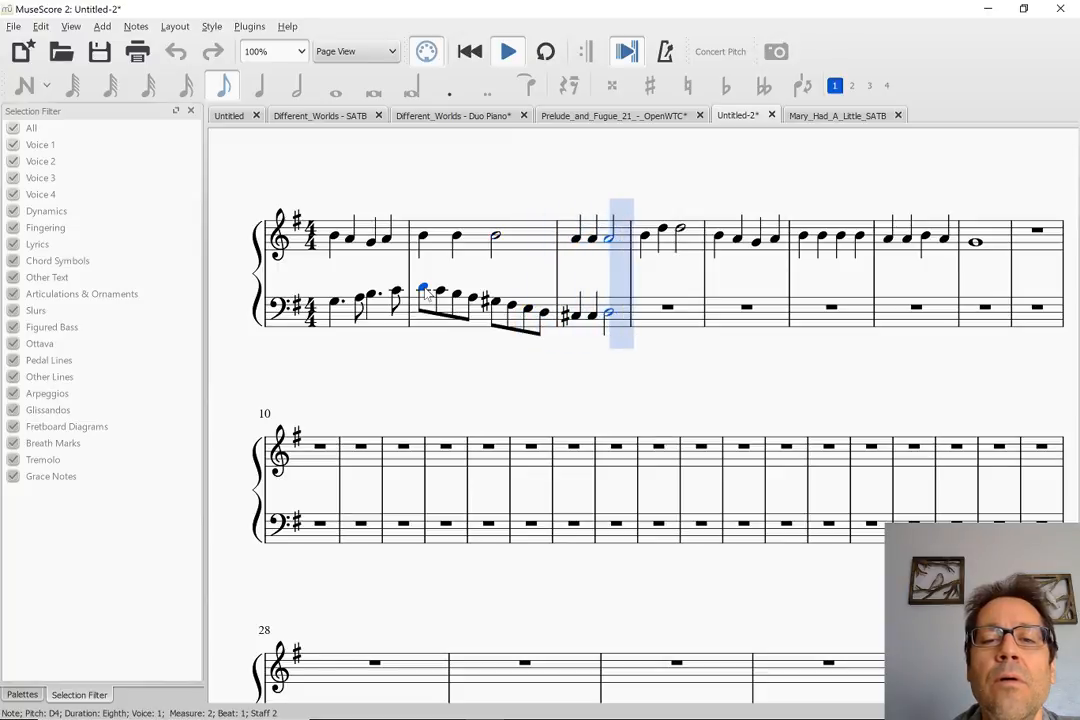
{"action": "key", "text": "space"}
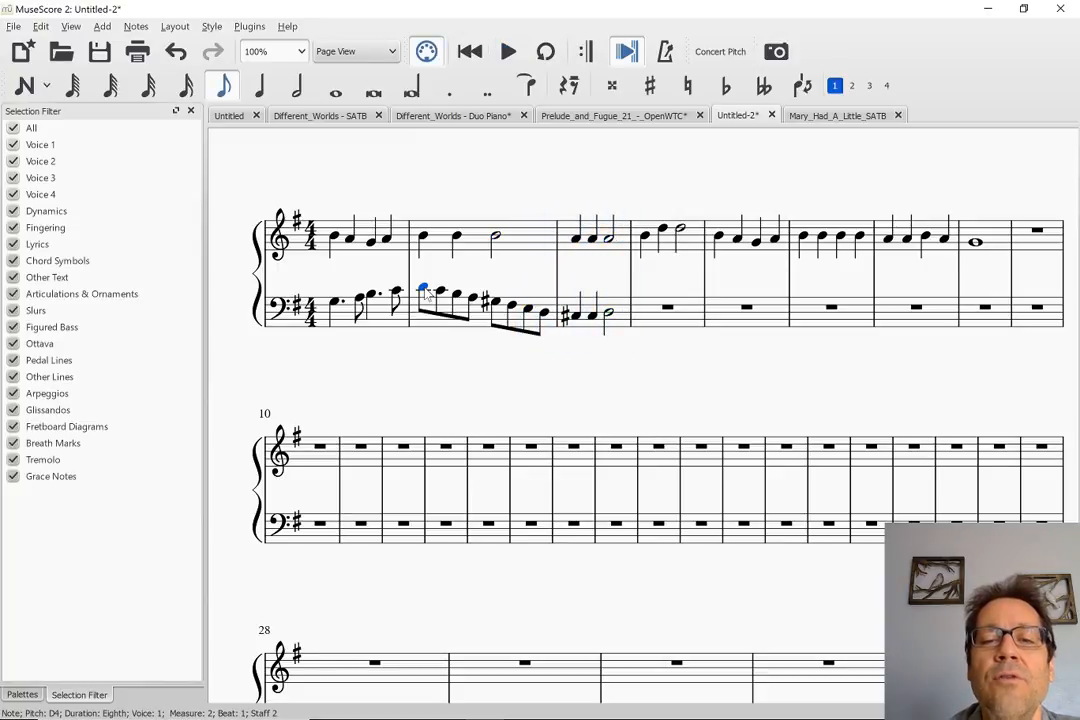
Shorten the C#3 on beat 1 of bass measure 3 to an eighth note and follow it with eighth notes B2, C#3 and E3
{"action": "left_click", "coordinate": [576, 316]}
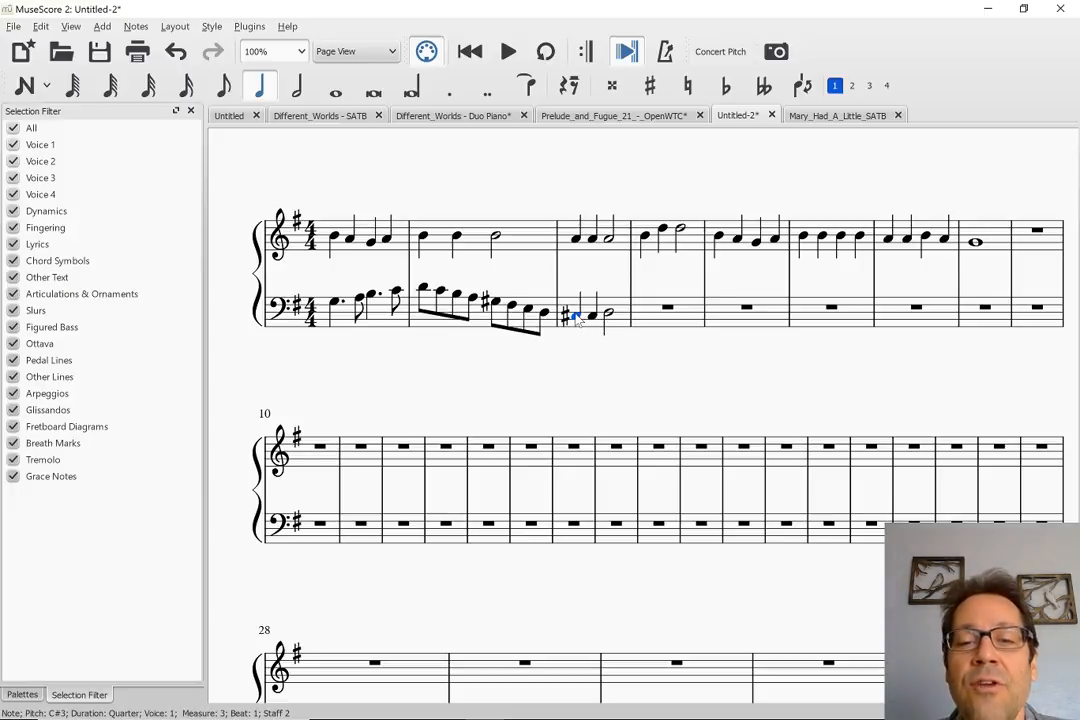
{"action": "key", "text": "4"}
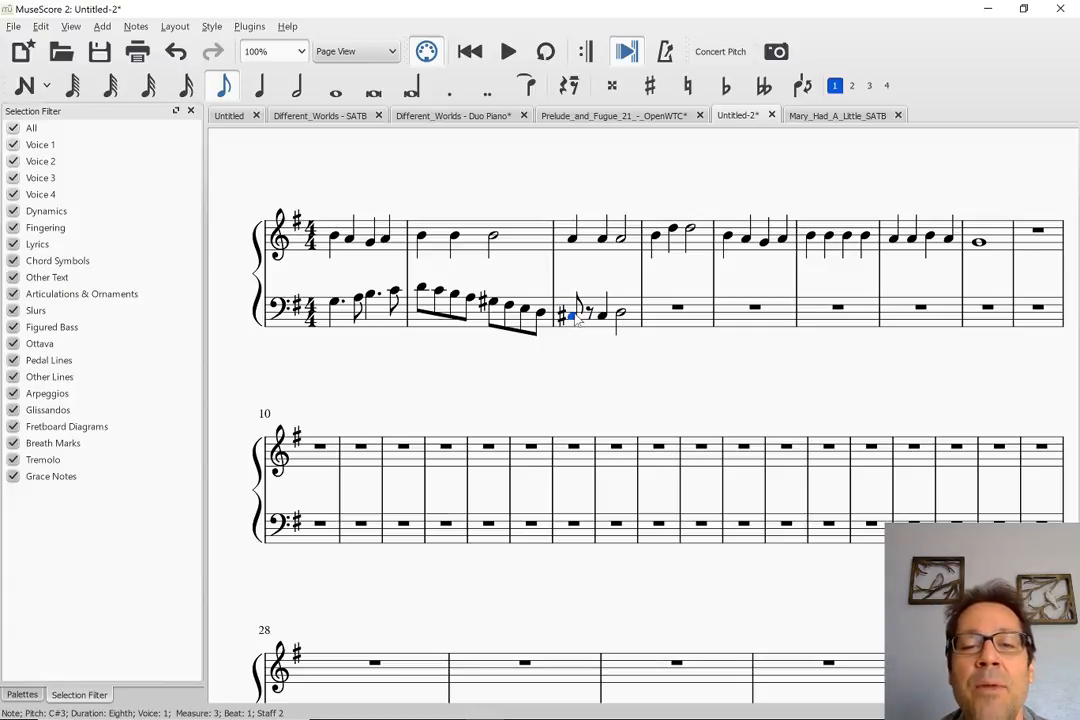
{"action": "key", "text": "Right"}
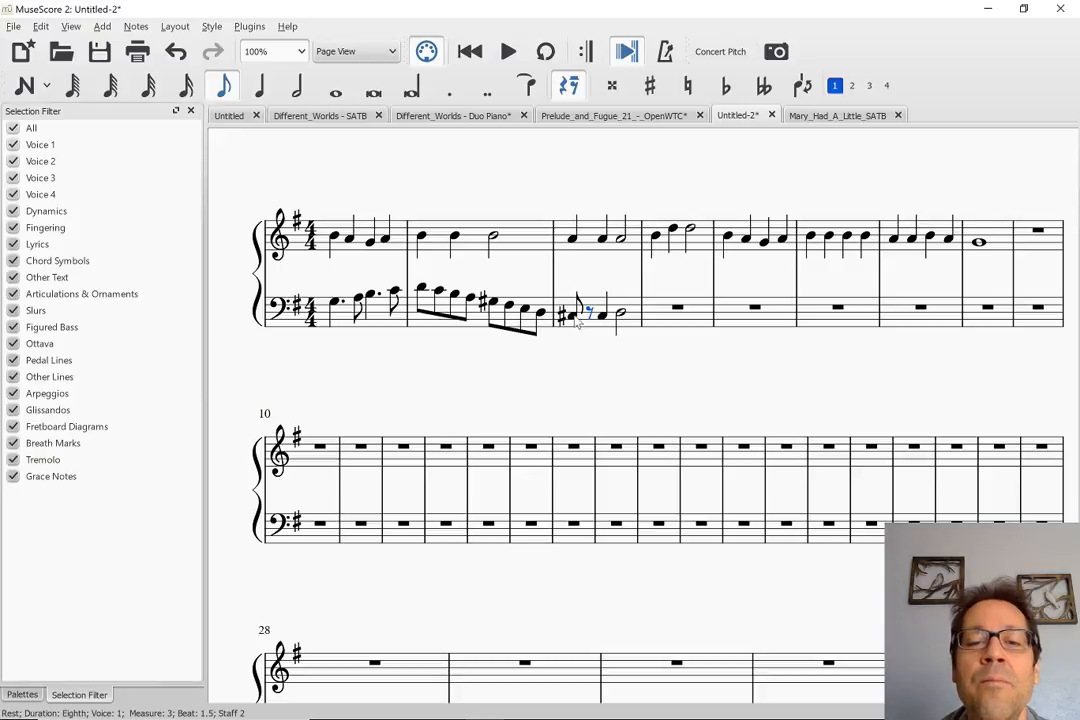
{"action": "key", "text": "Left"}
{"action": "key", "text": "n"}
{"action": "key", "text": "b"}
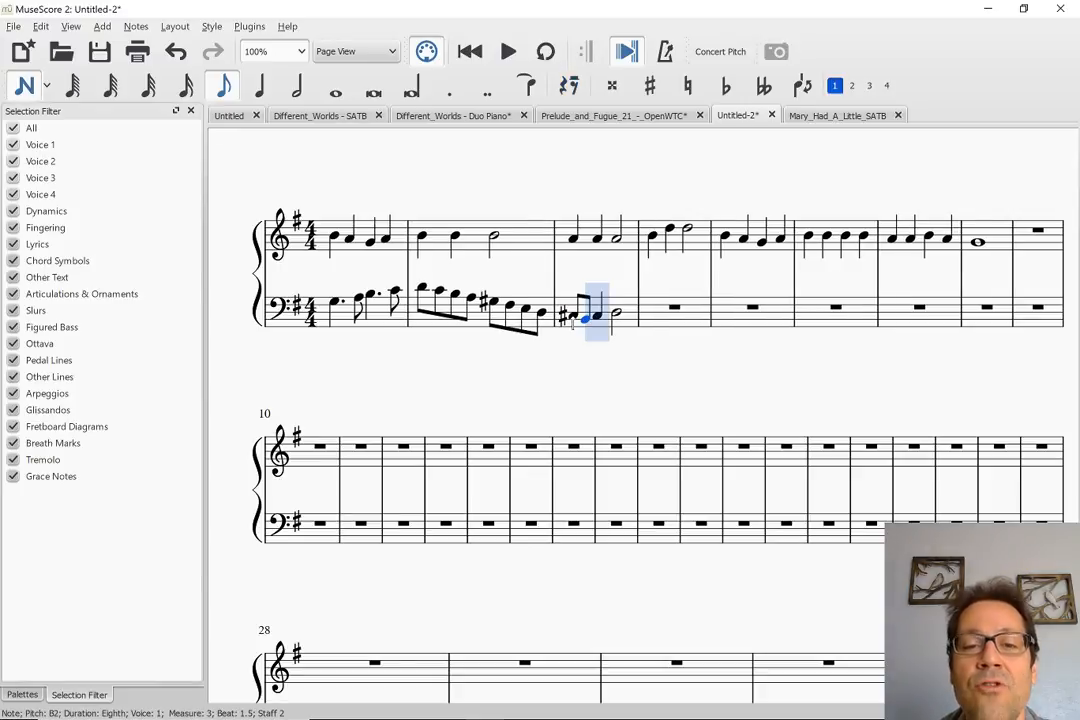
{"action": "key", "text": "c"}
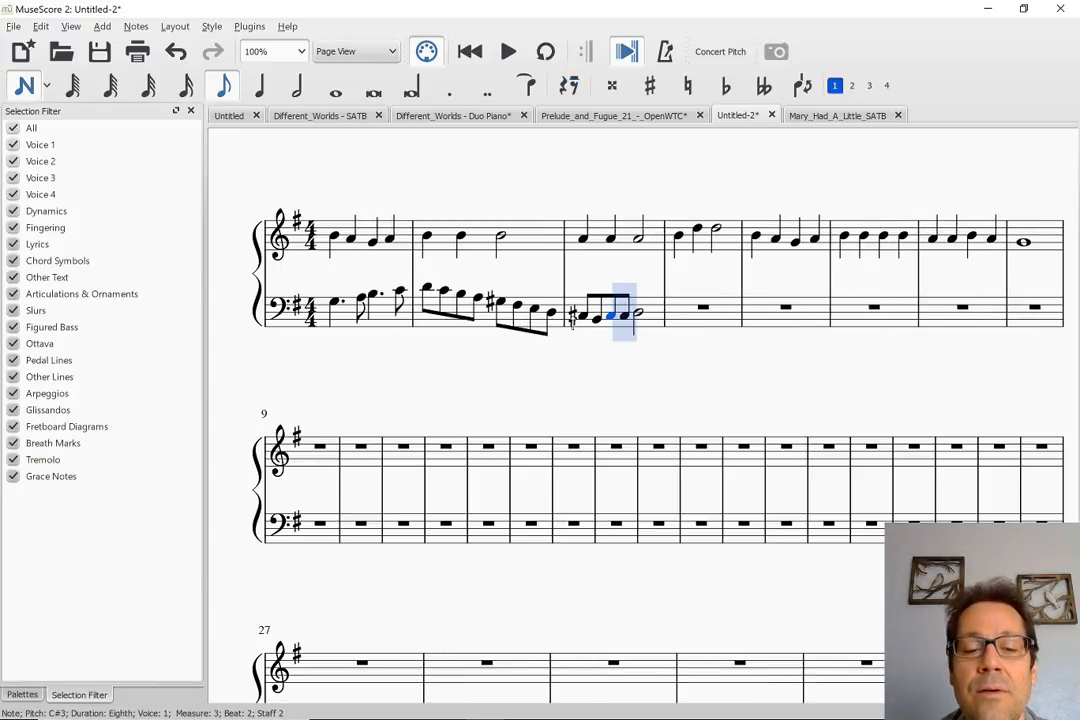
{"action": "key", "text": "d"}
{"action": "key", "text": "Escape"}
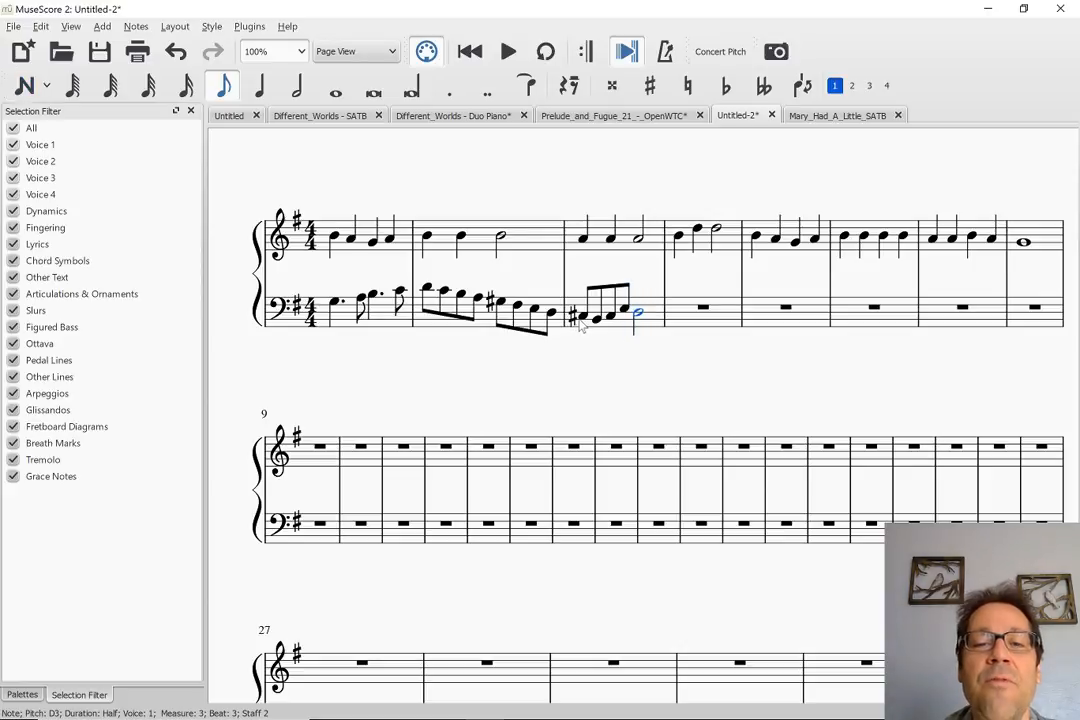
Play measure 3 from its bass C#3, then step through the bass notes up to the half note D3
{"action": "left_click", "coordinate": [583, 318]}
{"action": "key", "text": "space"}
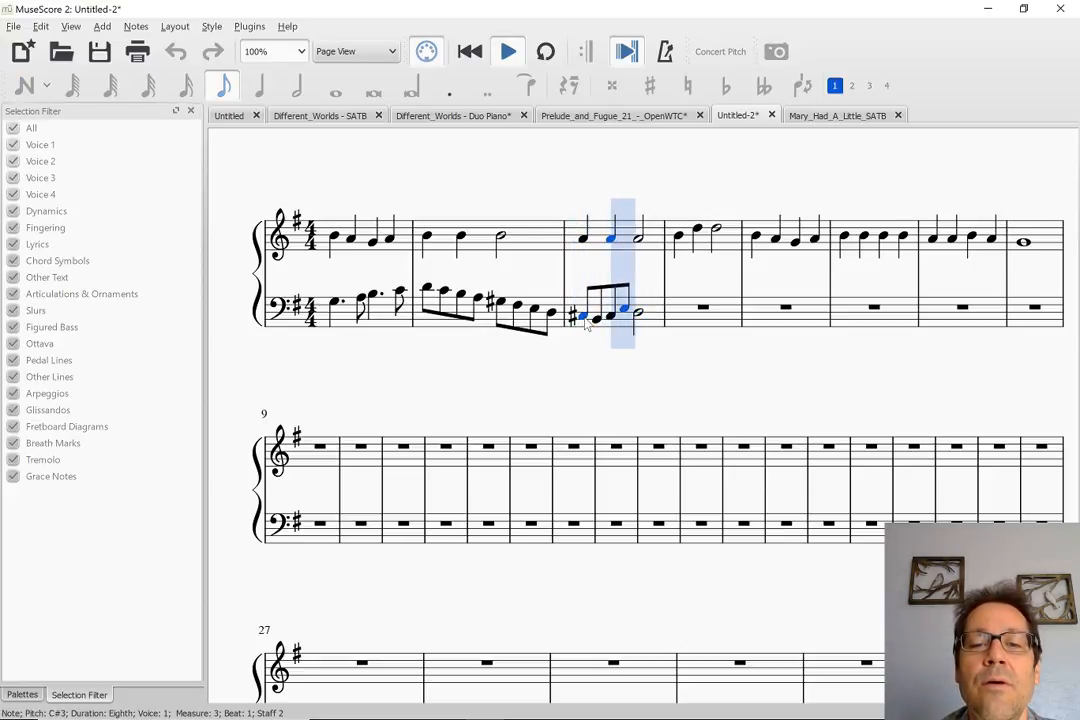
{"action": "key", "text": "space"}
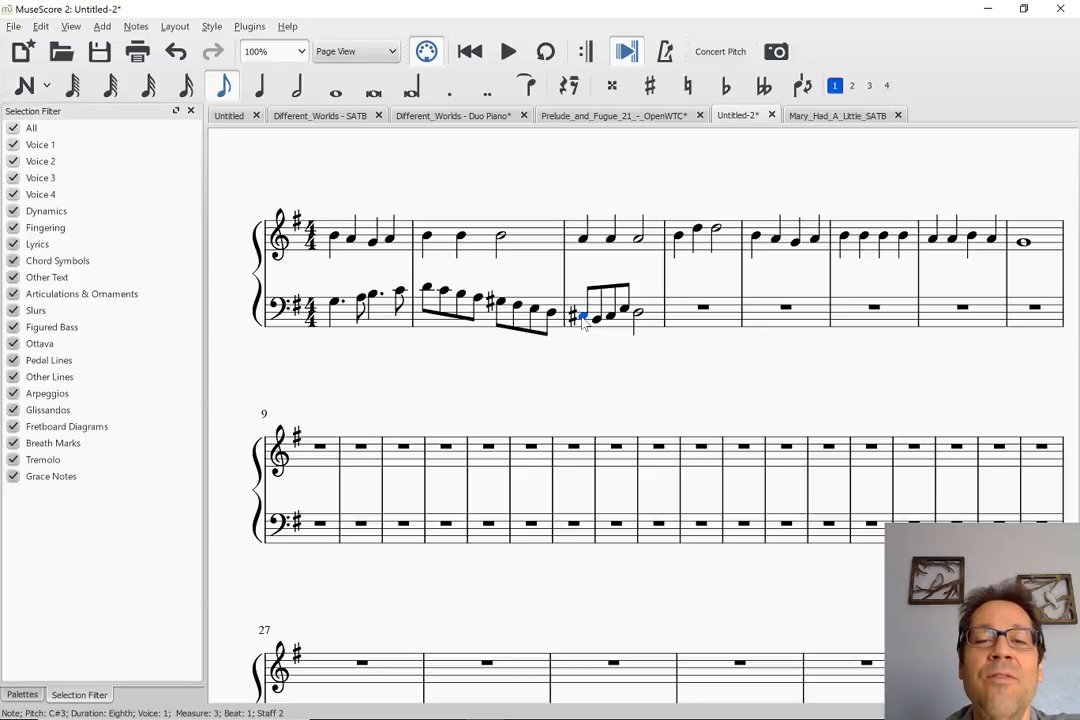
{"action": "key", "text": "Right"}
{"action": "key", "text": "Right"}
{"action": "key", "text": "Right"}
{"action": "key", "text": "Right"}
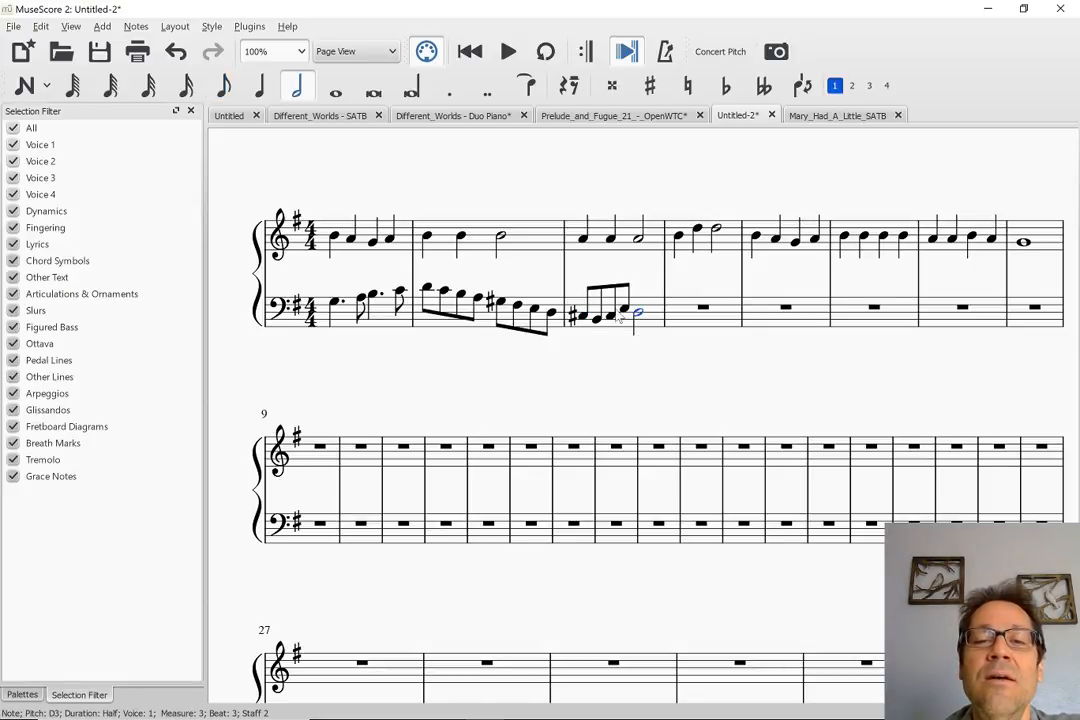
Play the first three measures from the opening bass G3 to hear the new eighth-note figure in context
{"action": "left_click", "coordinate": [583, 317]}
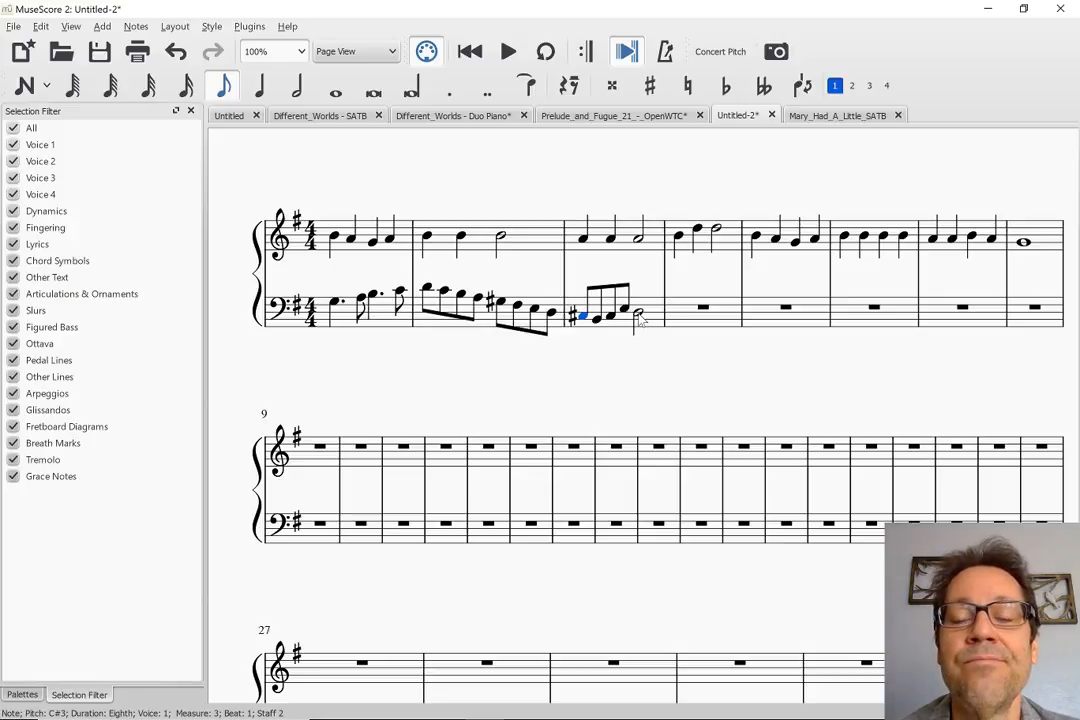
{"action": "left_click", "coordinate": [335, 305]}
{"action": "key", "text": "space"}
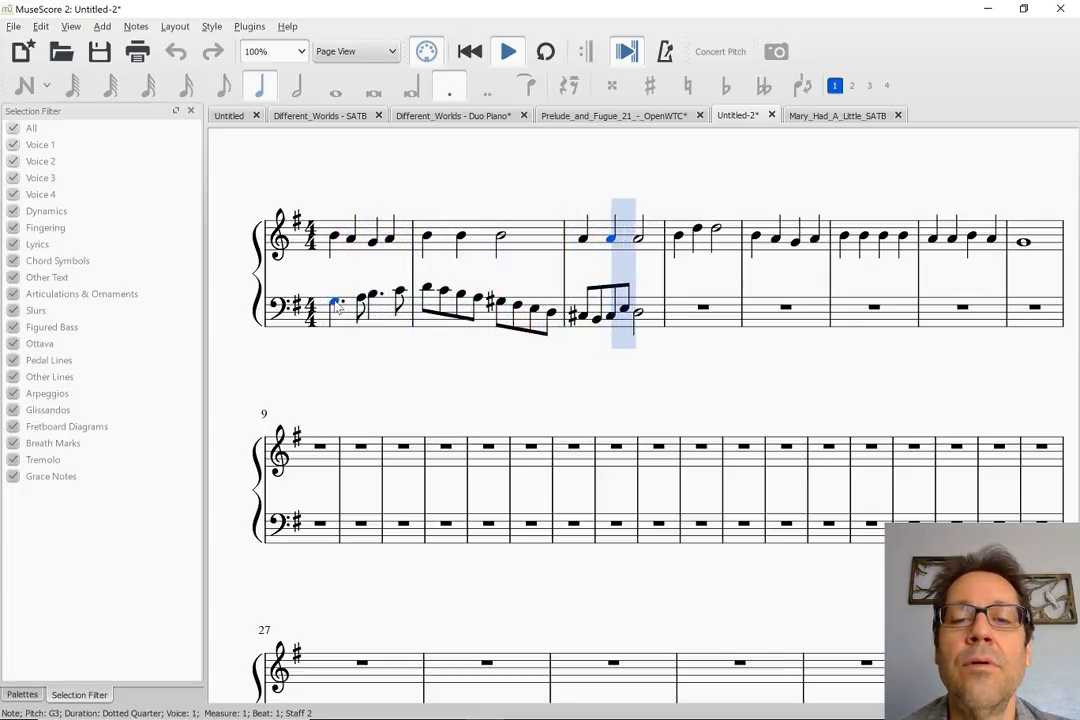
{"action": "key", "text": "space"}
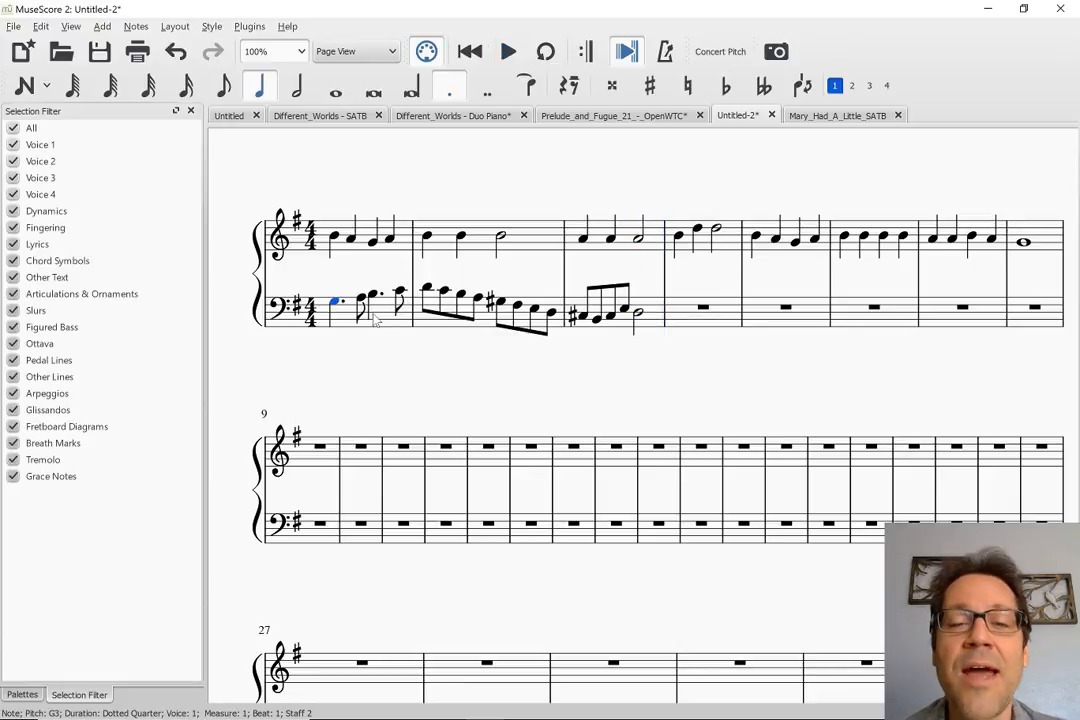
Raise the half note on beat 3 of bass measure 3 to F#3, then play the measure from its bass C#3
{"action": "left_click", "coordinate": [638, 314]}
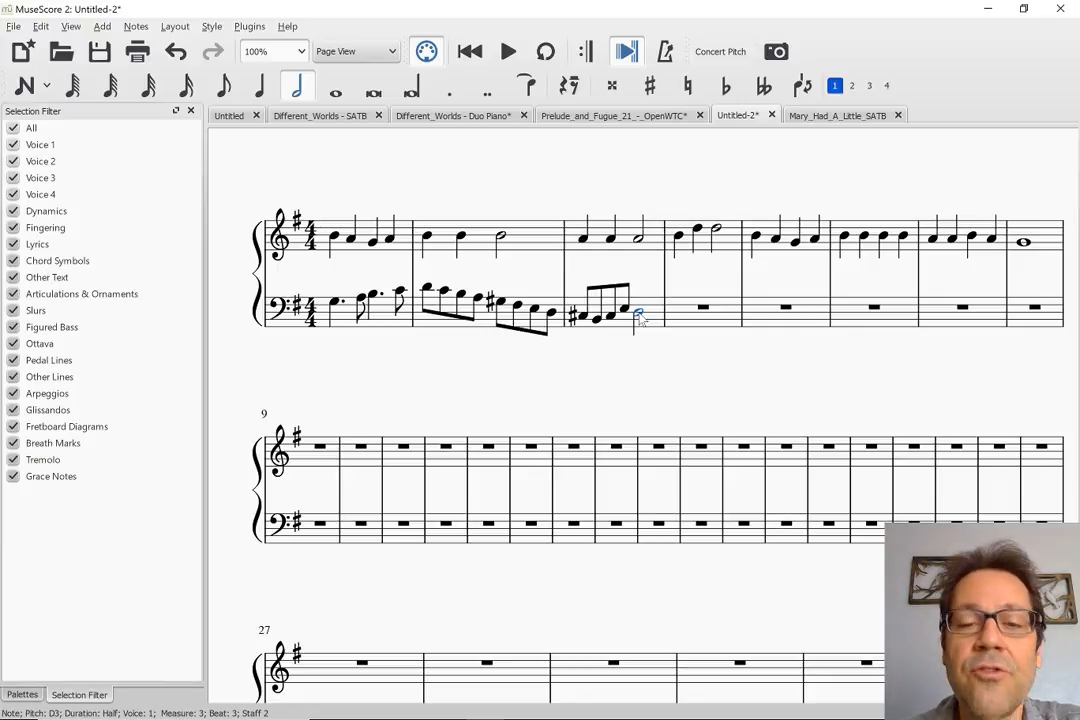
{"action": "key", "text": "Up"}
{"action": "key", "text": "Up"}
{"action": "key", "text": "Up"}
{"action": "key", "text": "Up"}
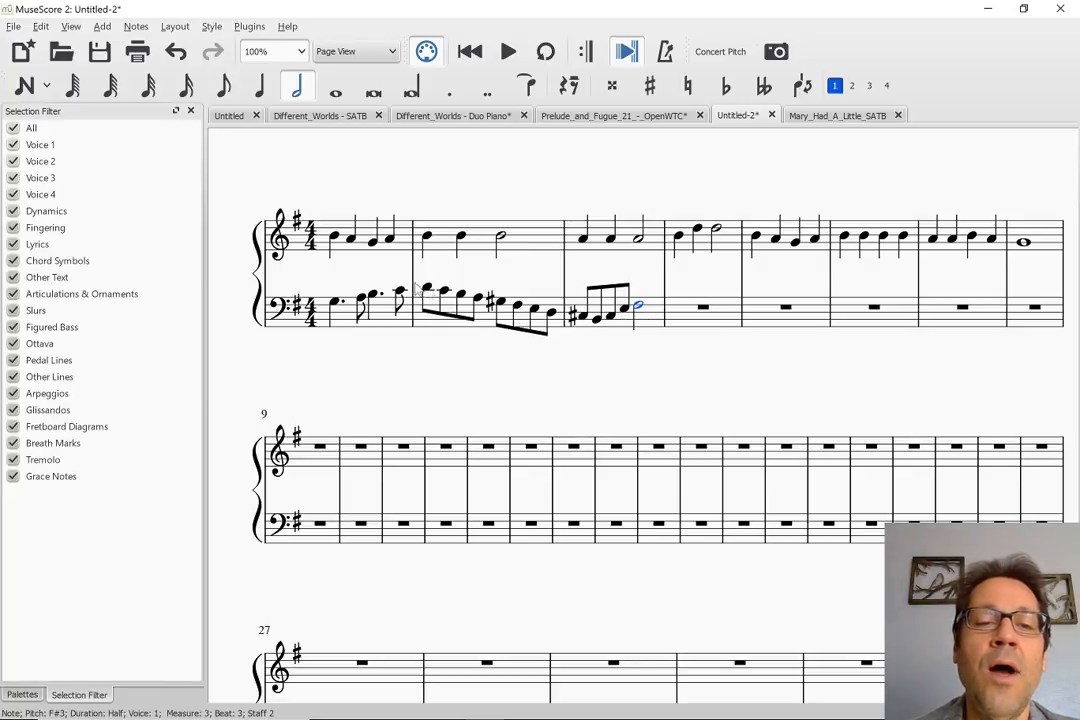
{"action": "left_click", "coordinate": [584, 316]}
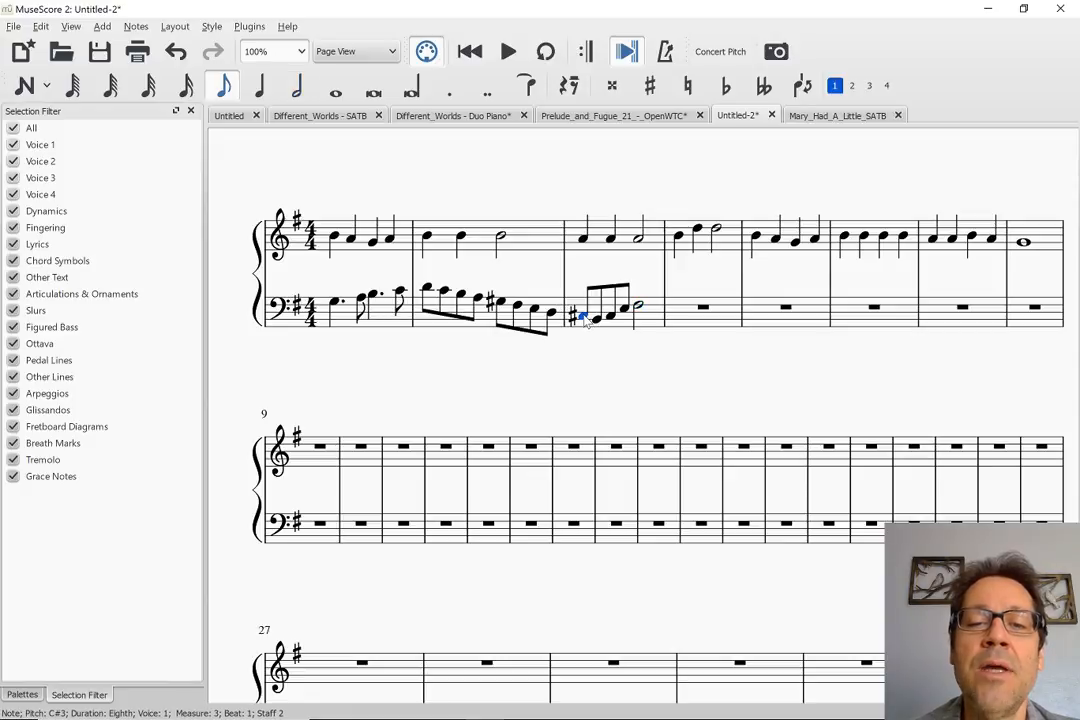
{"action": "key", "text": "space"}
{"action": "key", "text": "space"}
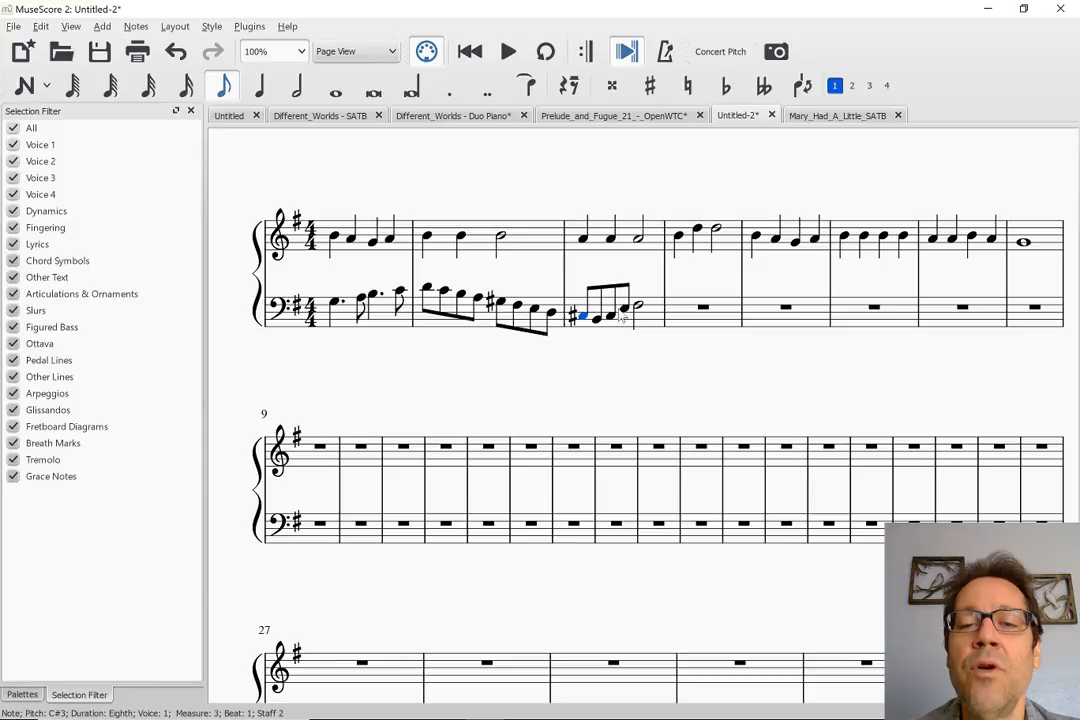
Change the second, third and fourth eighth notes of bass measure 3 to D3, E3 and G3, then play the measure
{"action": "left_click", "coordinate": [597, 319]}
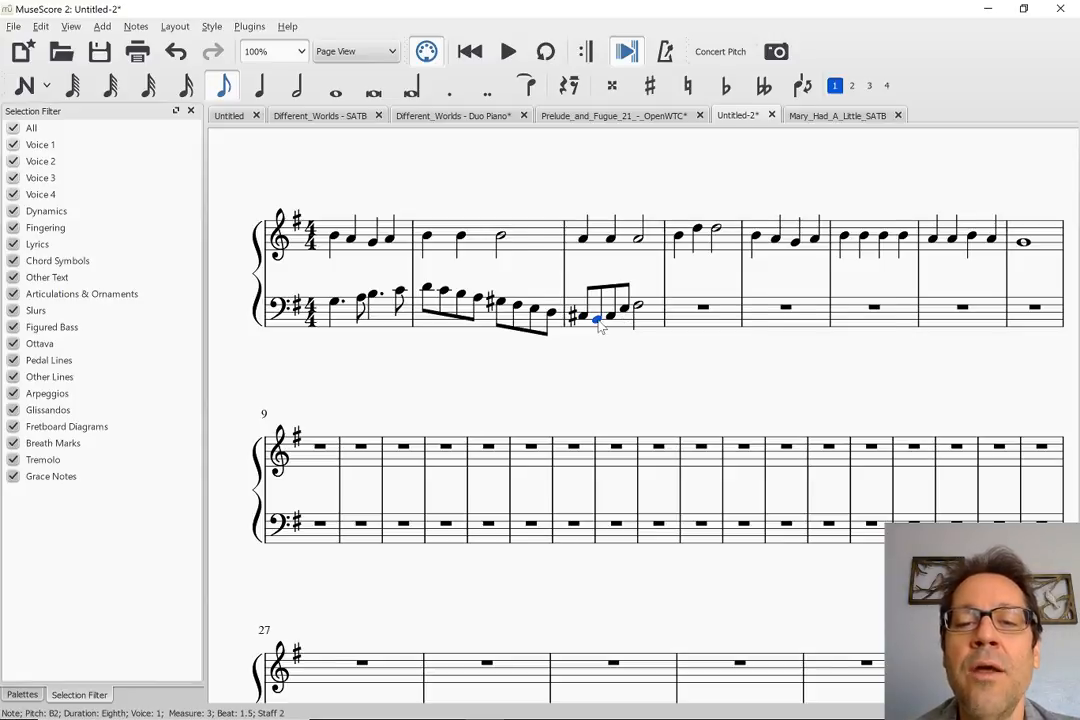
{"action": "key", "text": "Up"}
{"action": "key", "text": "Up"}
{"action": "key", "text": "Up"}
{"action": "key", "text": "Right"}
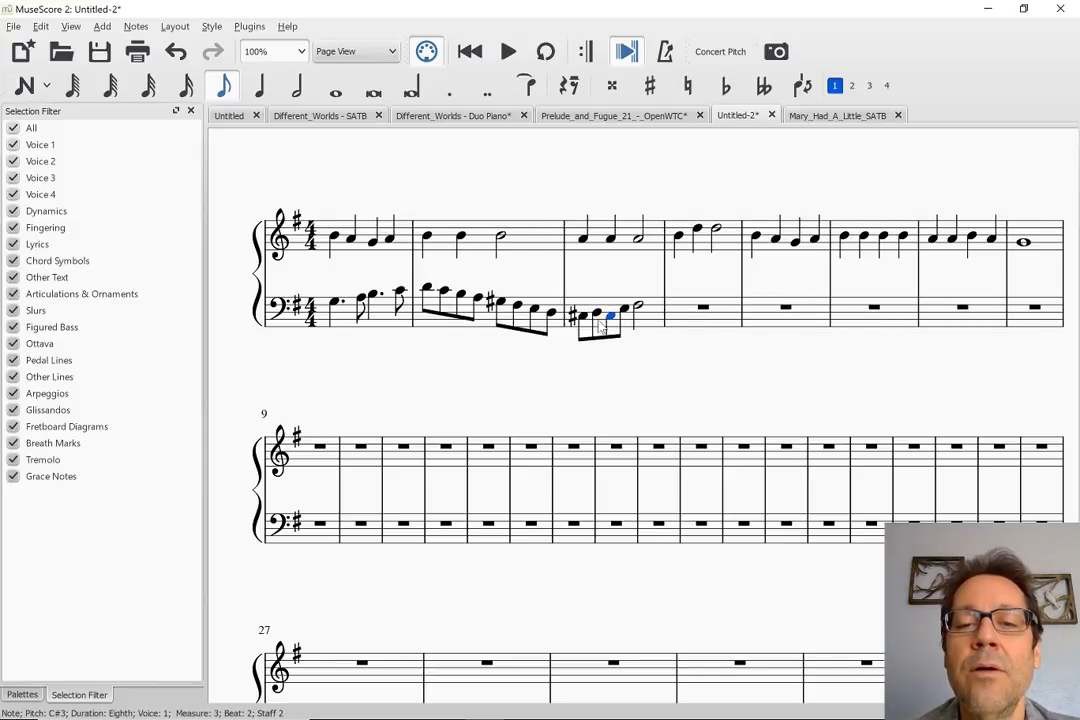
{"action": "key", "text": "Right"}
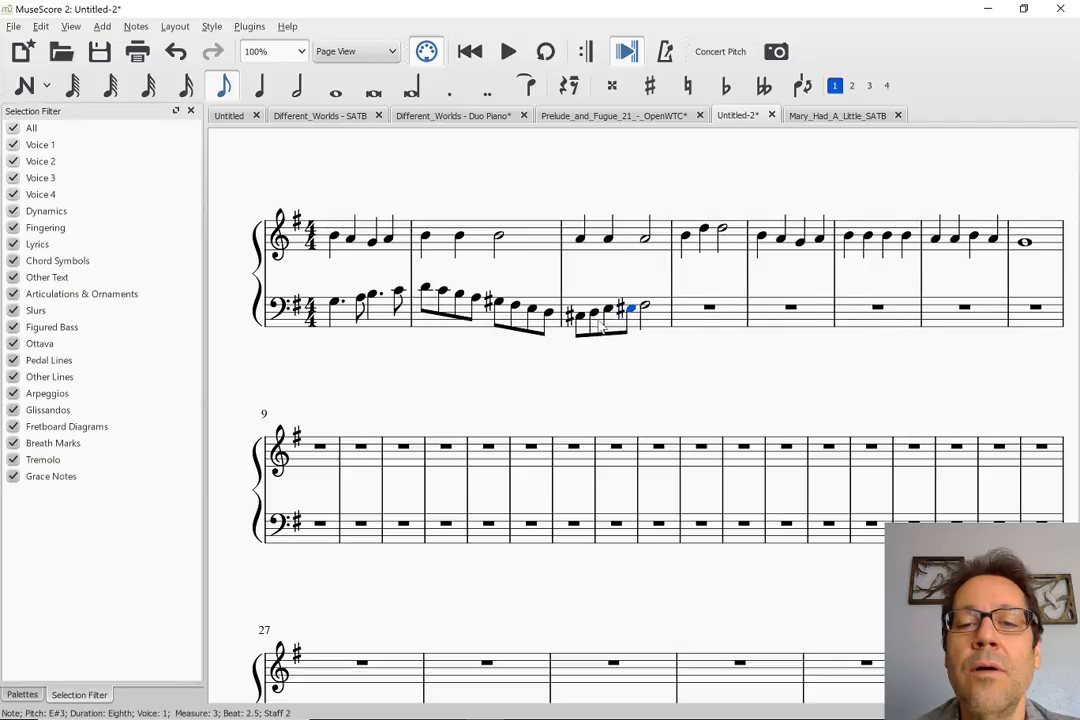
{"action": "key", "text": "Up"}
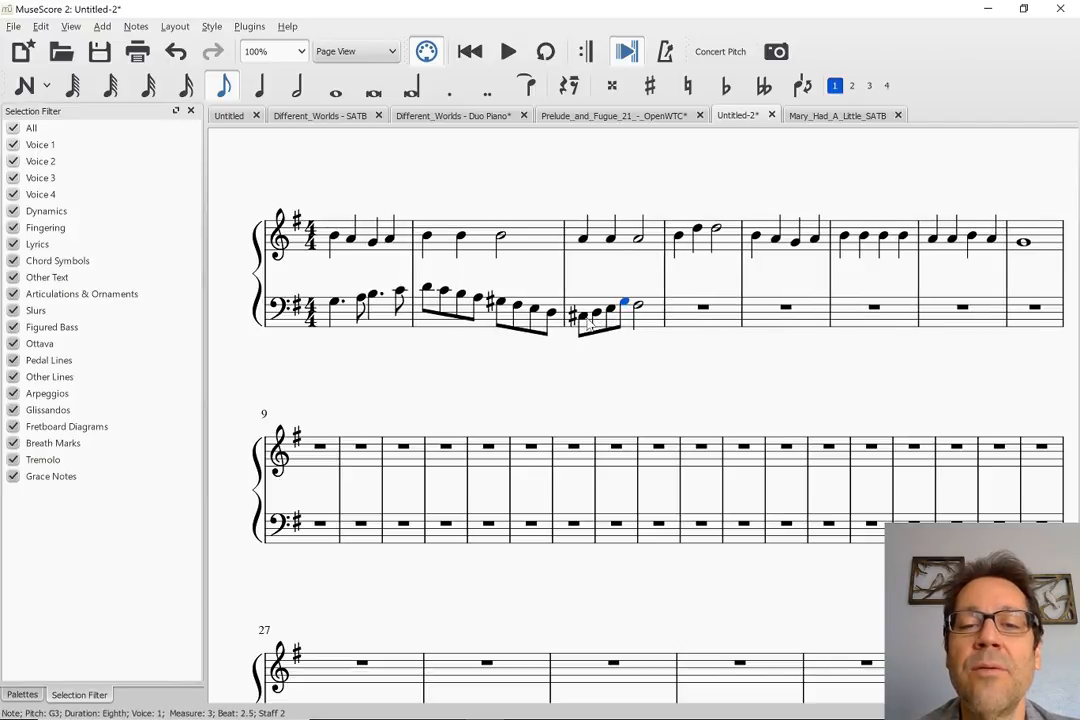
{"action": "left_click", "coordinate": [590, 322]}
{"action": "key", "text": "space"}
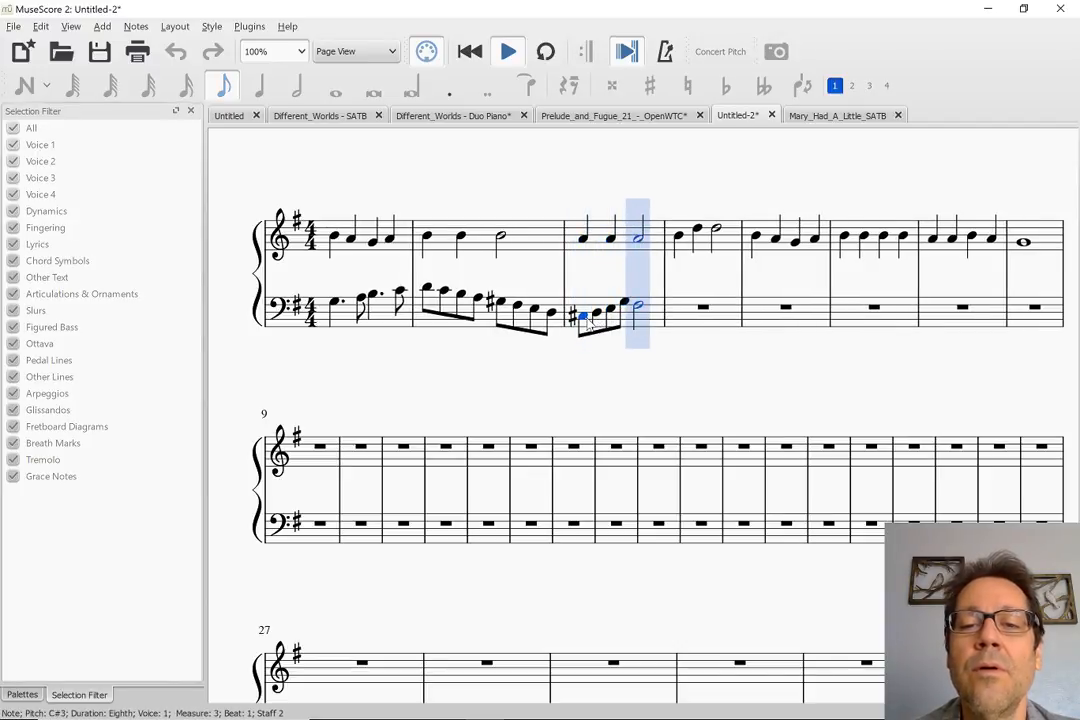
{"action": "key", "text": "space"}
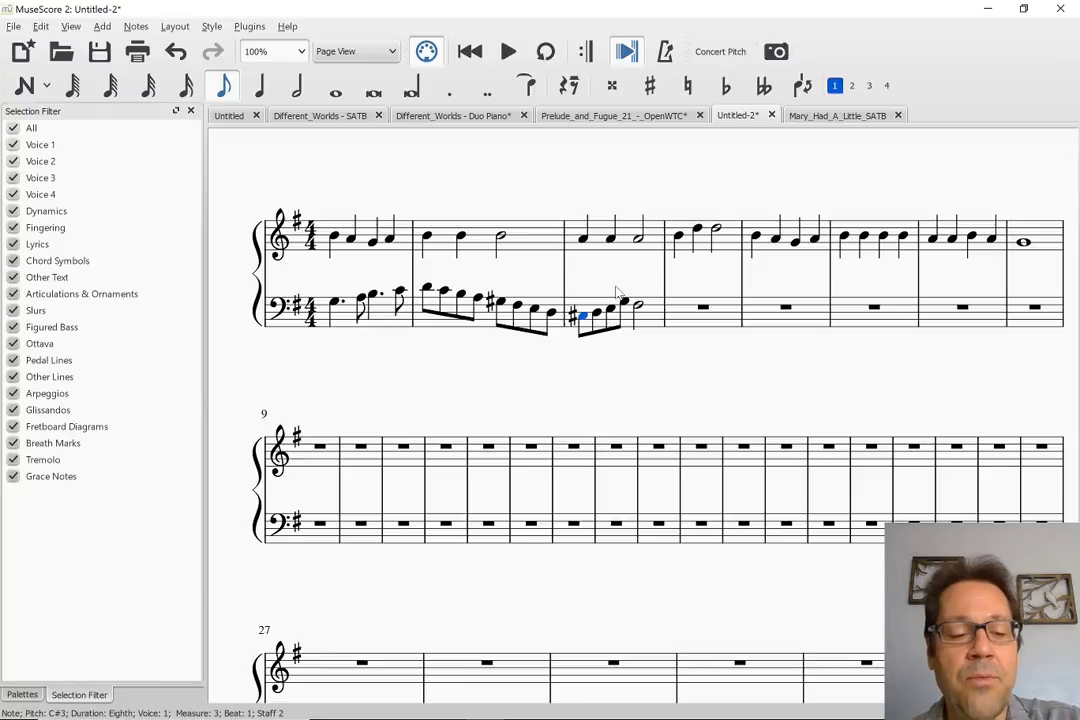
Undo the pitch changes to the last three bass eighth notes of measure 3, then redo them
{"action": "key", "text": "ctrl+z"}
{"action": "key", "text": "ctrl+z"}
{"action": "key", "text": "ctrl+z"}
{"action": "key", "text": "ctrl+z"}
{"action": "key", "text": "ctrl+z"}
{"action": "key", "text": "ctrl+z"}
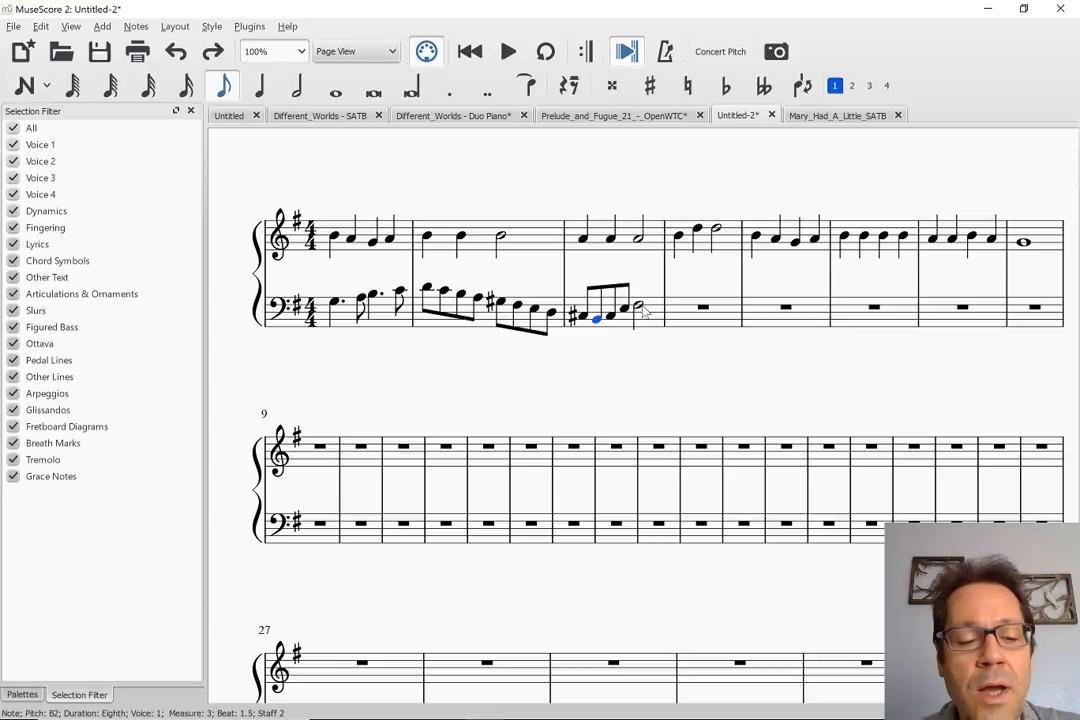
{"action": "key", "text": "ctrl+y"}
{"action": "key", "text": "ctrl+y"}
{"action": "key", "text": "ctrl+y"}
{"action": "key", "text": "ctrl+y"}
{"action": "key", "text": "ctrl+y"}
{"action": "key", "text": "ctrl+y"}
{"action": "key", "text": "ctrl+y"}
{"action": "key", "text": "ctrl+y"}
{"action": "key", "text": "ctrl+y"}
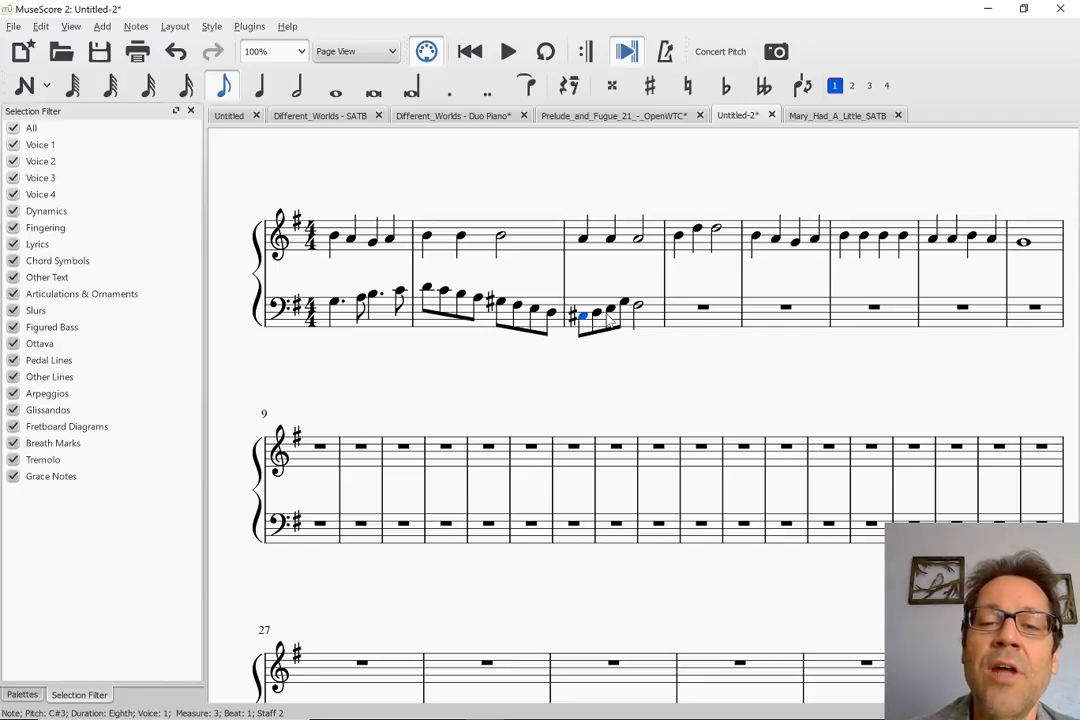
Audition measure 3's bass G3 and measure 4's treble B4, then check measure 4's harmony in Mary_Had_A_Little_SATB
{"action": "left_click", "coordinate": [624, 304]}
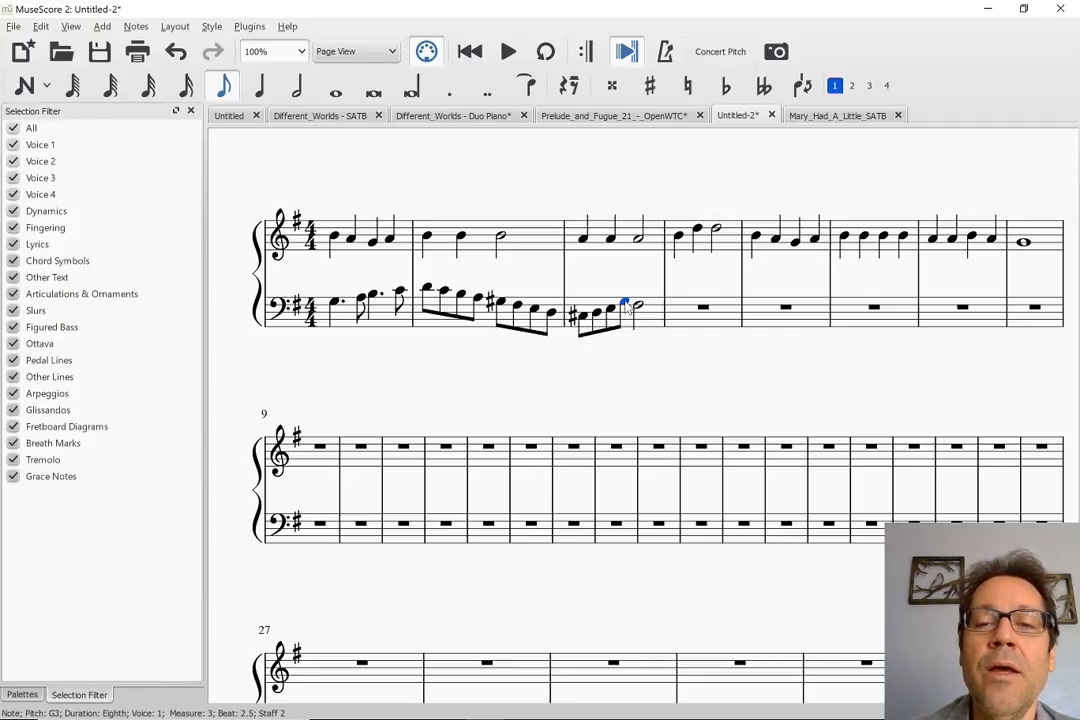
{"action": "left_click", "coordinate": [678, 237]}
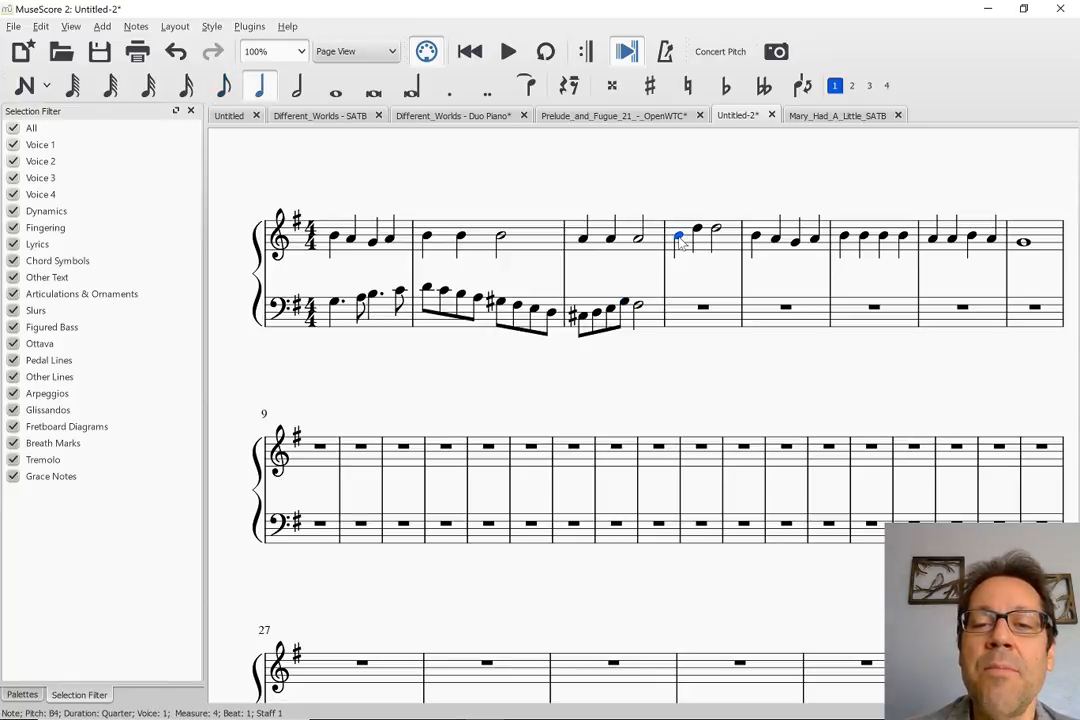
{"action": "left_click", "coordinate": [818, 116]}
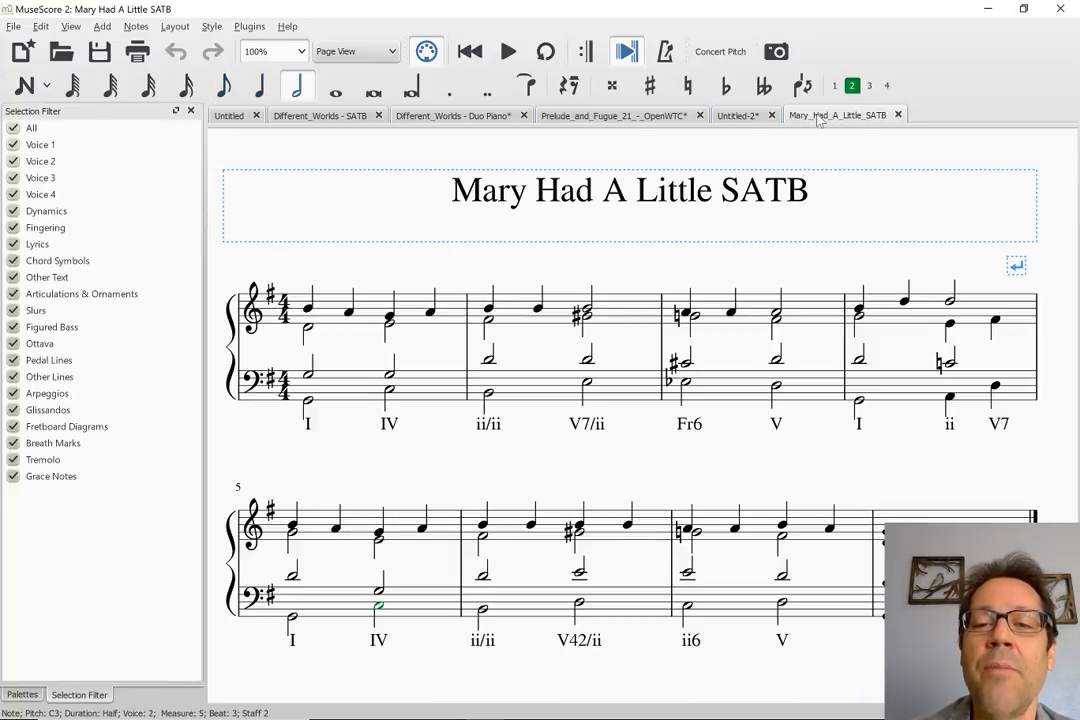
{"action": "left_click", "coordinate": [738, 115]}
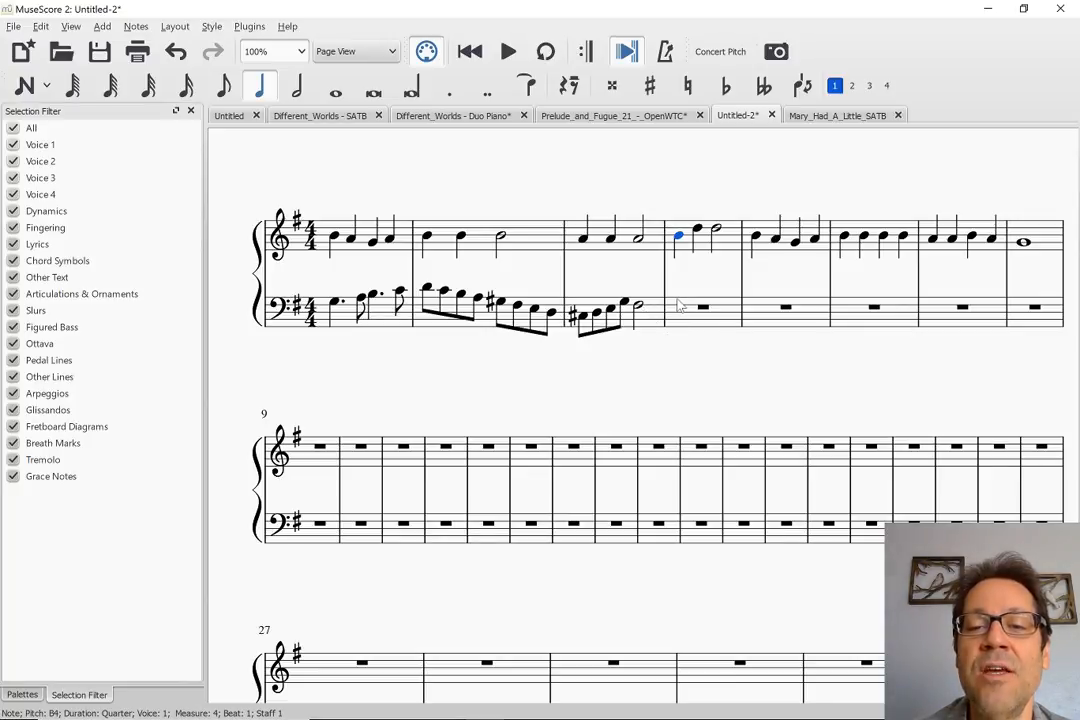
Enter a quarter note G3 on beat 1 of bass measure 4 in Untitled-2
{"action": "left_click", "coordinate": [679, 305]}
{"action": "key", "text": "n"}
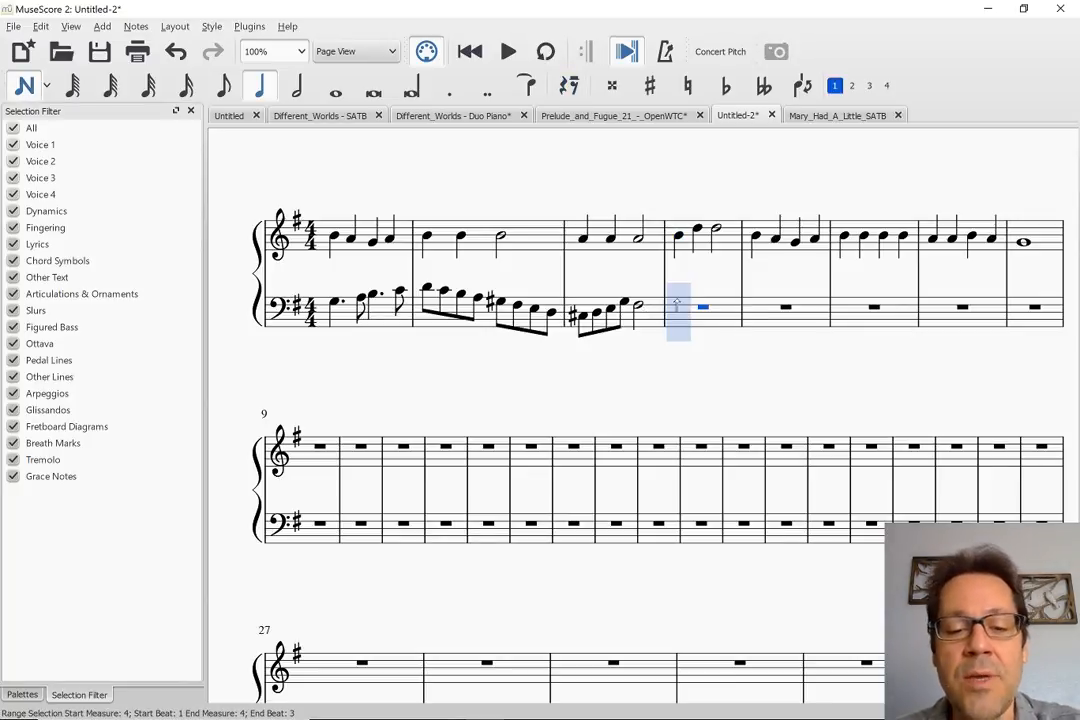
{"action": "key", "text": "6"}
{"action": "key", "text": "5"}
{"action": "key", "text": "g"}
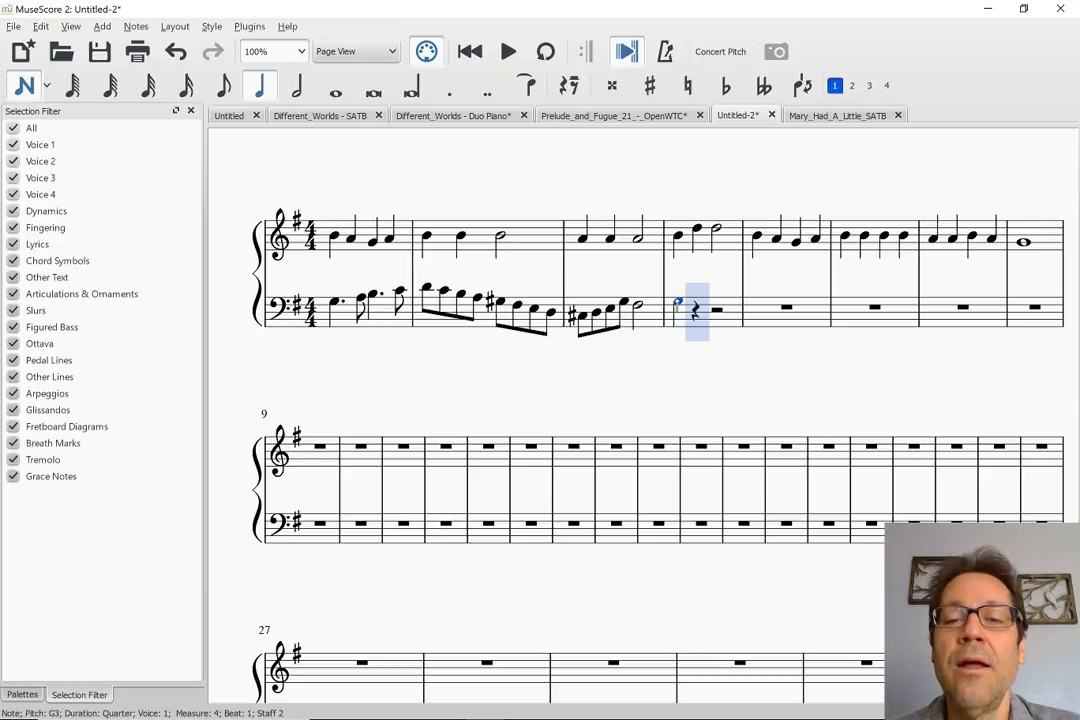
Replace the half note on beat 3 of bass measure 3 with four eighth notes: F#3, D3, E3 and F#3
{"action": "left_click", "coordinate": [638, 306]}
{"action": "key", "text": "n"}
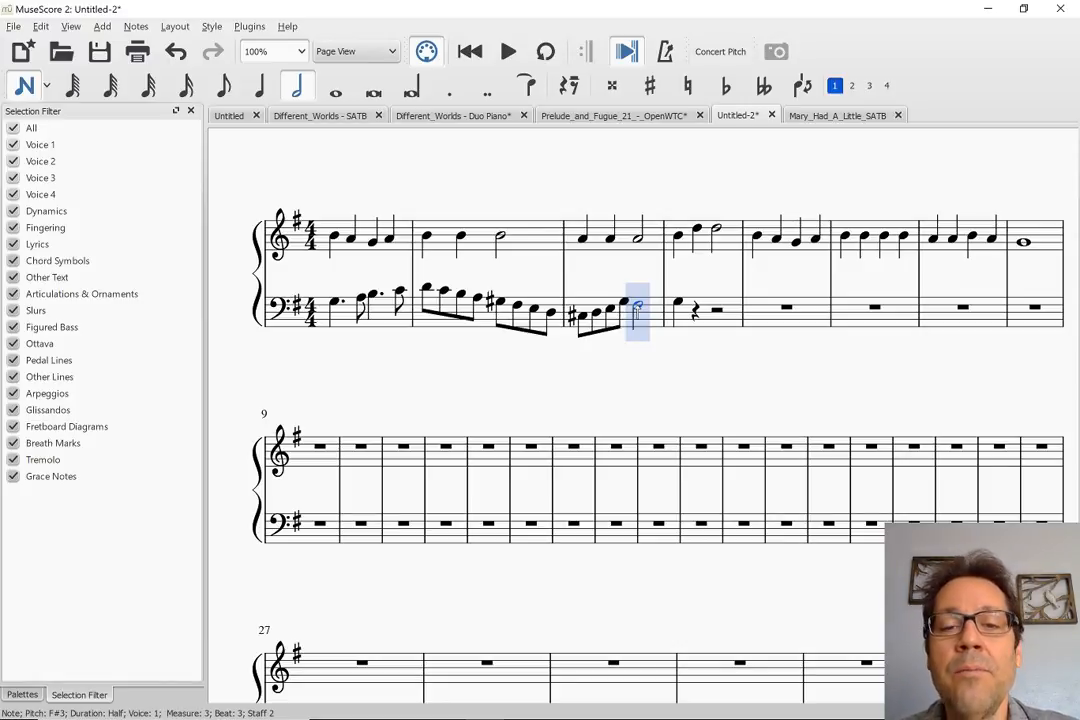
{"action": "key", "text": "4"}
{"action": "key", "text": "f"}
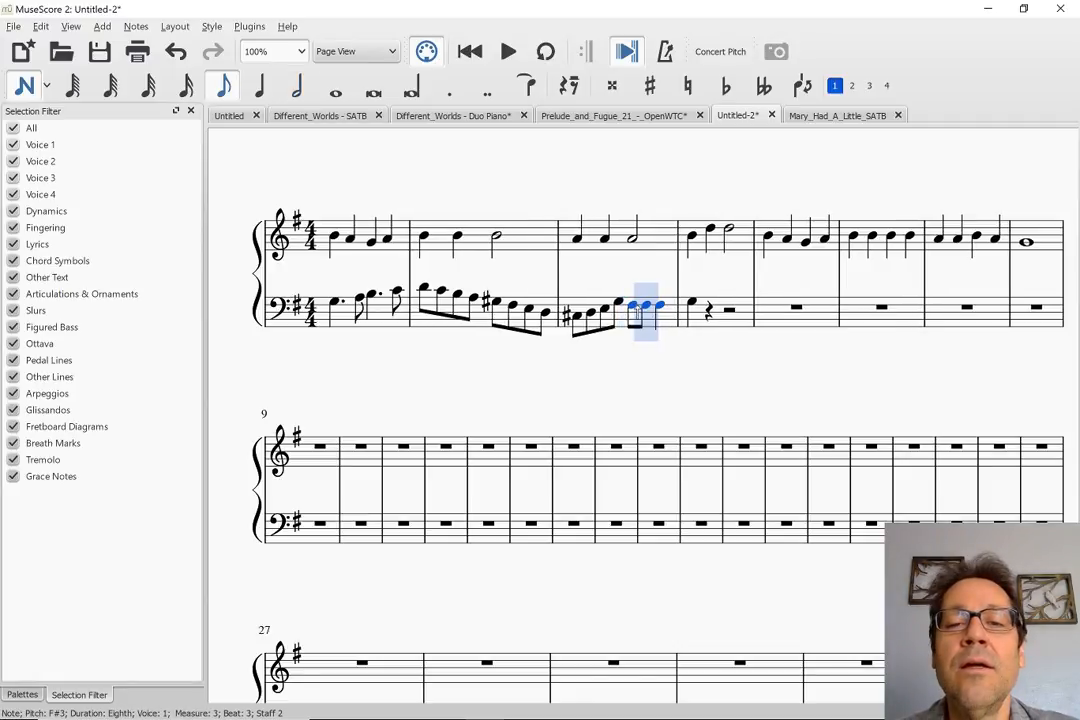
{"action": "key", "text": "d"}
{"action": "key", "text": "e"}
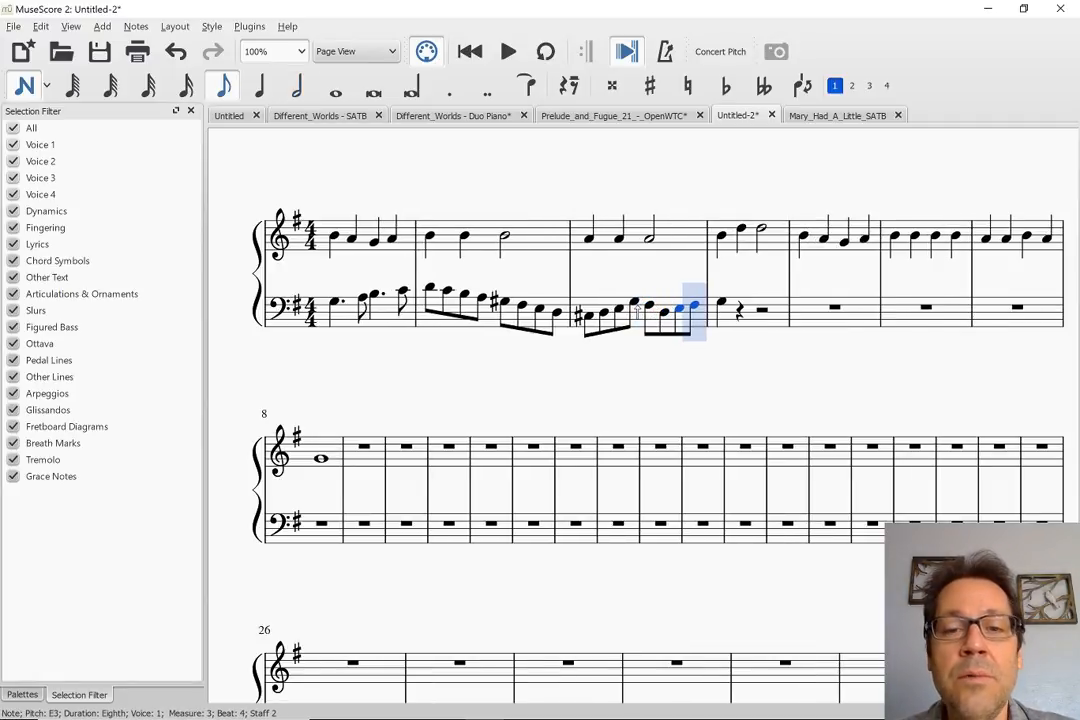
{"action": "key", "text": "f"}
{"action": "key", "text": "Escape"}
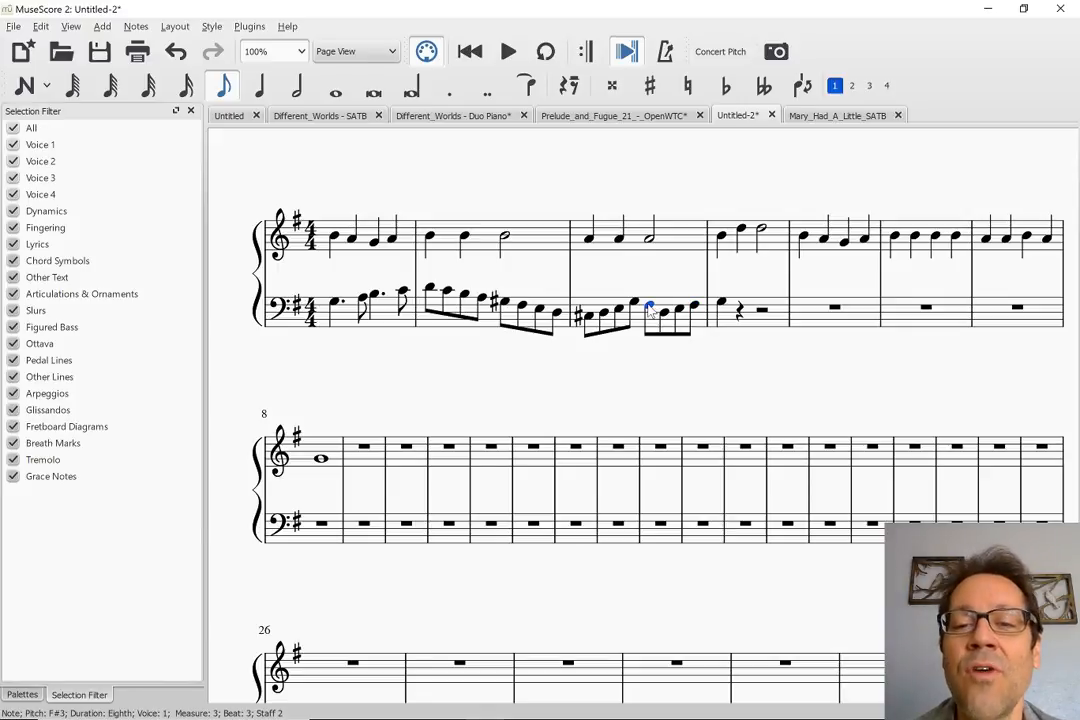
Lengthen the G3 on beat 1 of bass measure 4 to a half note
{"action": "left_click", "coordinate": [721, 304]}
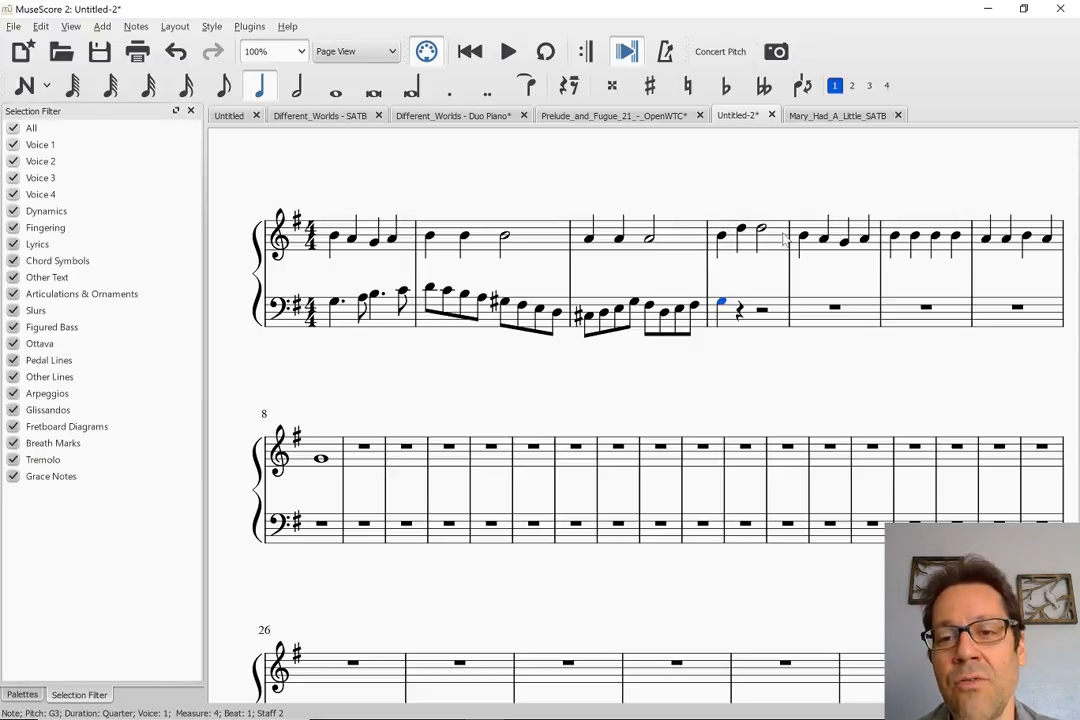
{"action": "key", "text": "6"}
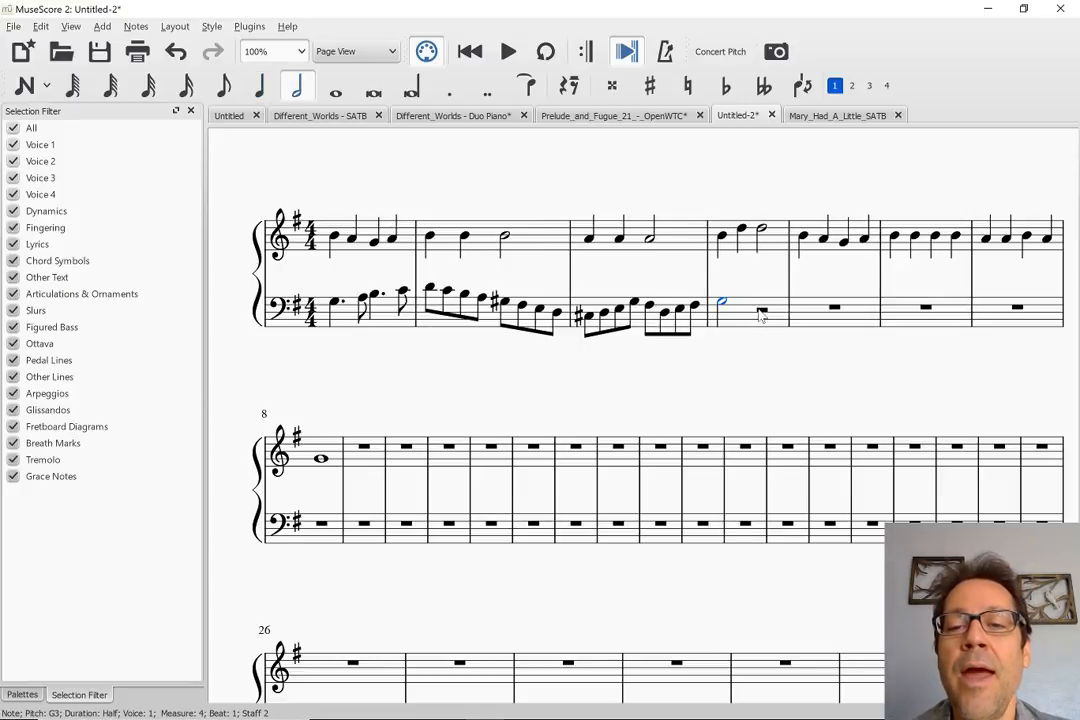
{"action": "left_click", "coordinate": [762, 314]}
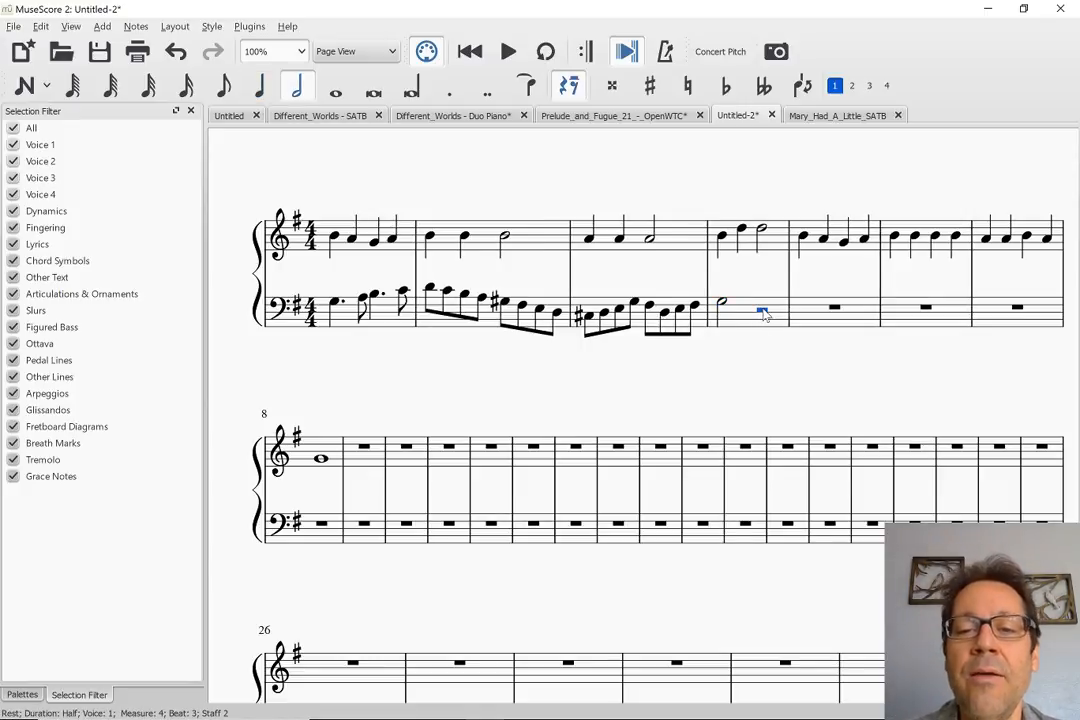
Enter a quarter note G2 on beat 1 of bass measure 5
{"action": "left_click", "coordinate": [835, 310]}
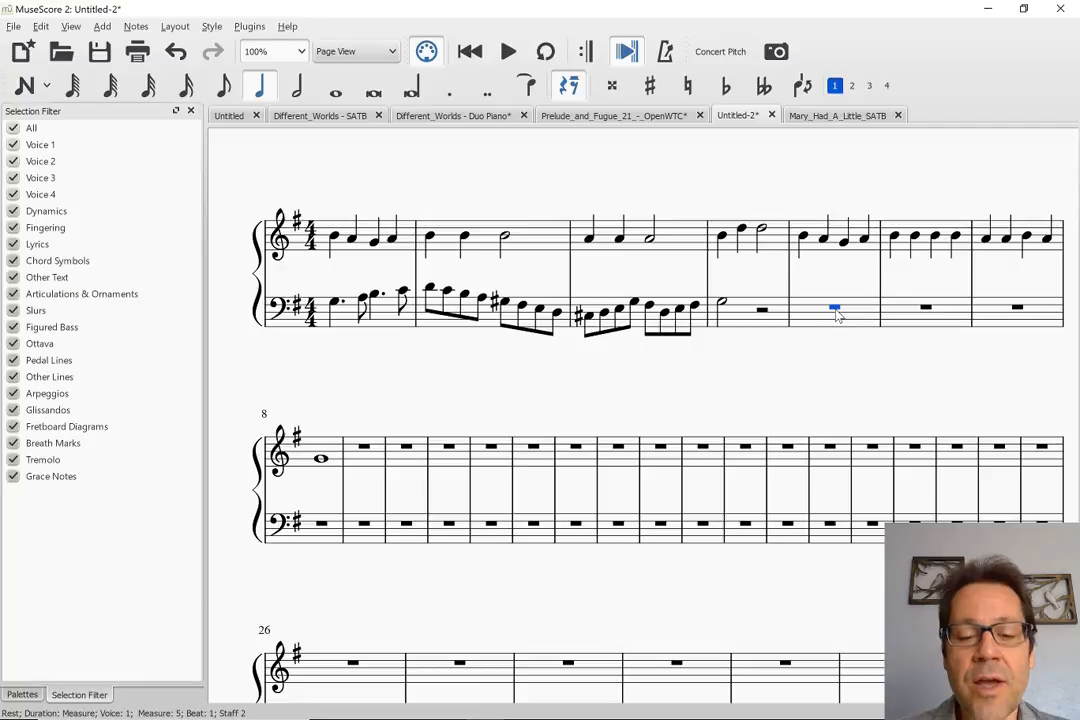
{"action": "key", "text": "n"}
{"action": "key", "text": "g"}
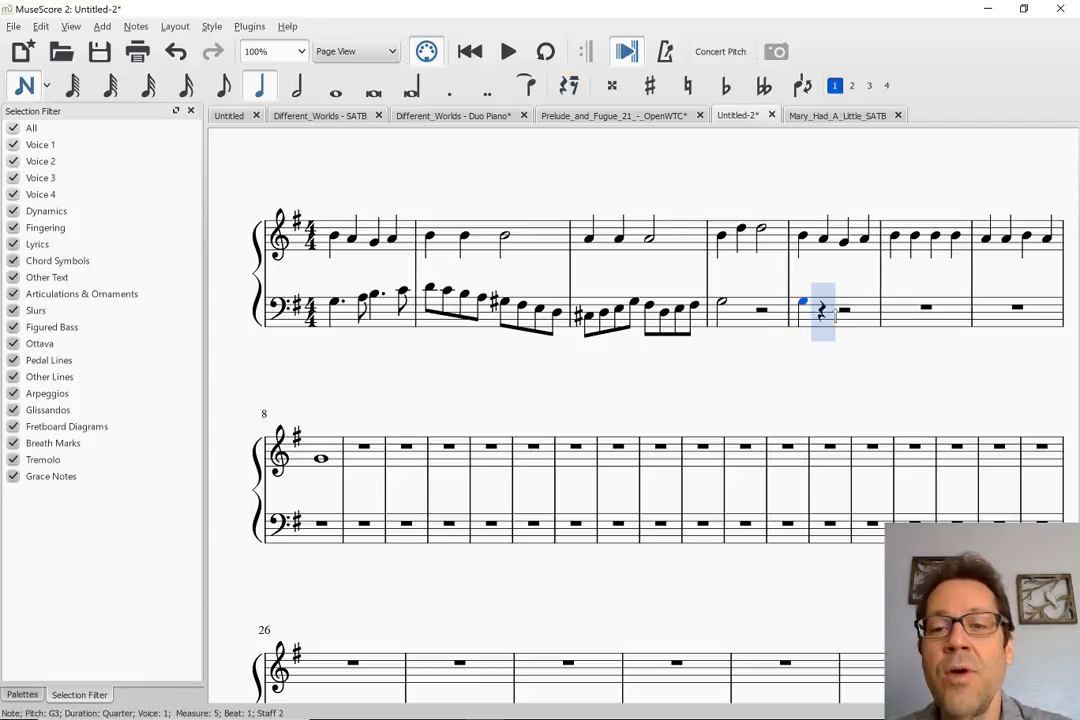
{"action": "key", "text": "ctrl+Down"}
{"action": "key", "text": "Escape"}
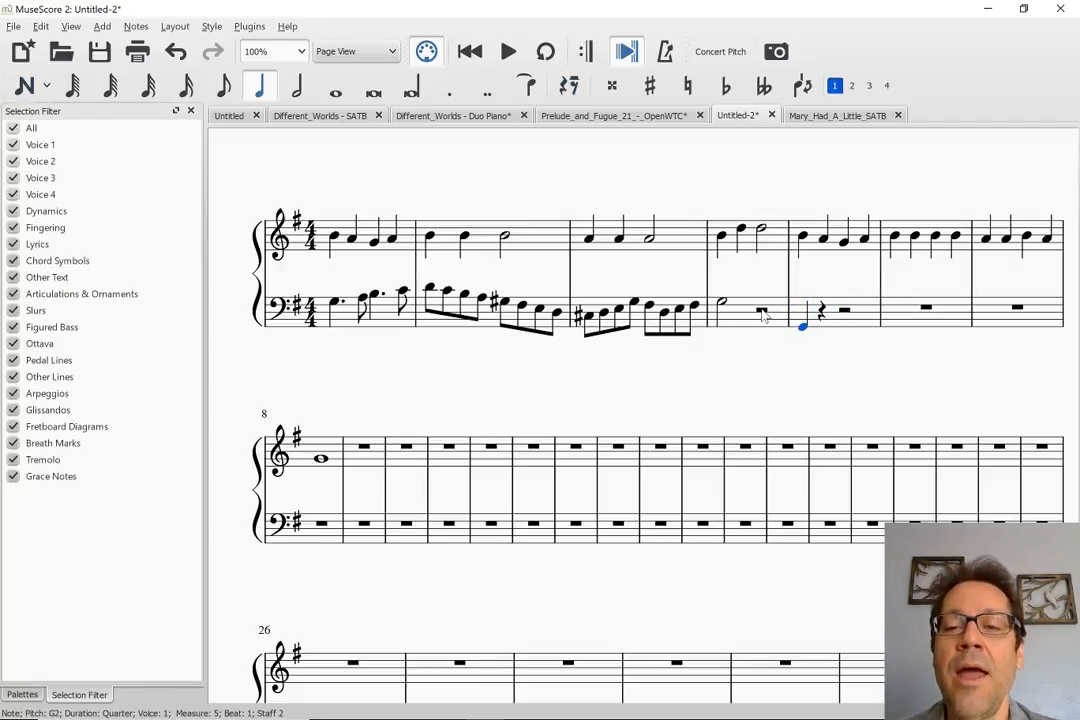
Fill beats 3 and 4 of bass measure 4 with descending eighth notes B3, G3, D3 and B2
{"action": "left_click", "coordinate": [761, 312]}
{"action": "key", "text": "n"}
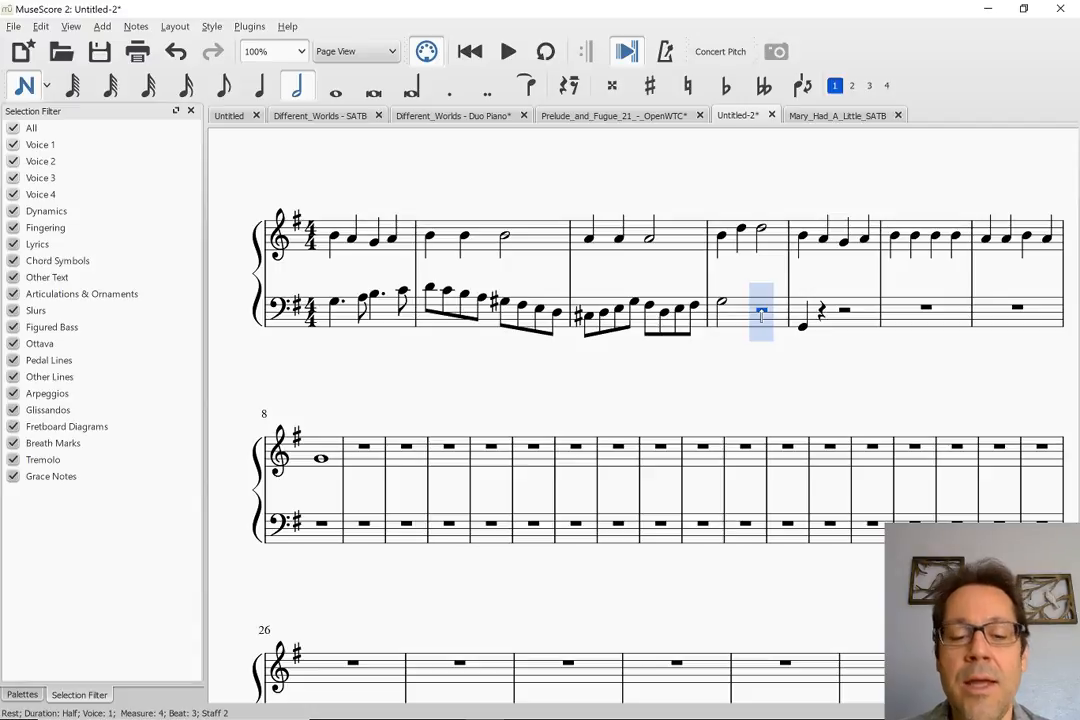
{"action": "key", "text": "b"}
{"action": "key", "text": "ctrl+z"}
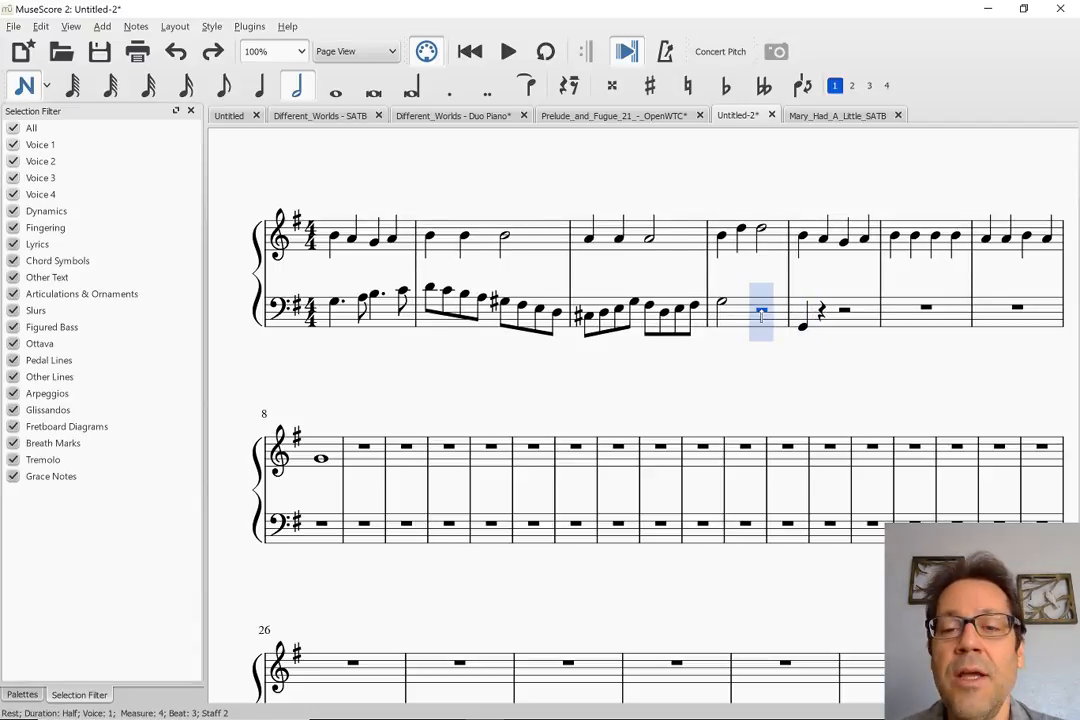
{"action": "key", "text": "3"}
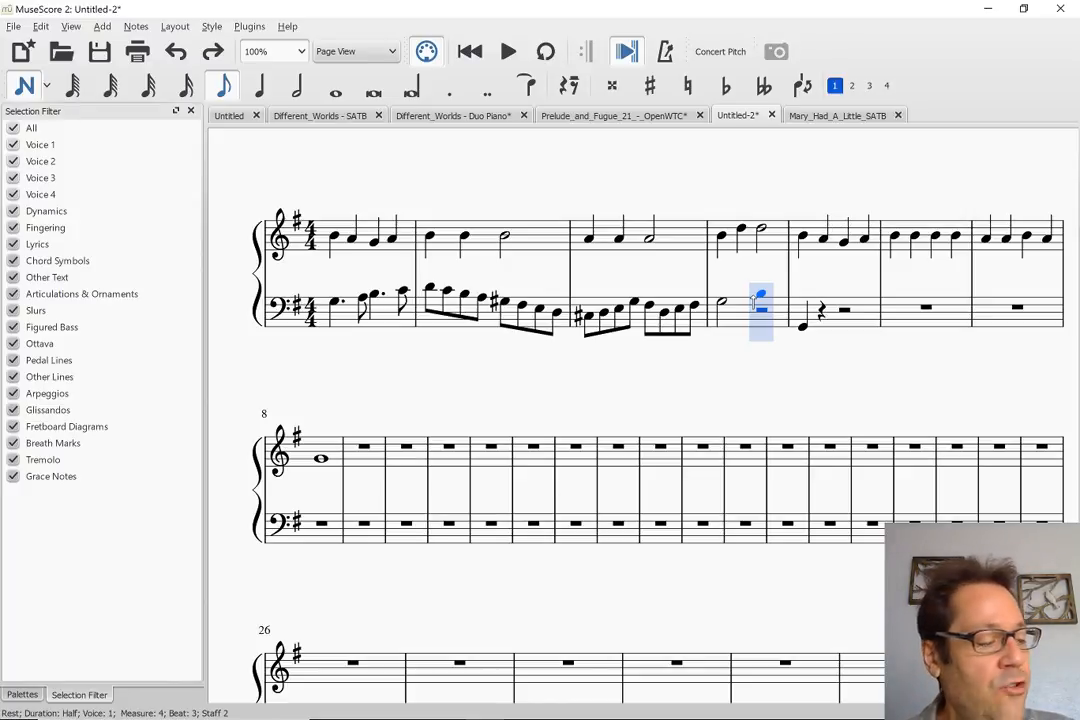
{"action": "left_click", "coordinate": [755, 300]}
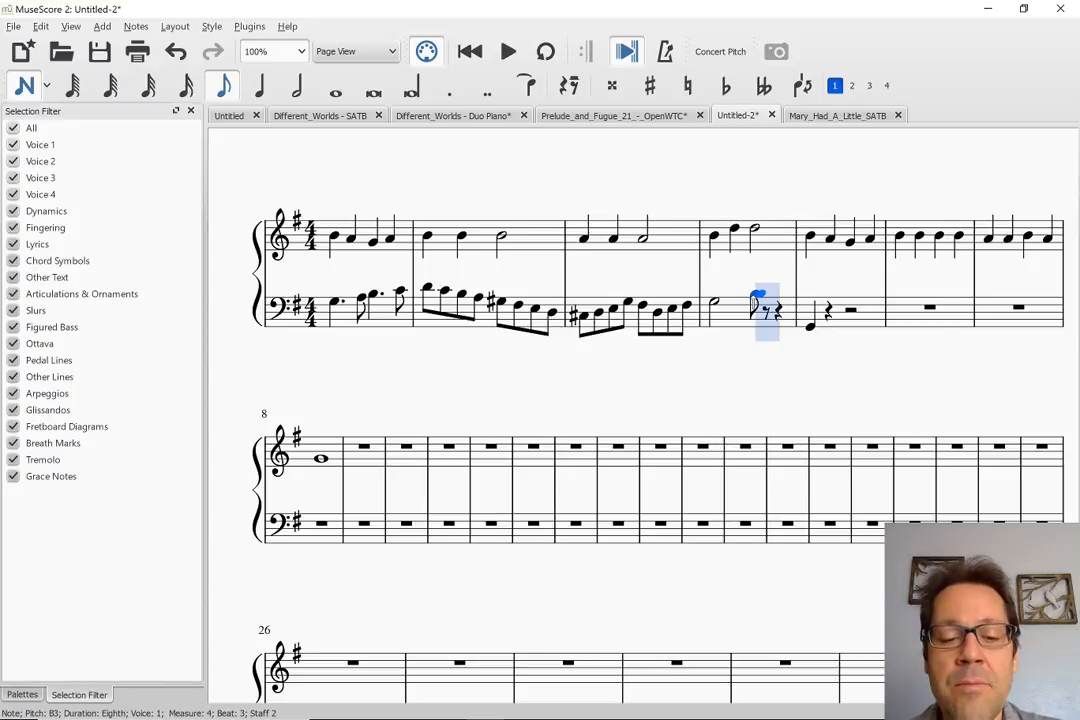
{"action": "key", "text": "g"}
{"action": "key", "text": "d"}
{"action": "key", "text": "b"}
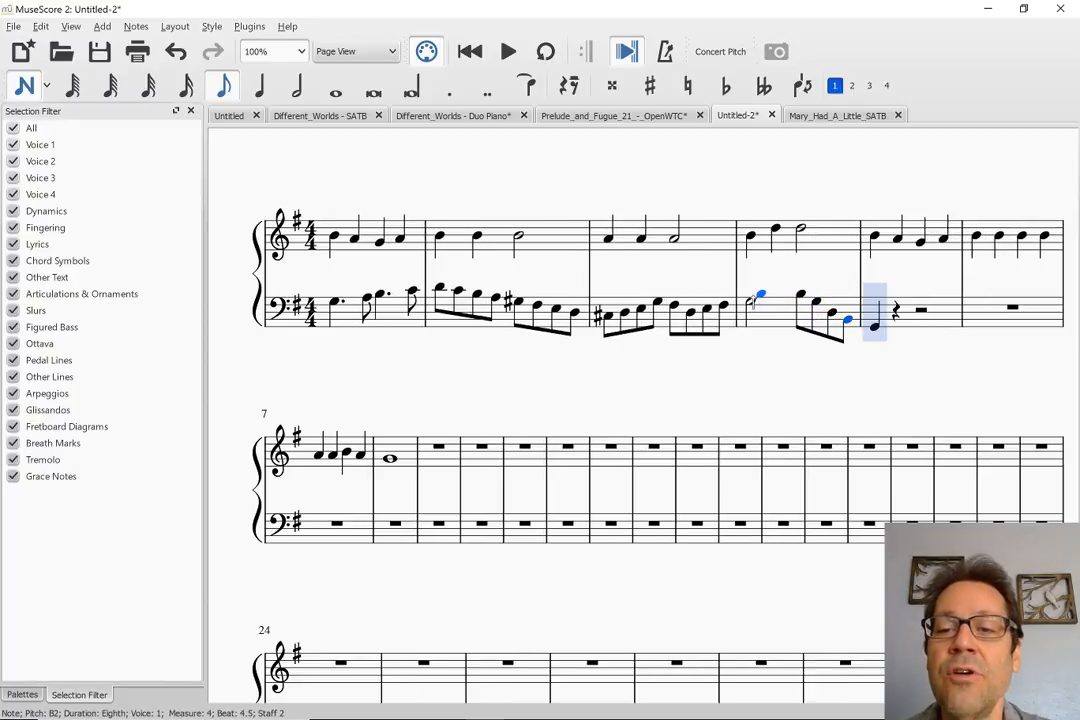
{"action": "key", "text": "Escape"}
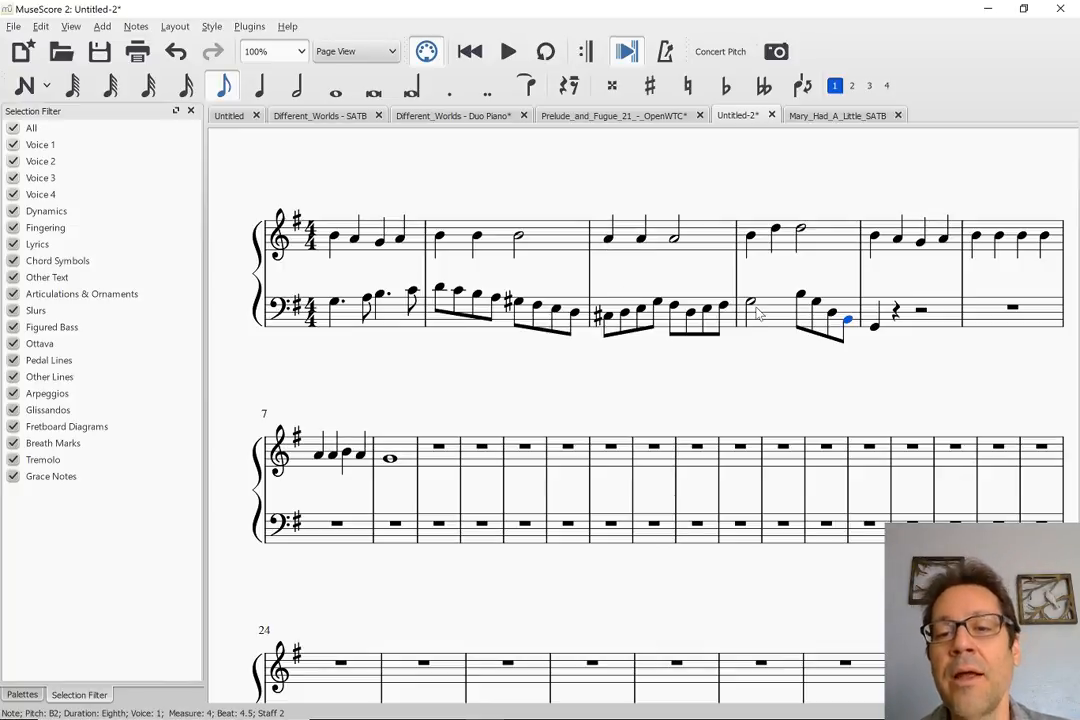
Play both staves from measure 1 into measure 5, then review the chord progression in Mary_Had_A_Little_SATB
{"action": "left_click", "coordinate": [335, 304]}
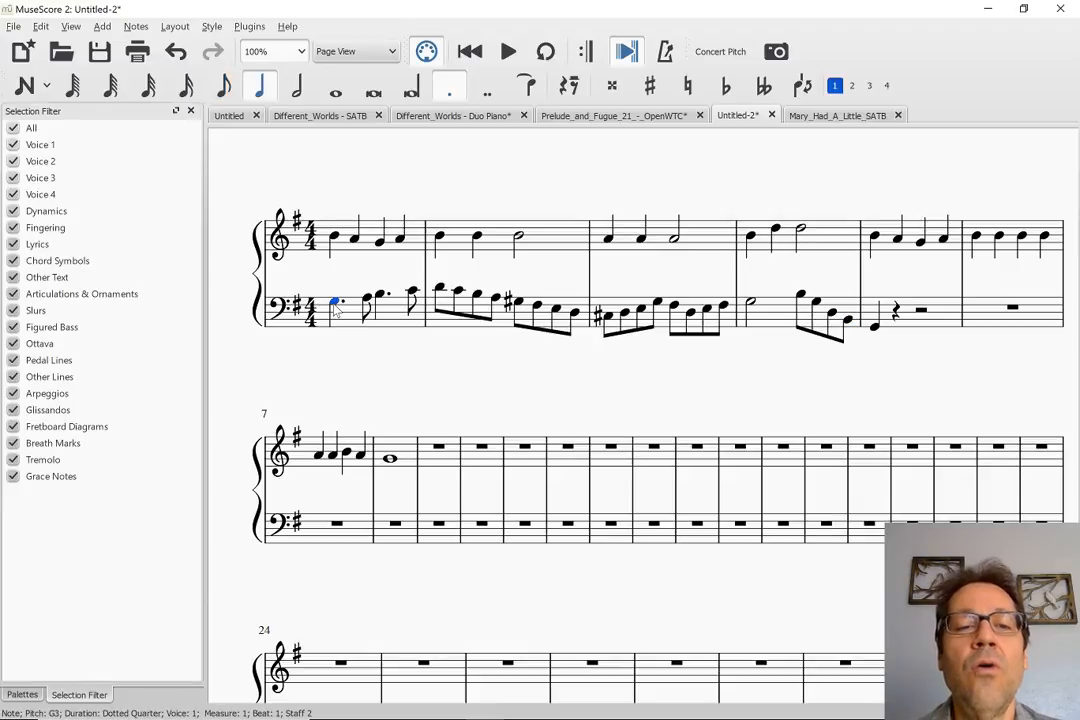
{"action": "key", "text": "space"}
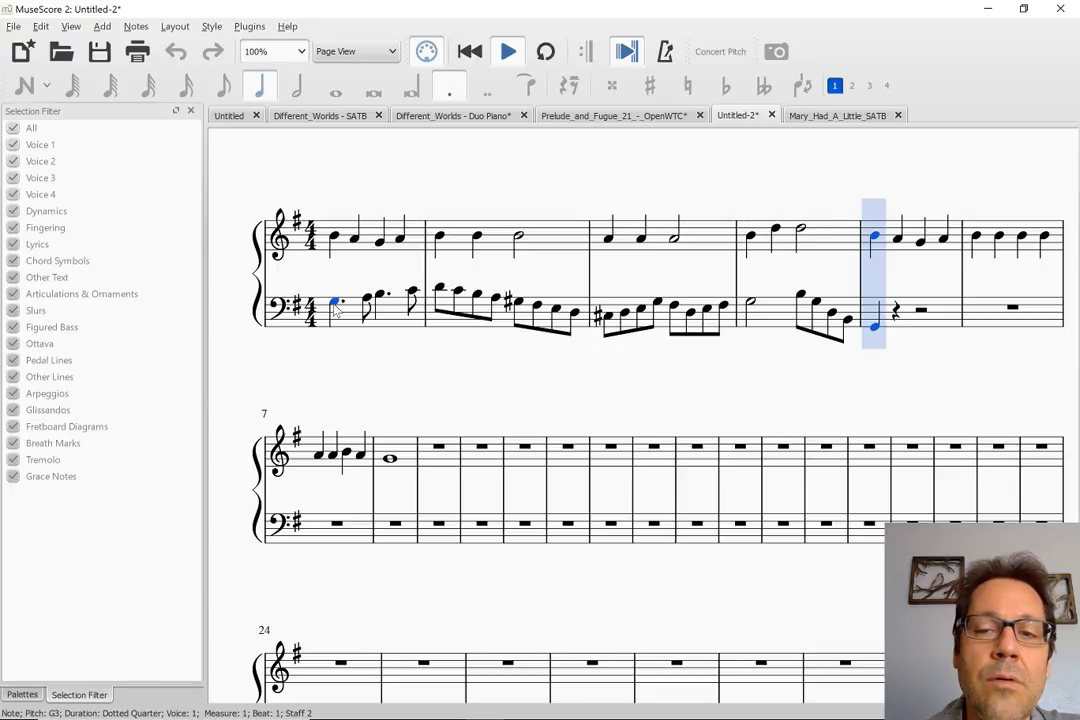
{"action": "key", "text": "space"}
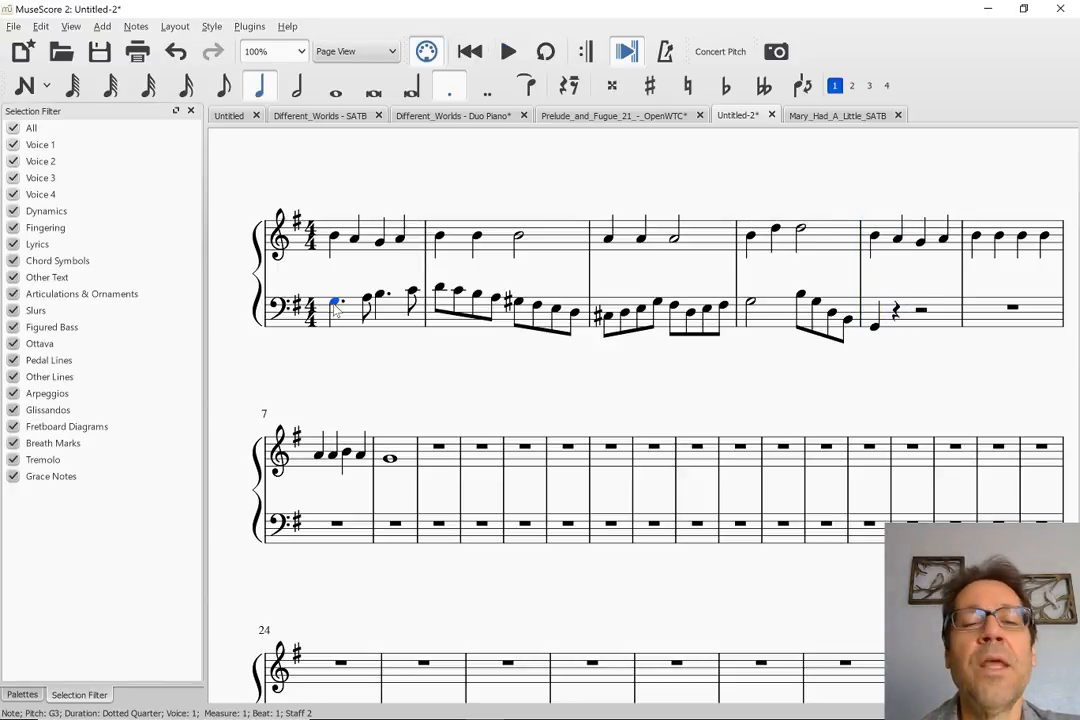
{"action": "left_click", "coordinate": [399, 385]}
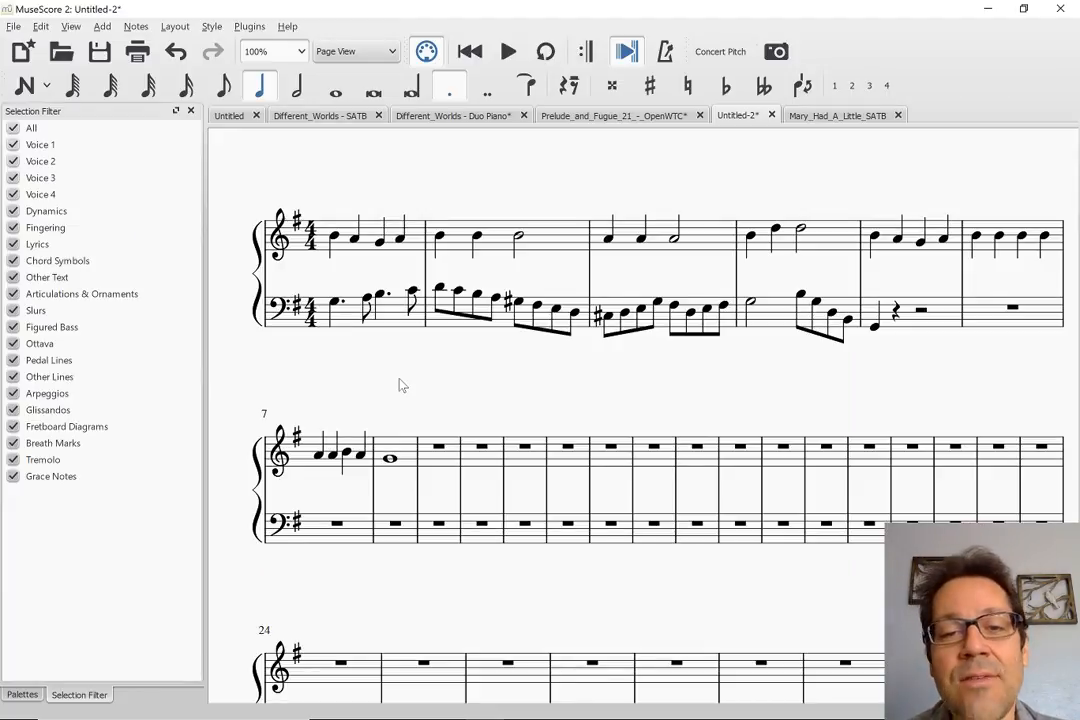
{"action": "left_click", "coordinate": [826, 114]}
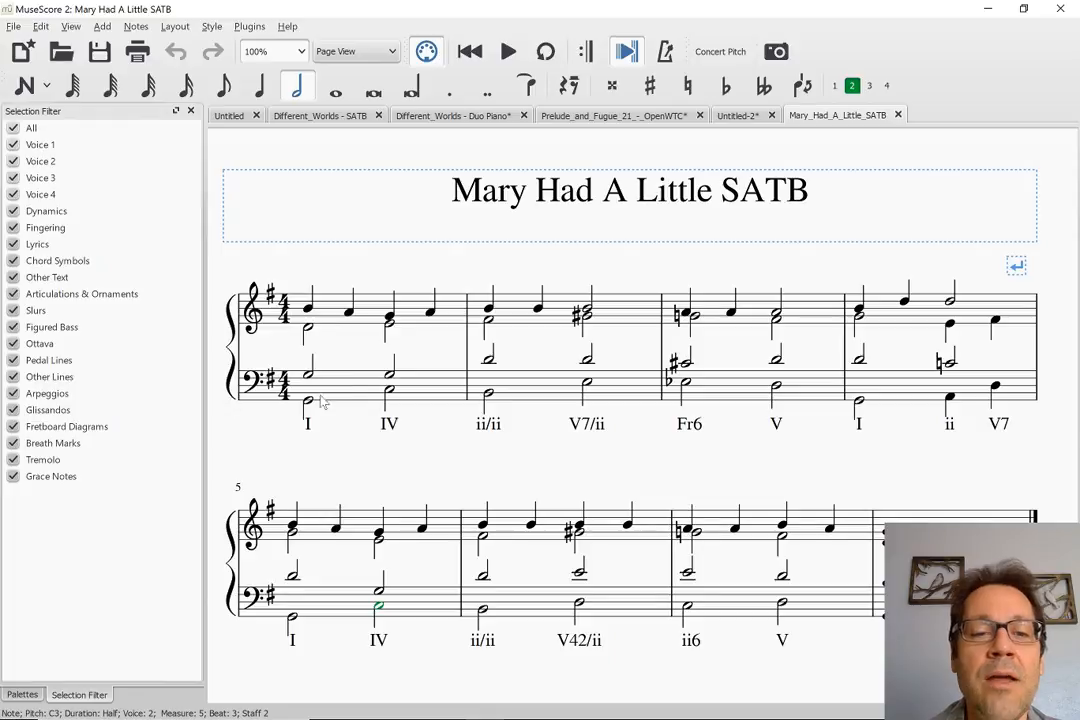
{"action": "left_click", "coordinate": [738, 115]}
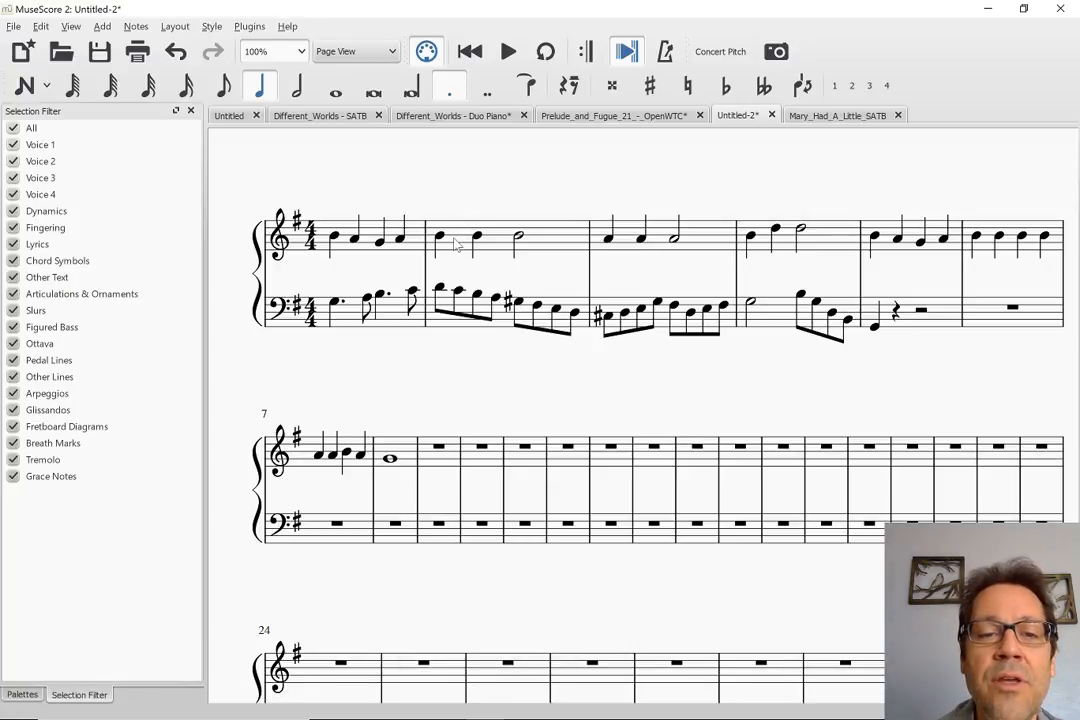
Add a whole note D4 in voice 2 of treble measure 1 in Untitled-2
{"action": "left_click", "coordinate": [340, 255]}
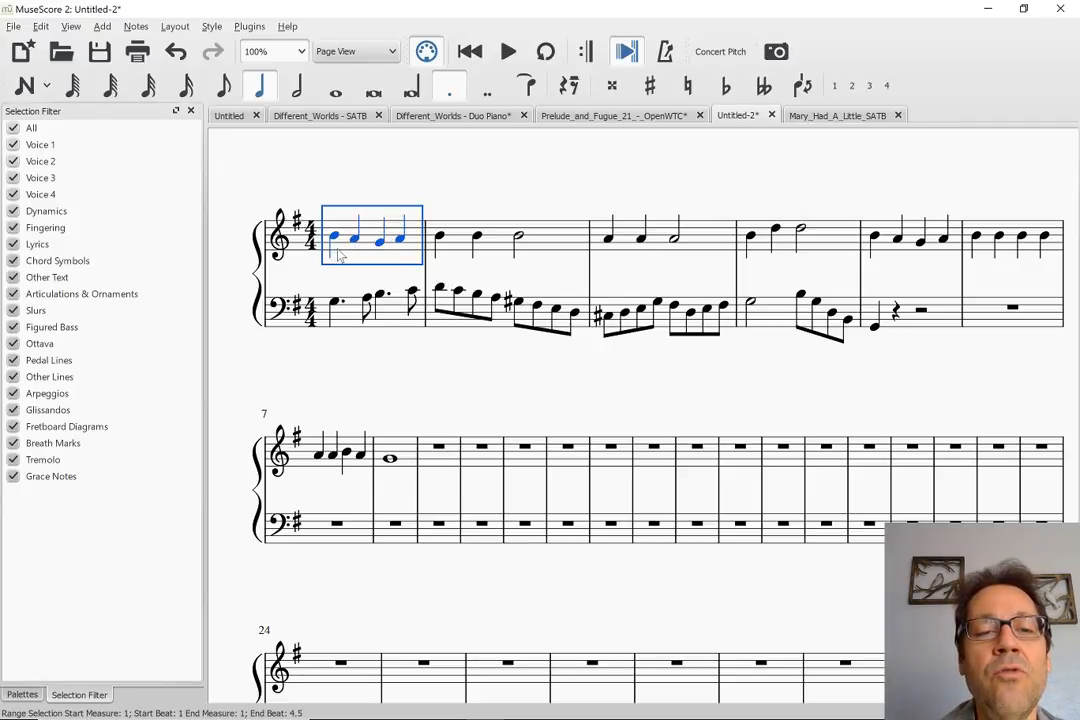
{"action": "key", "text": "n"}
{"action": "key", "text": "Left"}
{"action": "key", "text": "Left"}
{"action": "key", "text": "Left"}
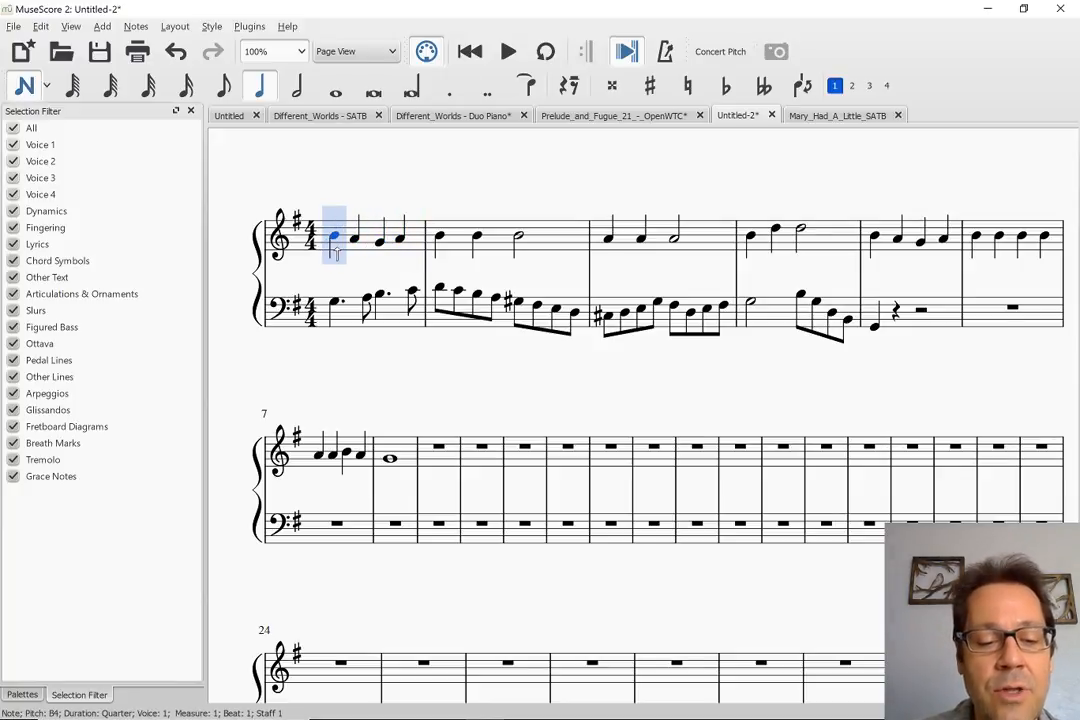
{"action": "key", "text": "ctrl+alt+2"}
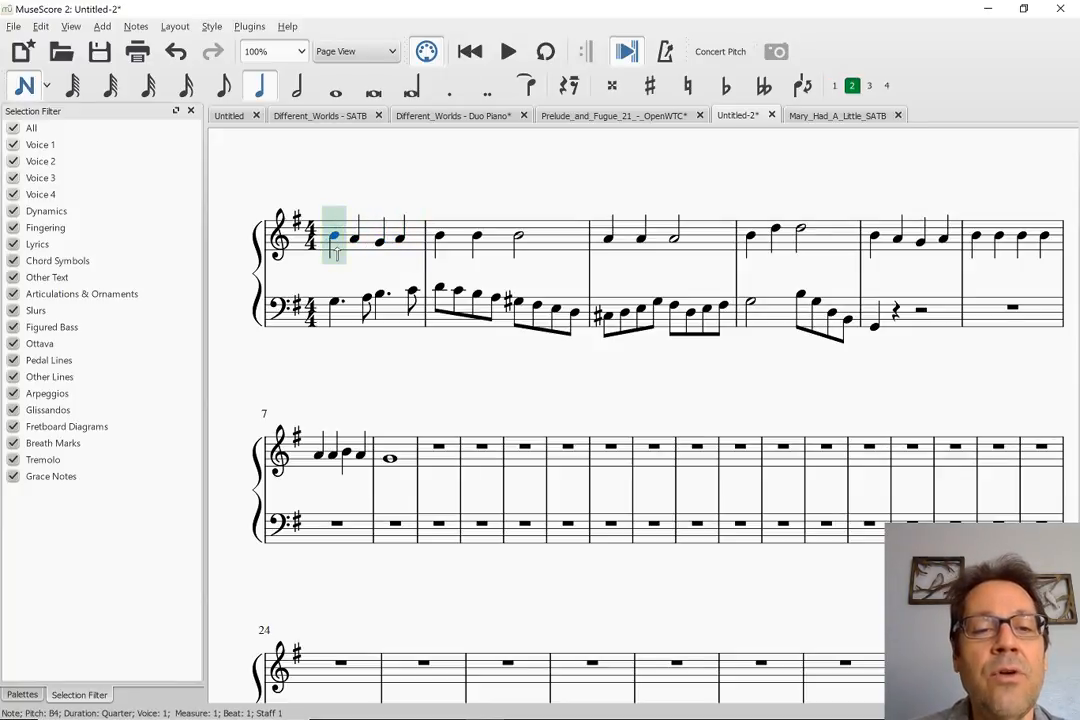
{"action": "key", "text": "g"}
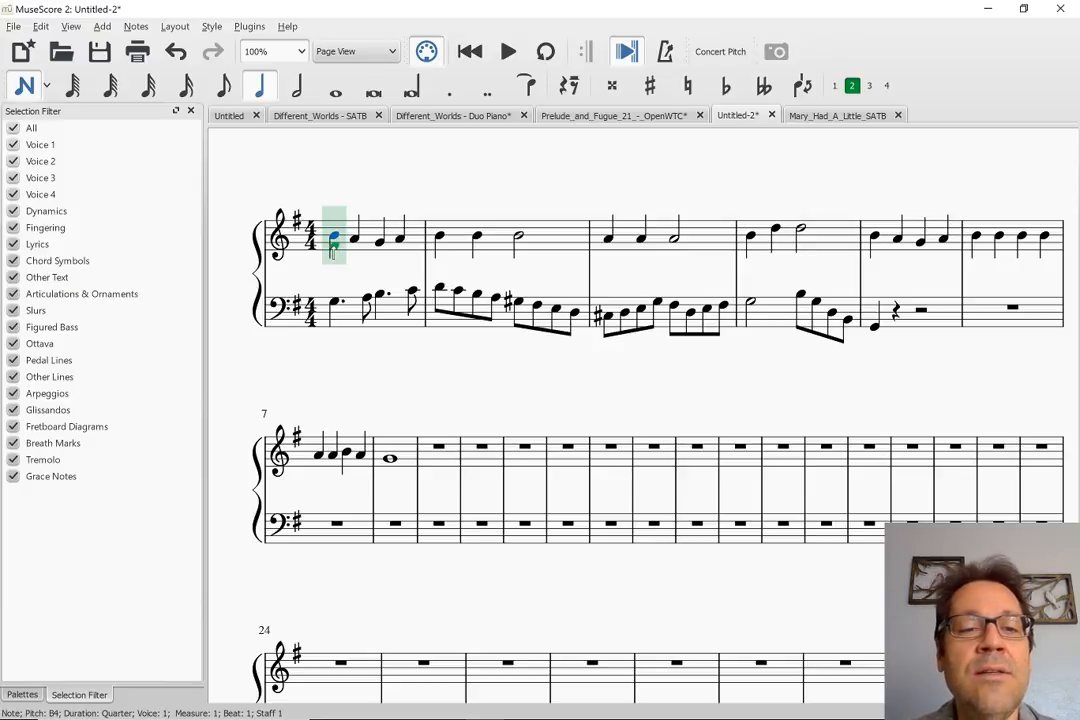
{"action": "key", "text": "6"}
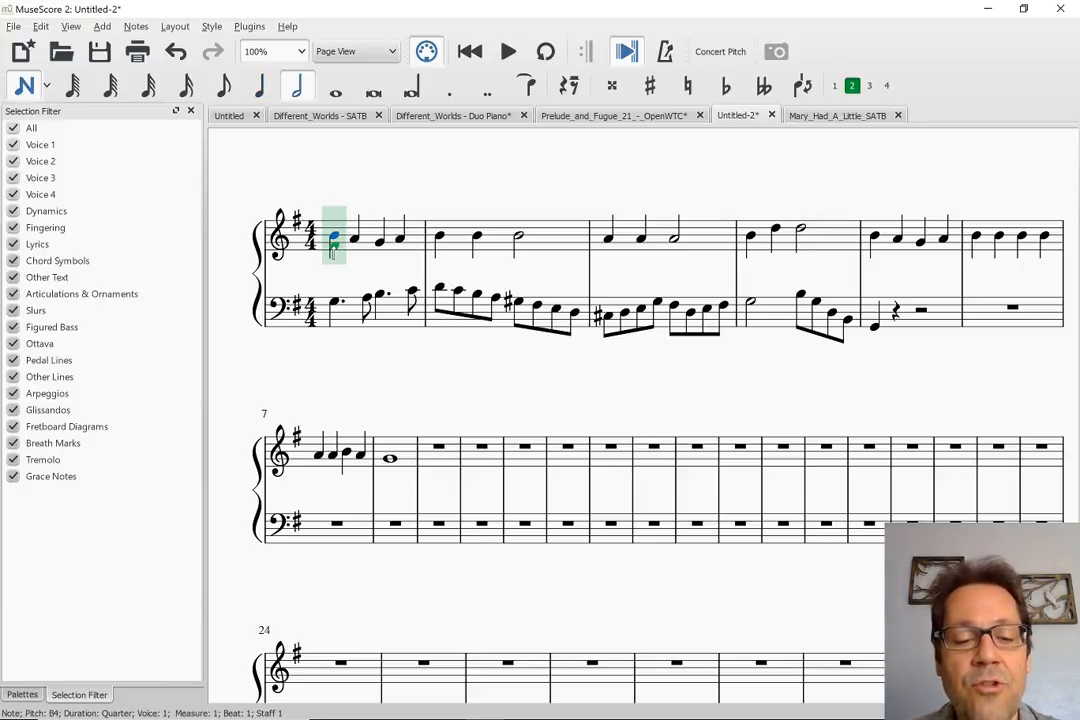
{"action": "key", "text": "d"}
{"action": "key", "text": "ctrl+Down"}
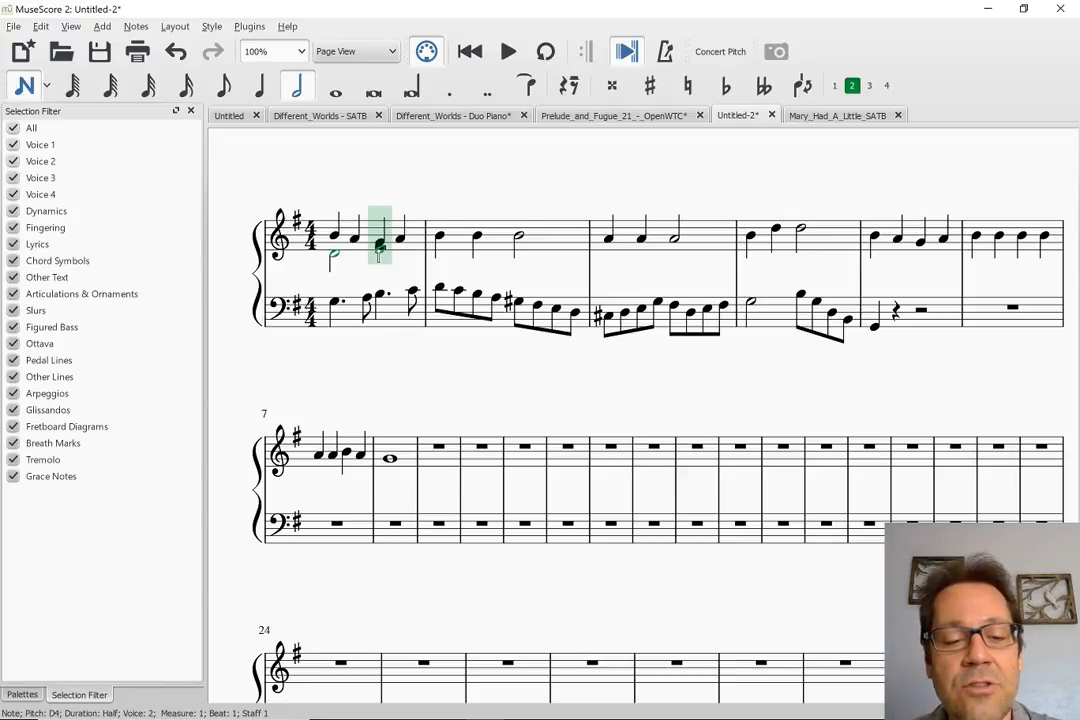
{"action": "key", "text": "7"}
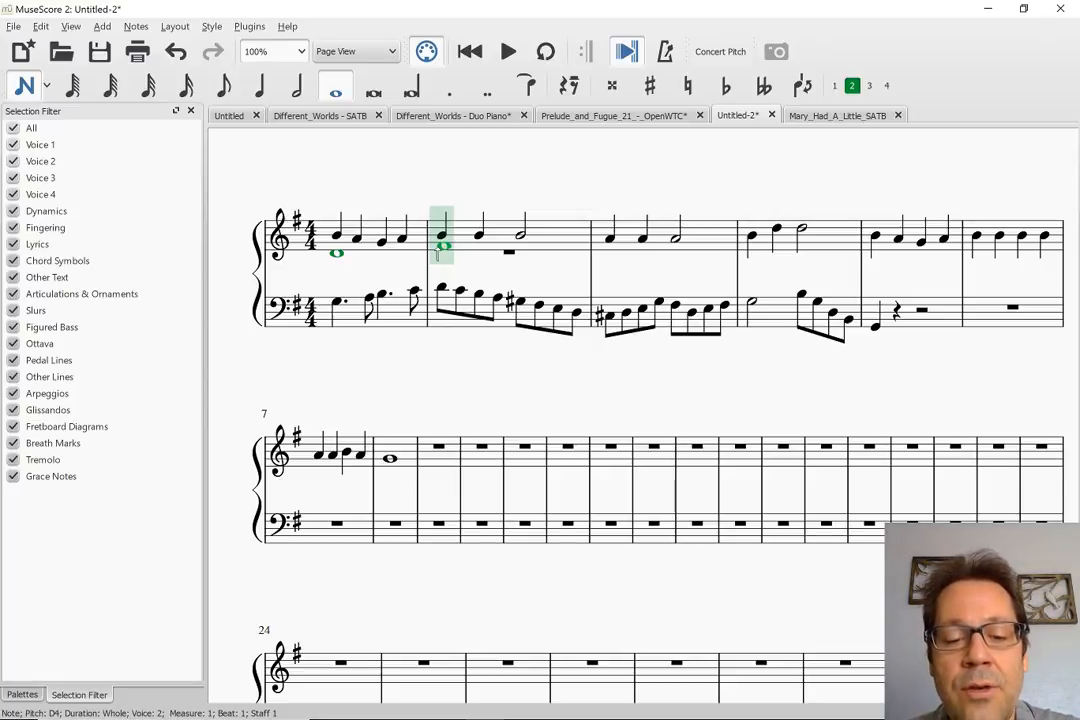
Enter a half note F#4 and quarter notes E4 and G#4 in voice 2 of treble measure 2
{"action": "key", "text": "6"}
{"action": "left_click", "coordinate": [440, 248]}
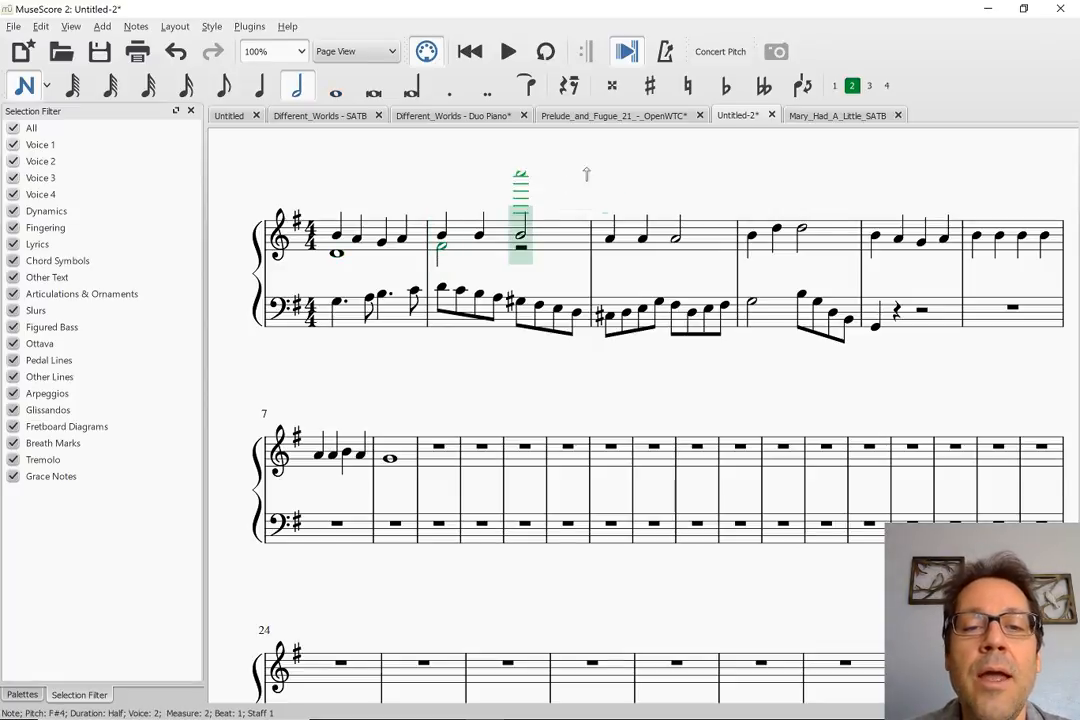
{"action": "key", "text": "Right"}
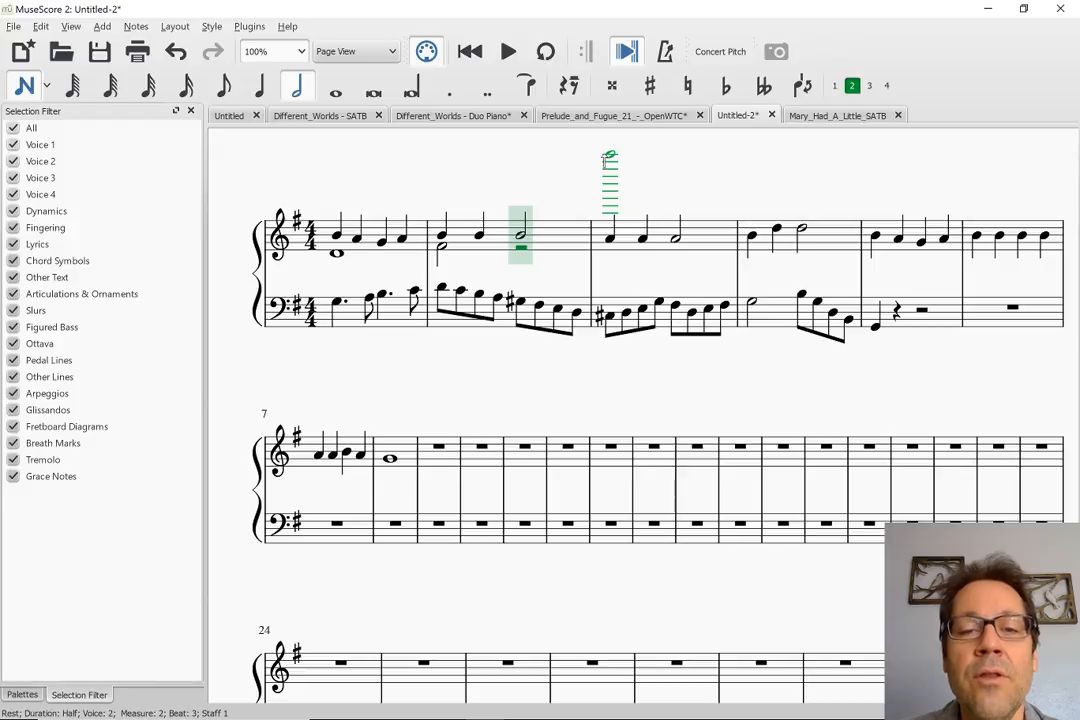
{"action": "key", "text": "5"}
{"action": "key", "text": "e"}
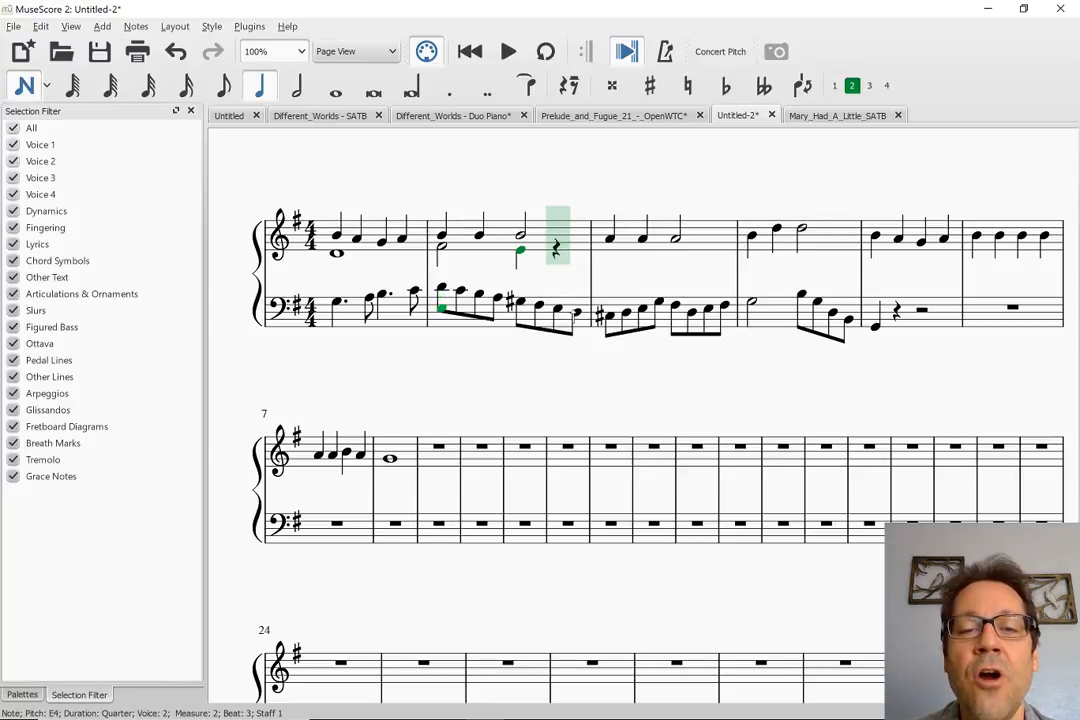
{"action": "left_click", "coordinate": [559, 245]}
{"action": "key", "text": "Up"}
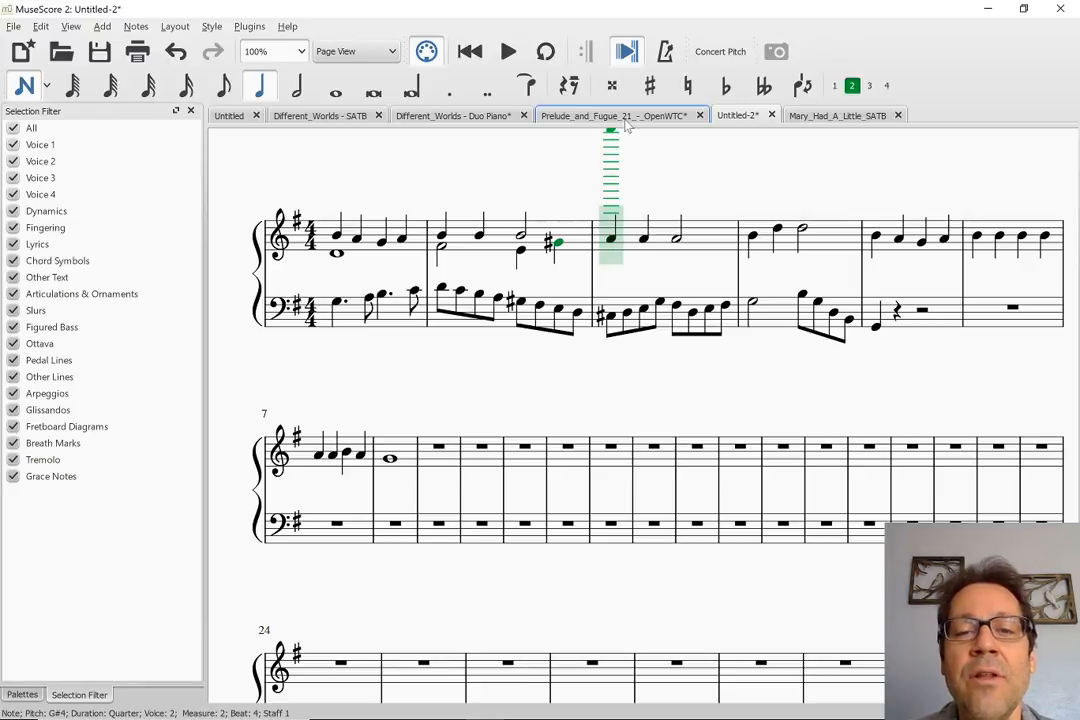
Enter a quarter note G4 in voice 2 on beat 1 of treble measure 3 and give it a natural sign
{"action": "key", "text": "g"}
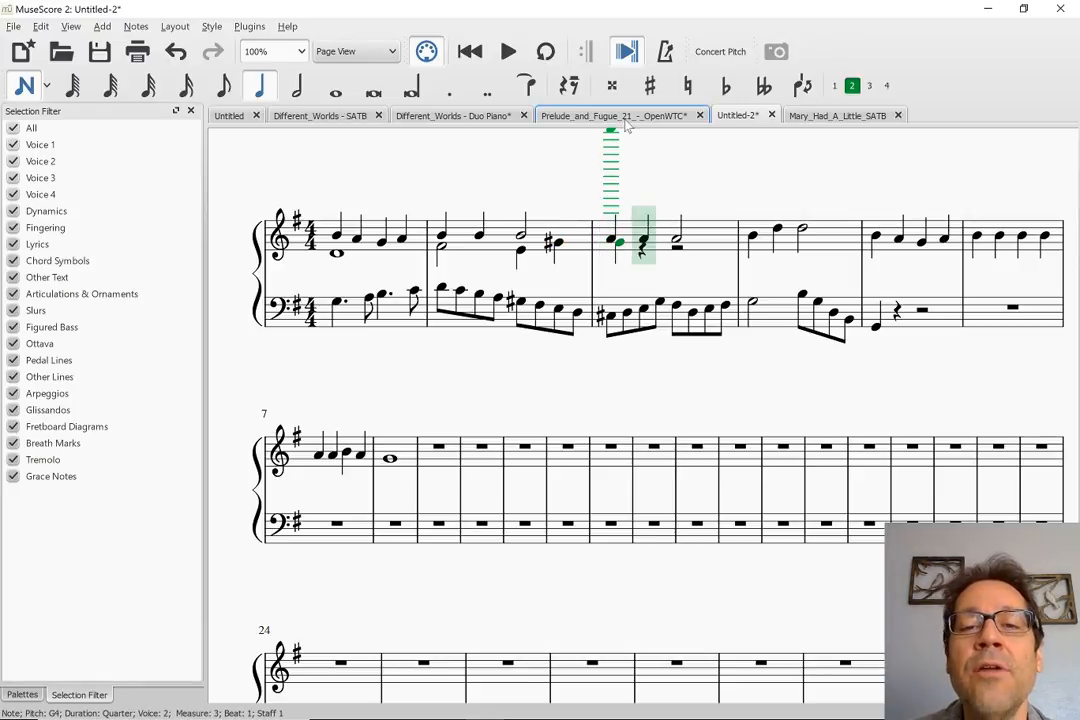
{"action": "left_click", "coordinate": [688, 87]}
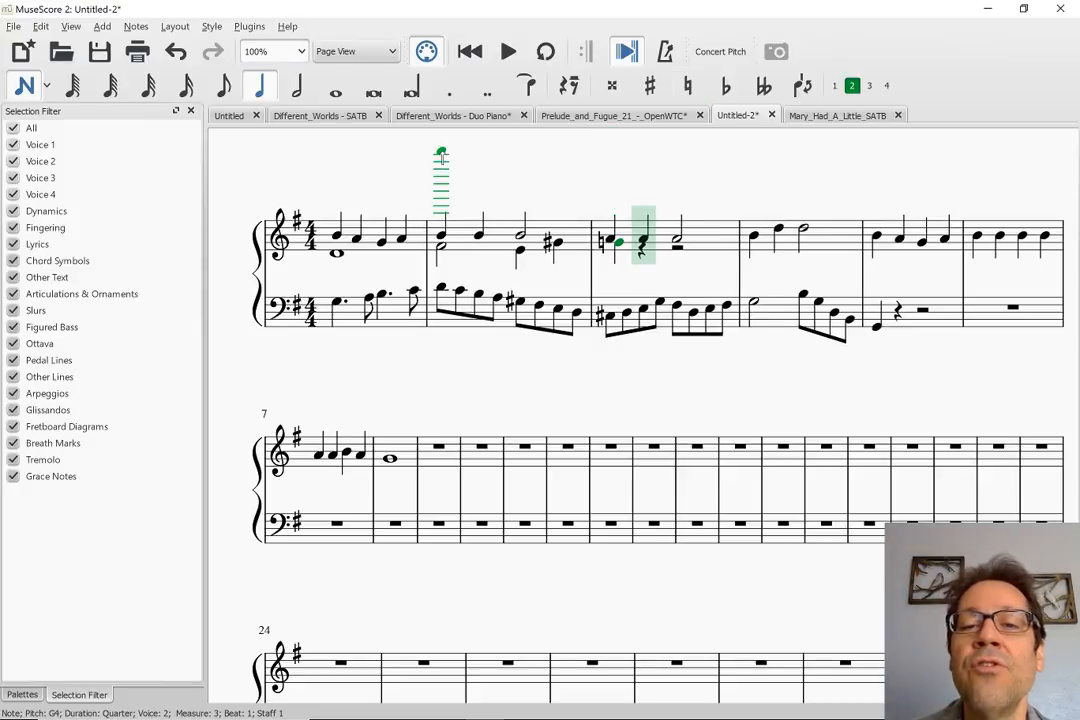
{"action": "left_click", "coordinate": [248, 28]}
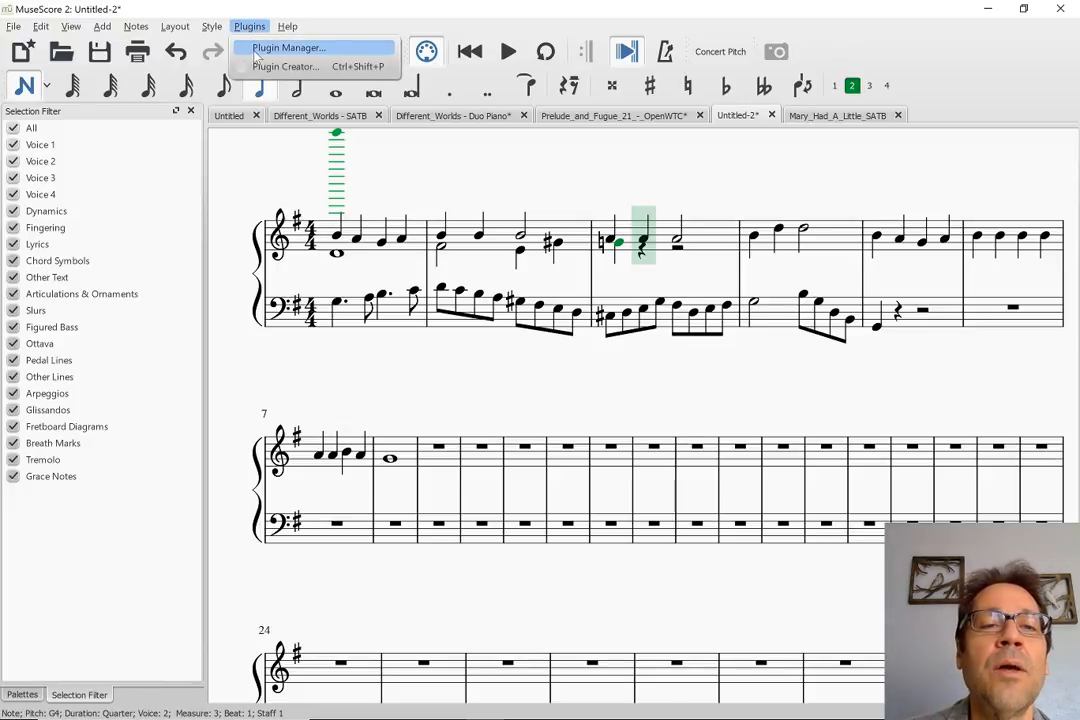
{"action": "left_click", "coordinate": [321, 5]}
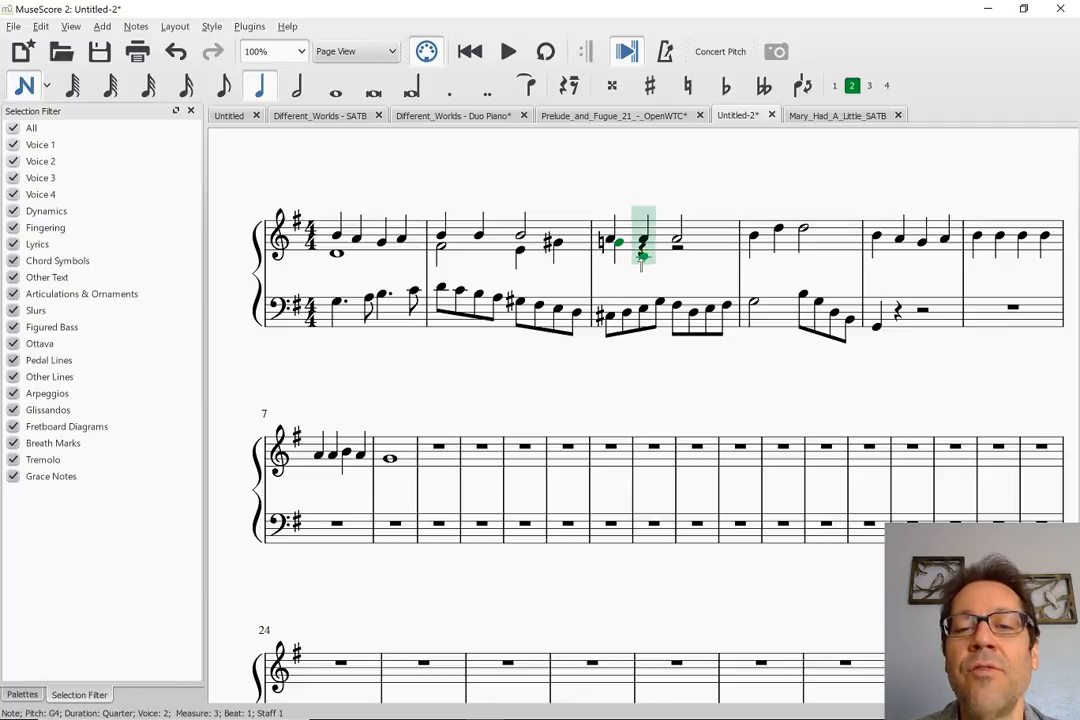
Enter a quarter note C#4 on beat 2 and a half note D4 on beat 3 in voice 2 of treble measure 3
{"action": "left_click", "coordinate": [642, 257]}
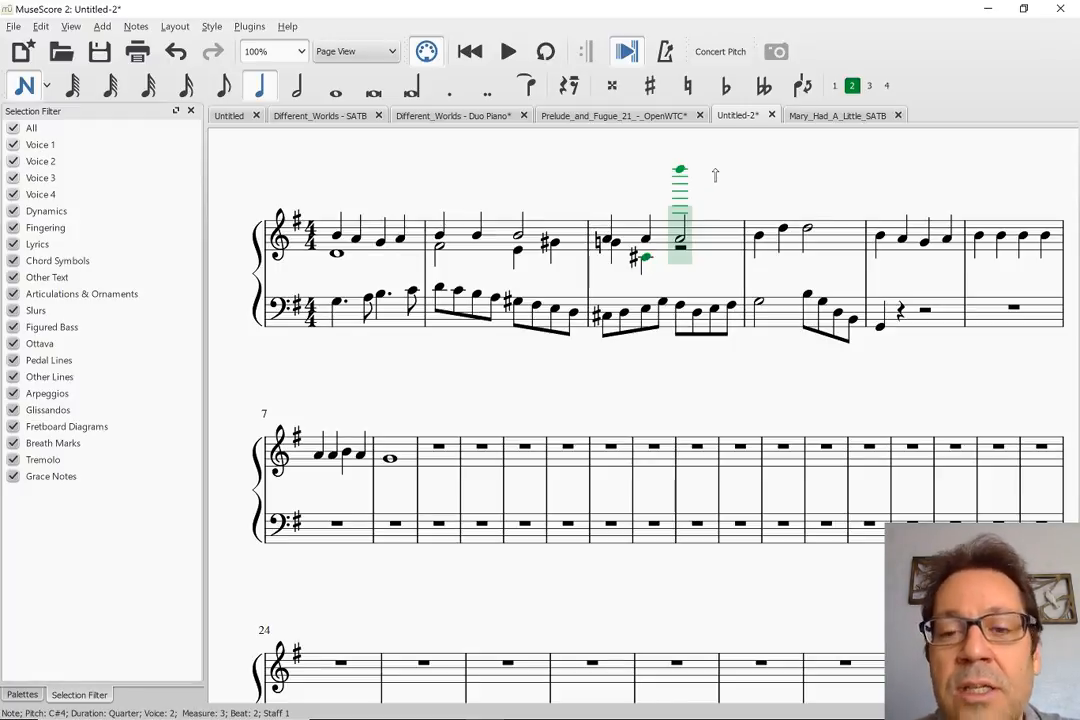
{"action": "key", "text": "6"}
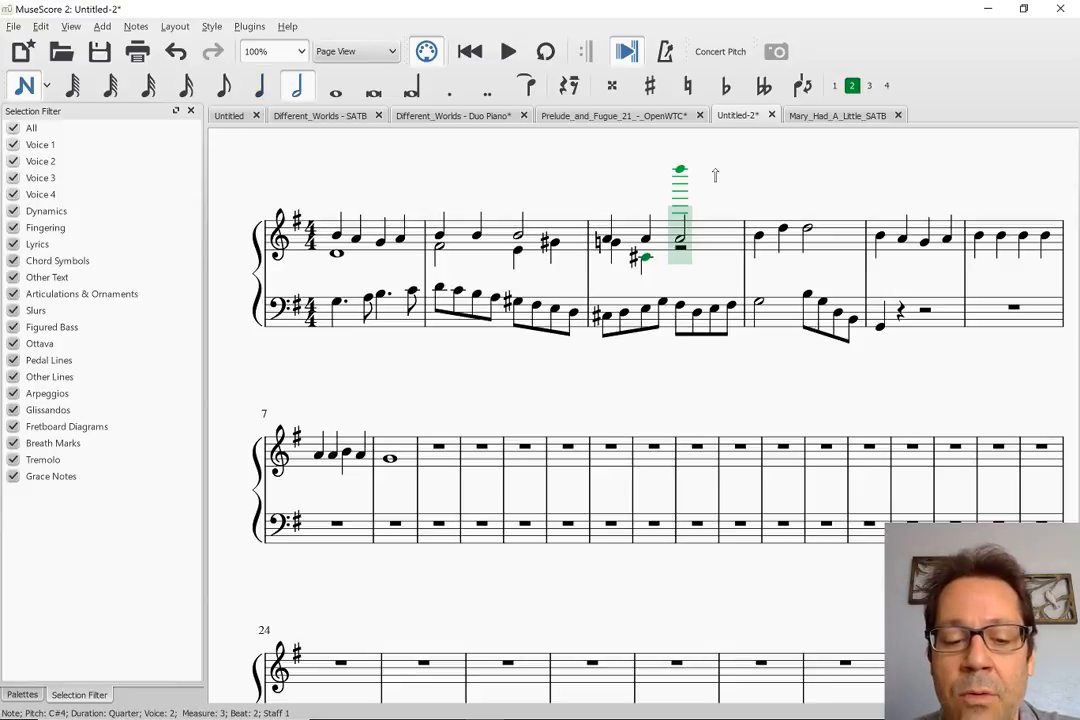
{"action": "key", "text": "d"}
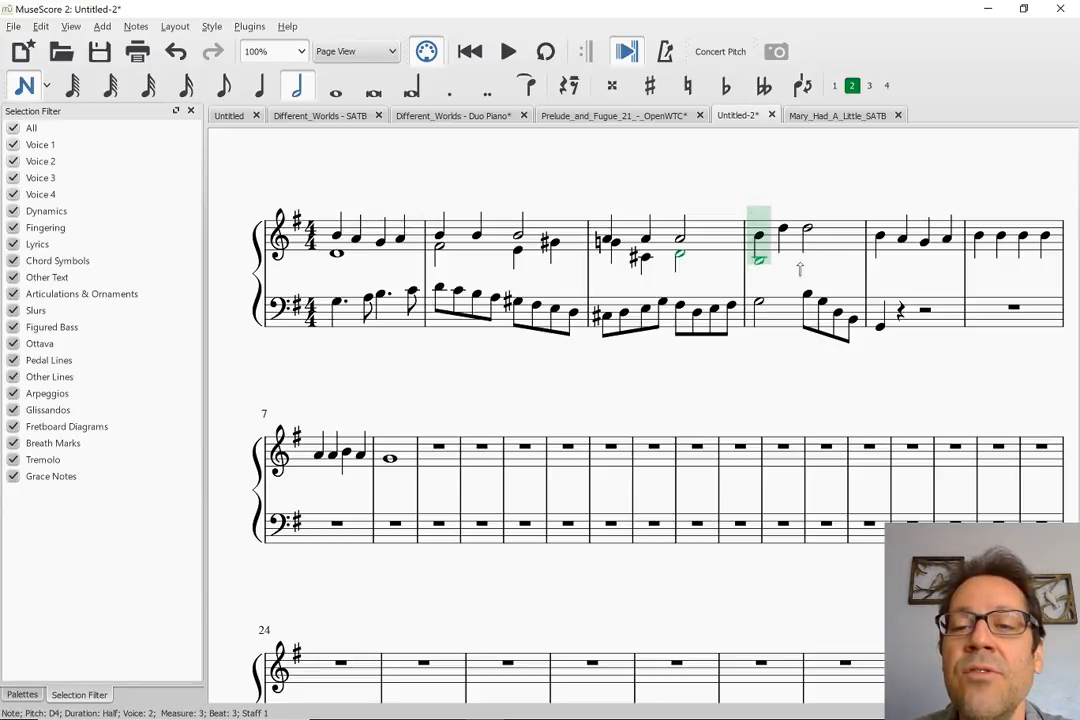
Enter half notes D4 and G4 in voice 2 of treble measure 4 and leave note input
{"action": "key", "text": "d"}
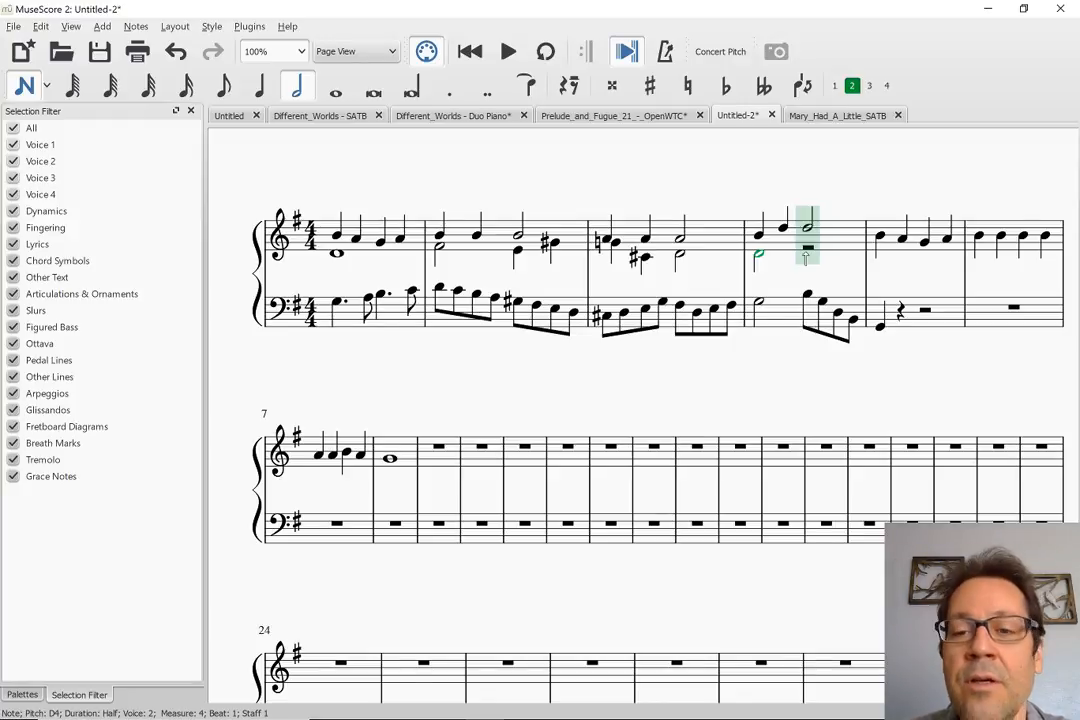
{"action": "left_click", "coordinate": [808, 244]}
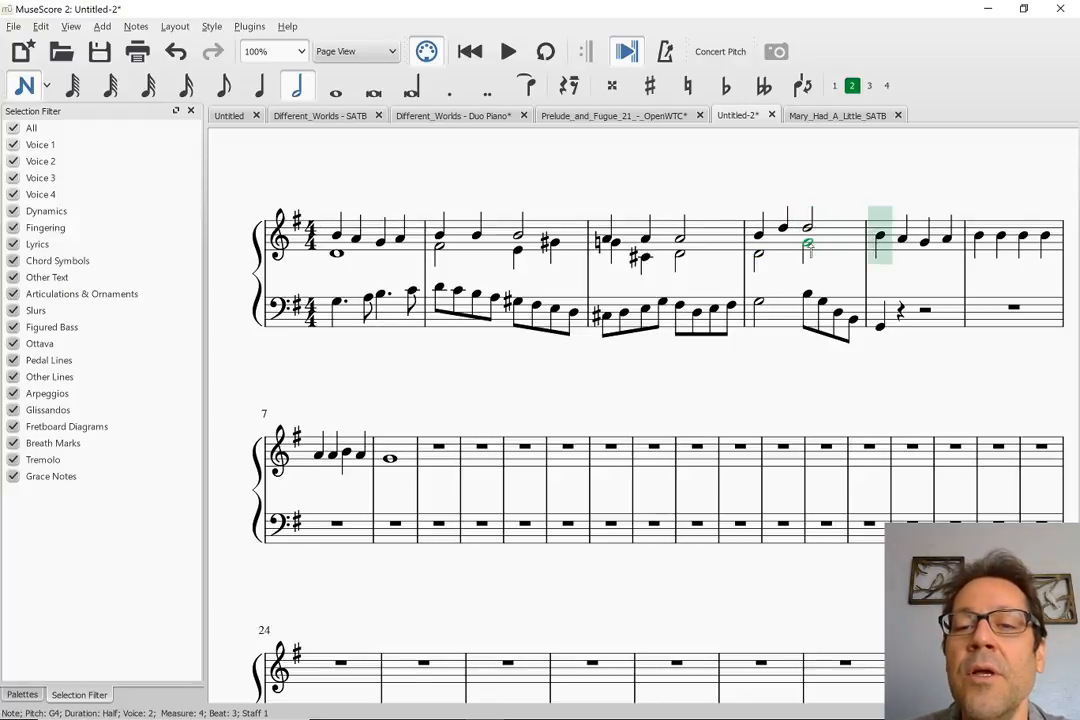
{"action": "key", "text": "Escape"}
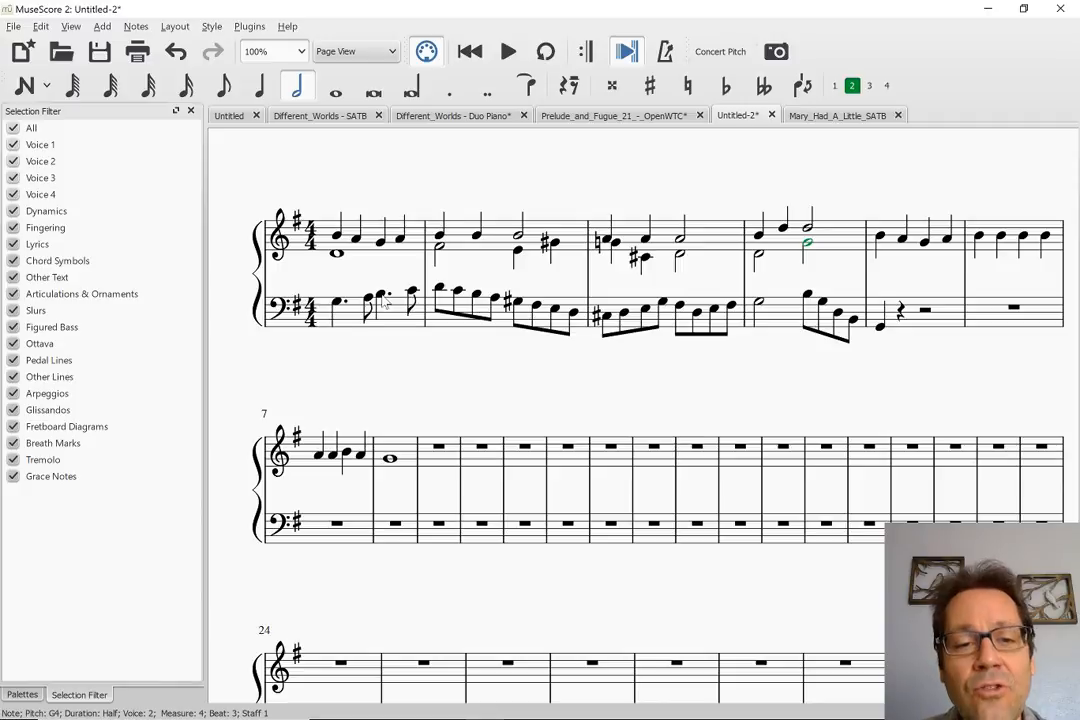
Consult the chords in Mary_Had_A_Little_SATB and try a half note C4 on beat 3 of bass measure 1 in Untitled-2
{"action": "left_click", "coordinate": [805, 115]}
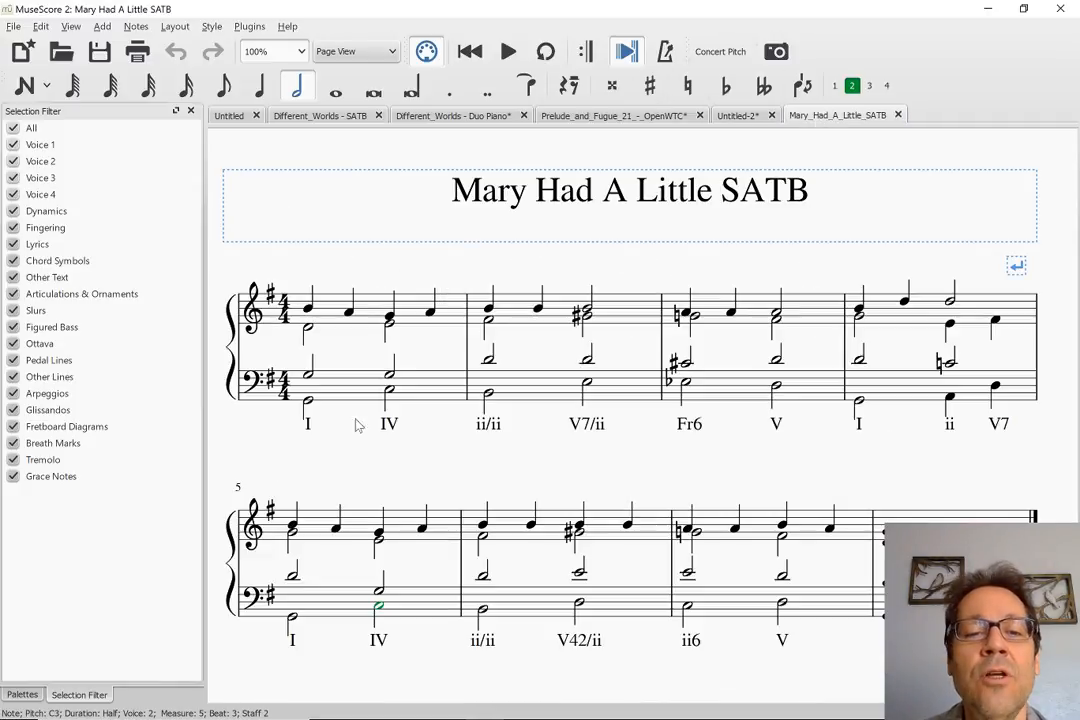
{"action": "left_click", "coordinate": [752, 114]}
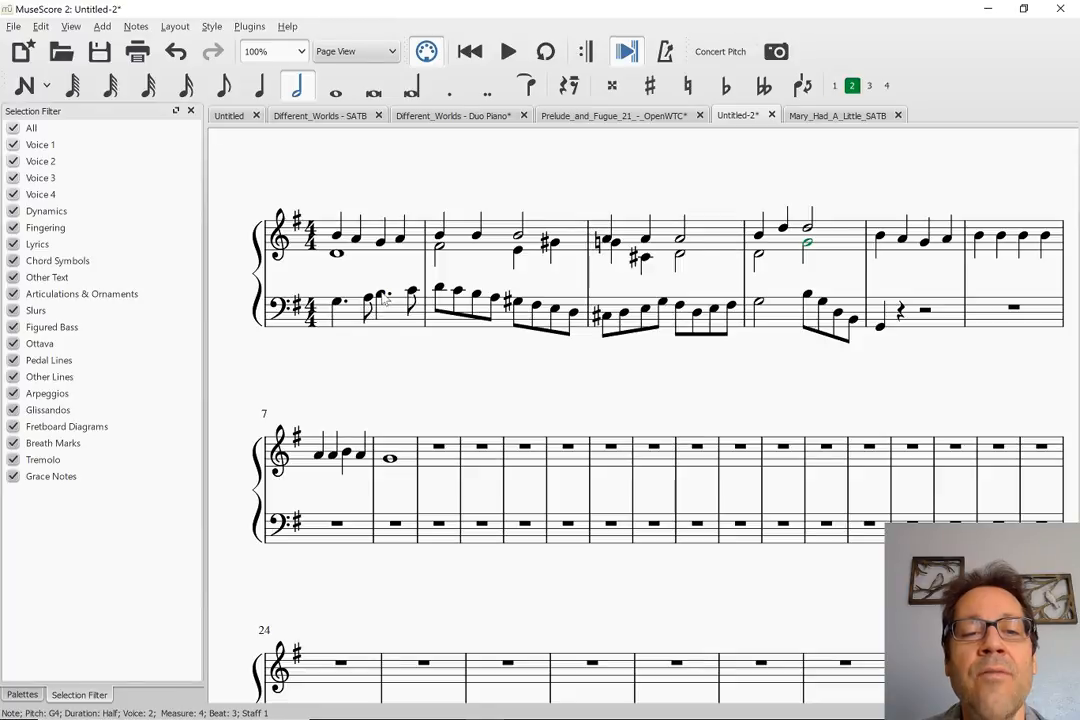
{"action": "left_click", "coordinate": [381, 292]}
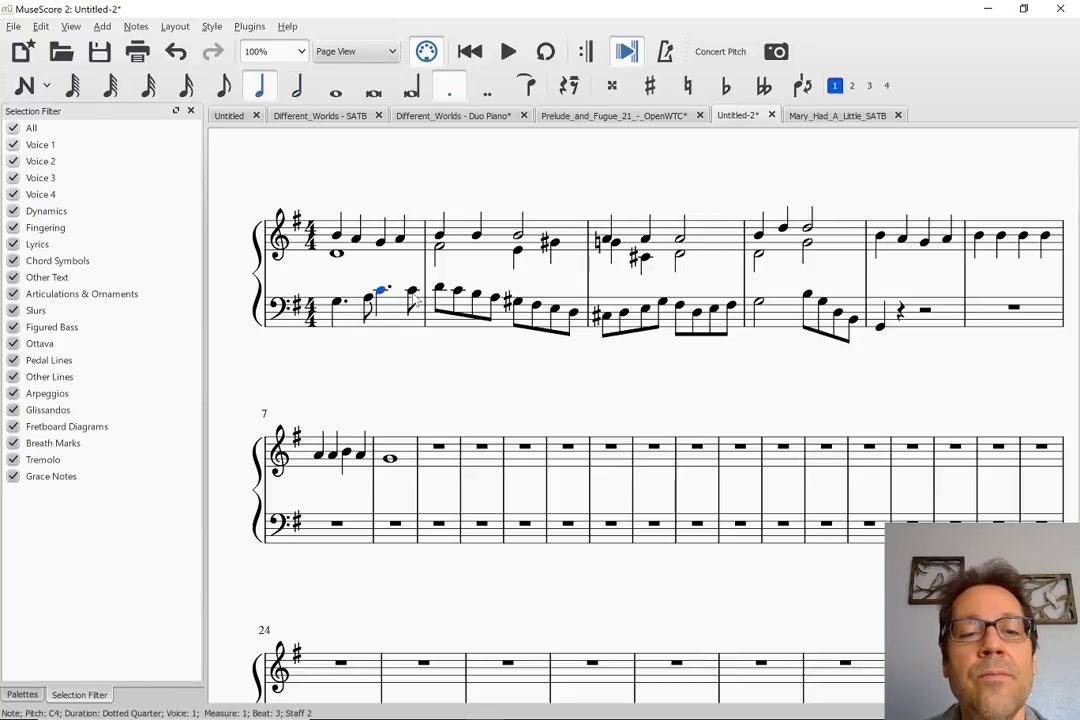
{"action": "left_click", "coordinate": [408, 293]}
{"action": "left_click", "coordinate": [381, 292]}
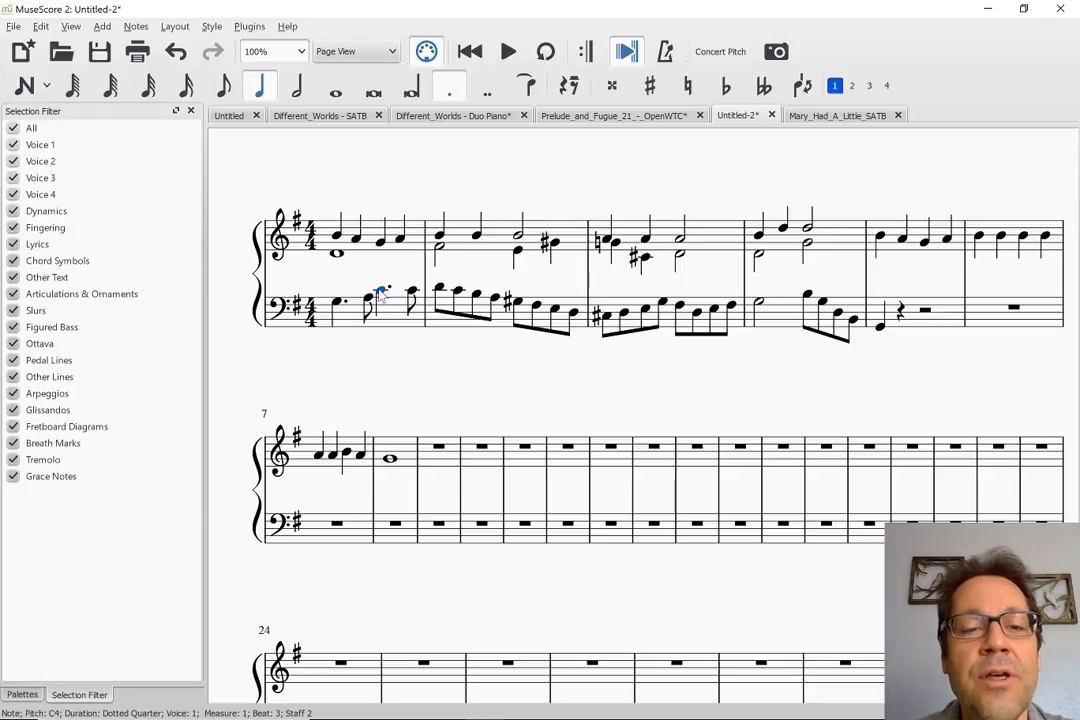
{"action": "key", "text": "6"}
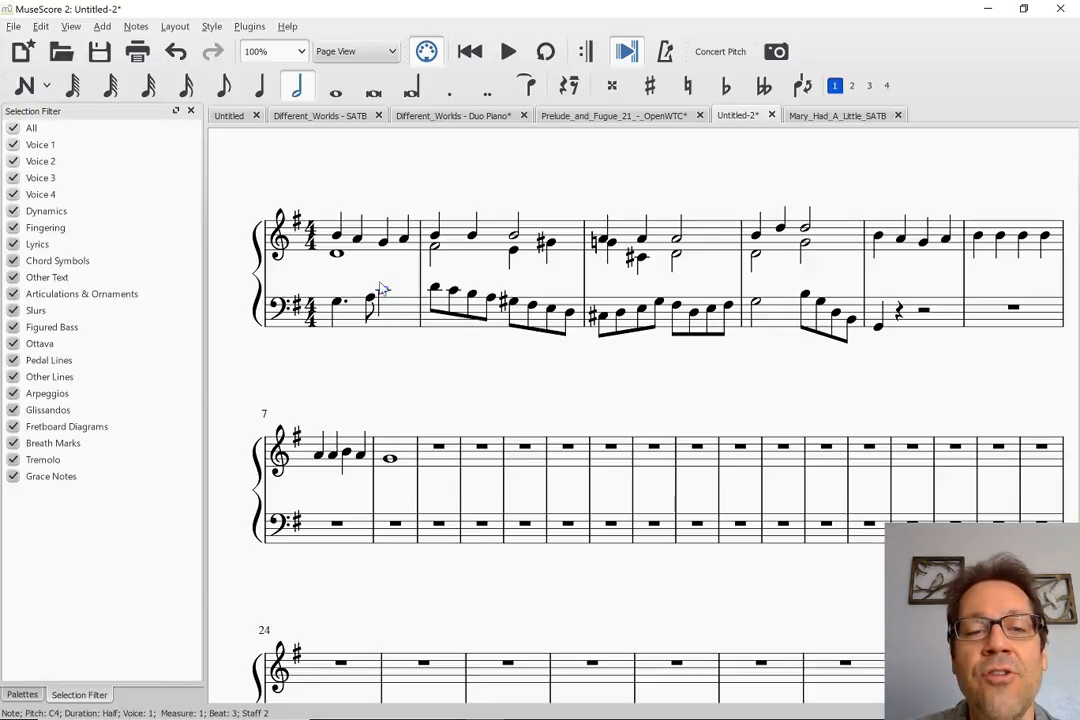
Try raising the half note on beat 3 of bass measure 1 to E4
{"action": "left_click", "coordinate": [337, 253]}
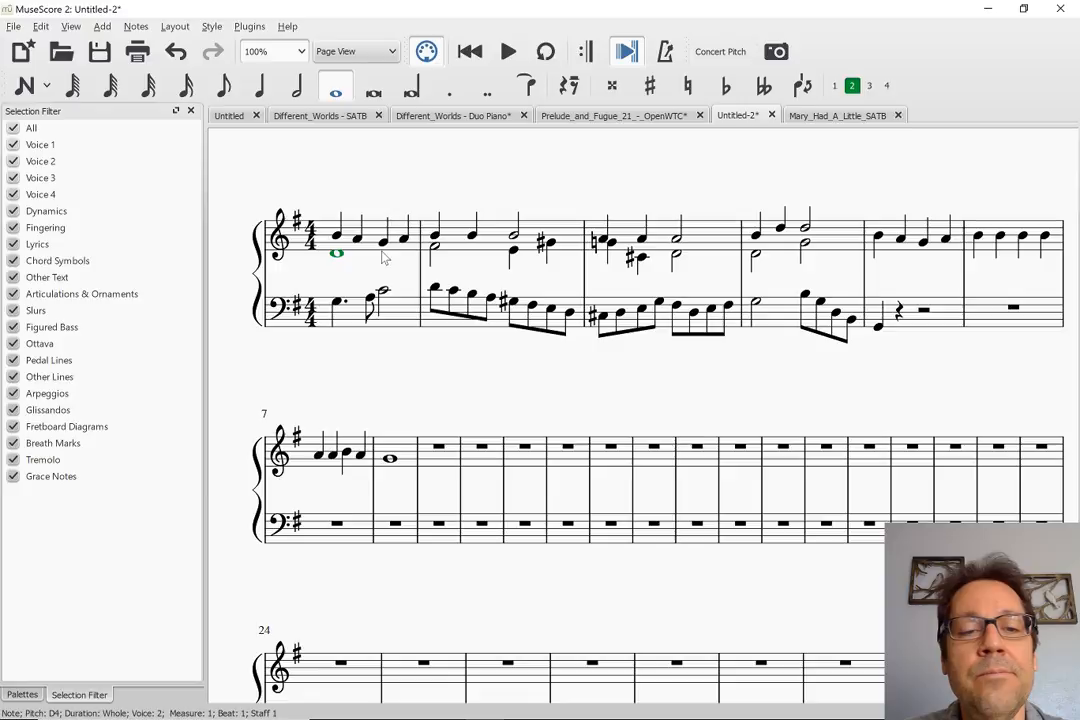
{"action": "left_click", "coordinate": [383, 294]}
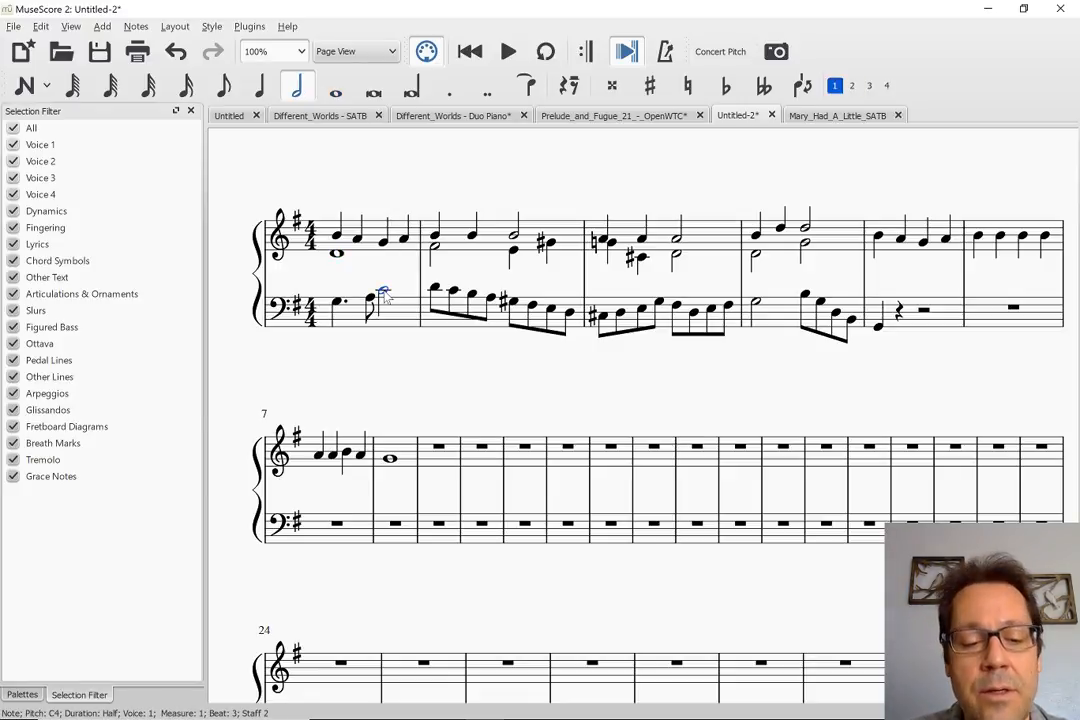
{"action": "key", "text": "Up"}
{"action": "key", "text": "Up"}
{"action": "key", "text": "Up"}
{"action": "key", "text": "Up"}
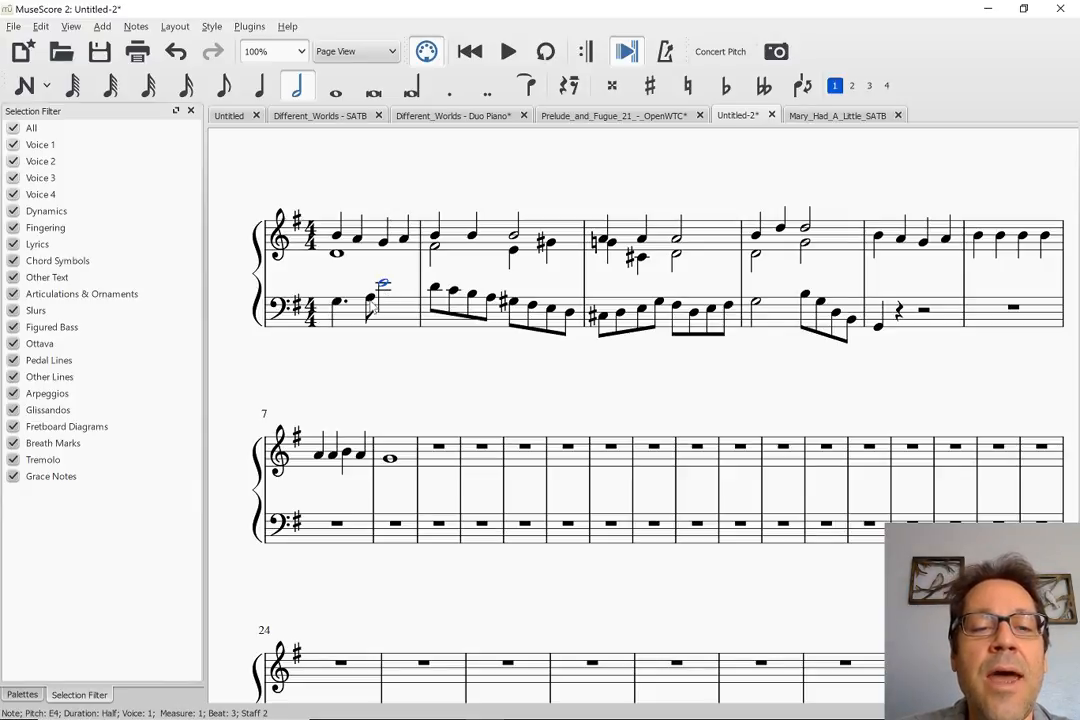
Try shortening the G3 on beat 1 of bass measure 1 to a quarter note
{"action": "key", "text": "Left"}
{"action": "key", "text": "Left"}
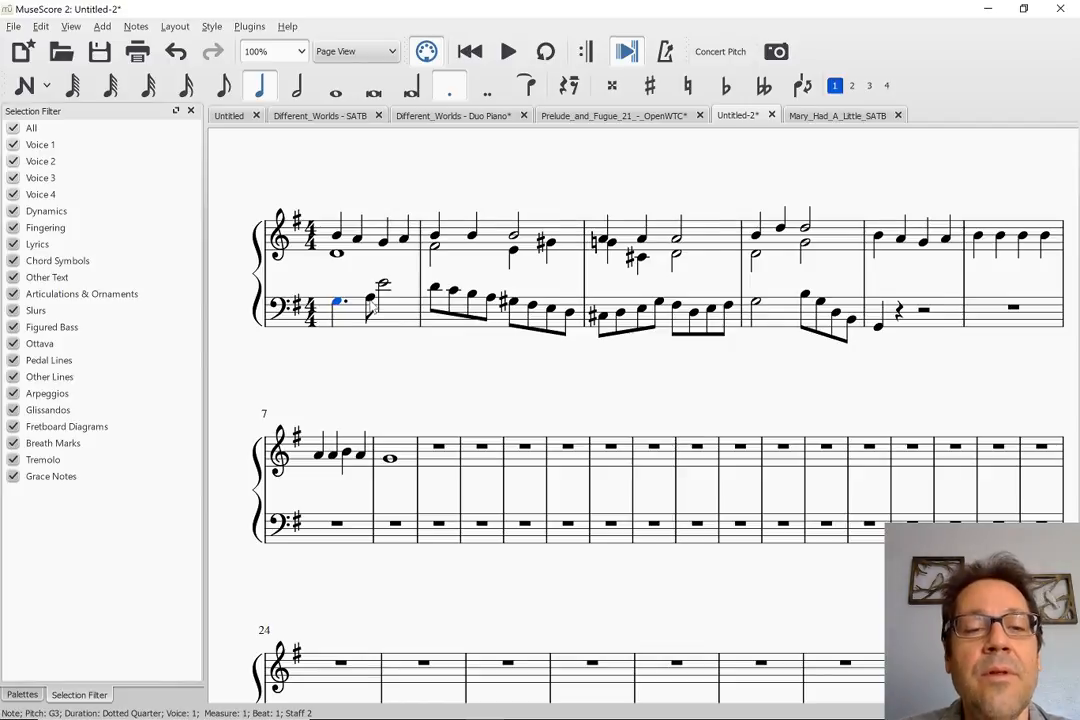
{"action": "key", "text": "4"}
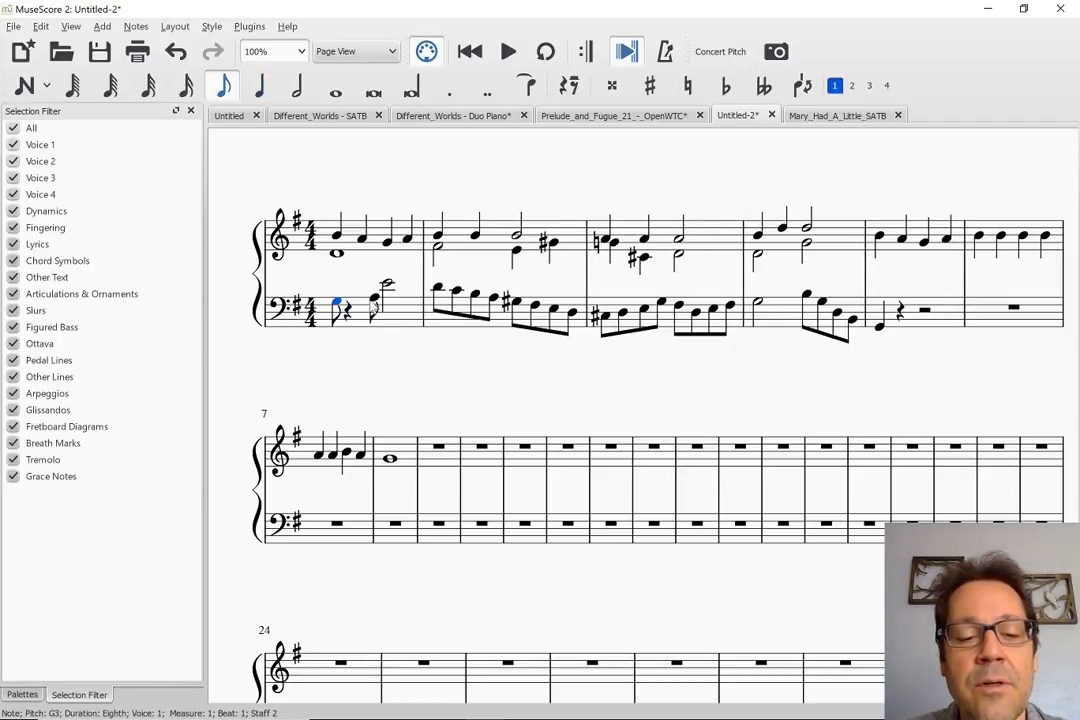
{"action": "key", "text": "5"}
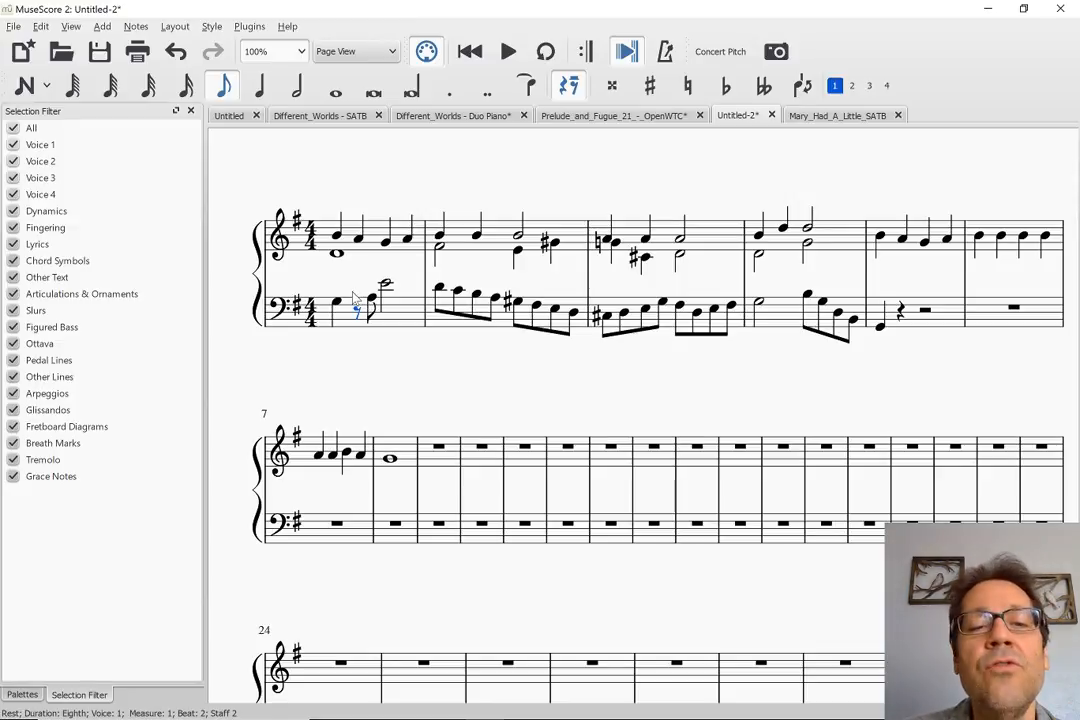
Undo the trial rhythm and pitch changes in bass measure 1
{"action": "key", "text": "ctrl+z"}
{"action": "key", "text": "ctrl+z"}
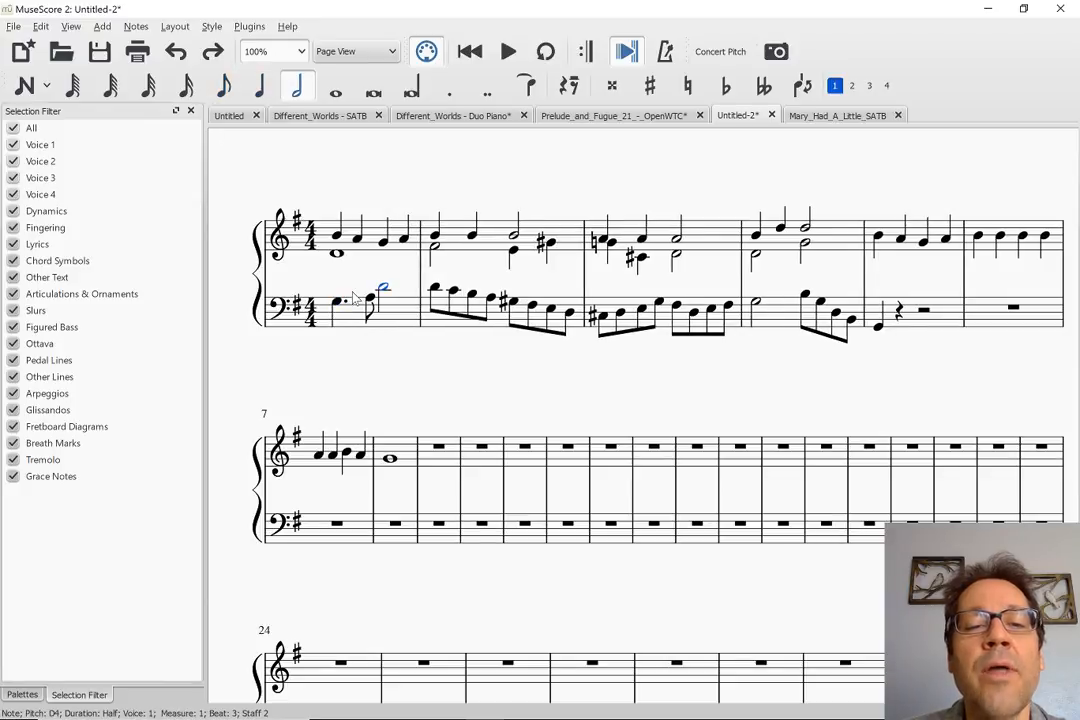
{"action": "key", "text": "ctrl+z"}
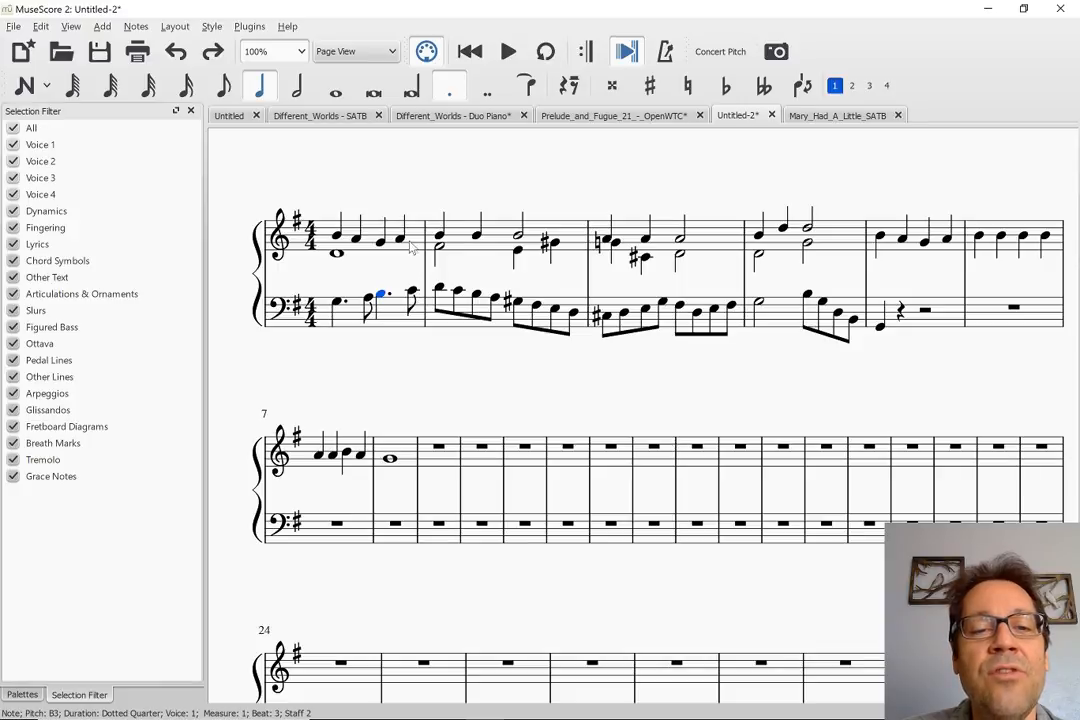
Change the voice 2 D4 in treble measure 1 to a double dotted half note
{"action": "left_click", "coordinate": [338, 255]}
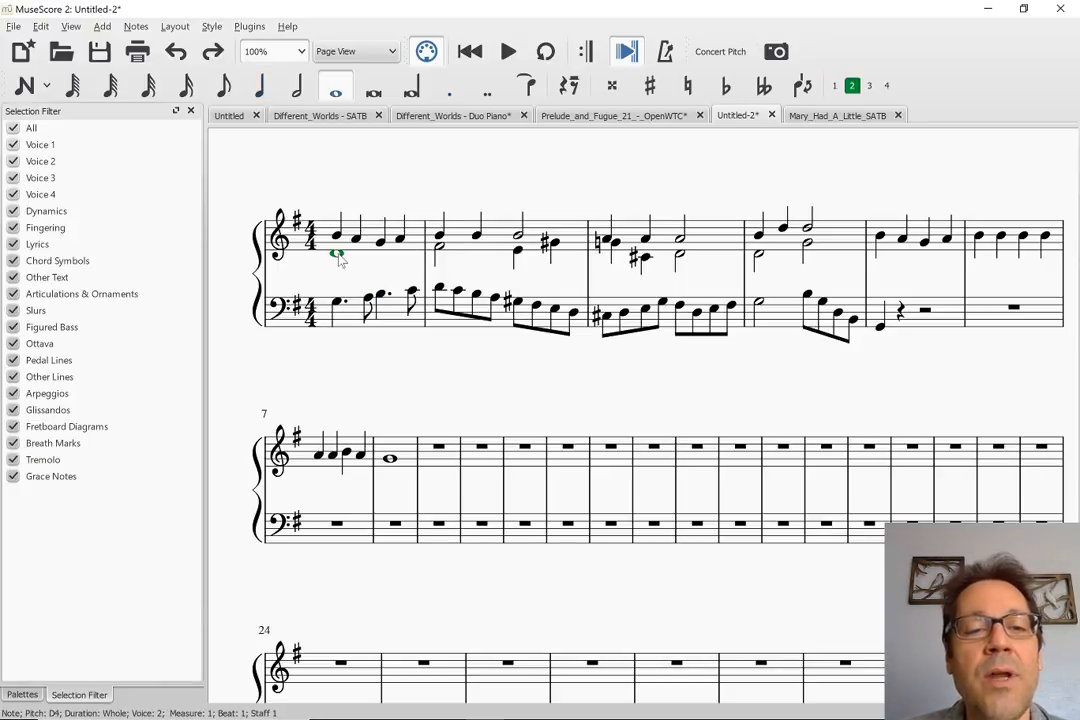
{"action": "key", "text": "6"}
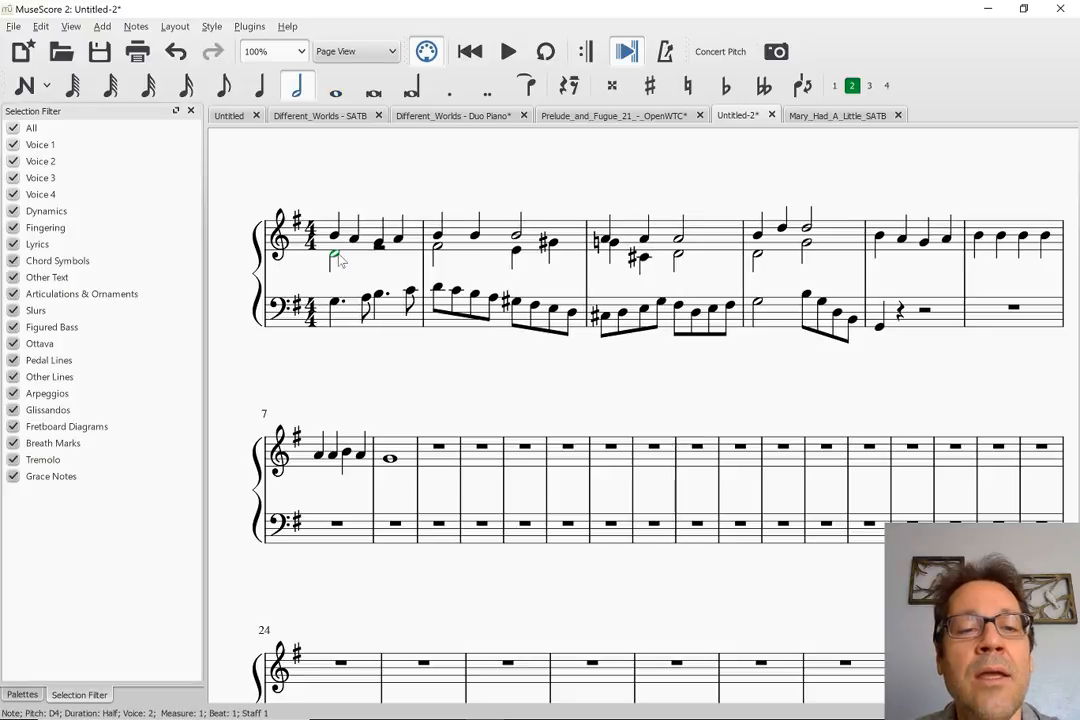
{"action": "key", "text": "period"}
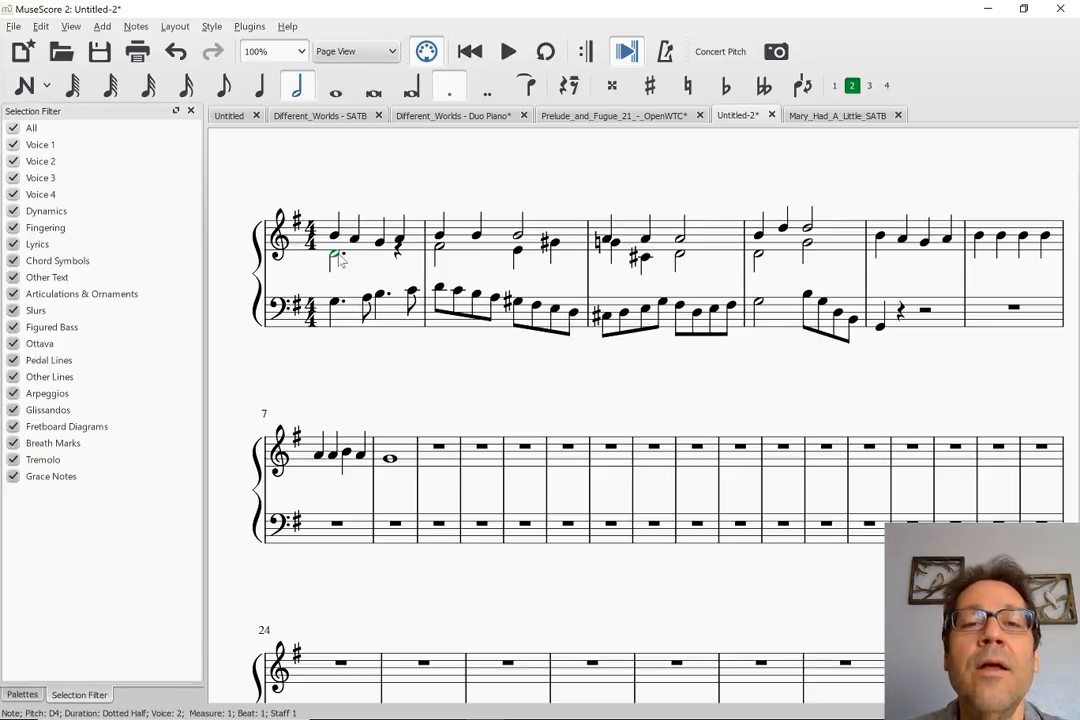
{"action": "left_click", "coordinate": [487, 90]}
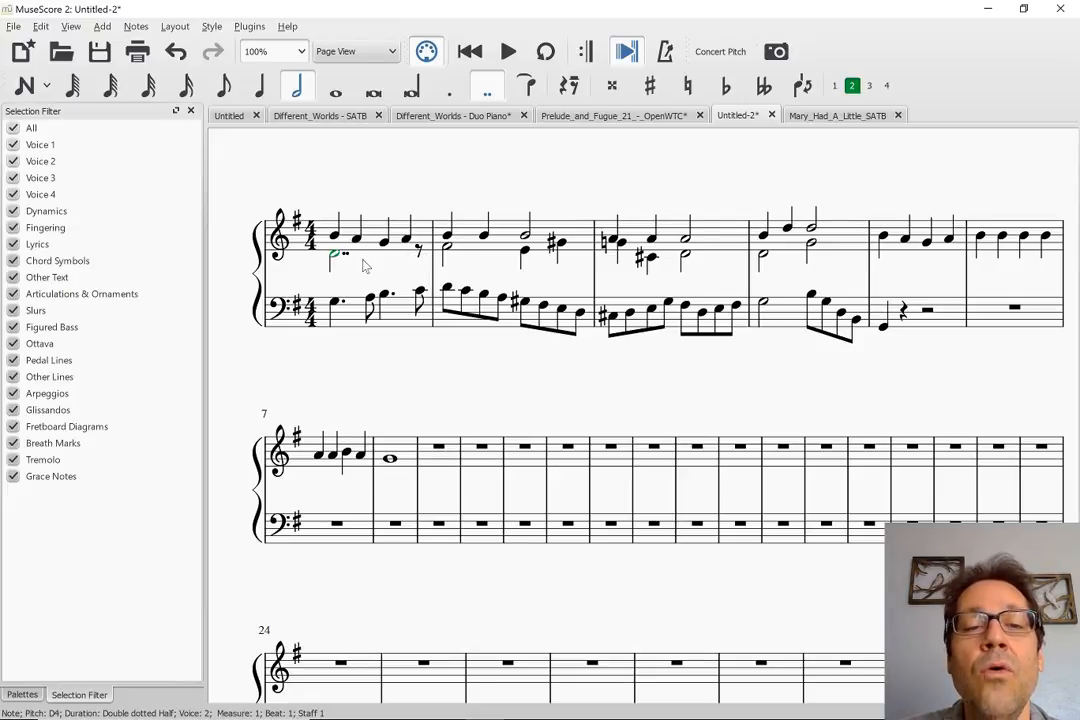
Fill the eighth rest at the end of treble measure 1 with an eighth note E4 in voice 2
{"action": "left_click", "coordinate": [418, 249]}
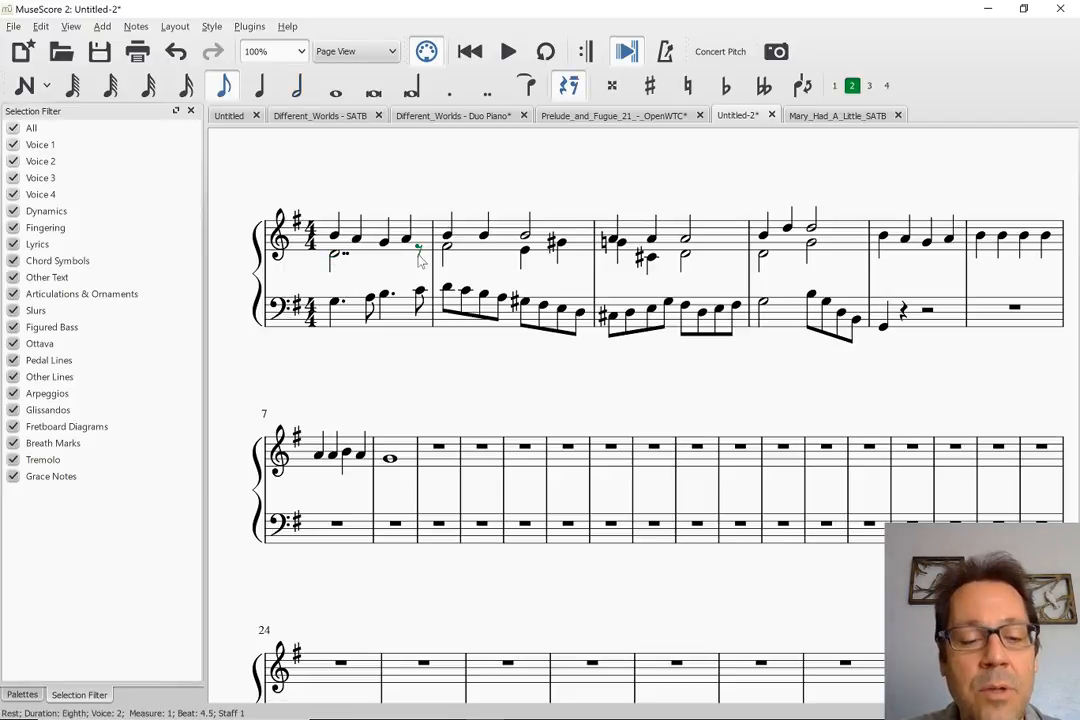
{"action": "key", "text": "n"}
{"action": "key", "text": "e"}
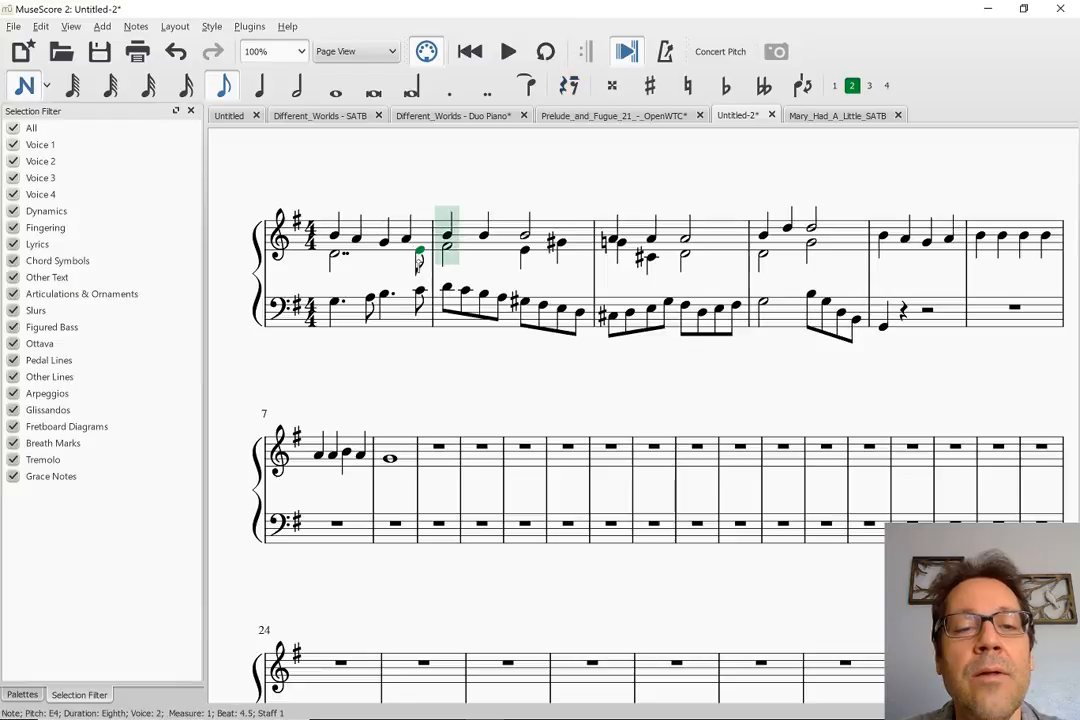
{"action": "key", "text": "Escape"}
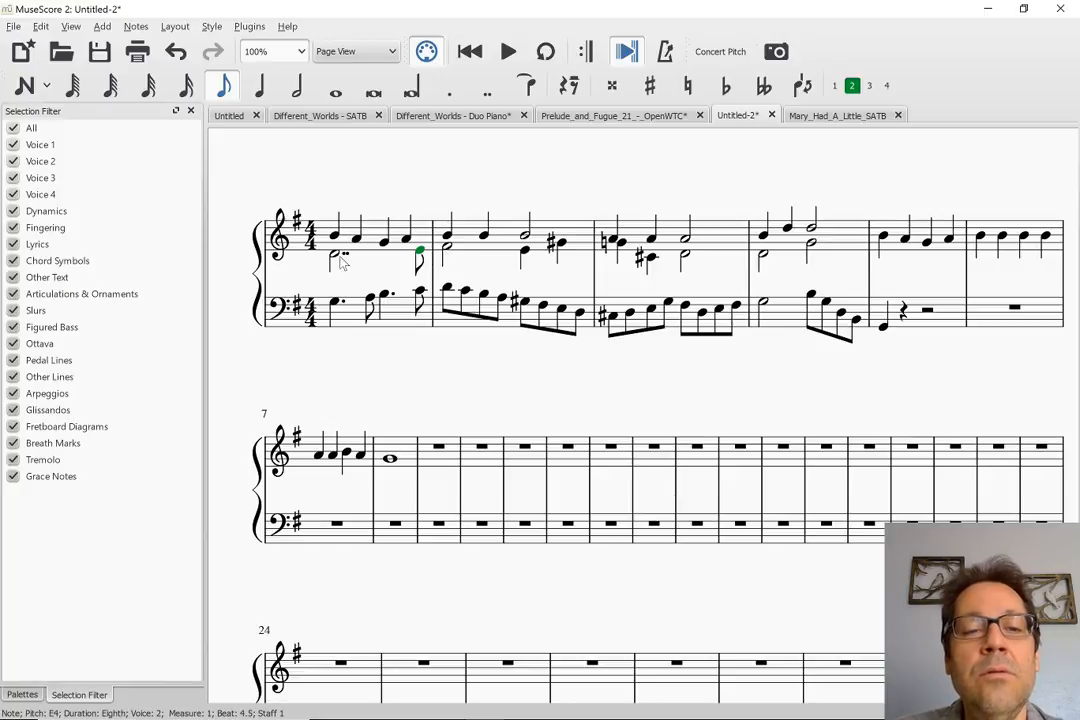
{"action": "key", "text": "Left"}
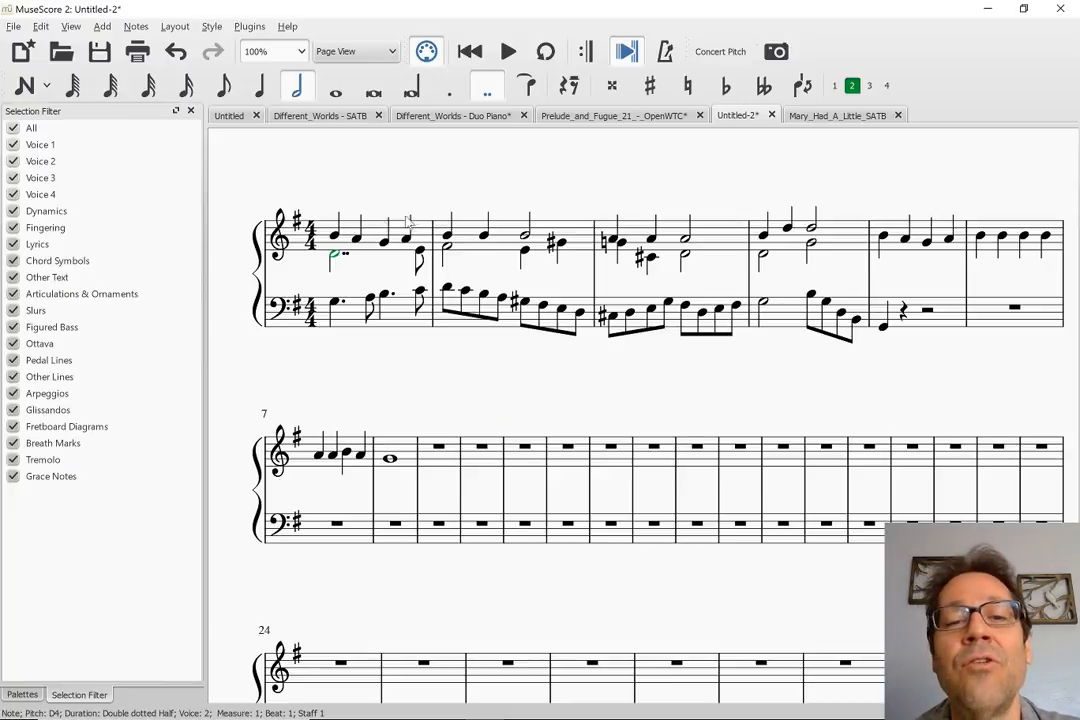
{"action": "left_click", "coordinate": [447, 249]}
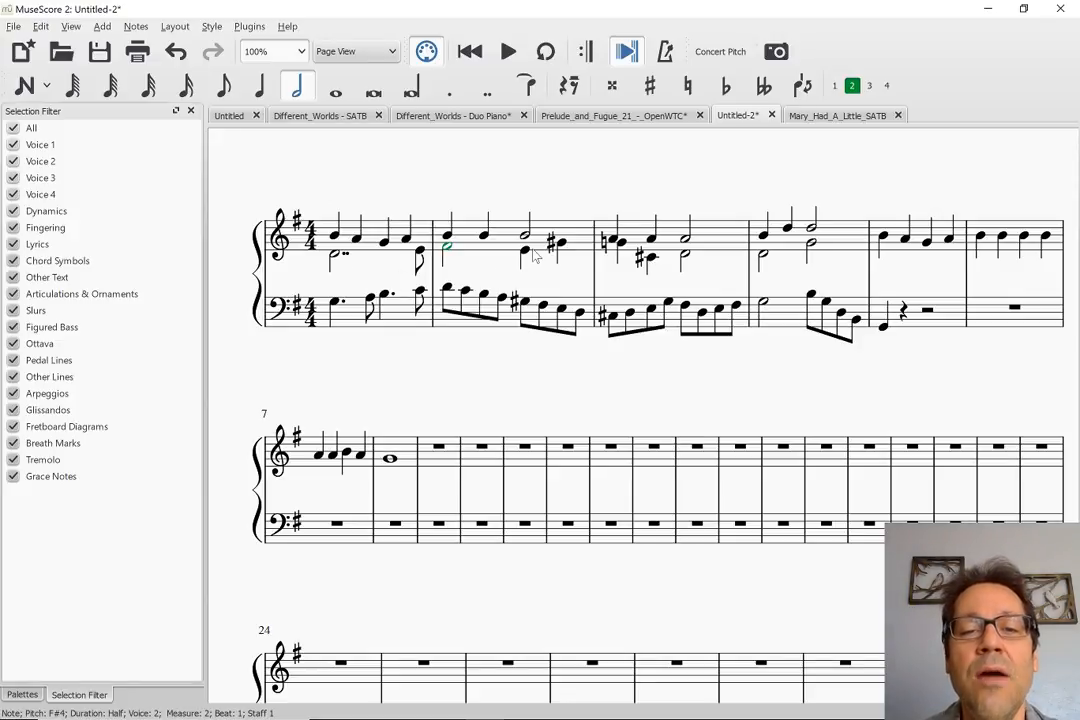
{"action": "left_click", "coordinate": [335, 257]}
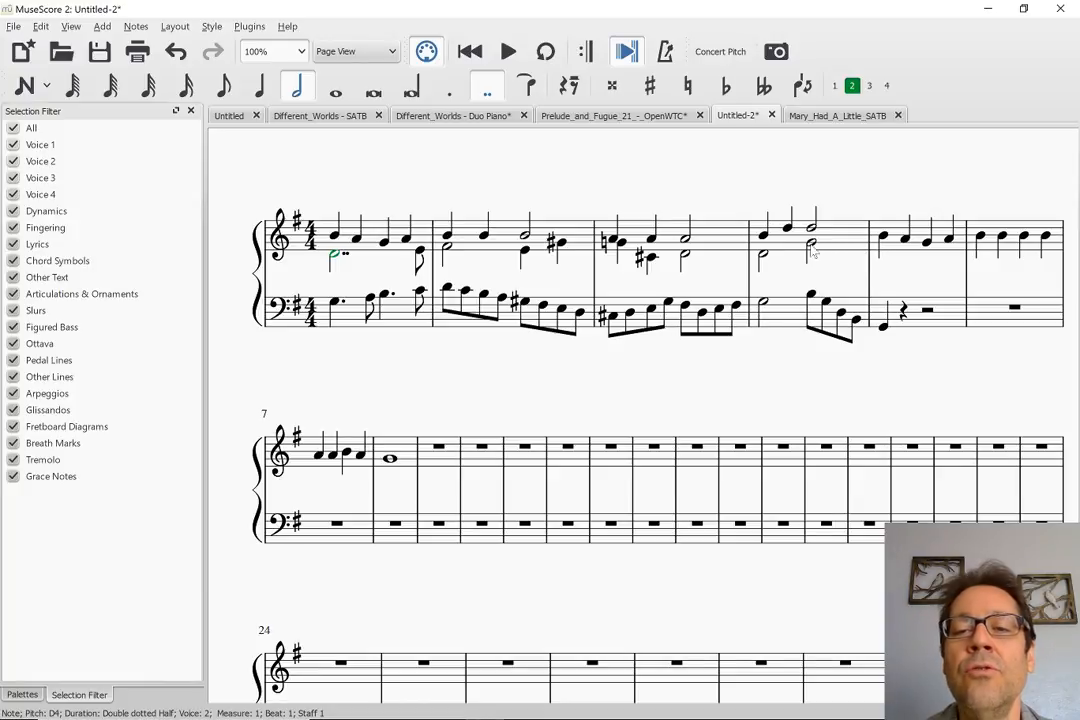
Enter the eighth notes A4, G4, F#4, E4 and D4 in voice 2 from beat 1 of treble measure 5
{"action": "left_click", "coordinate": [881, 240]}
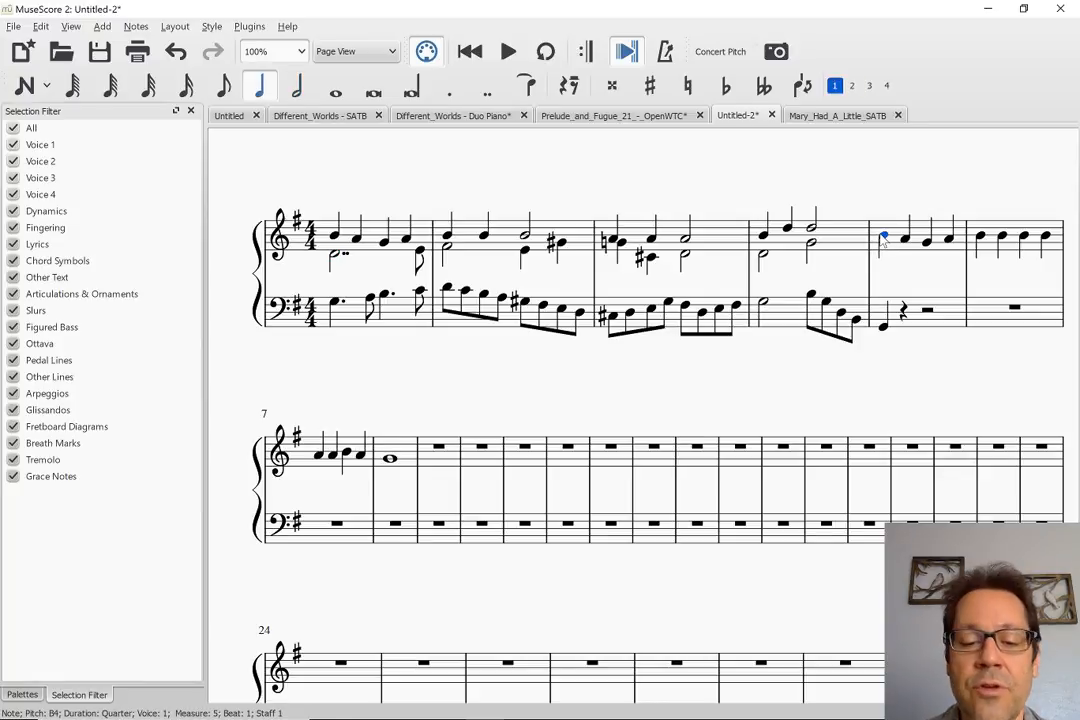
{"action": "key", "text": "n"}
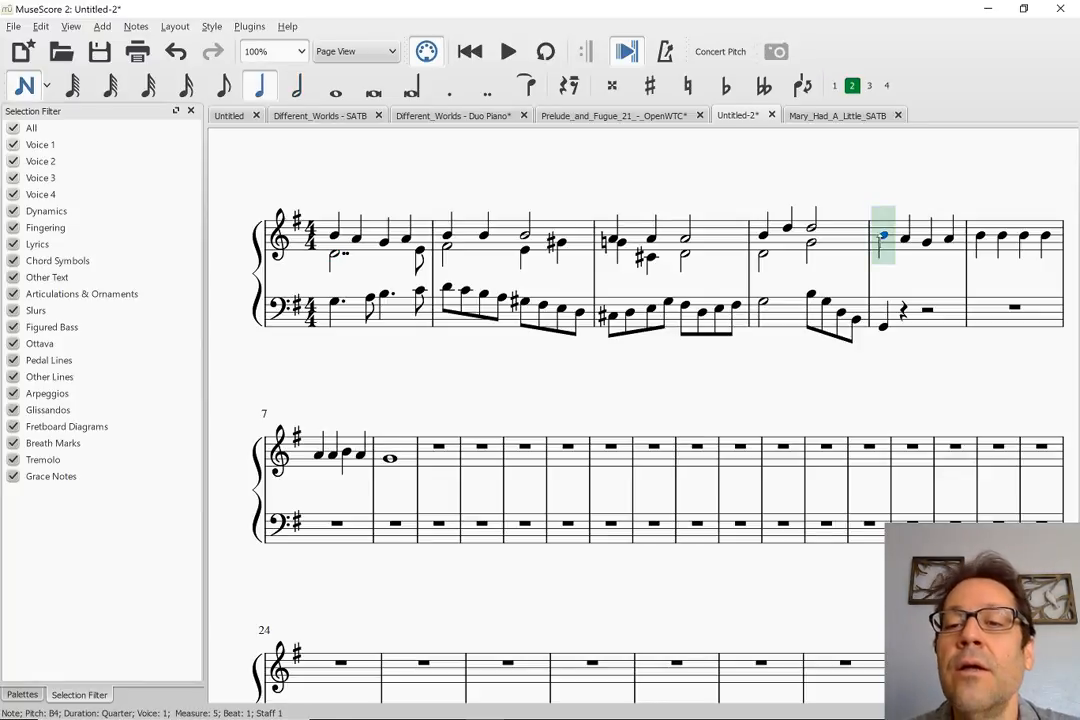
{"action": "key", "text": "ctrl+alt+2"}
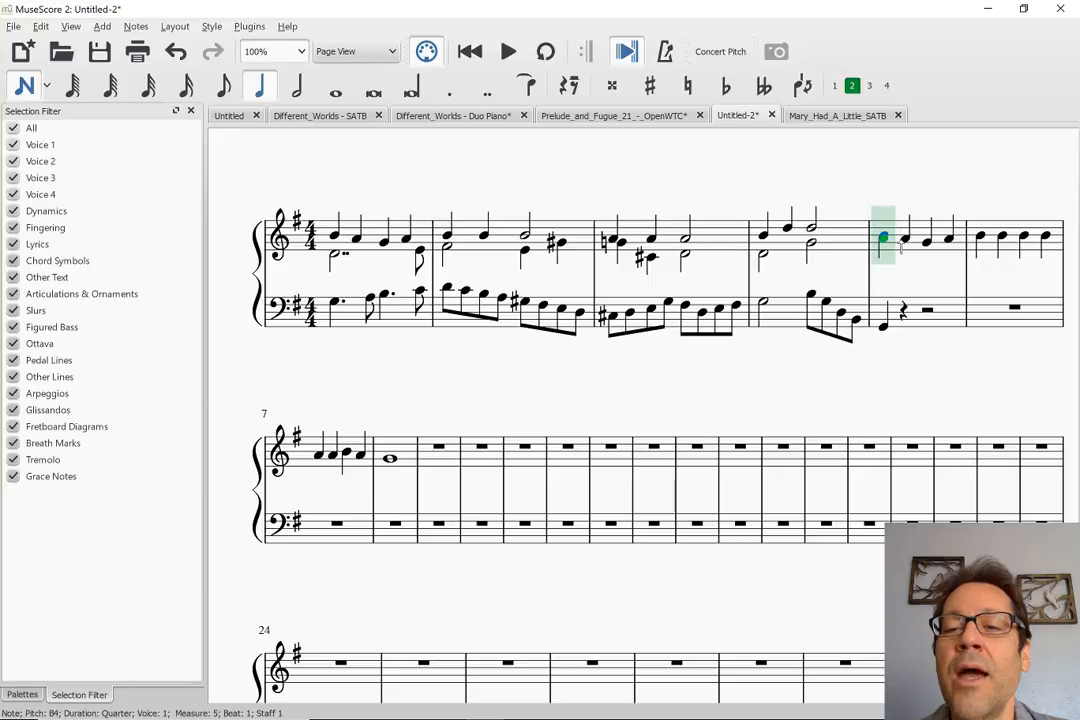
{"action": "key", "text": "4"}
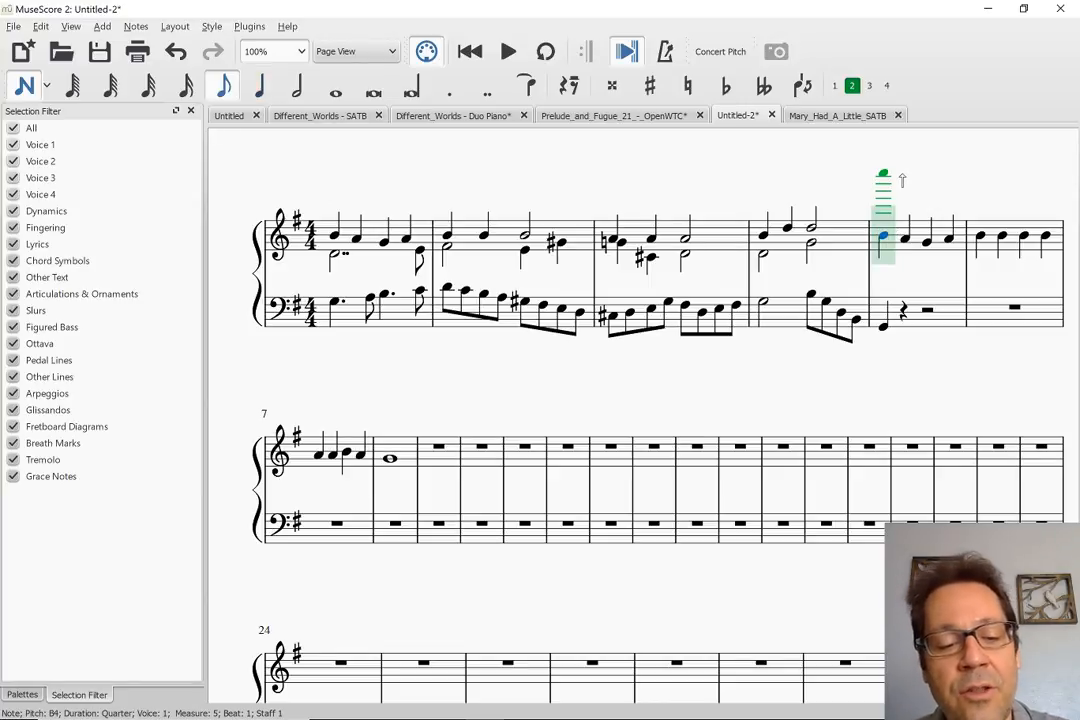
{"action": "key", "text": "a"}
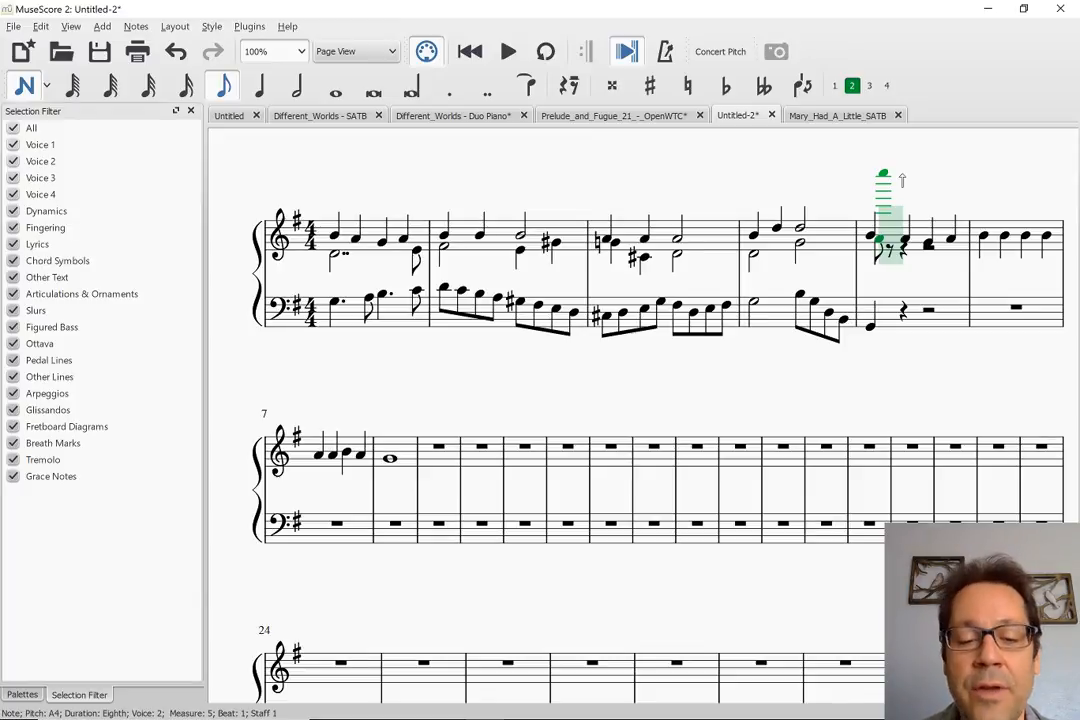
{"action": "key", "text": "g"}
{"action": "key", "text": "f"}
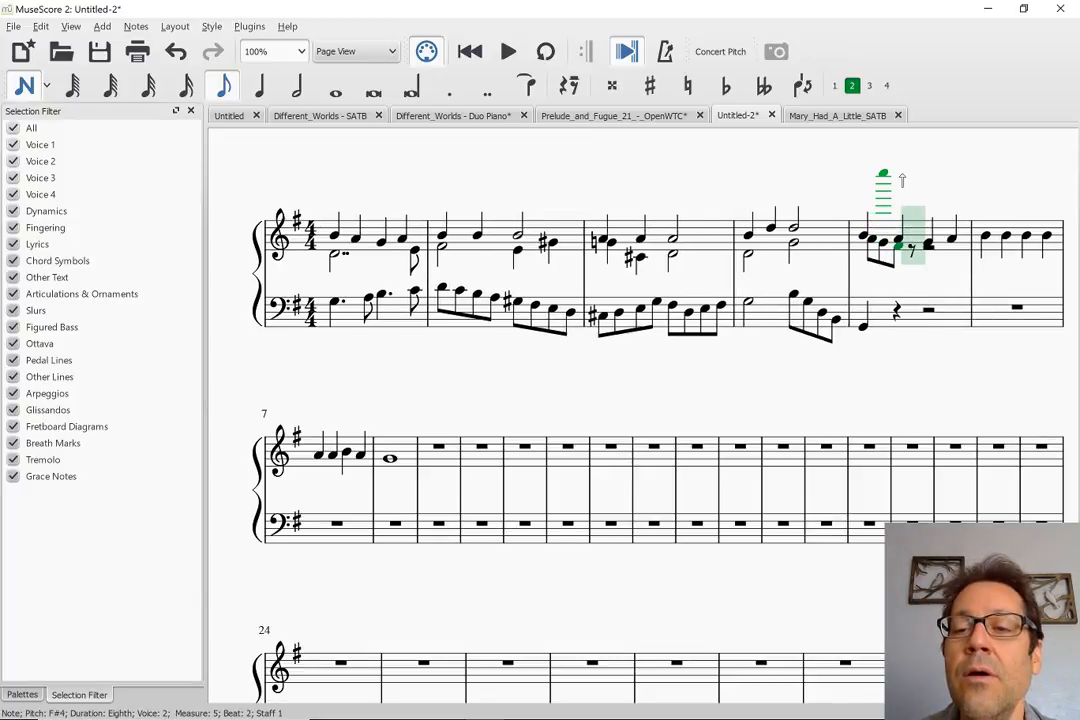
{"action": "key", "text": "e"}
{"action": "key", "text": "d"}
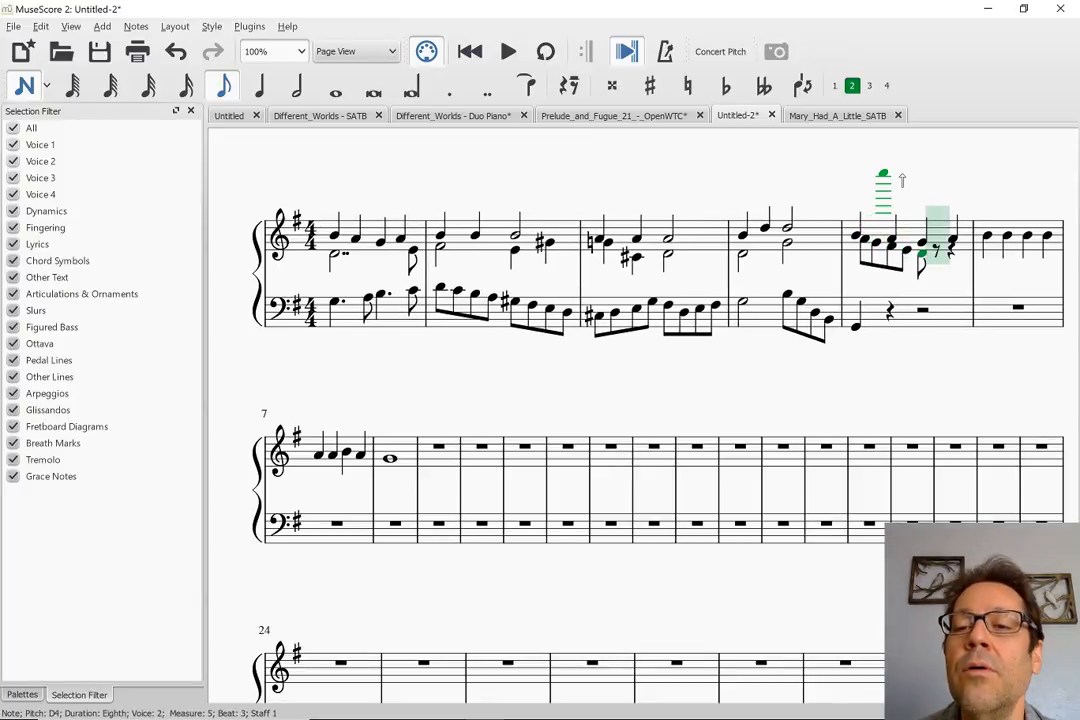
{"action": "key", "text": "Escape"}
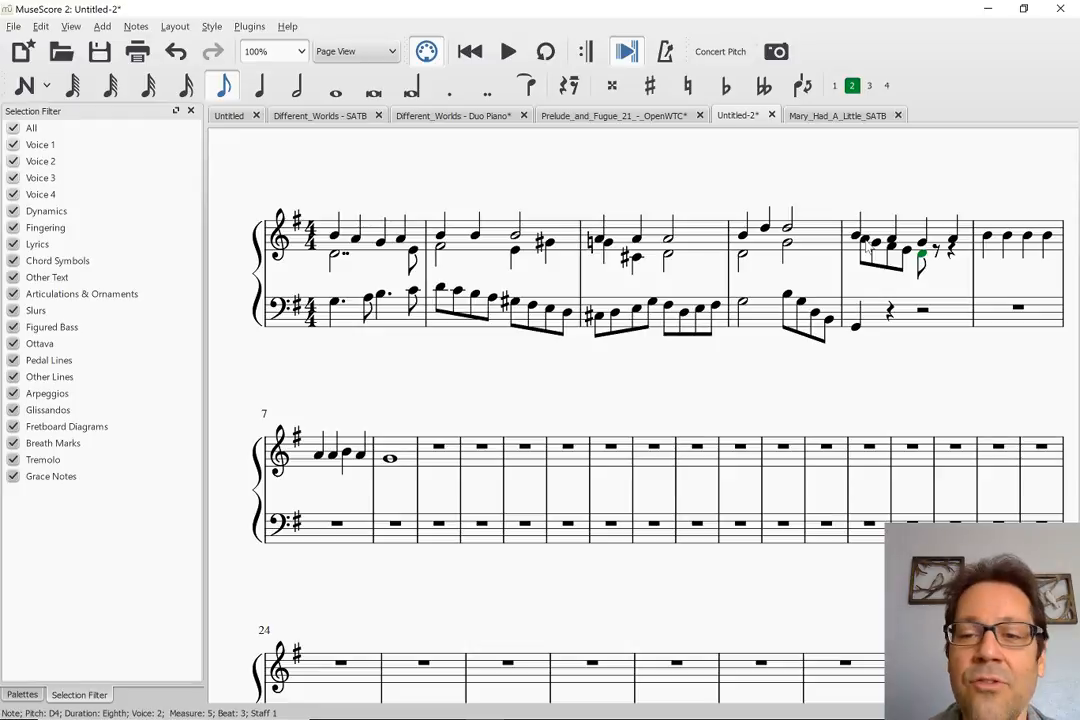
Play the score from measure 1 and check its harmony against the Mary_Had_A_Little_SATB score
{"action": "left_click", "coordinate": [865, 243]}
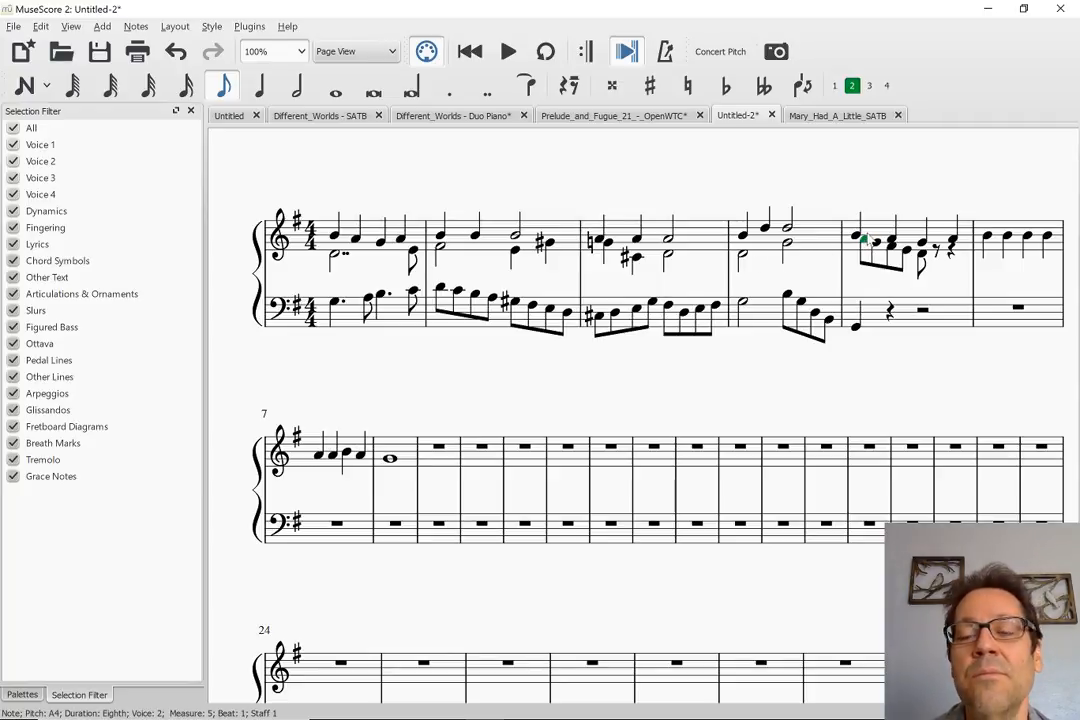
{"action": "left_click", "coordinate": [334, 257]}
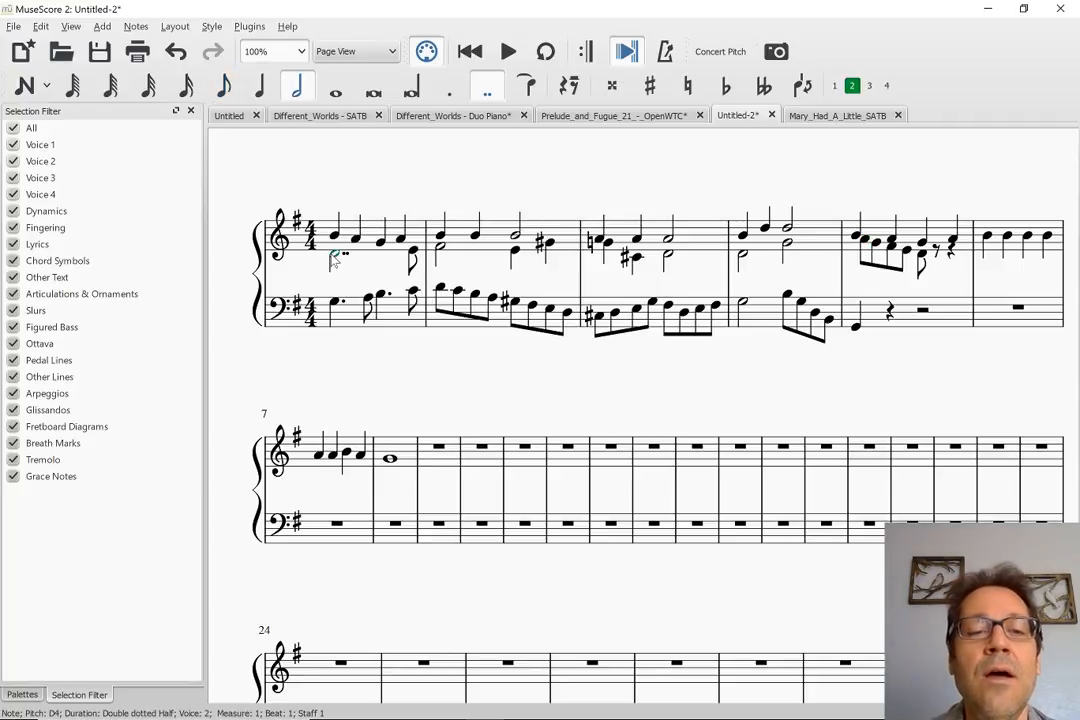
{"action": "key", "text": "space"}
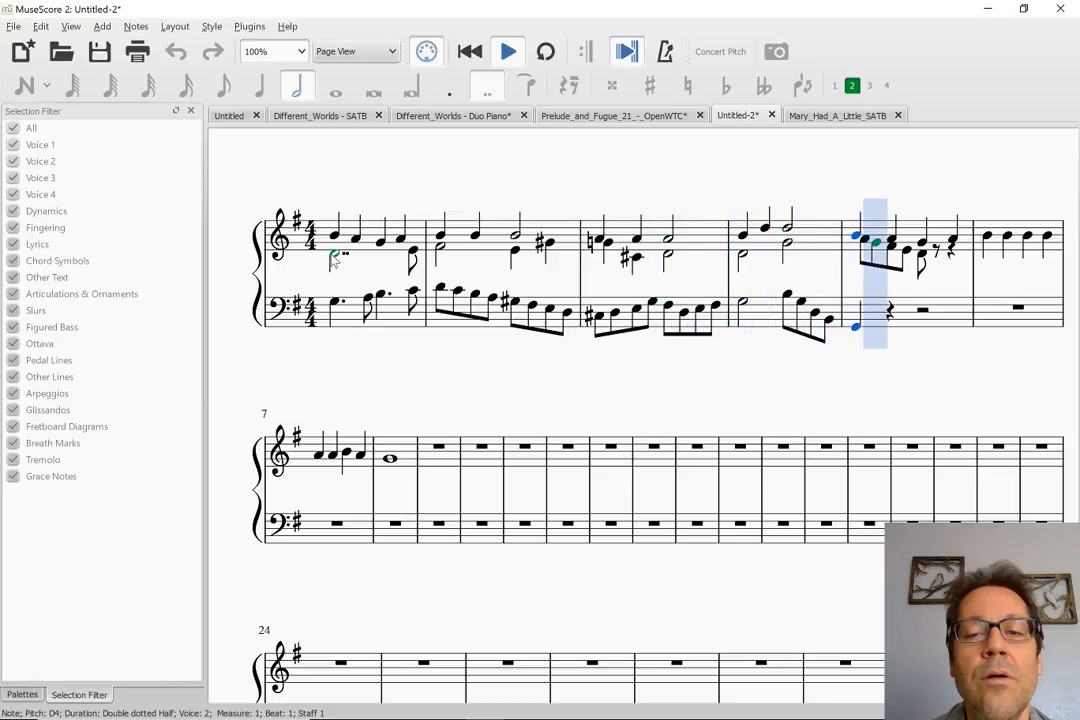
{"action": "key", "text": "space"}
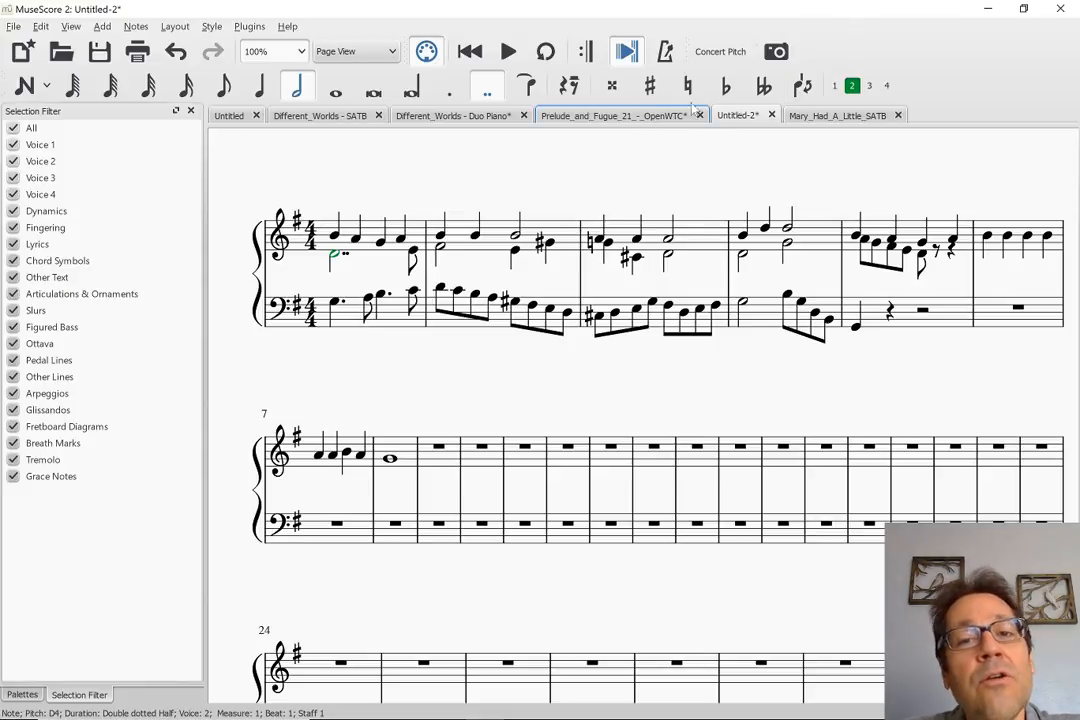
{"action": "left_click", "coordinate": [836, 117]}
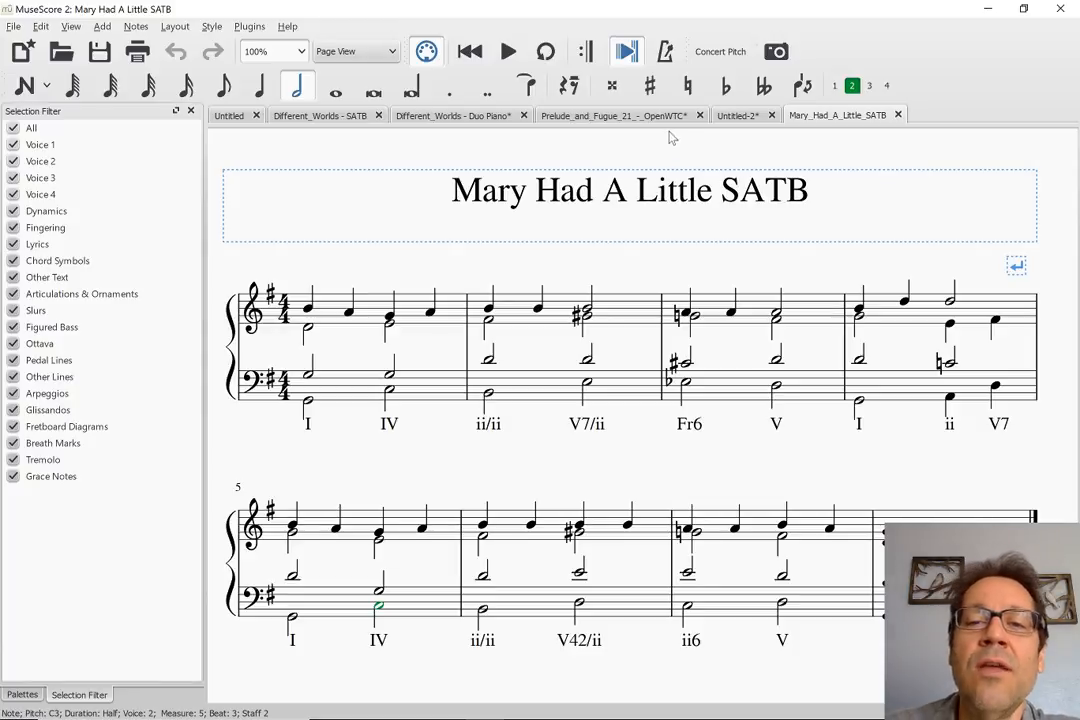
{"action": "left_click", "coordinate": [738, 116]}
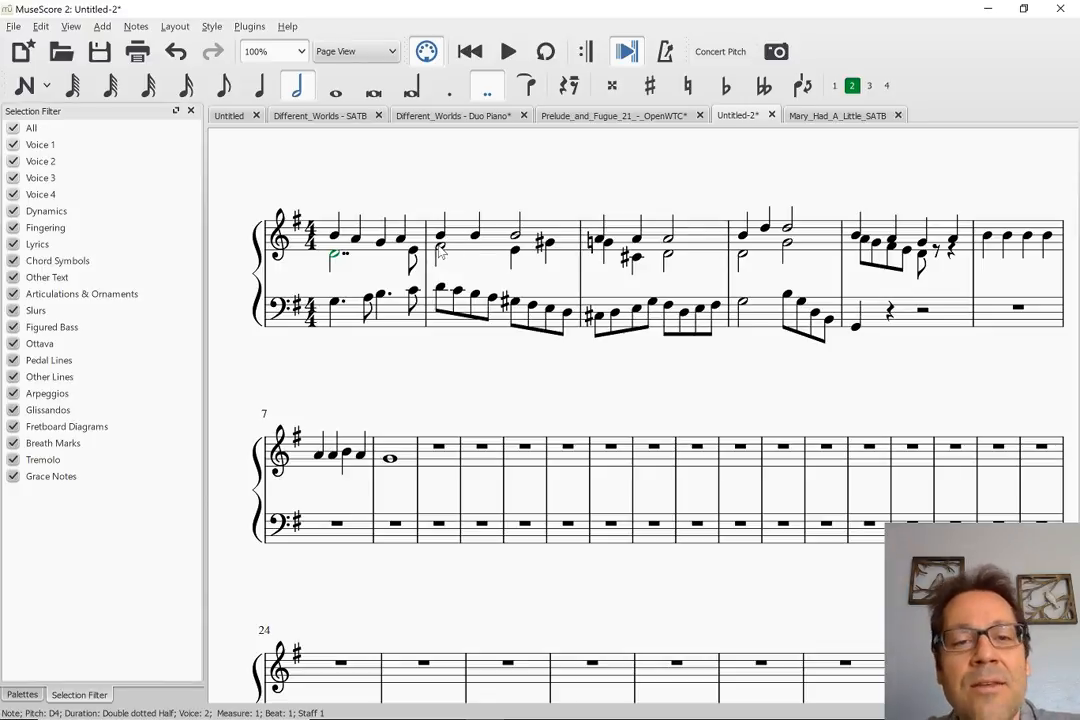
Rewrite voice 2 on beats 3 and 4 of treble measure 2 as eighth notes E4, F#4, G#4 and F#4
{"action": "left_click", "coordinate": [608, 244]}
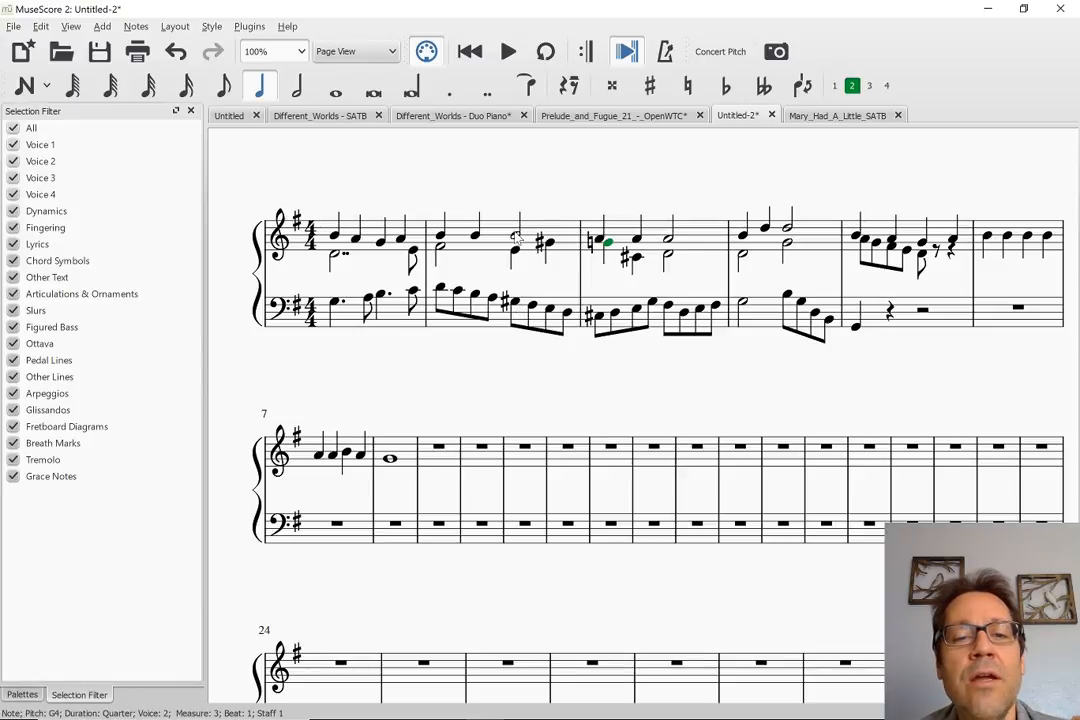
{"action": "left_click", "coordinate": [515, 251]}
{"action": "key", "text": "4"}
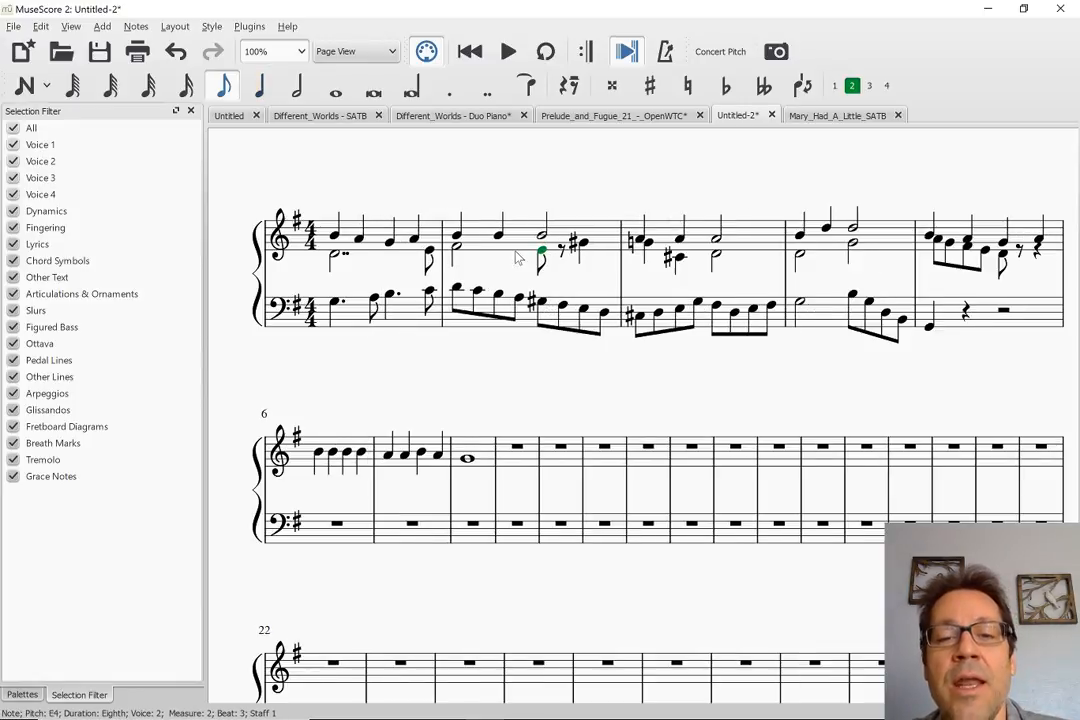
{"action": "key", "text": "n"}
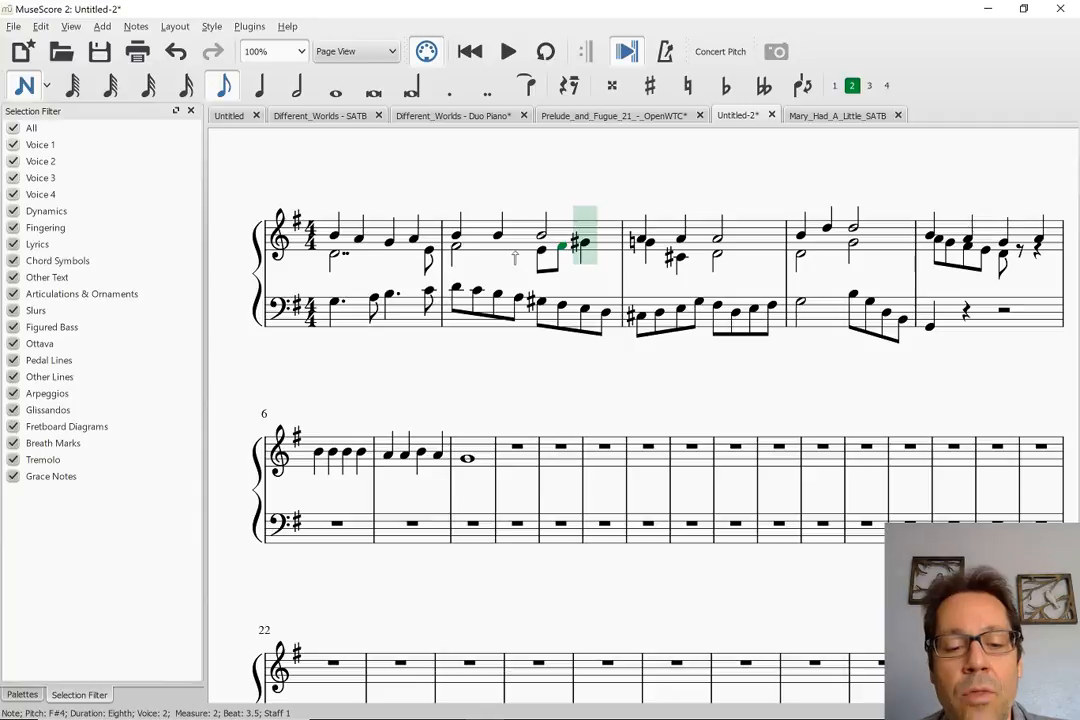
{"action": "key", "text": "3"}
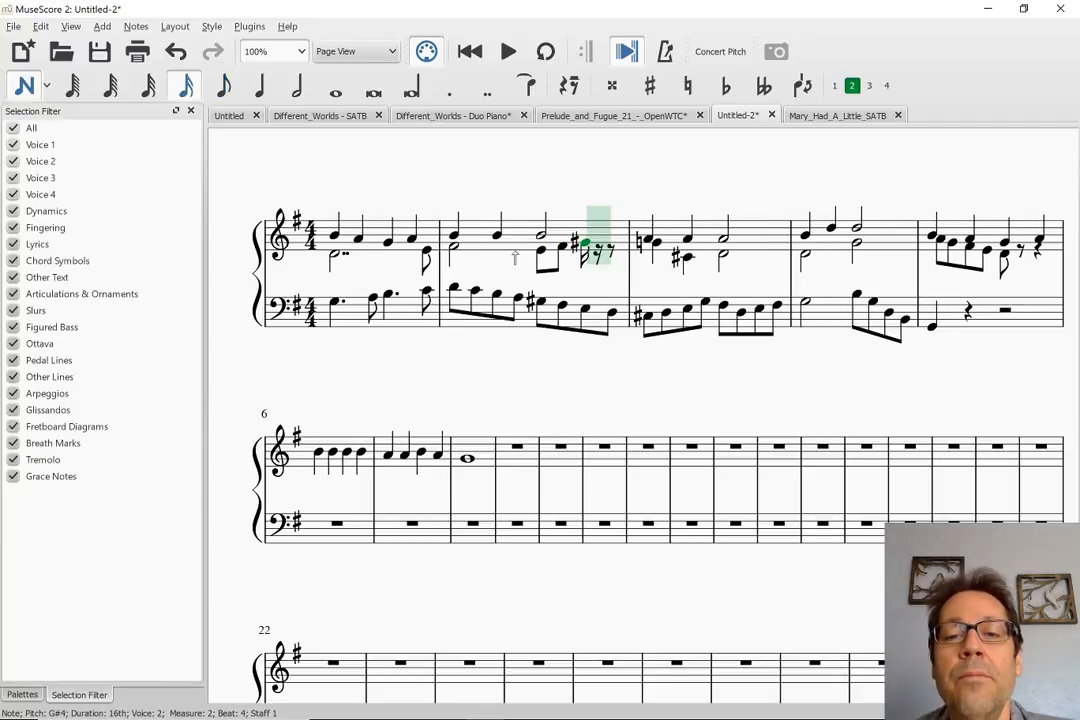
{"action": "key", "text": "4"}
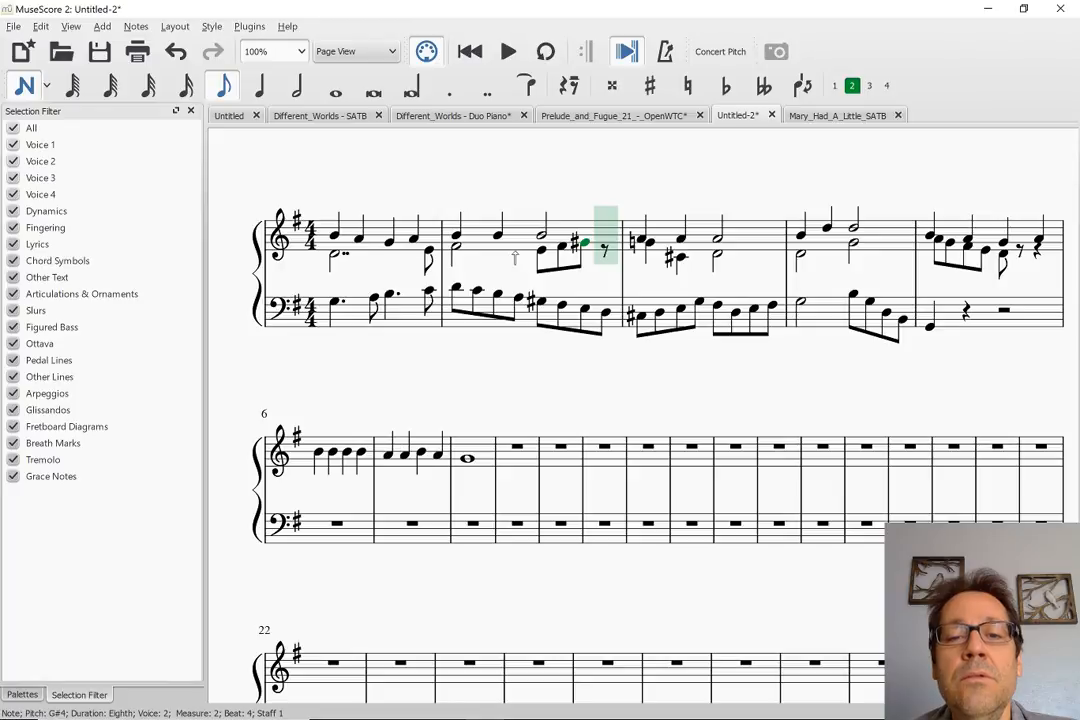
{"action": "key", "text": "f"}
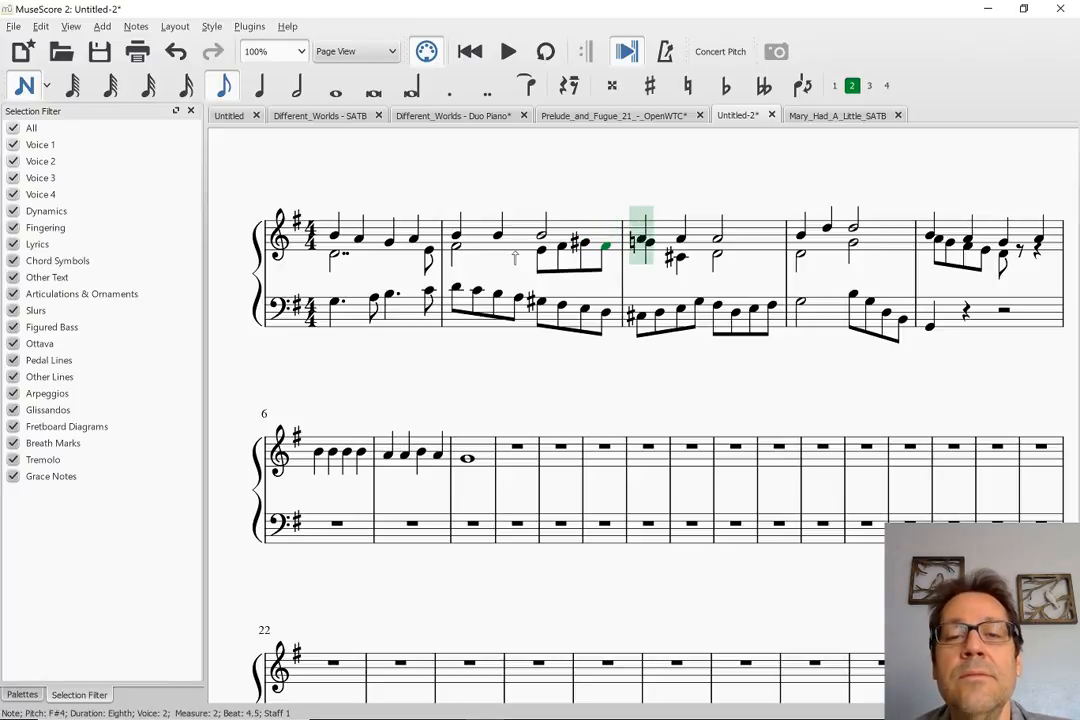
{"action": "key", "text": "Escape"}
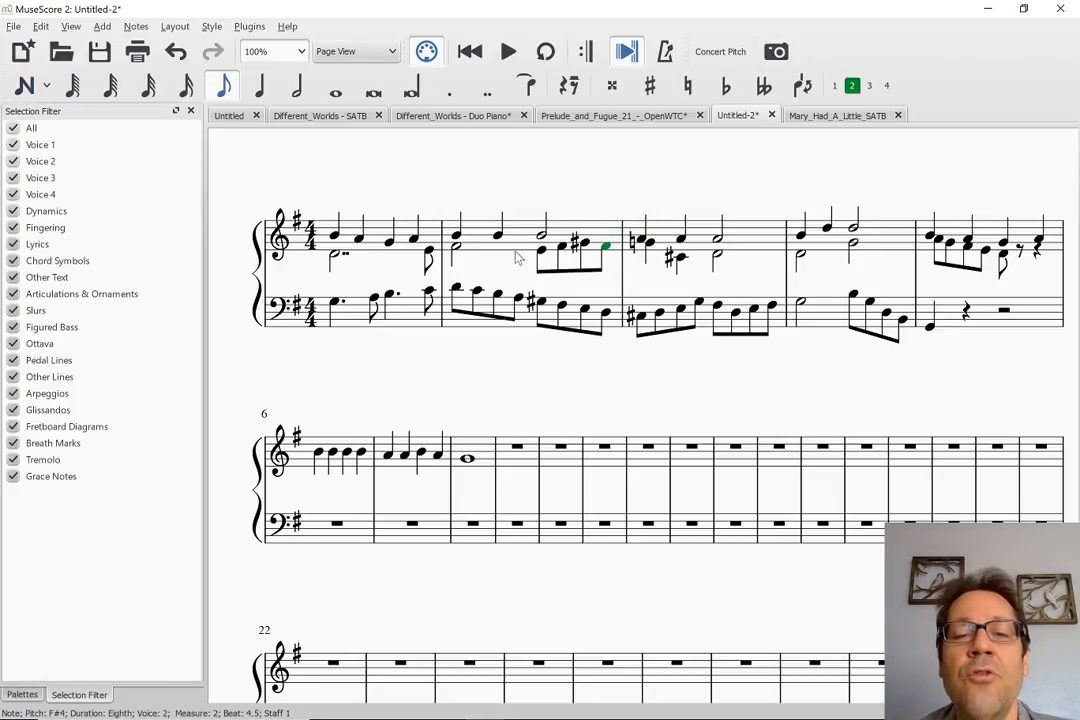
Simplify beats 3 and 4 of bass measure 2 to the quarter notes G#3 and E3
{"action": "left_click", "coordinate": [541, 303]}
{"action": "key", "text": "5"}
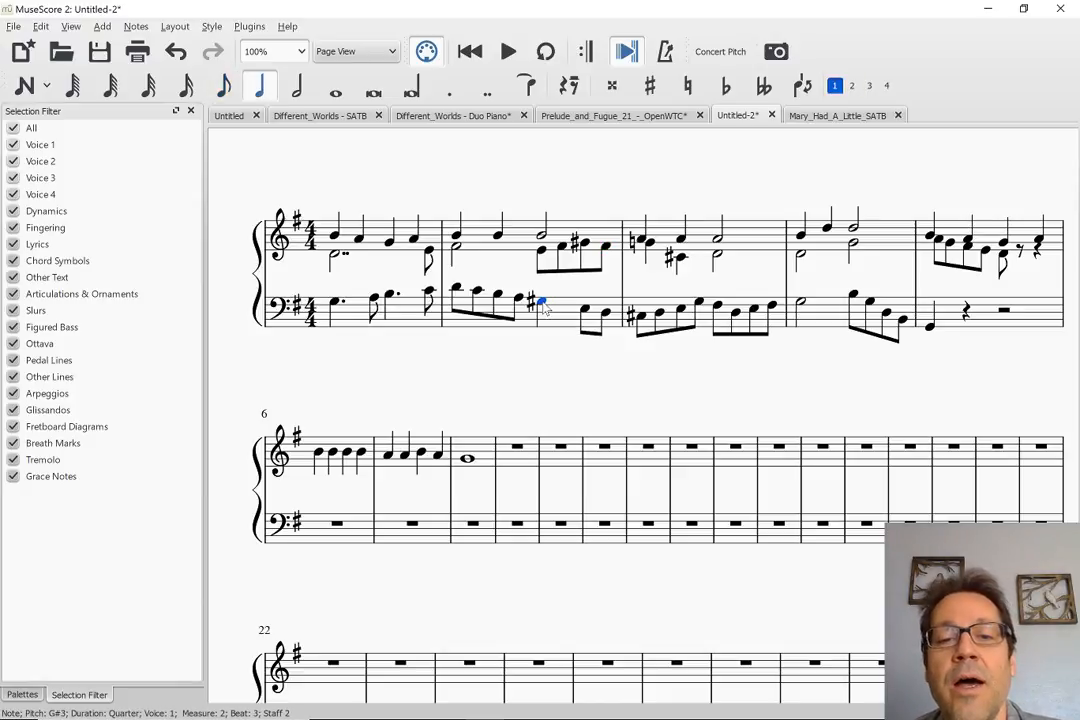
{"action": "key", "text": "Right"}
{"action": "key", "text": "5"}
{"action": "key", "text": "Escape"}
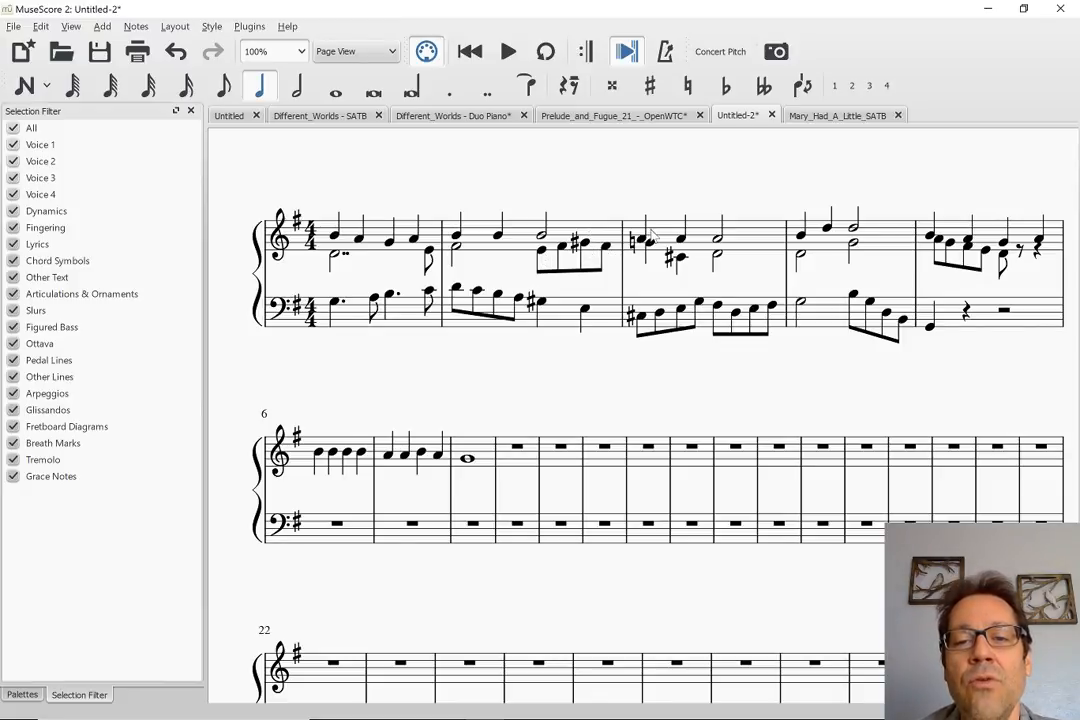
Play the score from measure 1 through the revised inner voice and bass of measure 2
{"action": "left_click", "coordinate": [335, 259]}
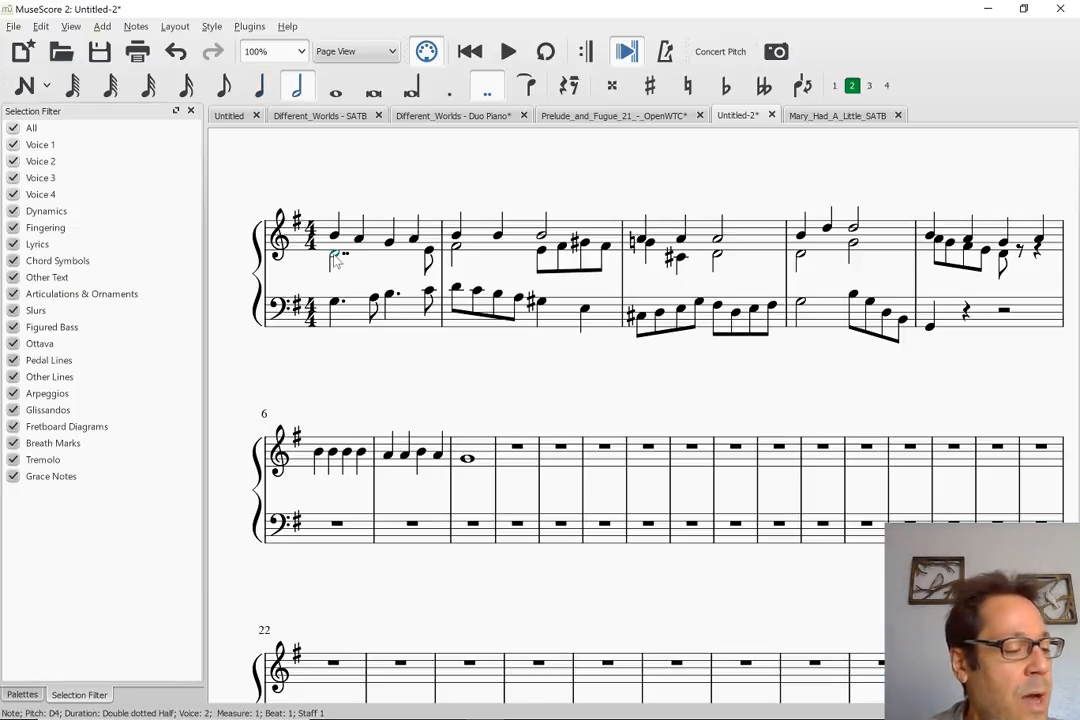
{"action": "key", "text": "space"}
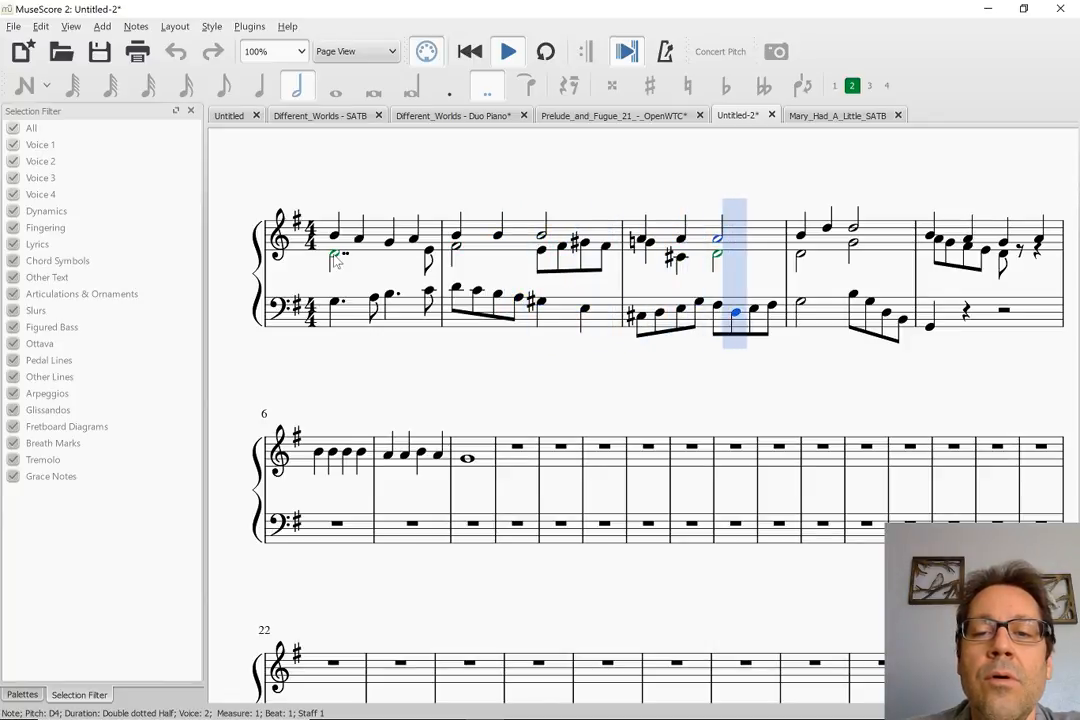
{"action": "key", "text": "space"}
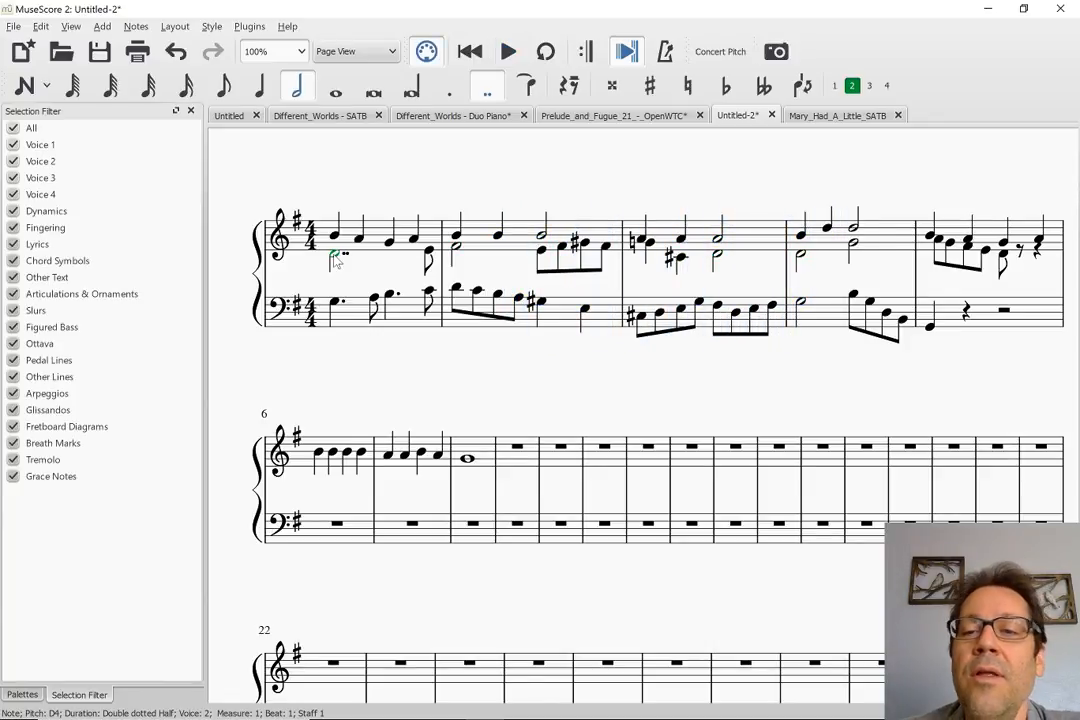
Replace the voice 2 half note D4 on beat 1 of treble measure 4 with eighth notes D4, E4, F#4 and A4
{"action": "left_click", "coordinate": [802, 257]}
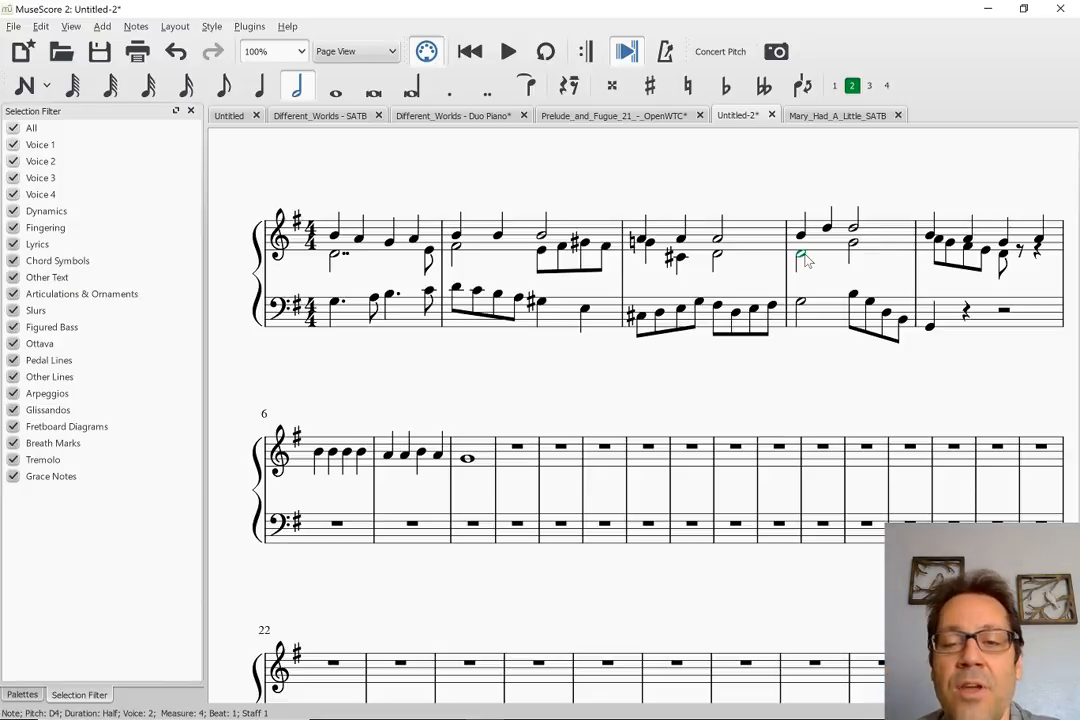
{"action": "key", "text": "4"}
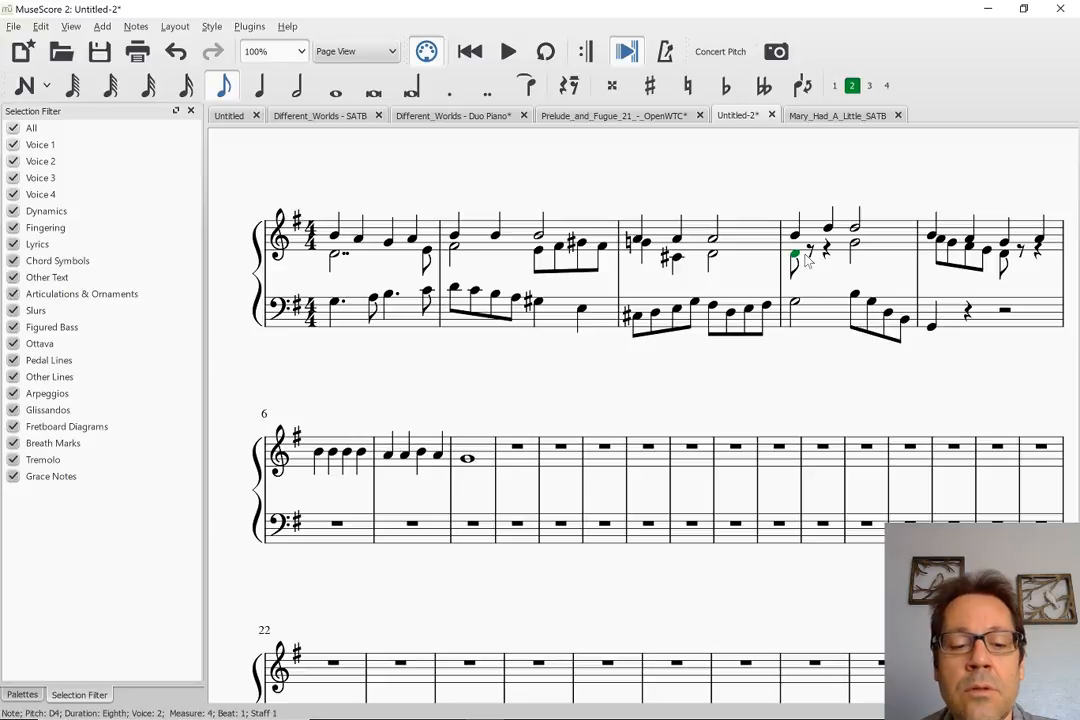
{"action": "key", "text": "n"}
{"action": "key", "text": "e"}
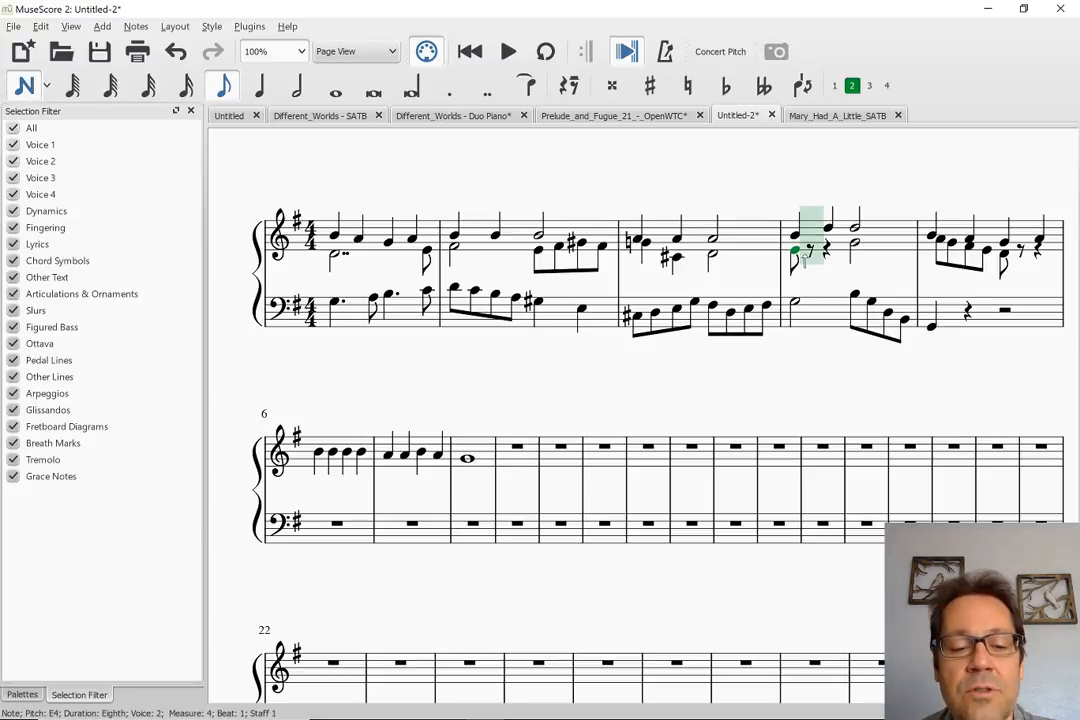
{"action": "key", "text": "d"}
{"action": "key", "text": "Left"}
{"action": "key", "text": "Left"}
{"action": "key", "text": "Right"}
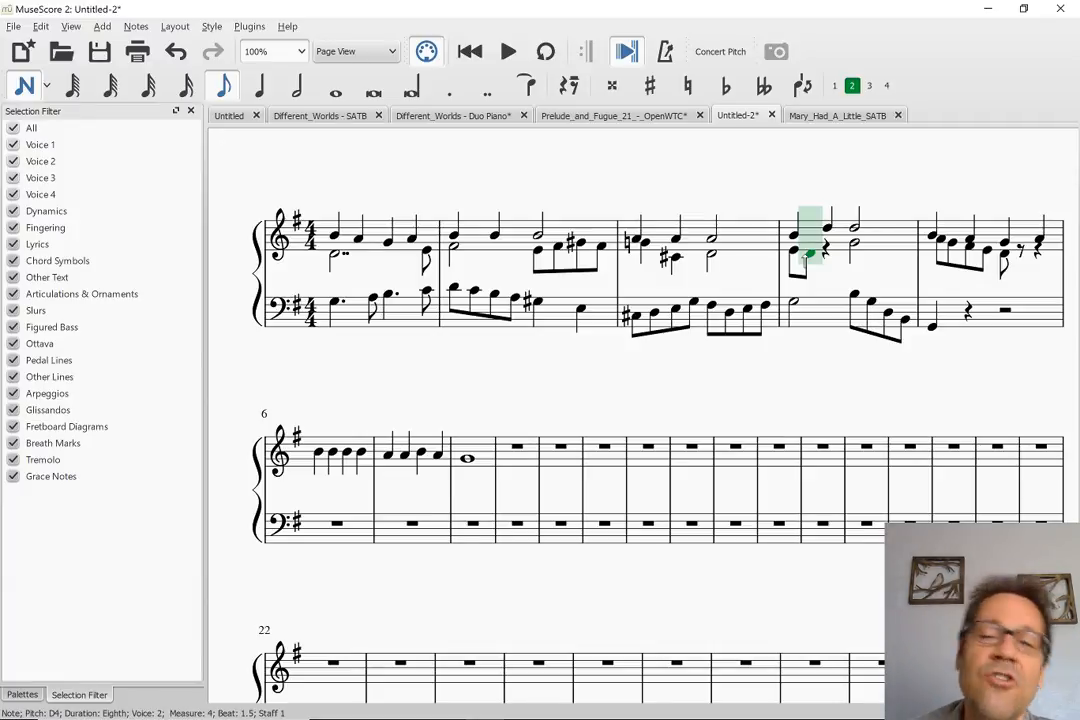
{"action": "key", "text": "Left"}
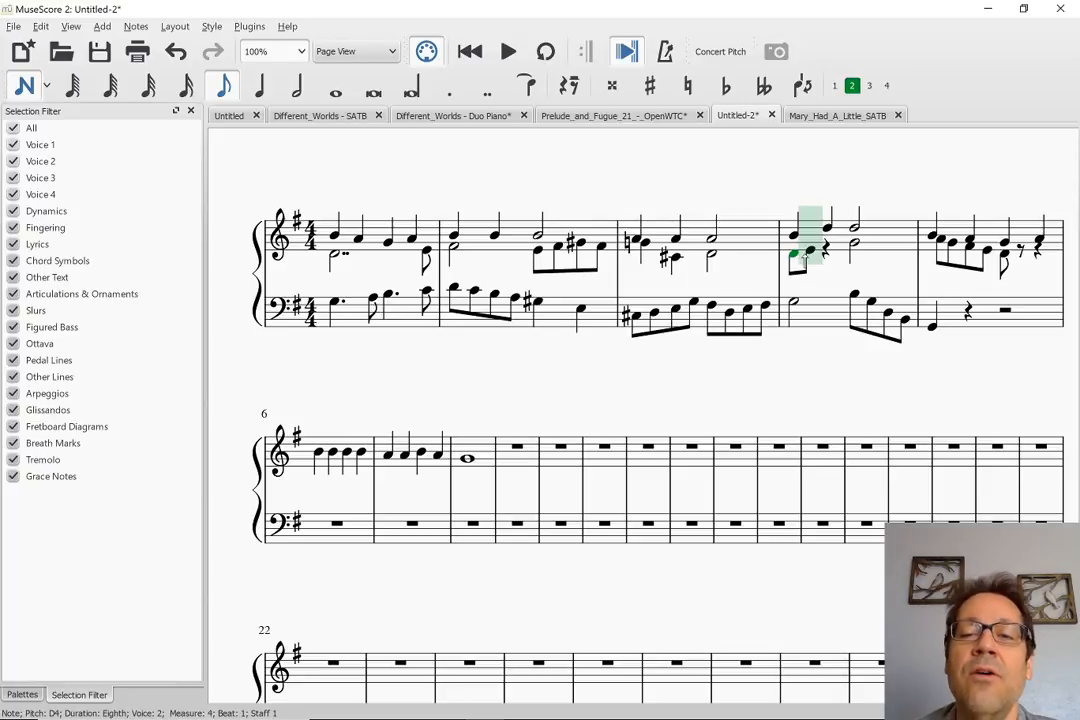
{"action": "key", "text": "Right"}
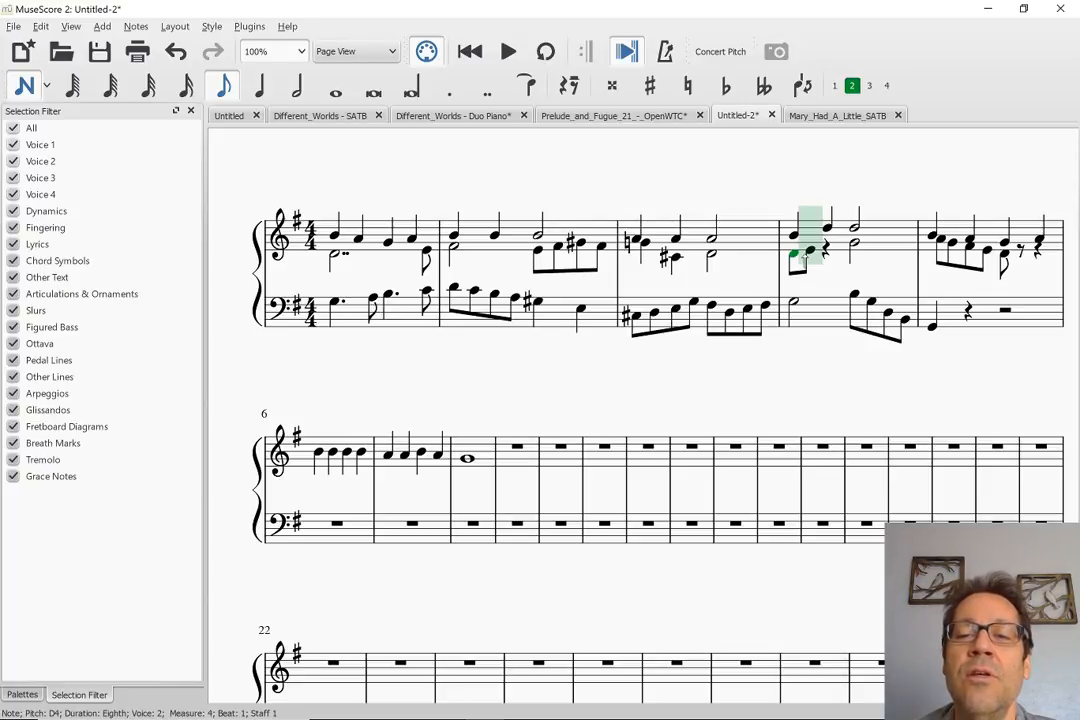
{"action": "key", "text": "Left"}
{"action": "key", "text": "Right"}
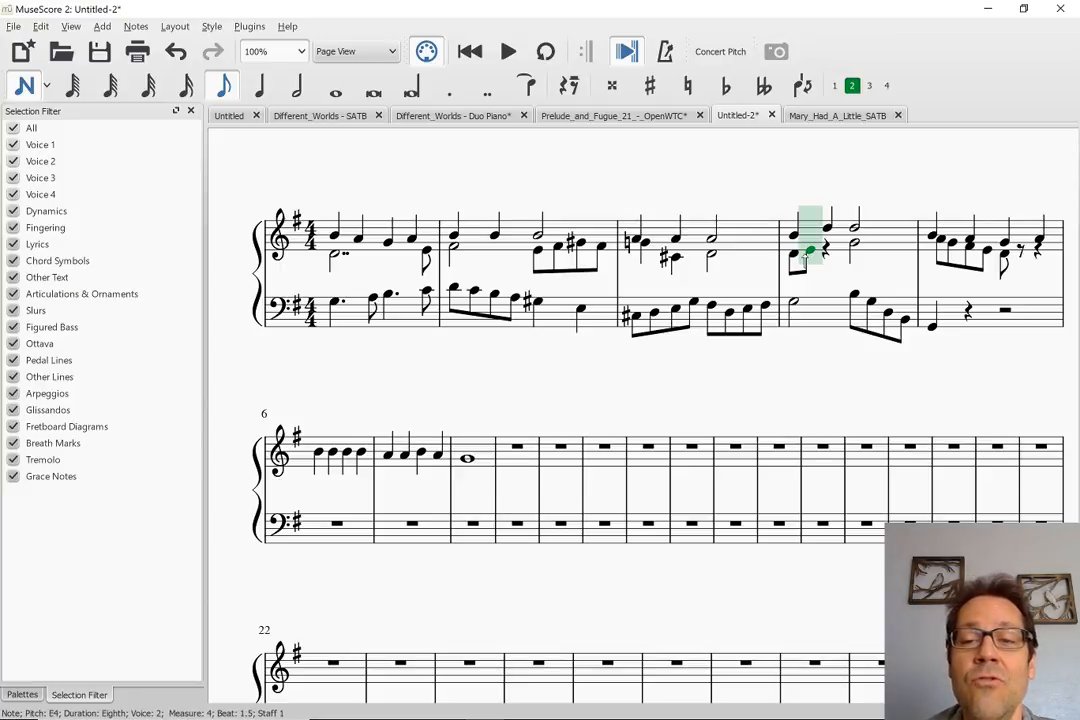
{"action": "key", "text": "Right"}
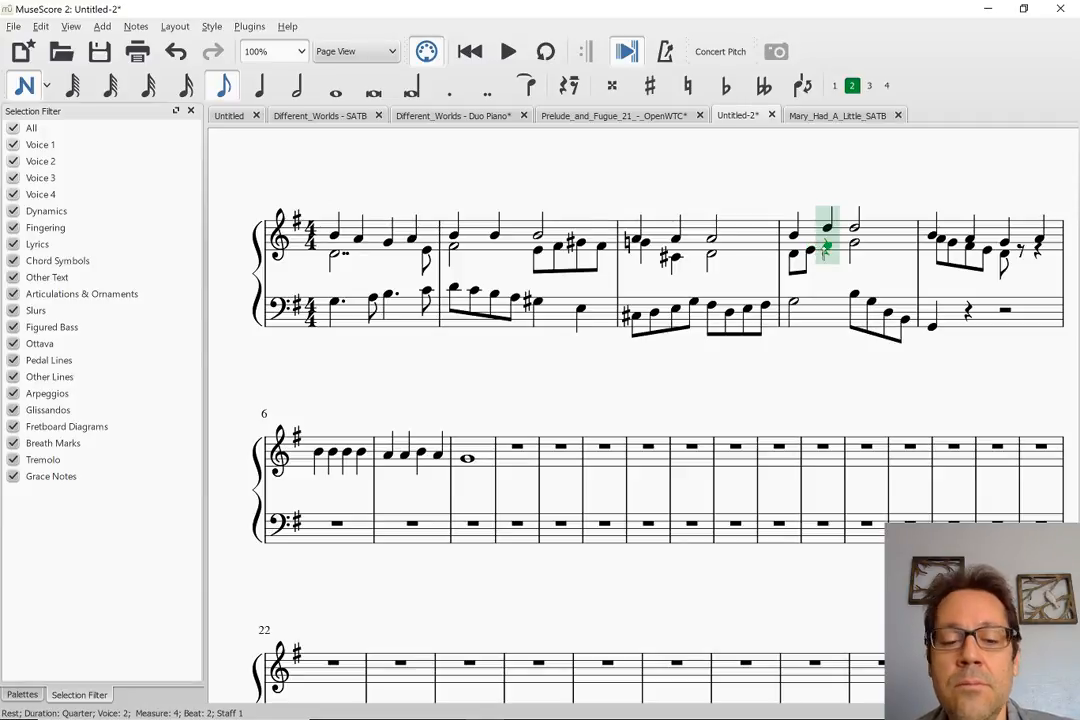
{"action": "left_click", "coordinate": [826, 247]}
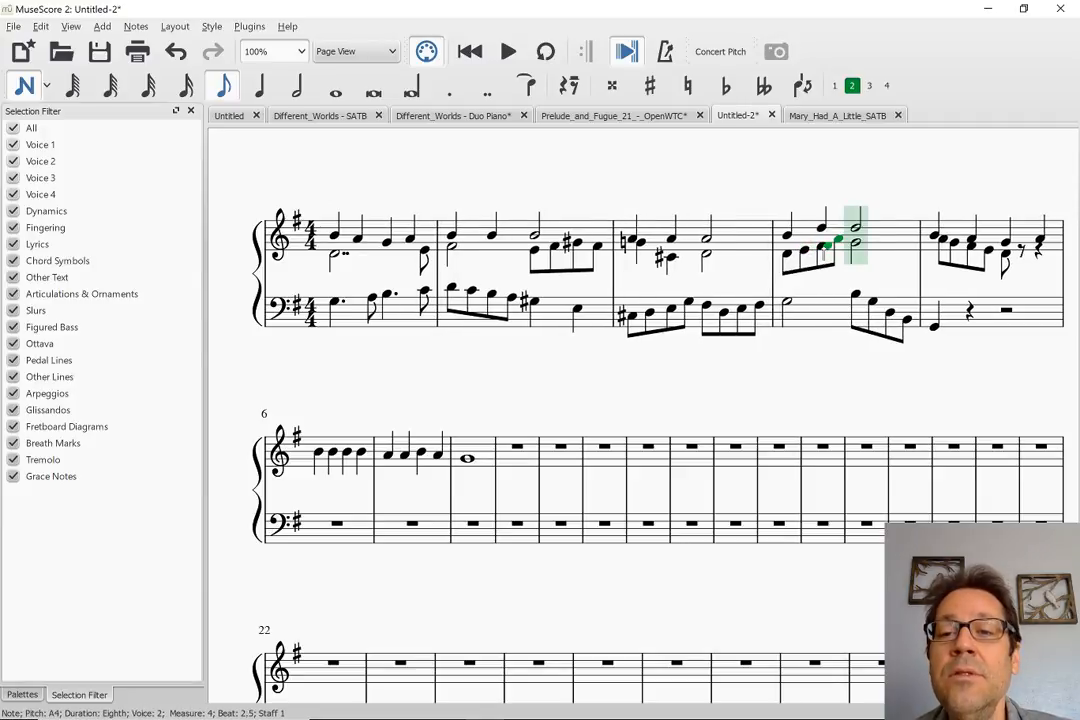
Play the score from measure 1 into measure 5 to check the revised inner voice against melody and bass
{"action": "left_click", "coordinate": [838, 241]}
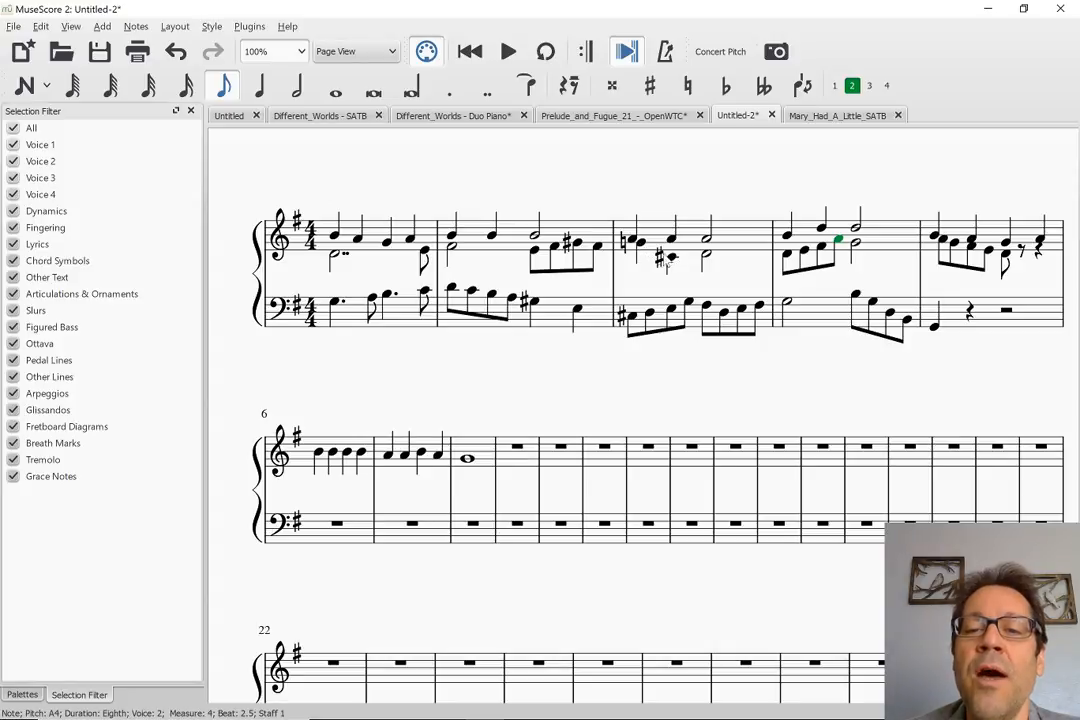
{"action": "left_click", "coordinate": [642, 245]}
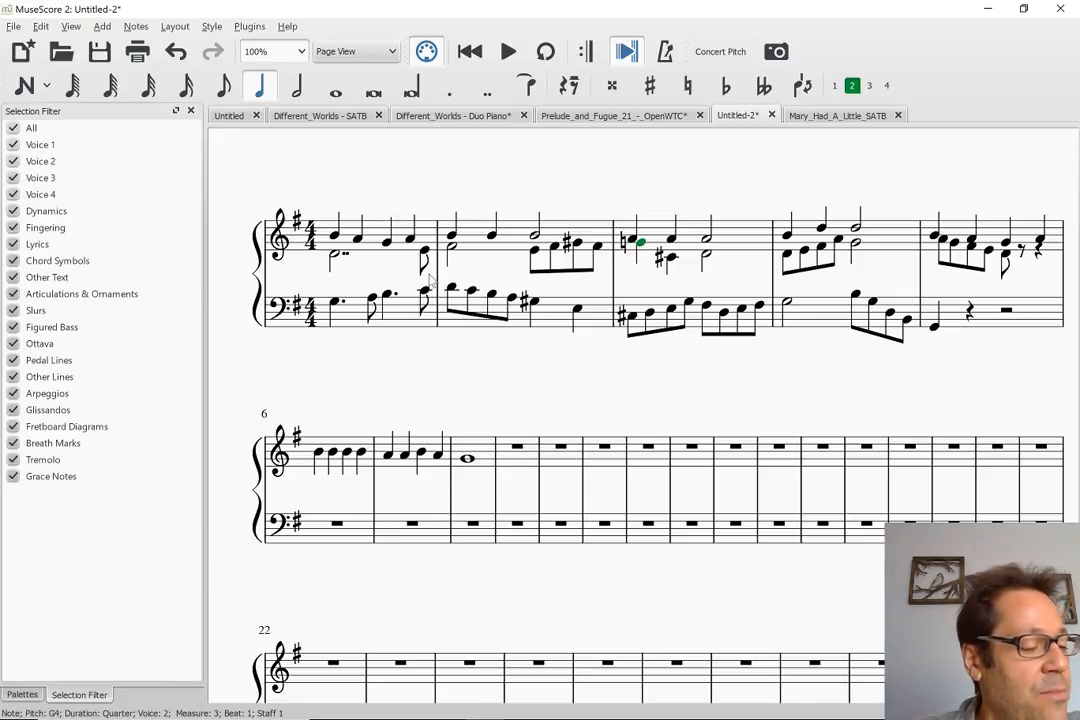
{"action": "left_click", "coordinate": [335, 236]}
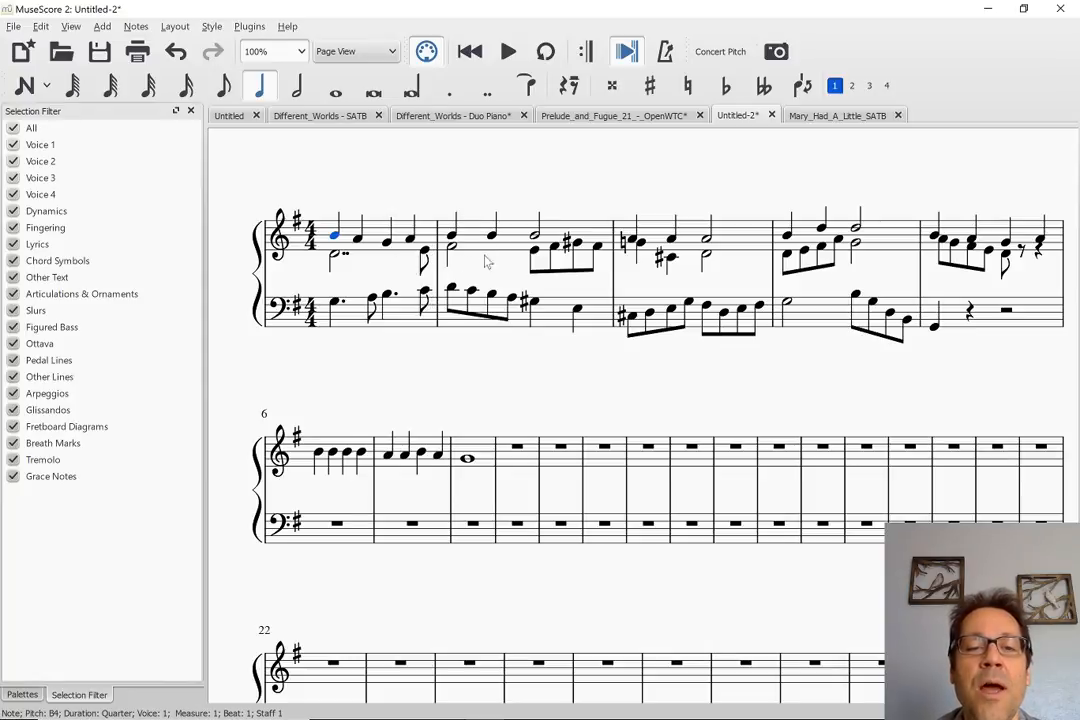
{"action": "left_click", "coordinate": [336, 305]}
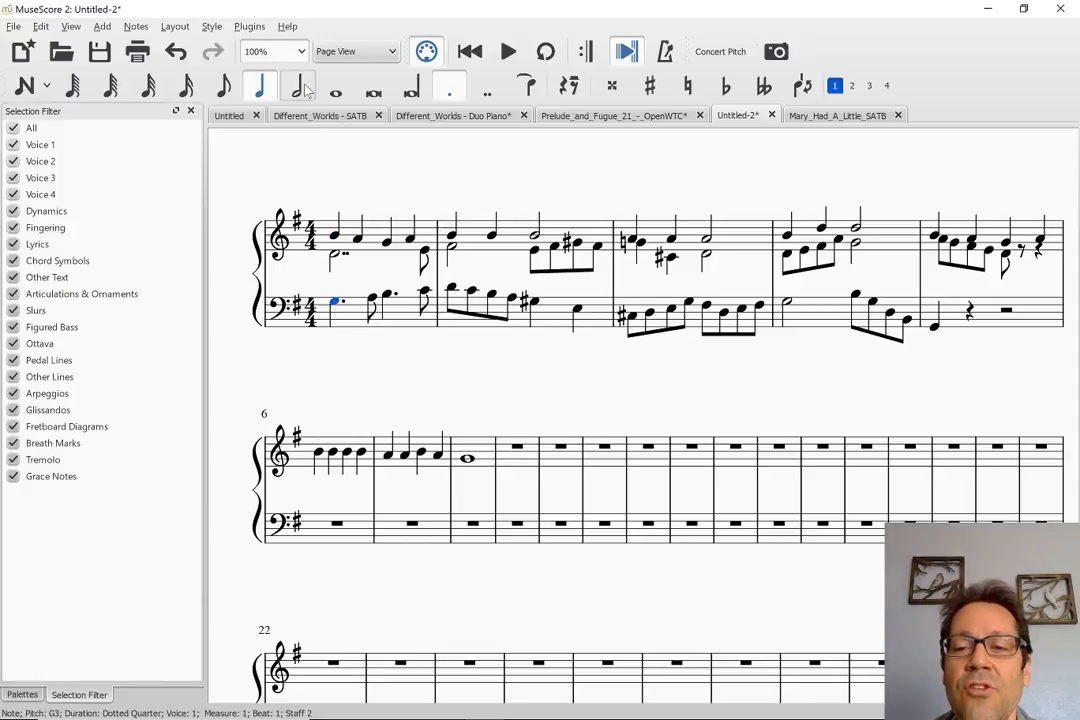
{"action": "key", "text": "space"}
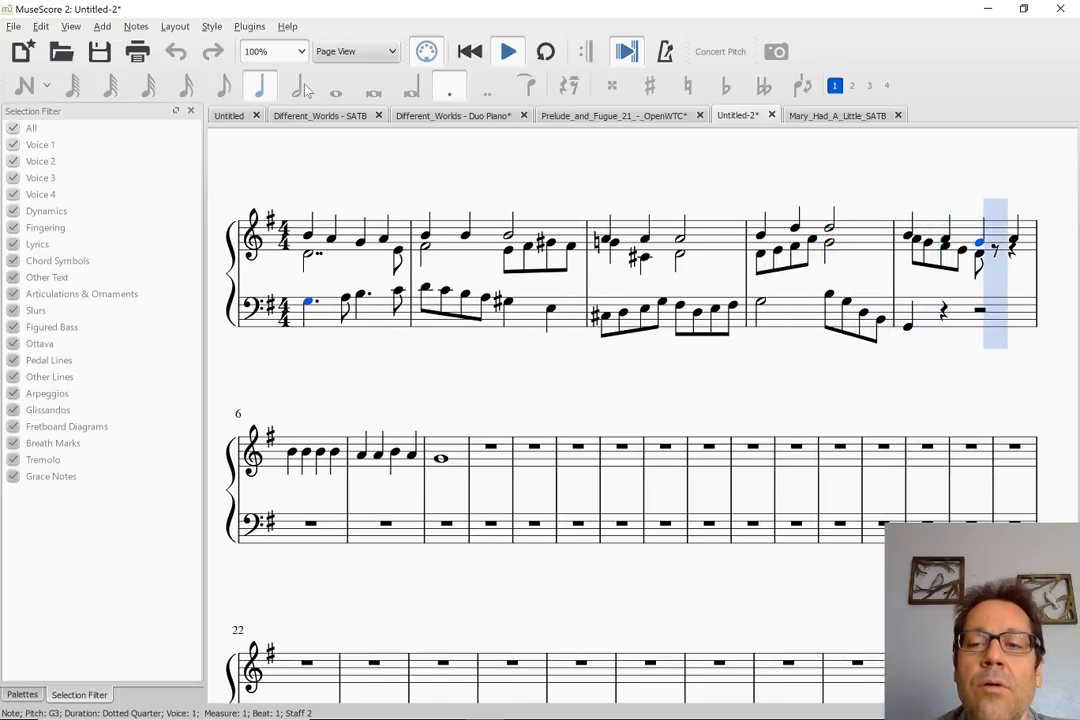
{"action": "key", "text": "space"}
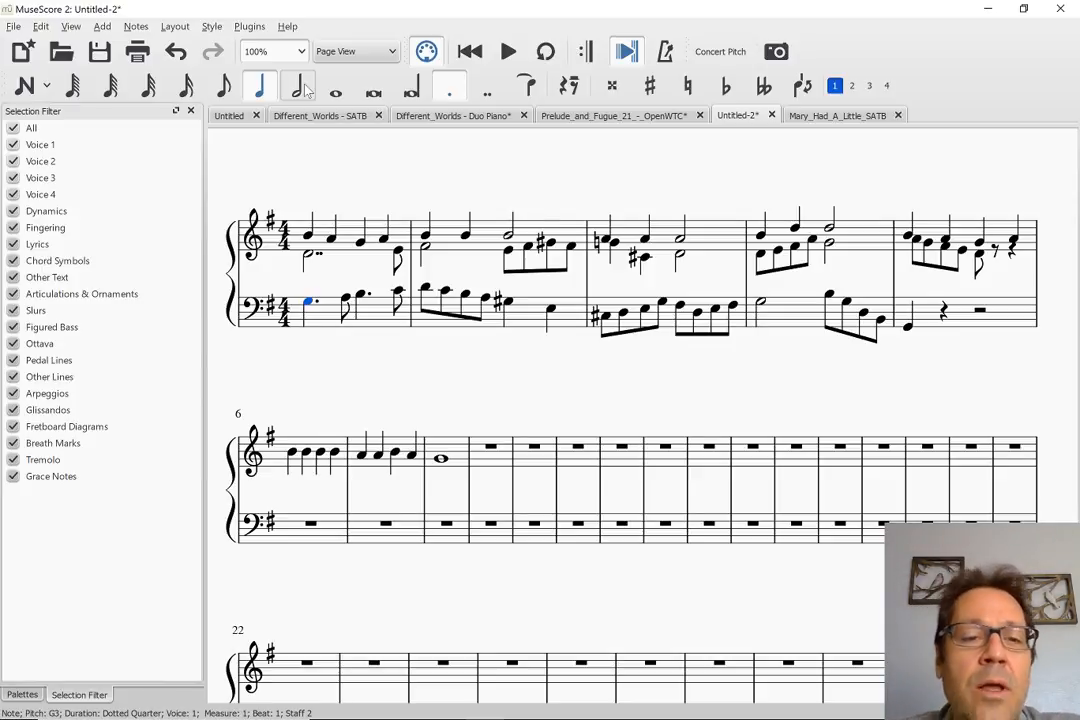
Raise the bass note on beat 3 of measure 1 to C4 and rewrite treble voice 2 there as half notes D4 and E4
{"action": "left_click", "coordinate": [361, 297]}
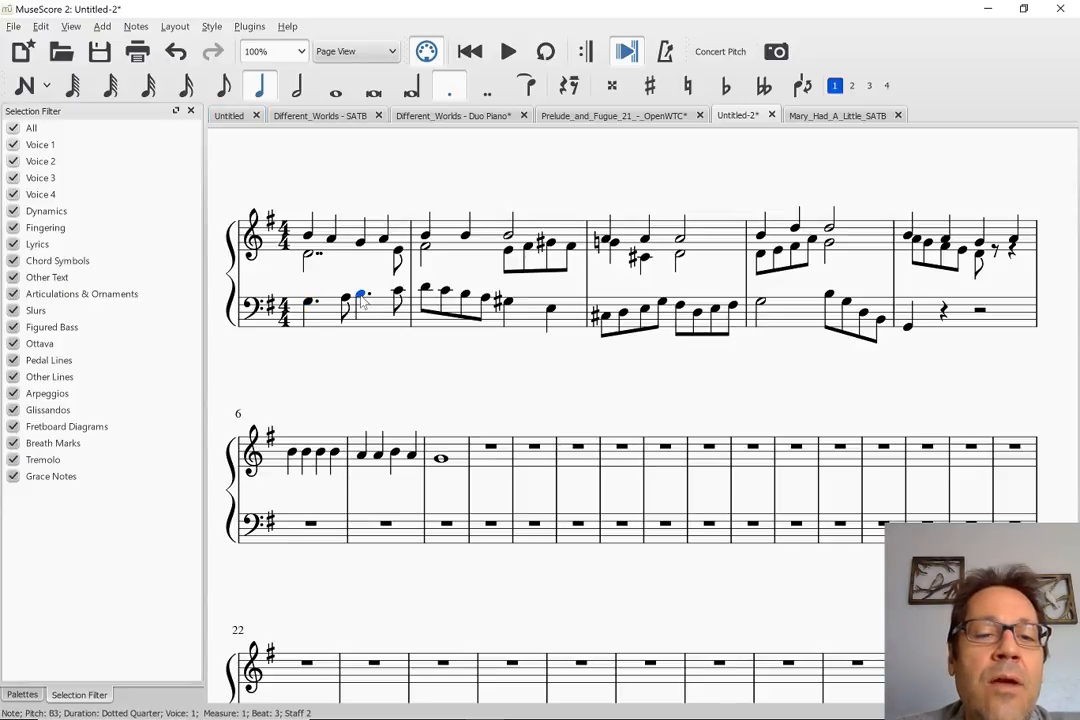
{"action": "key", "text": "Up"}
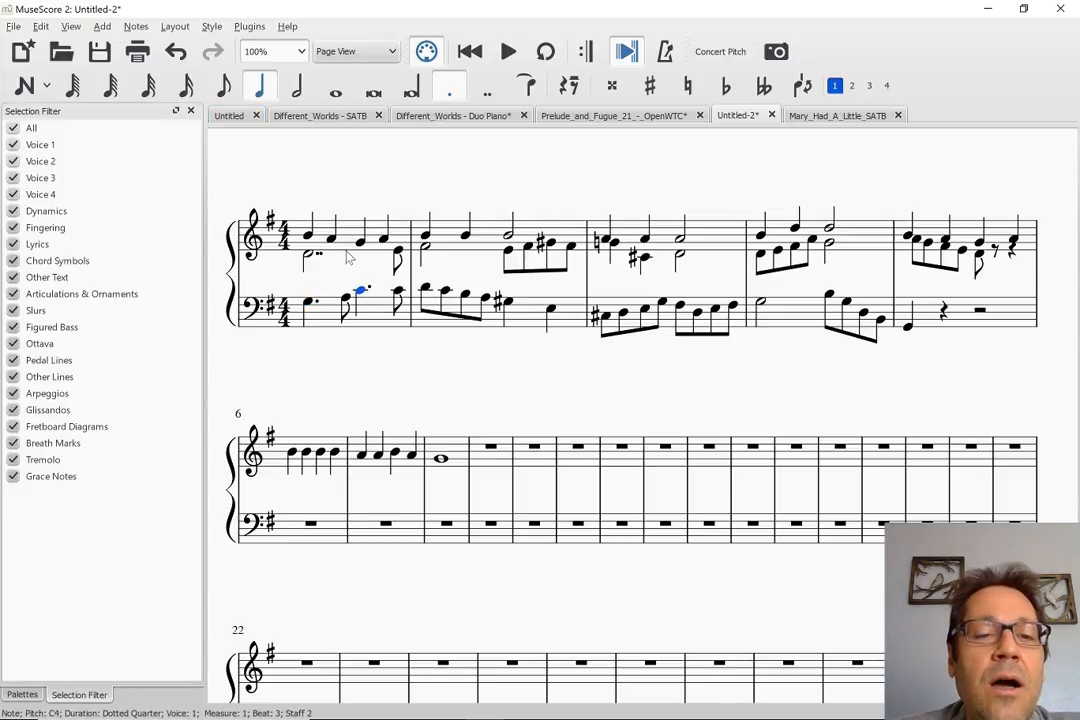
{"action": "left_click", "coordinate": [308, 258]}
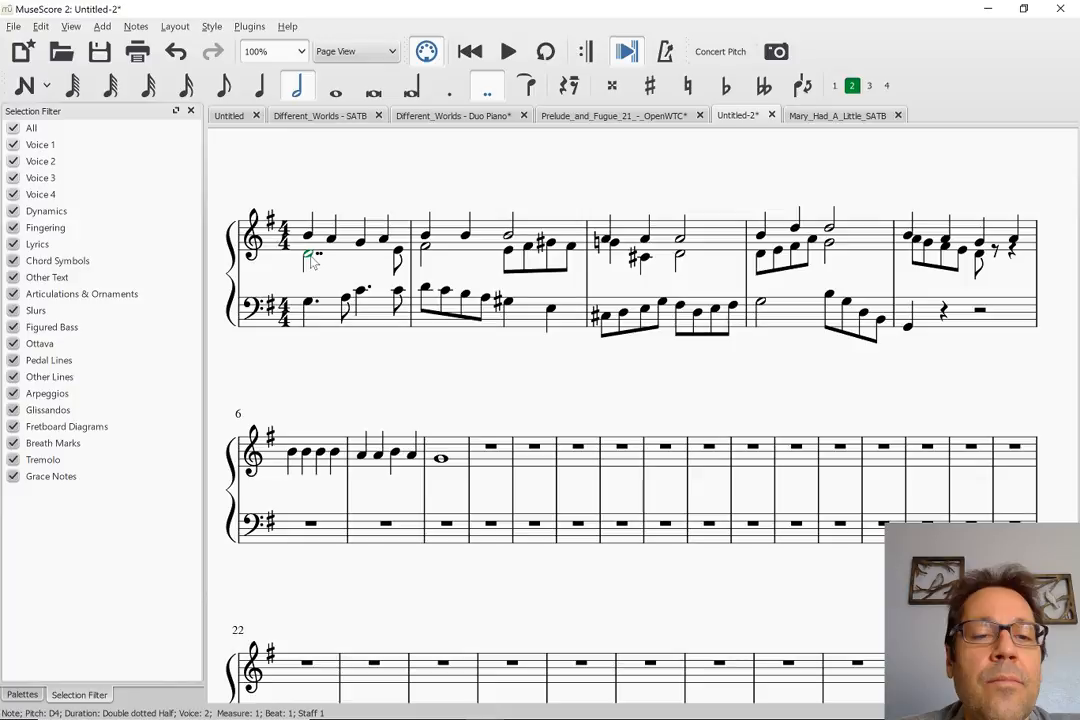
{"action": "key", "text": "5"}
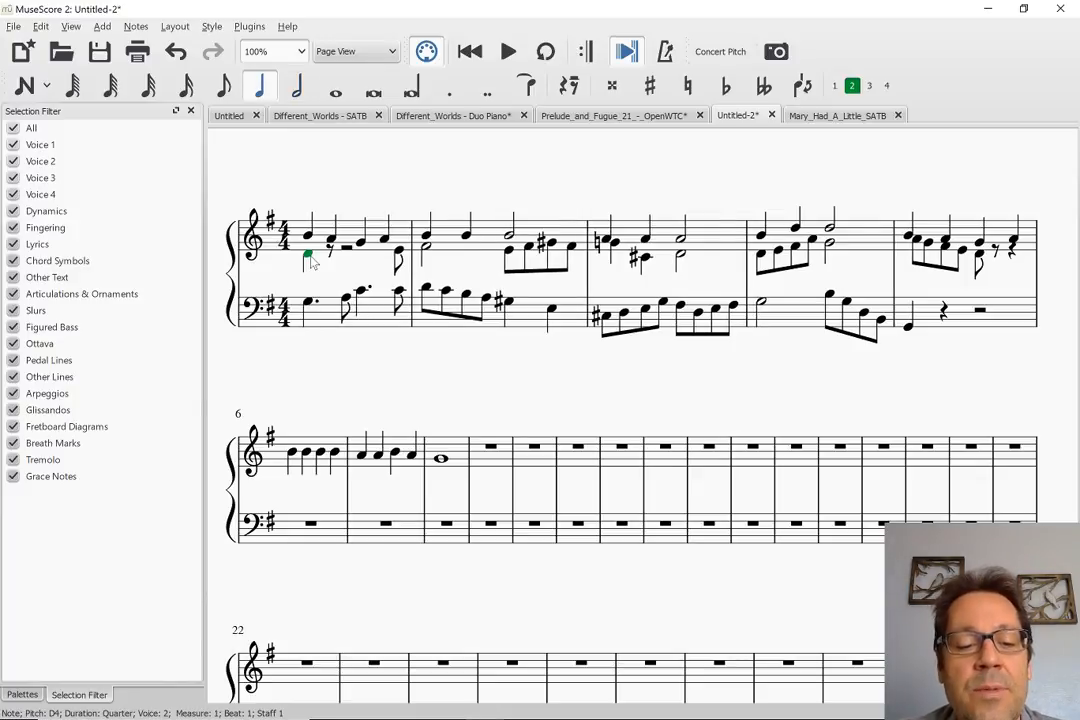
{"action": "key", "text": "6"}
{"action": "key", "text": "Right"}
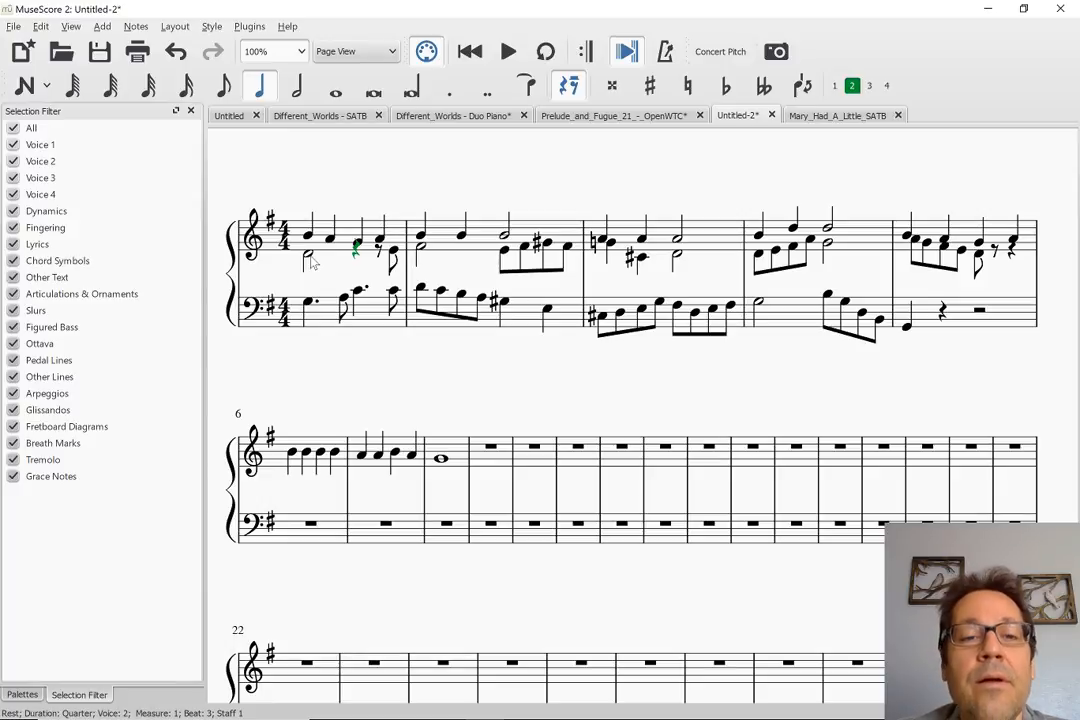
{"action": "key", "text": "n"}
{"action": "key", "text": "e"}
{"action": "key", "text": "Escape"}
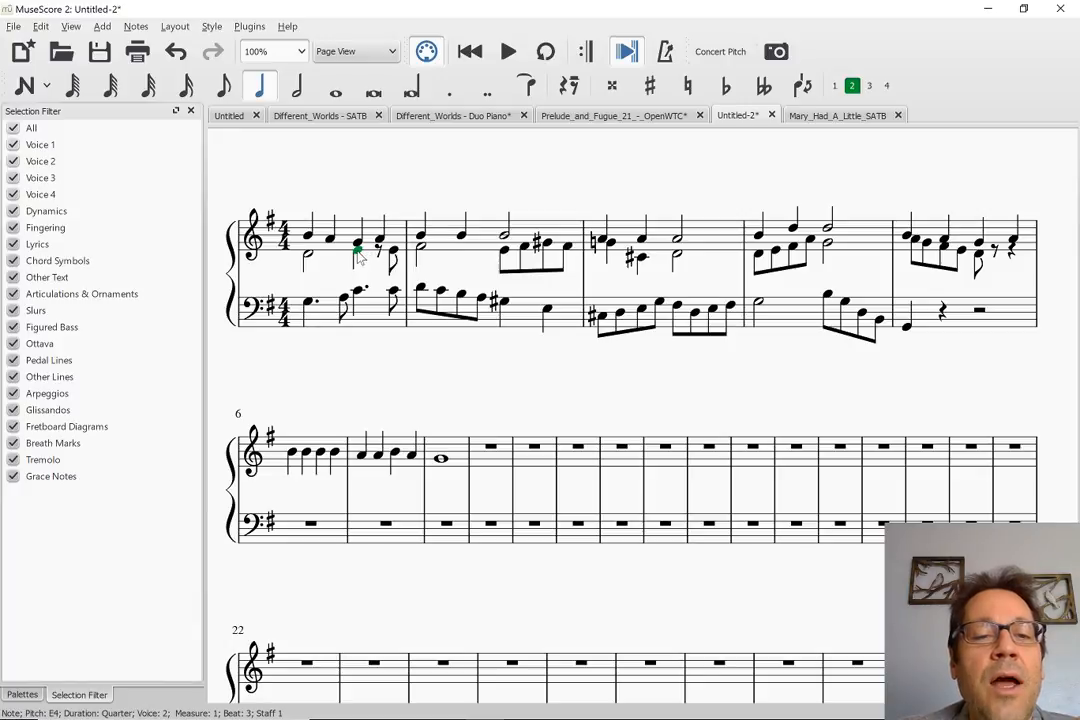
{"action": "key", "text": "6"}
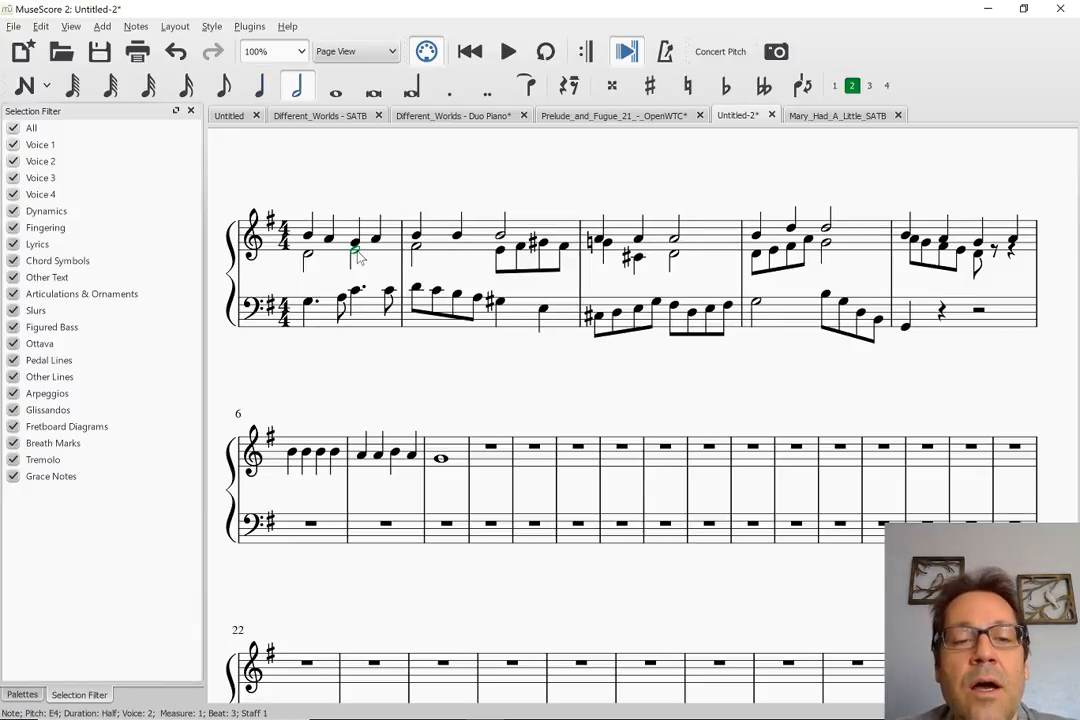
{"action": "key", "text": "Escape"}
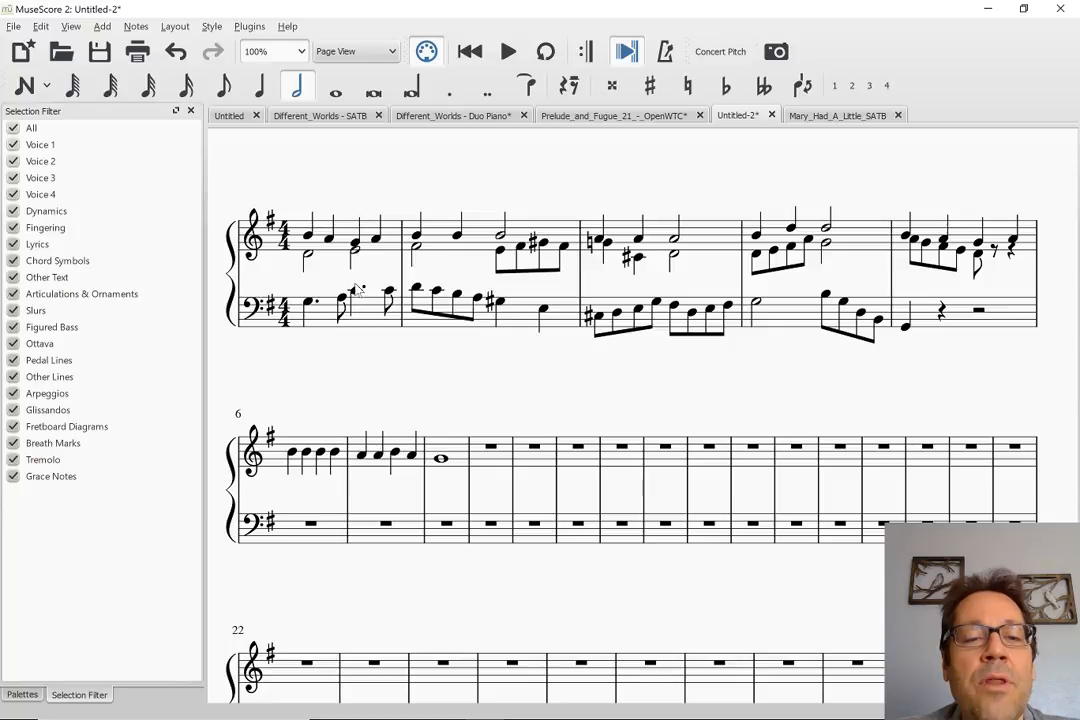
Rewrite bass measure 1 as a quarter note G3, eighth notes A3 and B3, and a half note C4
{"action": "left_click", "coordinate": [355, 291]}
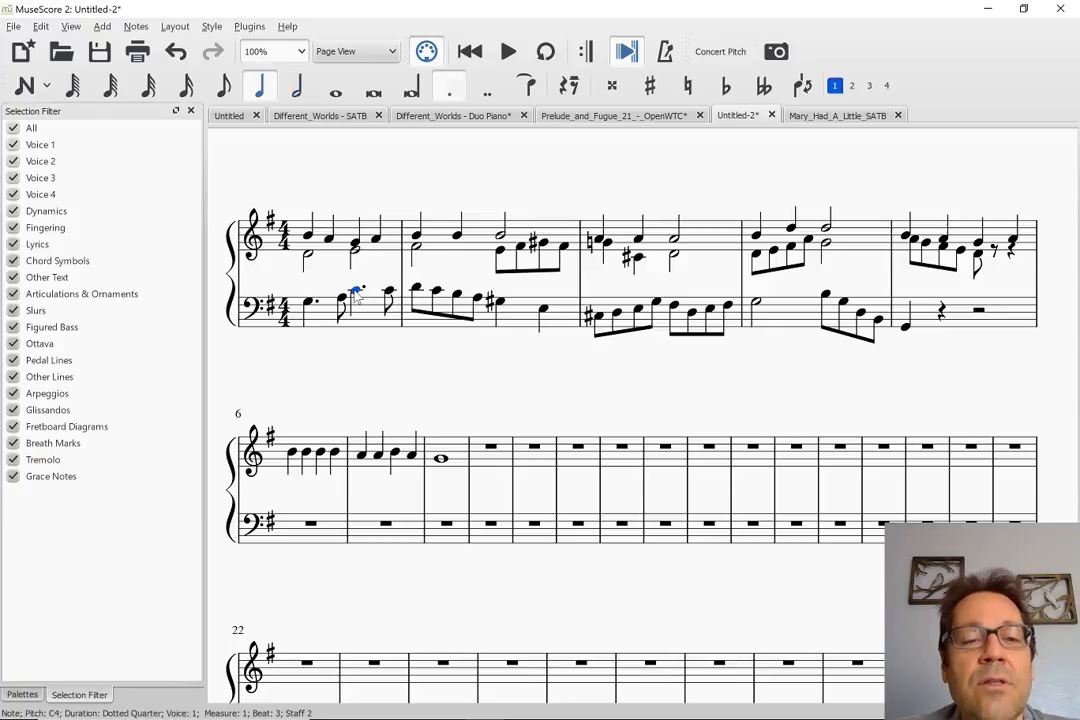
{"action": "key", "text": "6"}
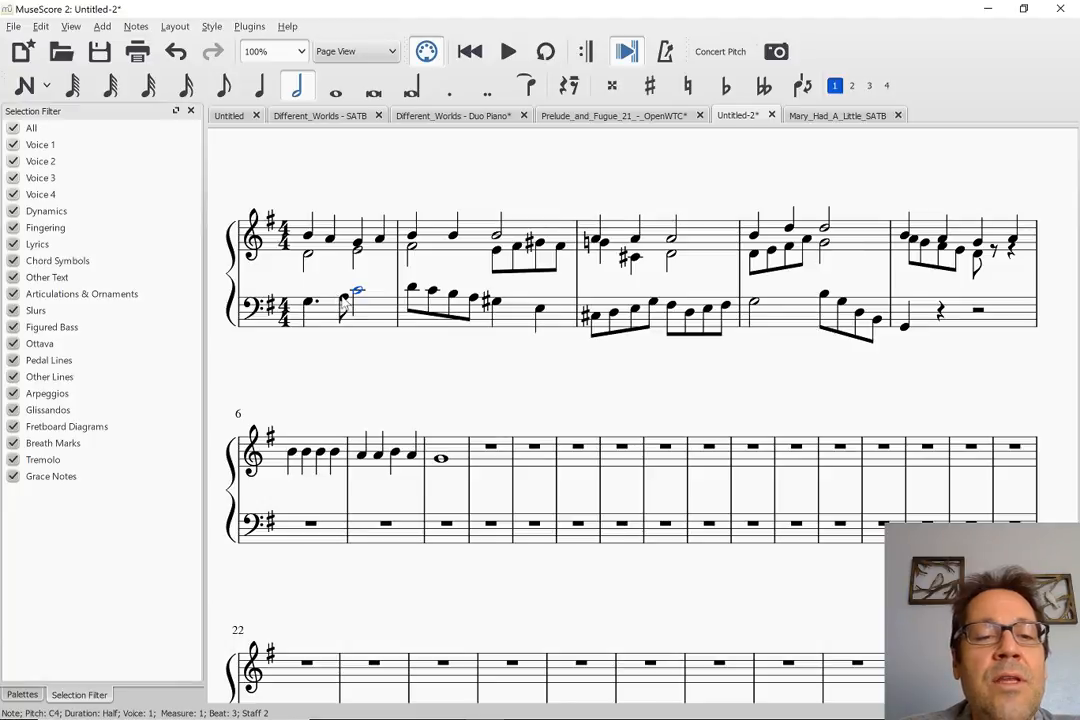
{"action": "left_click", "coordinate": [344, 300]}
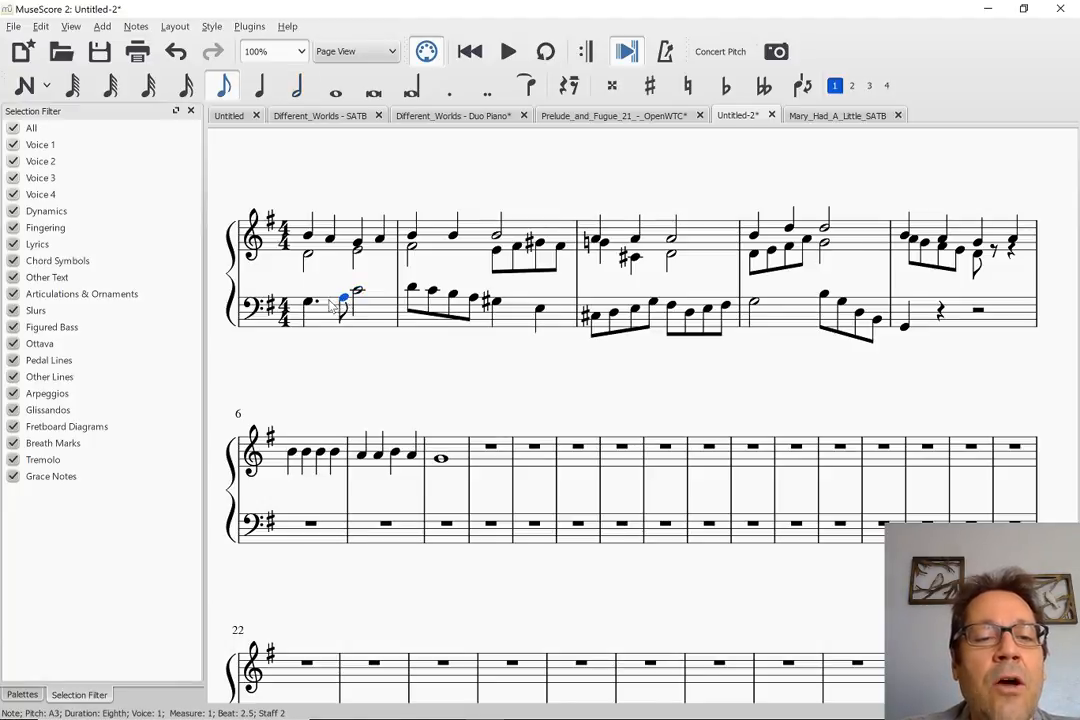
{"action": "left_click", "coordinate": [308, 303]}
{"action": "key", "text": "5"}
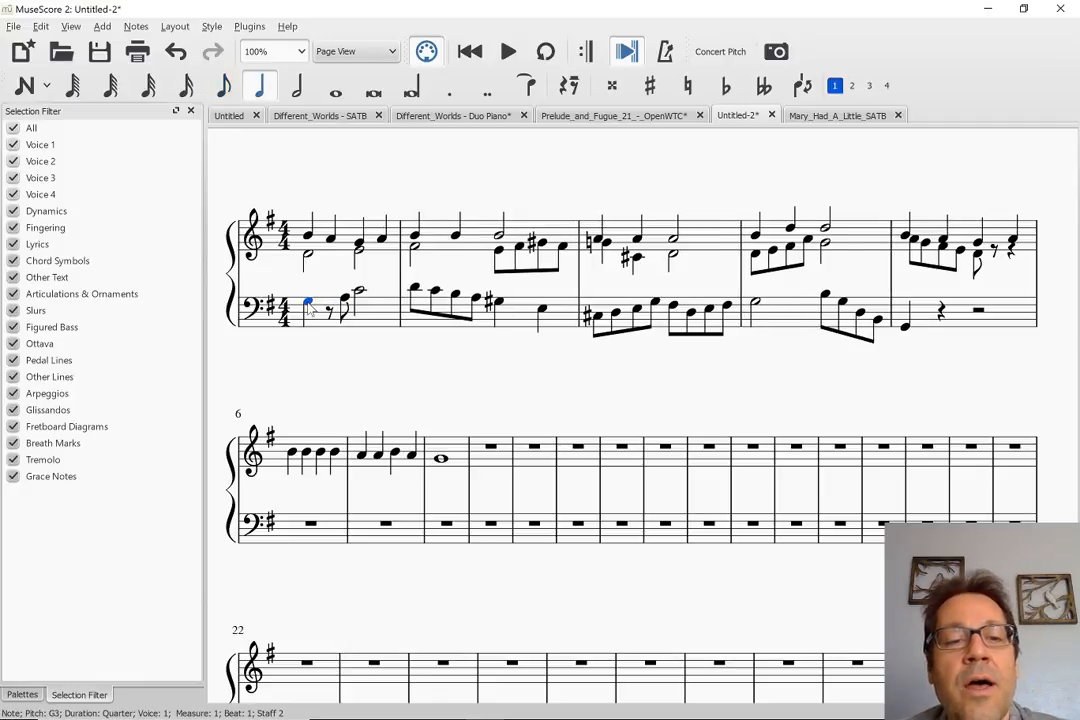
{"action": "key", "text": "Right"}
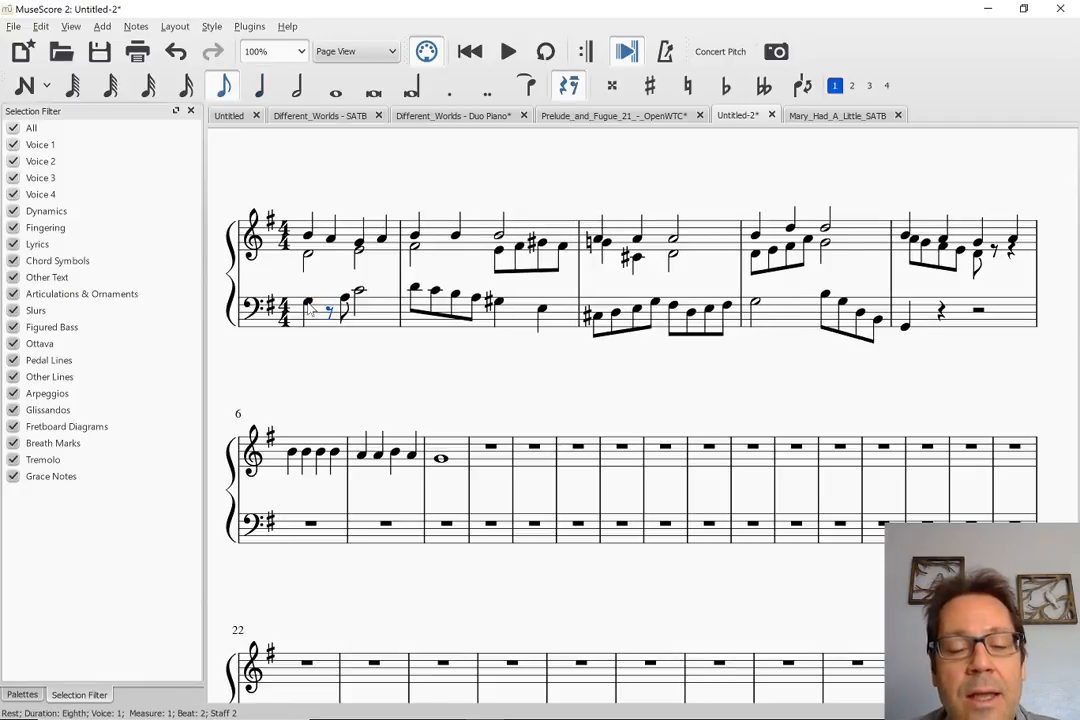
{"action": "key", "text": "n"}
{"action": "key", "text": "a"}
{"action": "key", "text": "b"}
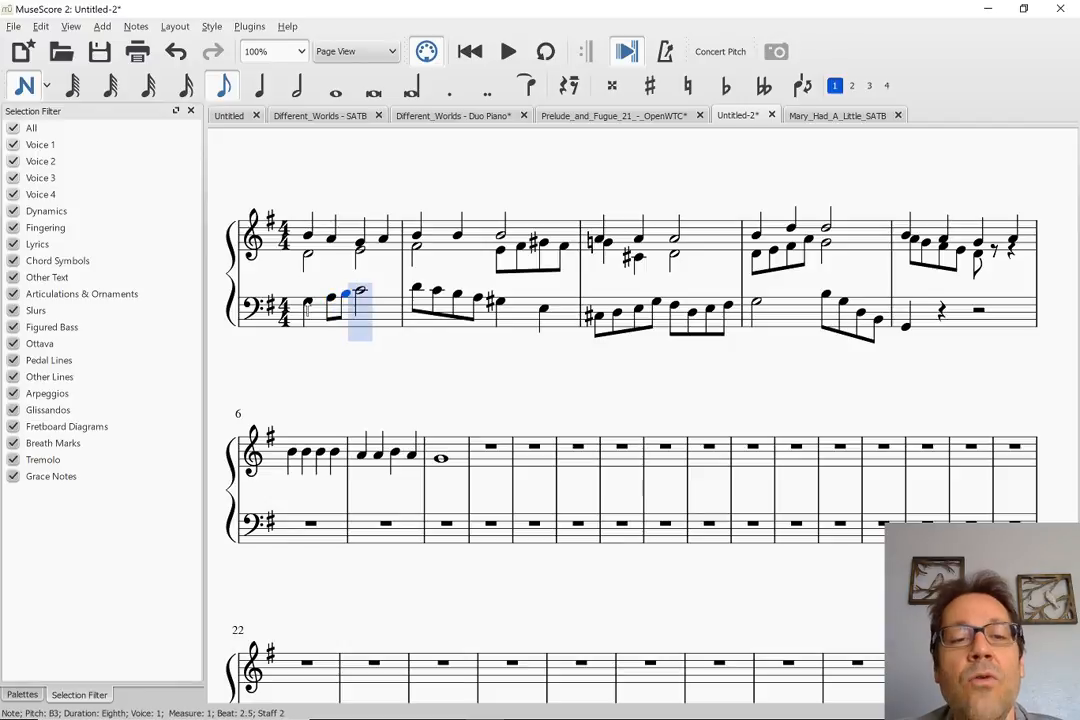
{"action": "key", "text": "Escape"}
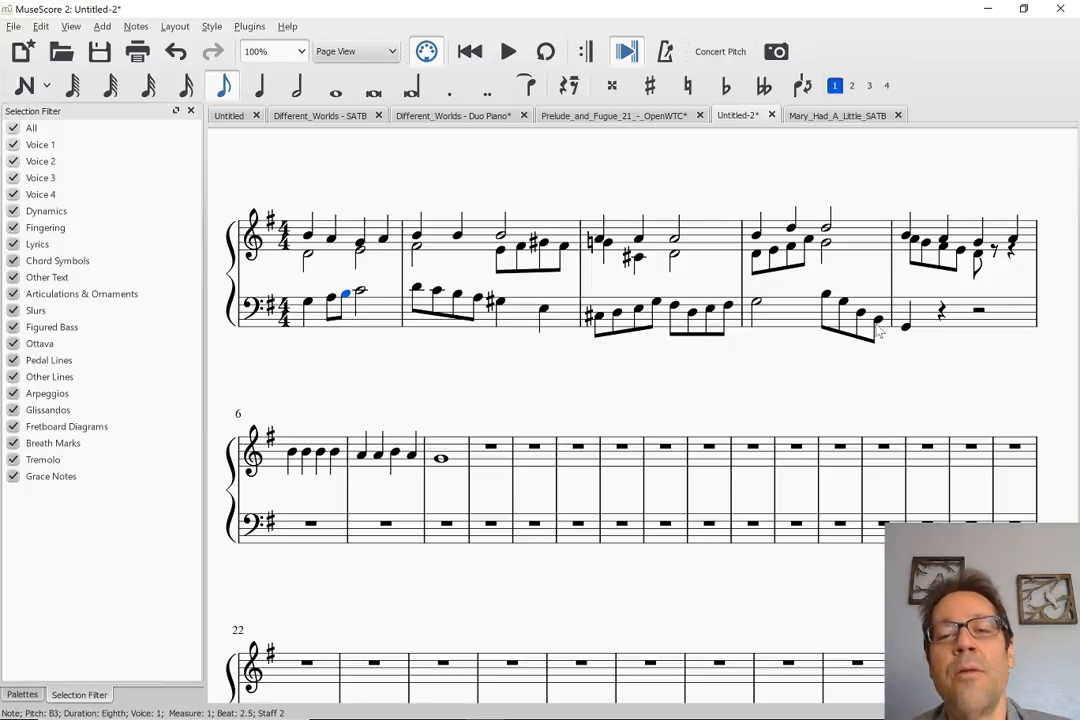
Play back from the start of measure 1 into measure 5 to hear the reworked first measure in context
{"action": "left_click", "coordinate": [347, 252]}
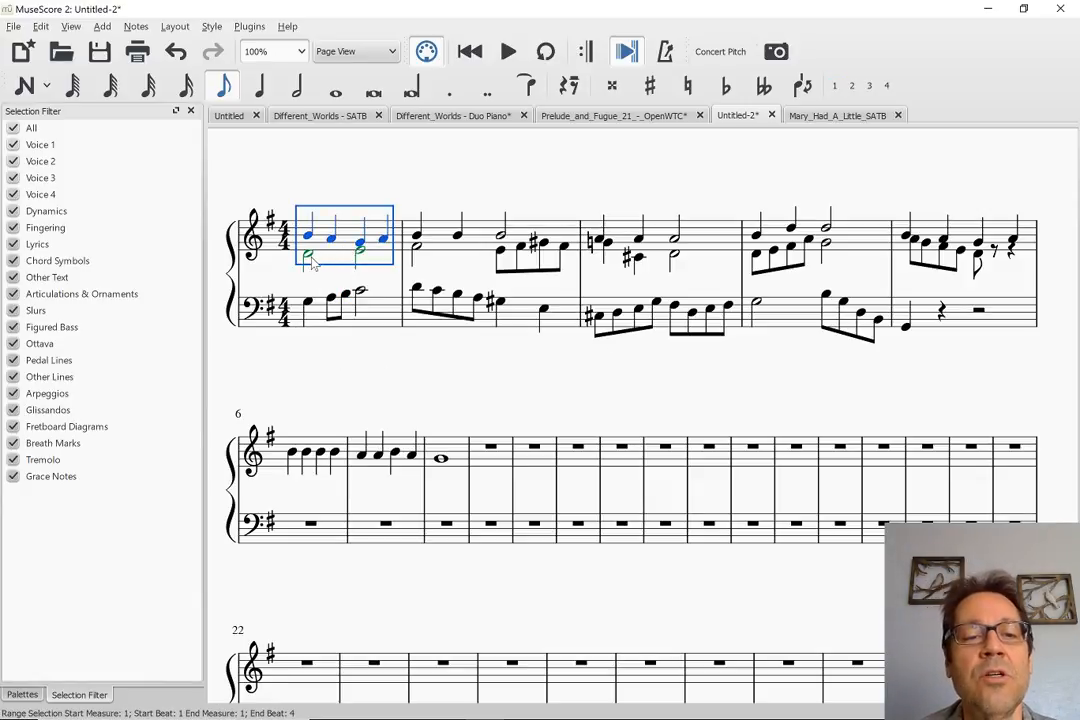
{"action": "left_click", "coordinate": [309, 259]}
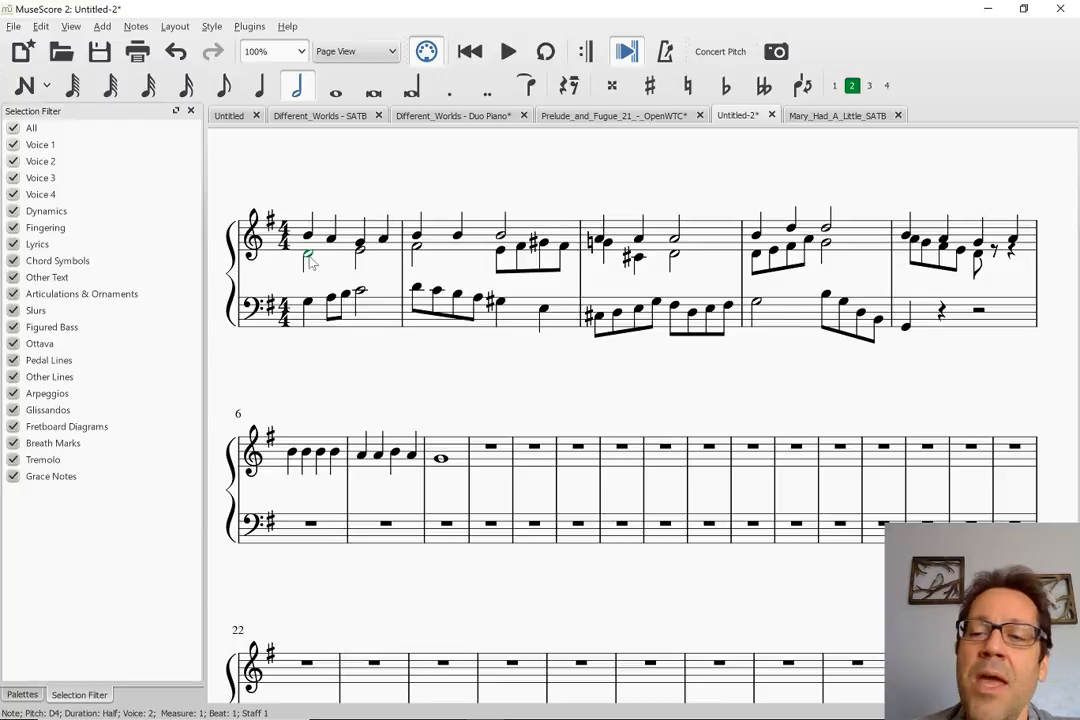
{"action": "key", "text": "space"}
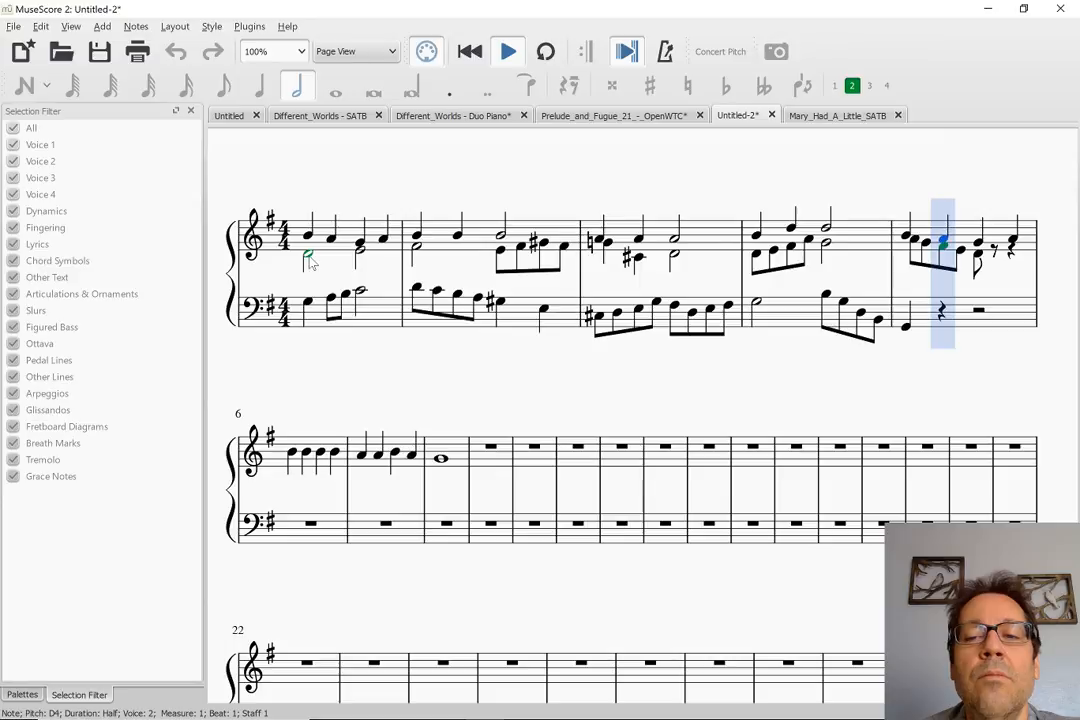
{"action": "key", "text": "space"}
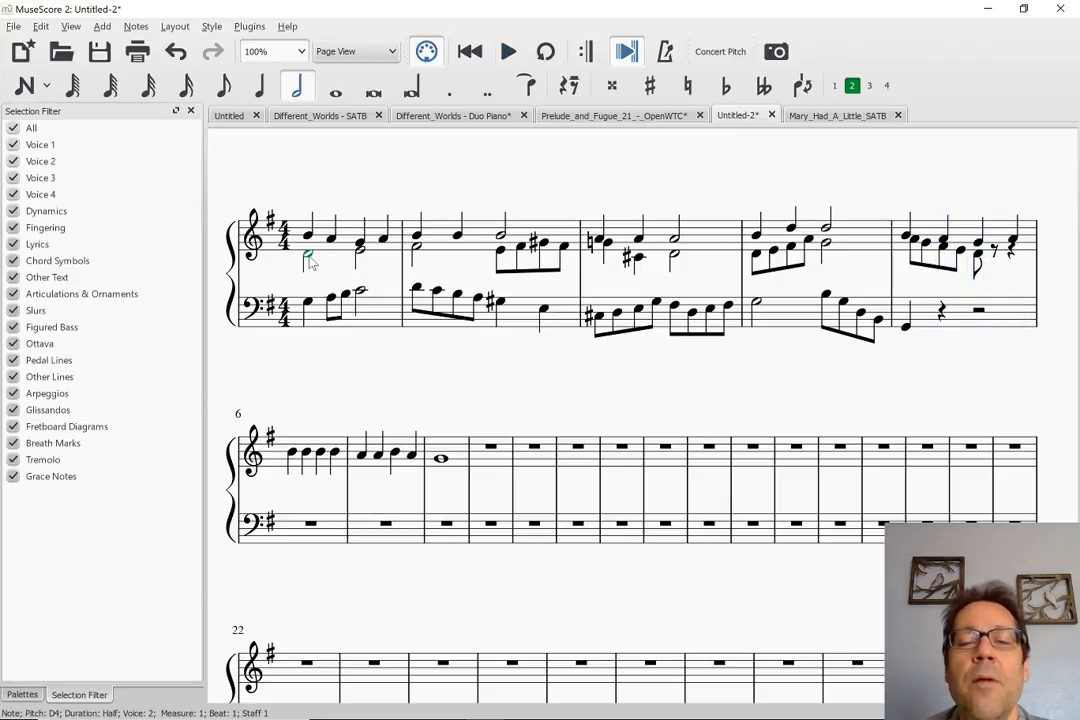
Fill bass measure 5 with half notes G2 on beat 1 and B2 on beat 3, and play back from measure 4
{"action": "left_click", "coordinate": [980, 313]}
{"action": "key", "text": "n"}
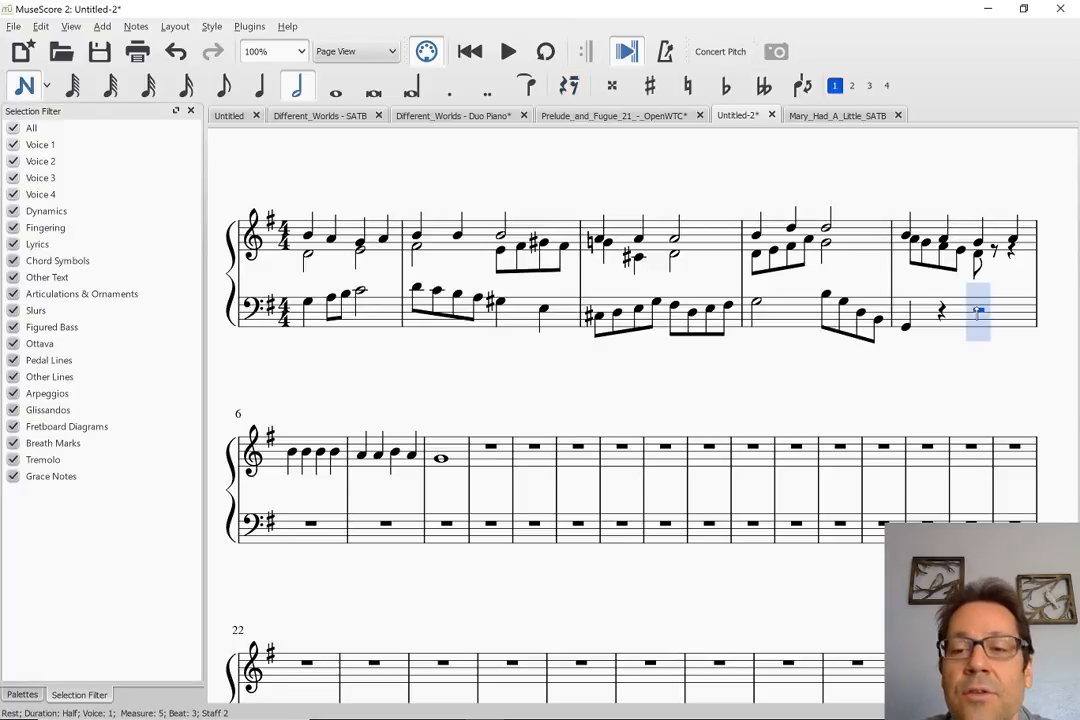
{"action": "left_click", "coordinate": [978, 315]}
{"action": "key", "text": "Escape"}
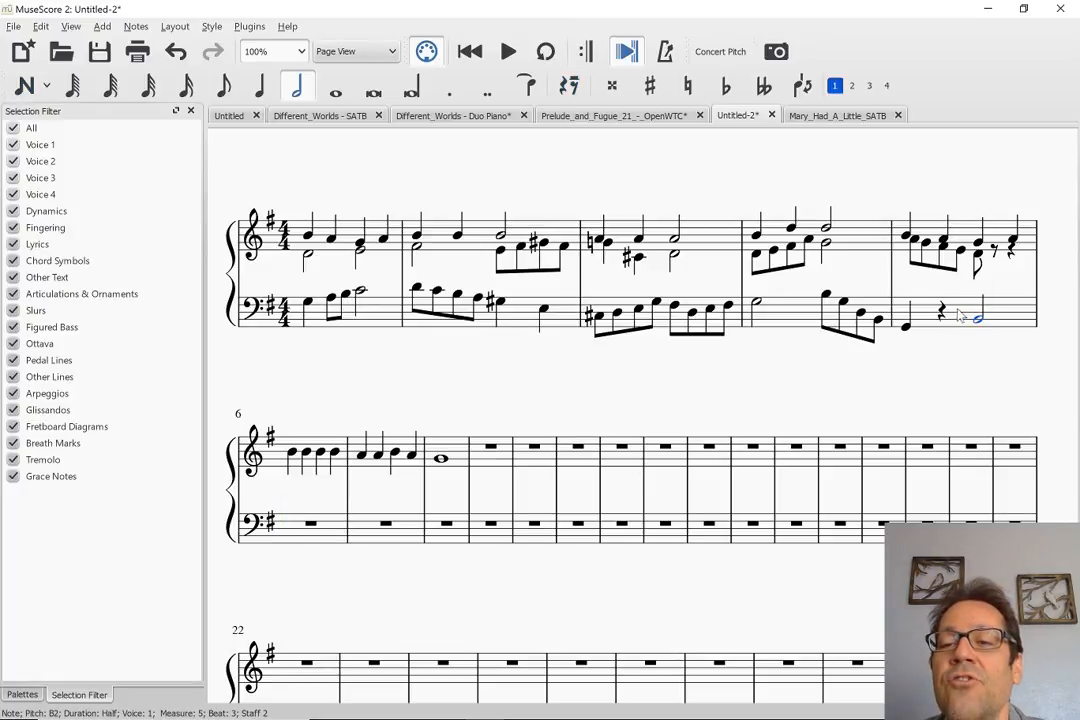
{"action": "left_click", "coordinate": [906, 330]}
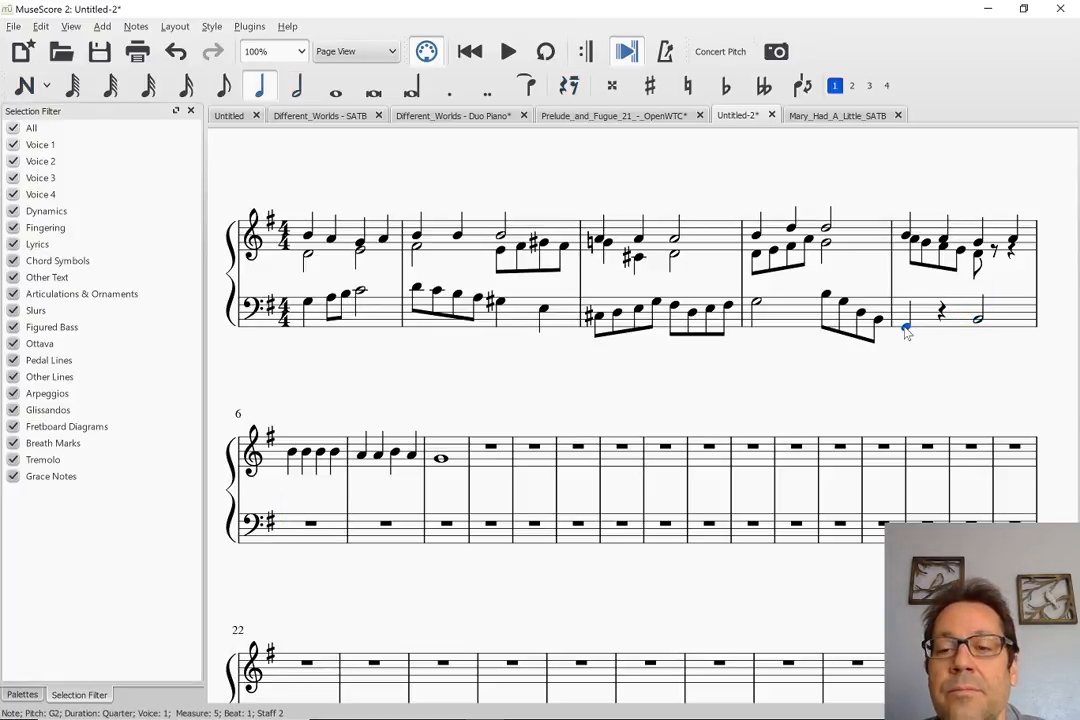
{"action": "key", "text": "6"}
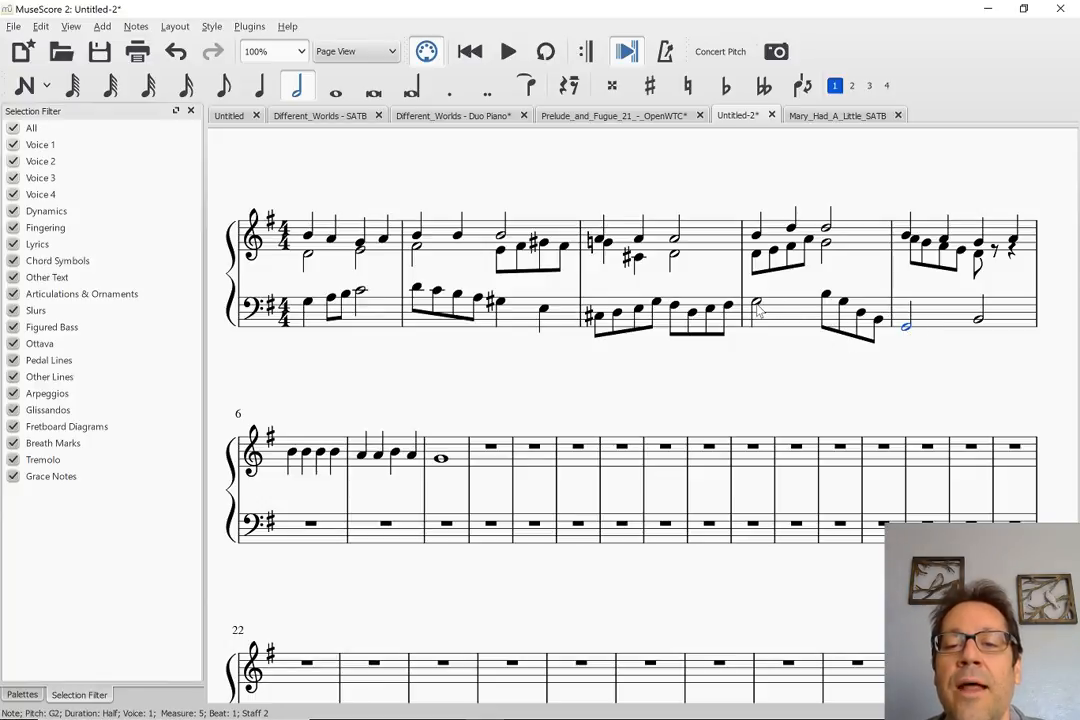
{"action": "key", "text": "space"}
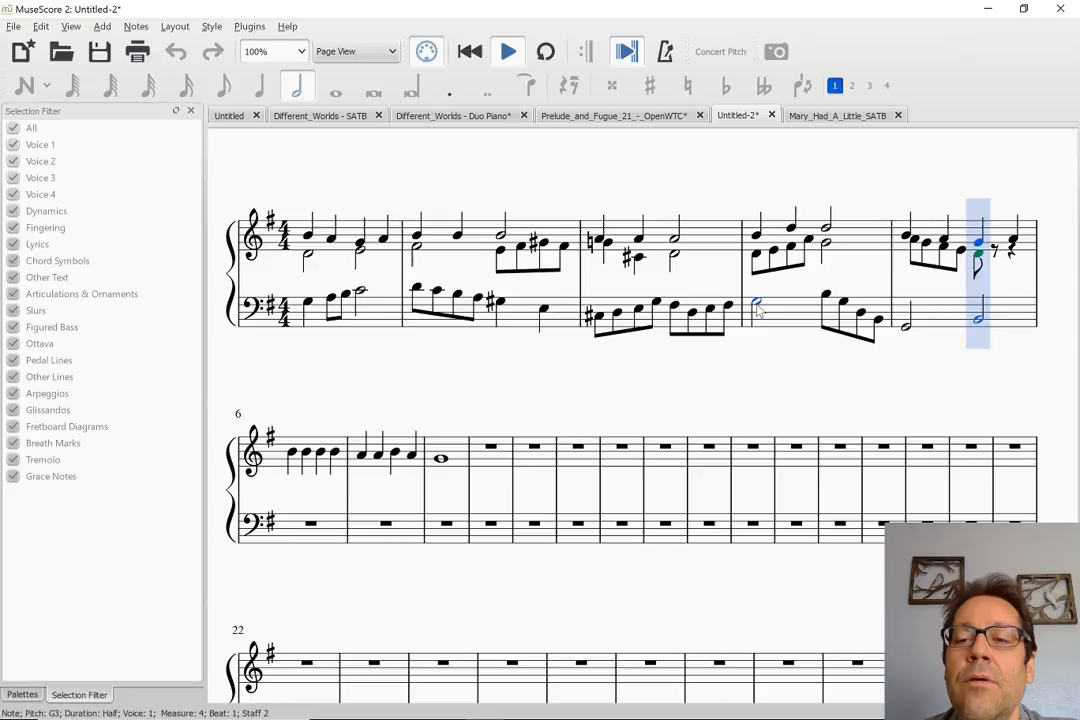
{"action": "key", "text": "space"}
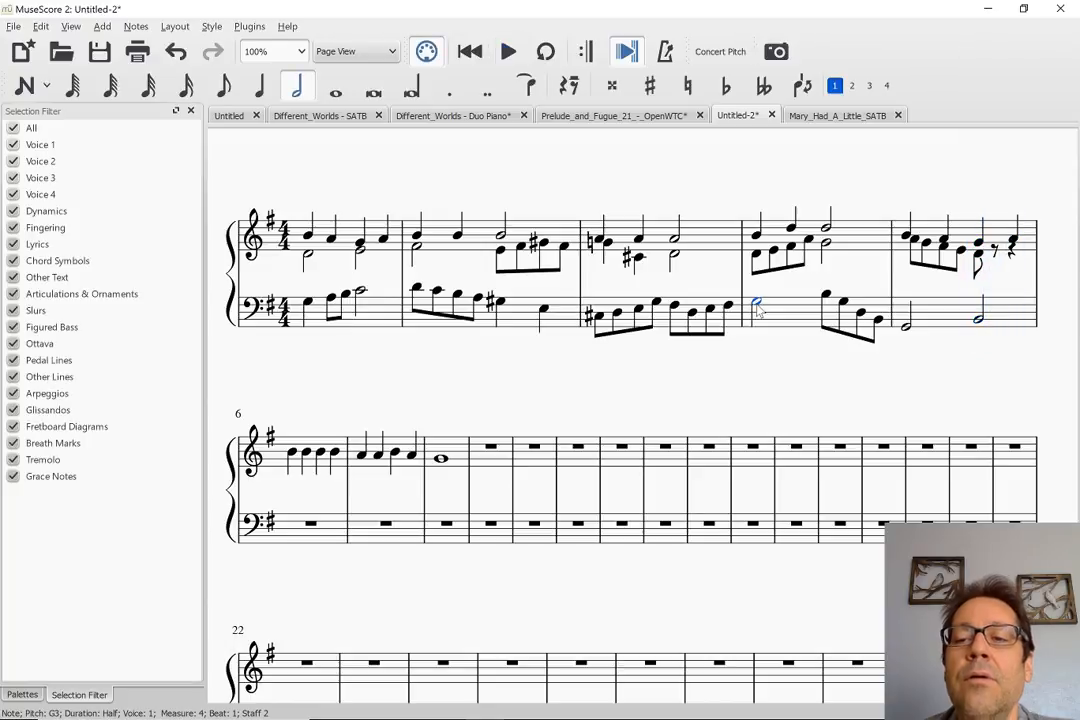
Lengthen the voice 2 D4 on beat 3 of treble measure 5 to a half note
{"action": "left_click", "coordinate": [980, 257]}
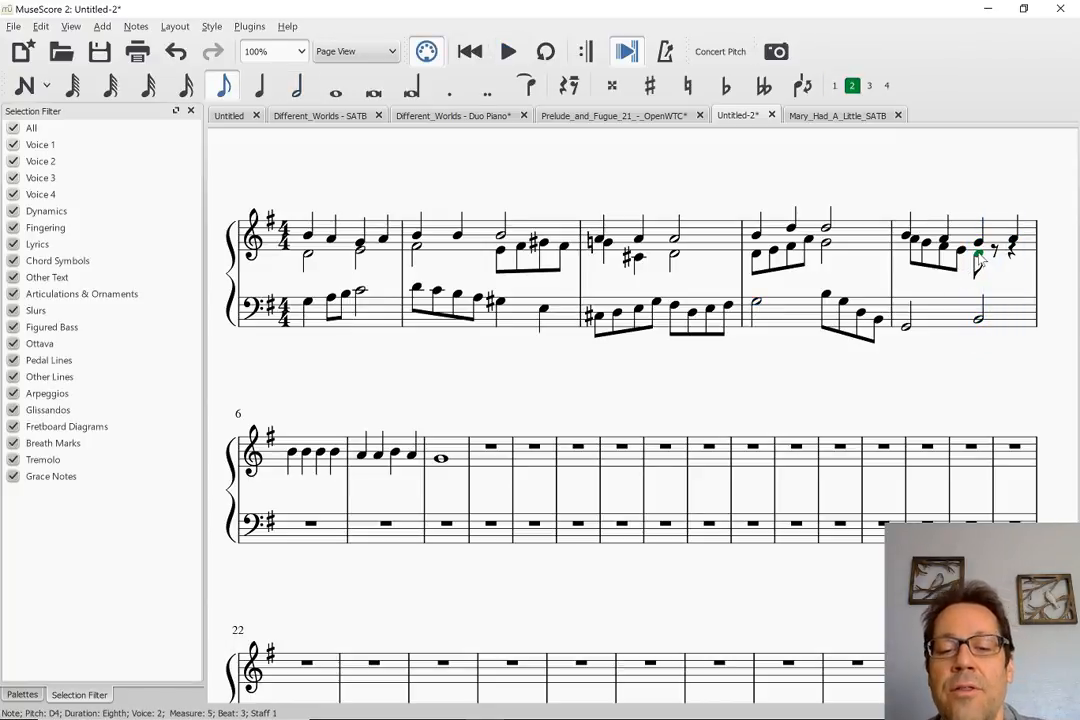
{"action": "key", "text": "6"}
{"action": "key", "text": "Escape"}
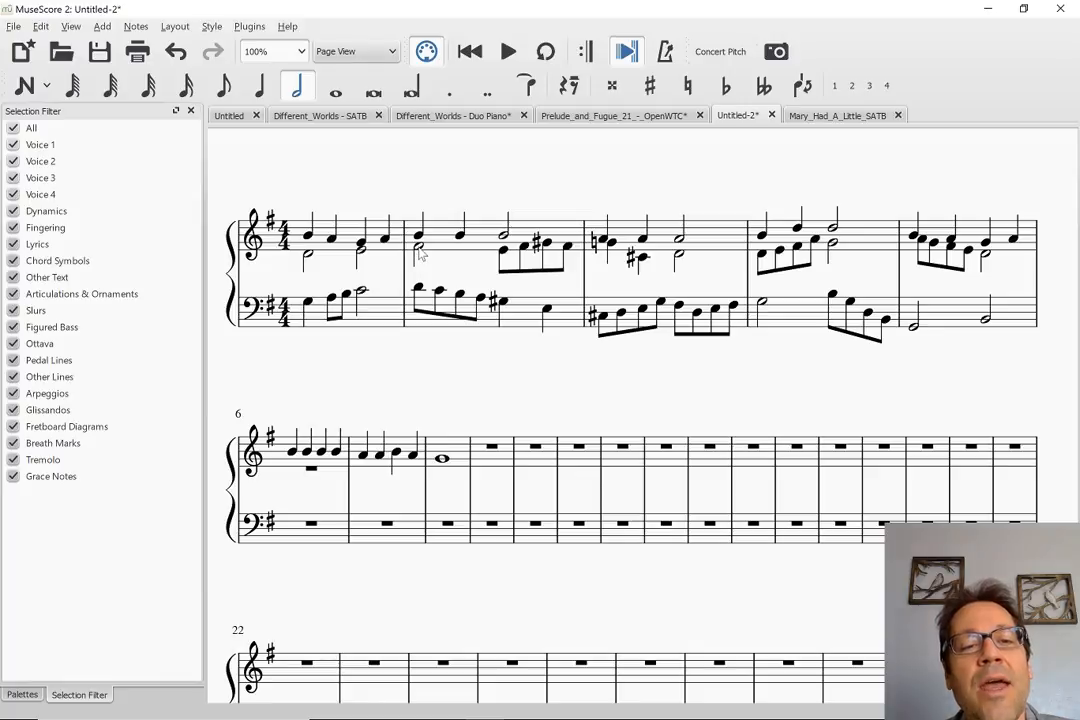
Shorten the bass C4 on beat 3 of measure 1 to a quarter note and fill beat 4 with eighth notes B3 and C4
{"action": "left_click", "coordinate": [362, 293]}
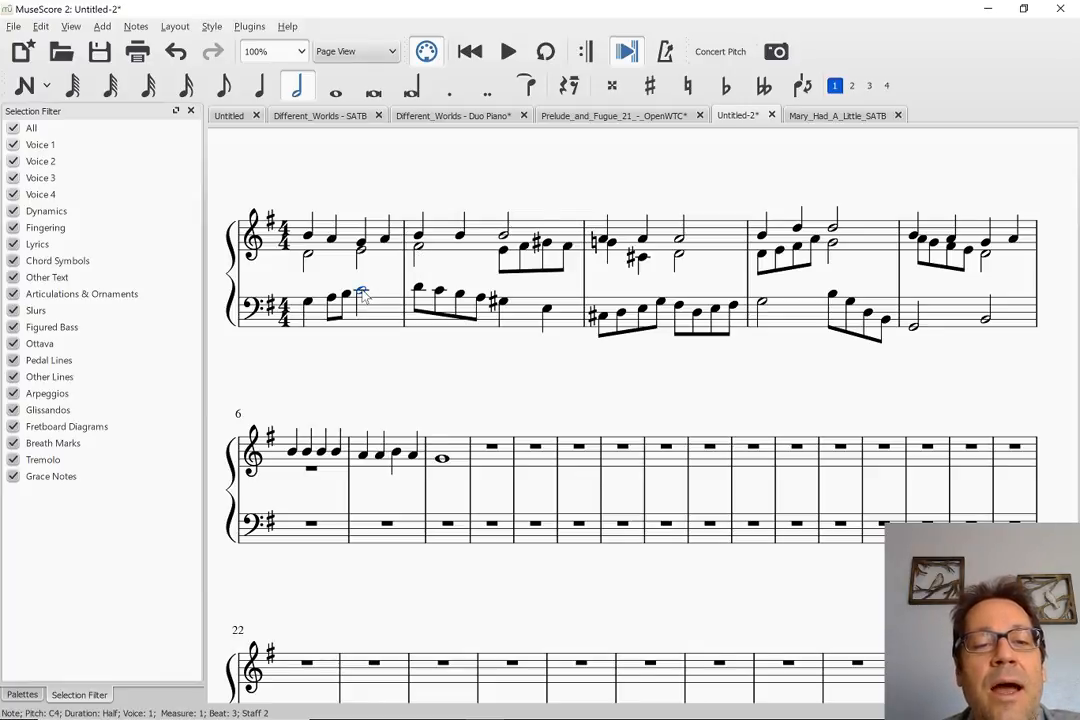
{"action": "key", "text": "5"}
{"action": "key", "text": "Right"}
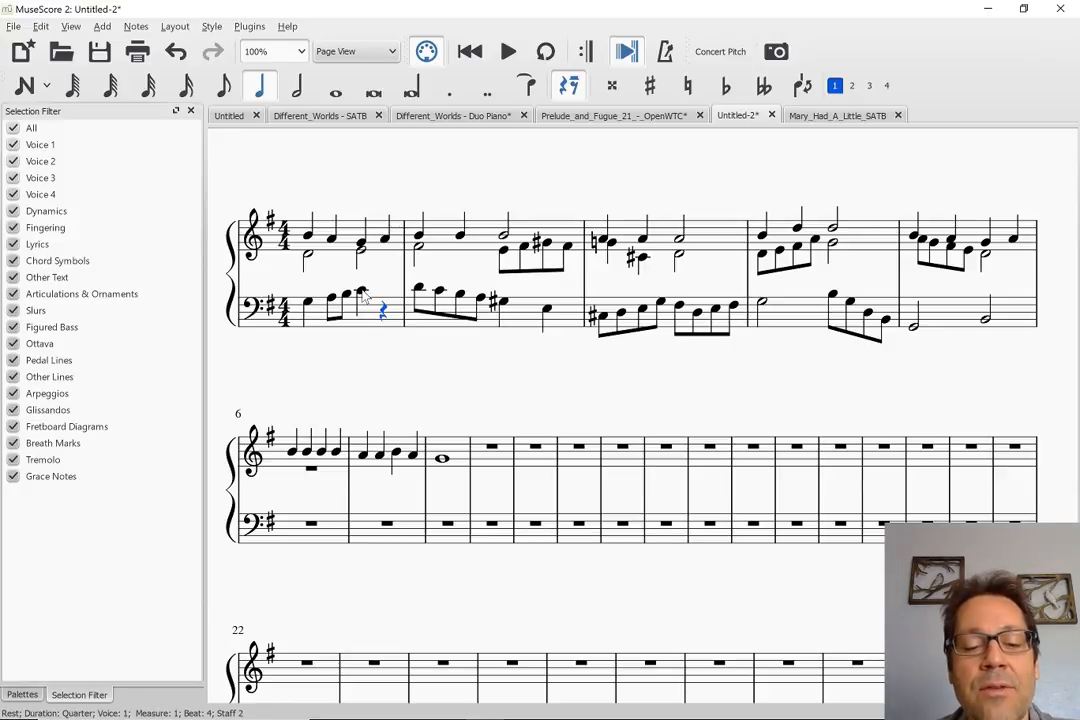
{"action": "key", "text": "n"}
{"action": "key", "text": "b"}
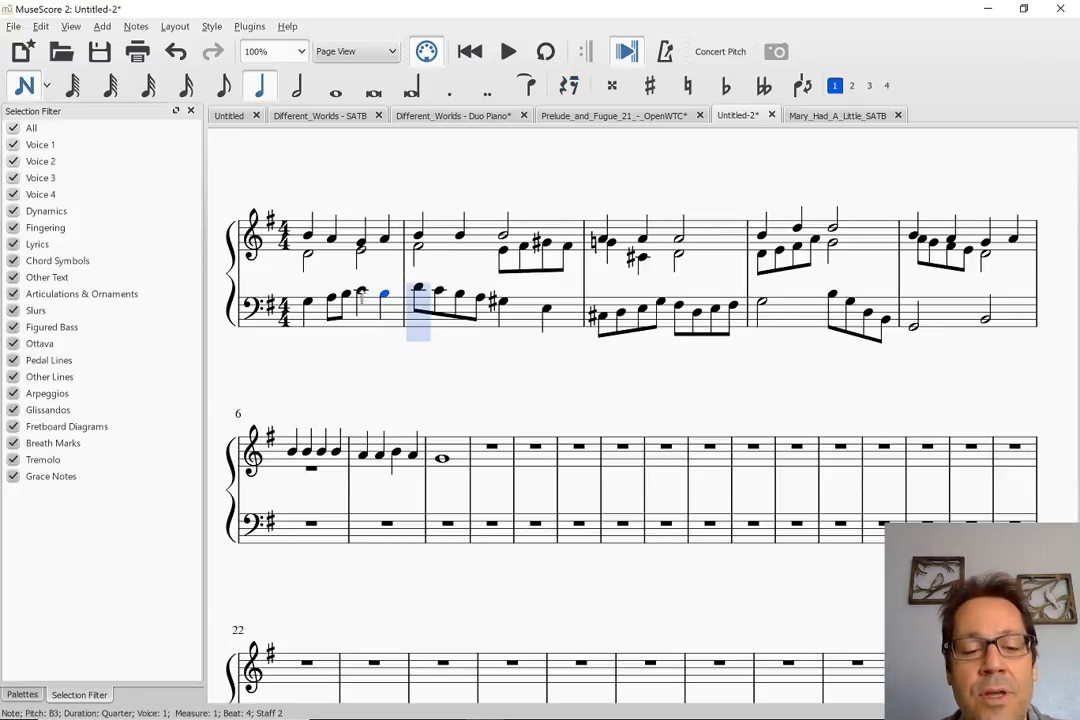
{"action": "key", "text": "4"}
{"action": "key", "text": "c"}
{"action": "key", "text": "Escape"}
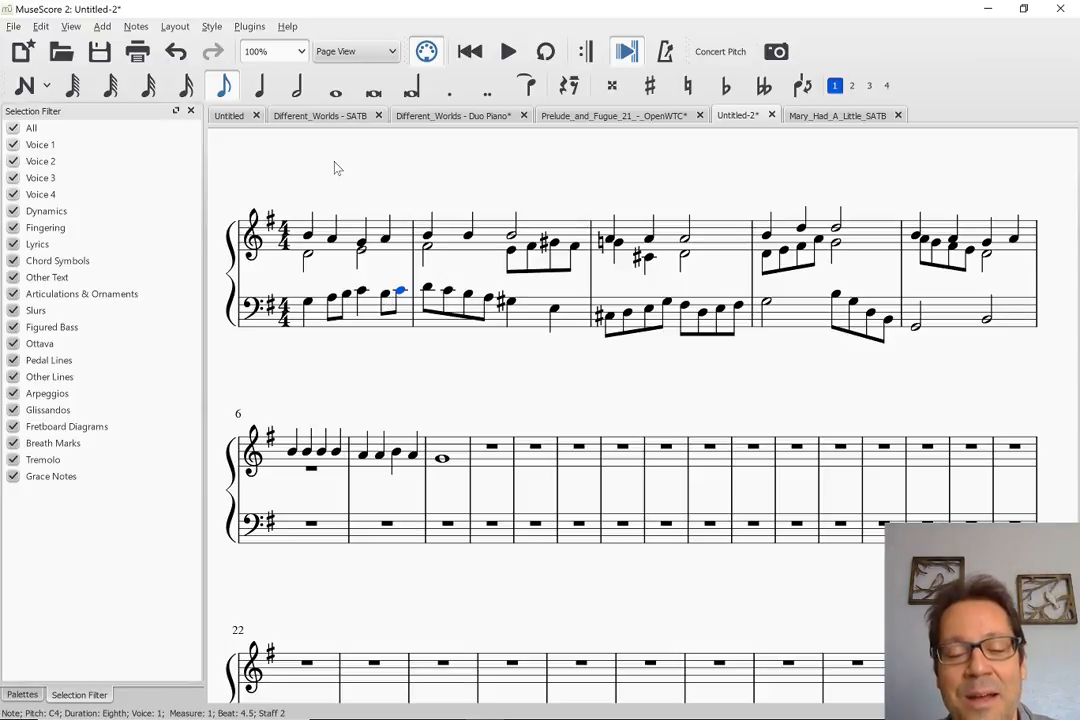
Play back from the start of measure 1 into measure 4 to hear the revised bass line, and clear the selection
{"action": "key", "text": "Home"}
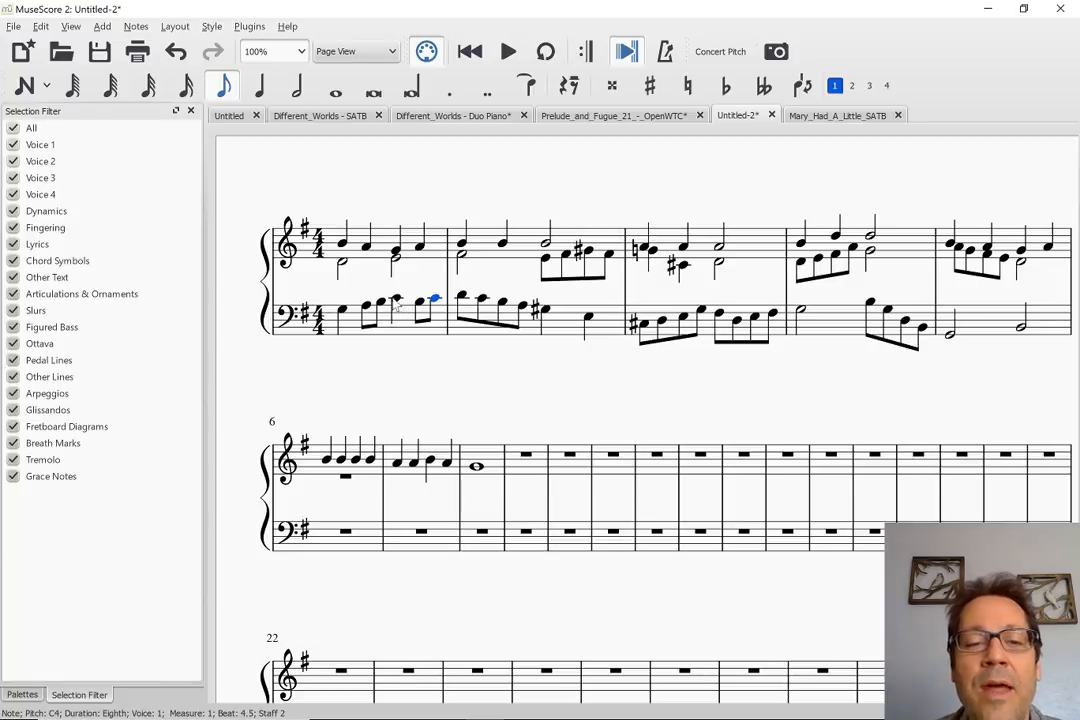
{"action": "left_click", "coordinate": [342, 312]}
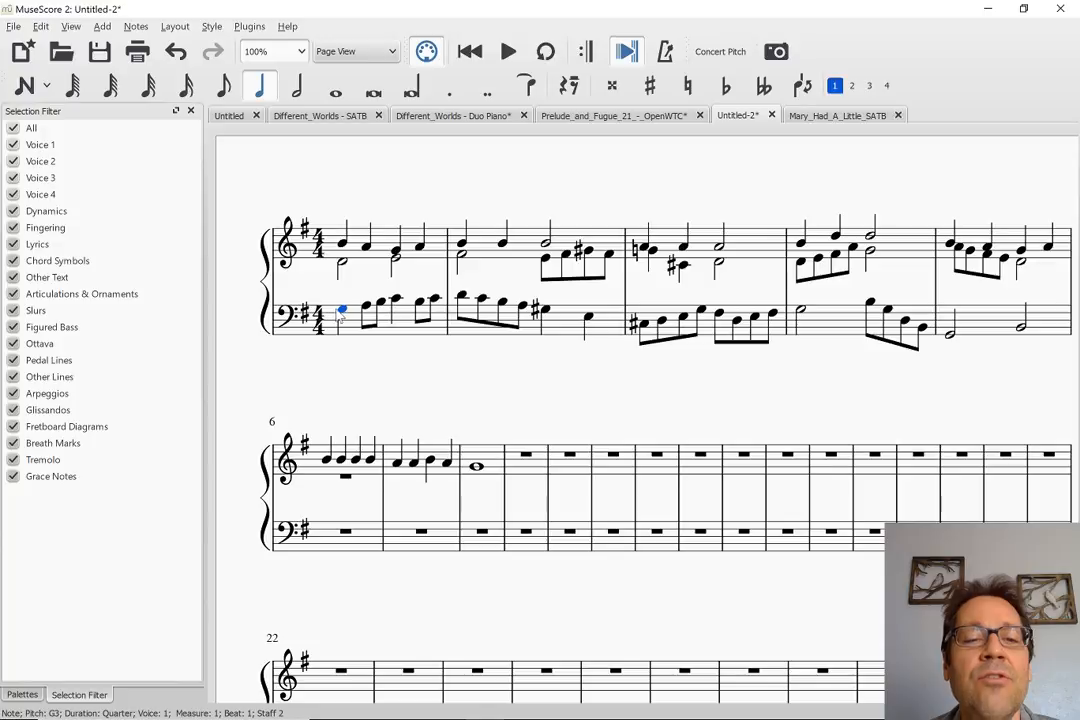
{"action": "key", "text": "space"}
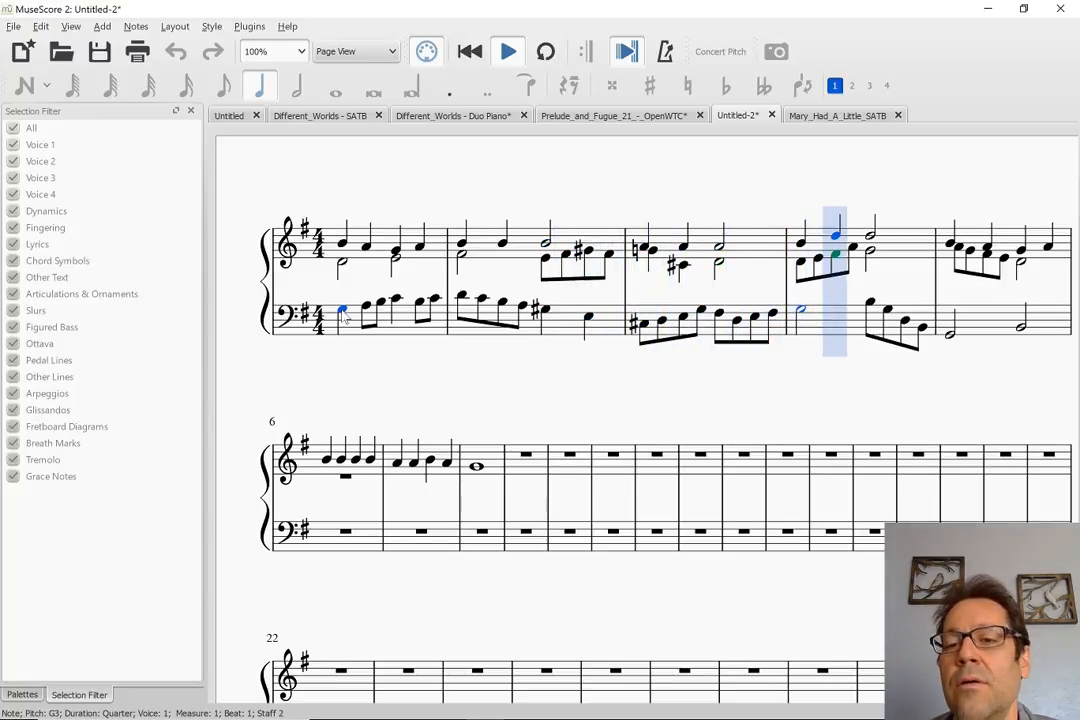
{"action": "key", "text": "space"}
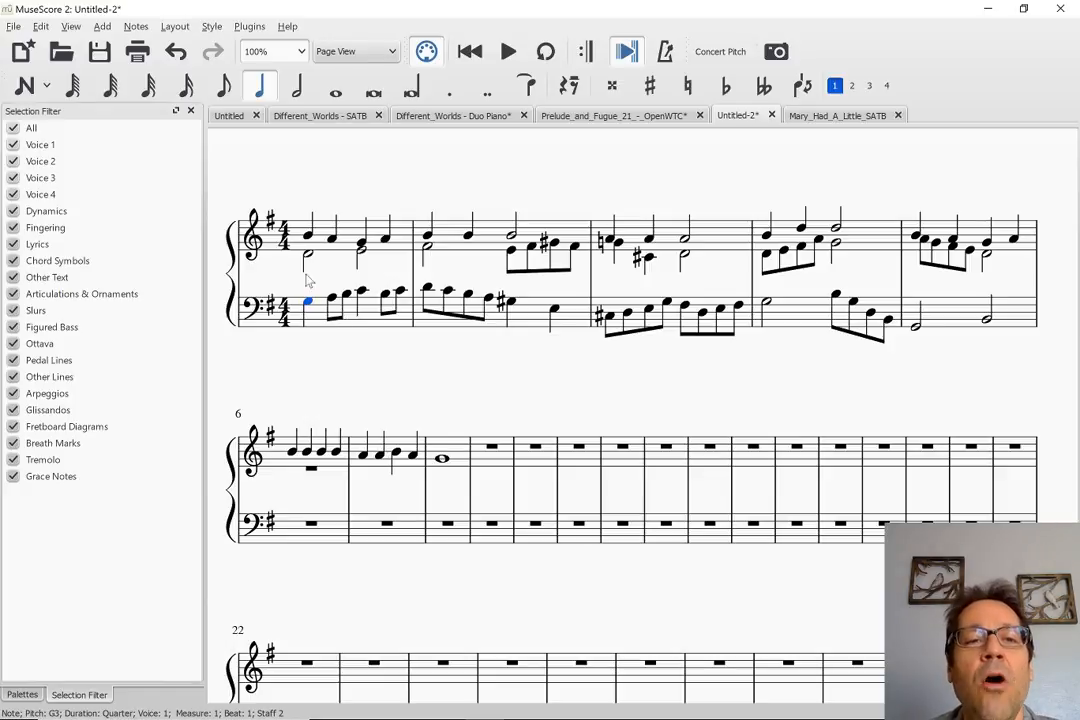
{"action": "left_click", "coordinate": [281, 163]}
{"action": "key", "text": "Home"}
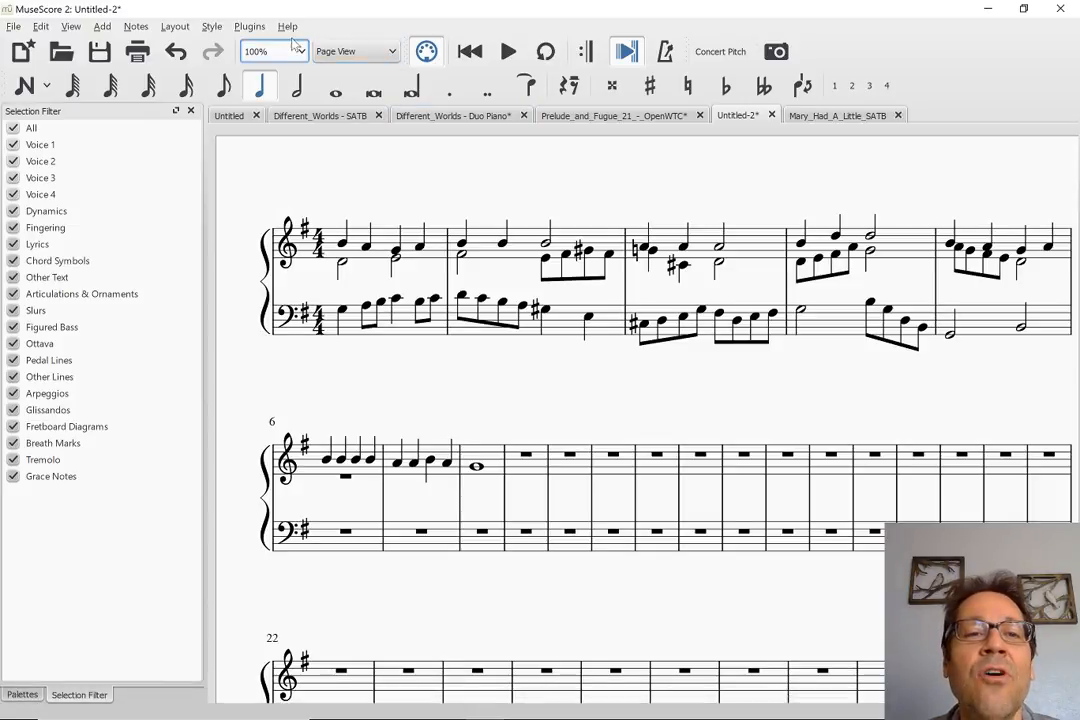
Enable the plugins addCourtesyAccidentals, checkHarmonyRules, configCourtesyAccidentals, fixfingering, removeCourtesyAccidentals and TempoChanges
{"action": "left_click", "coordinate": [249, 26]}
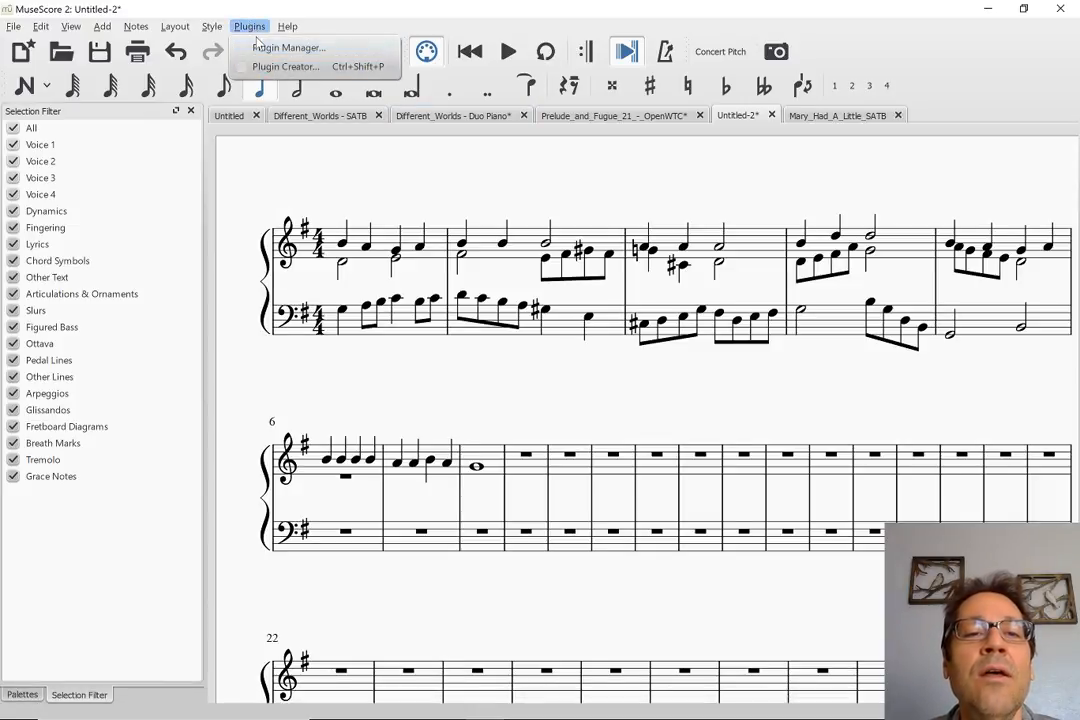
{"action": "key", "text": "Escape"}
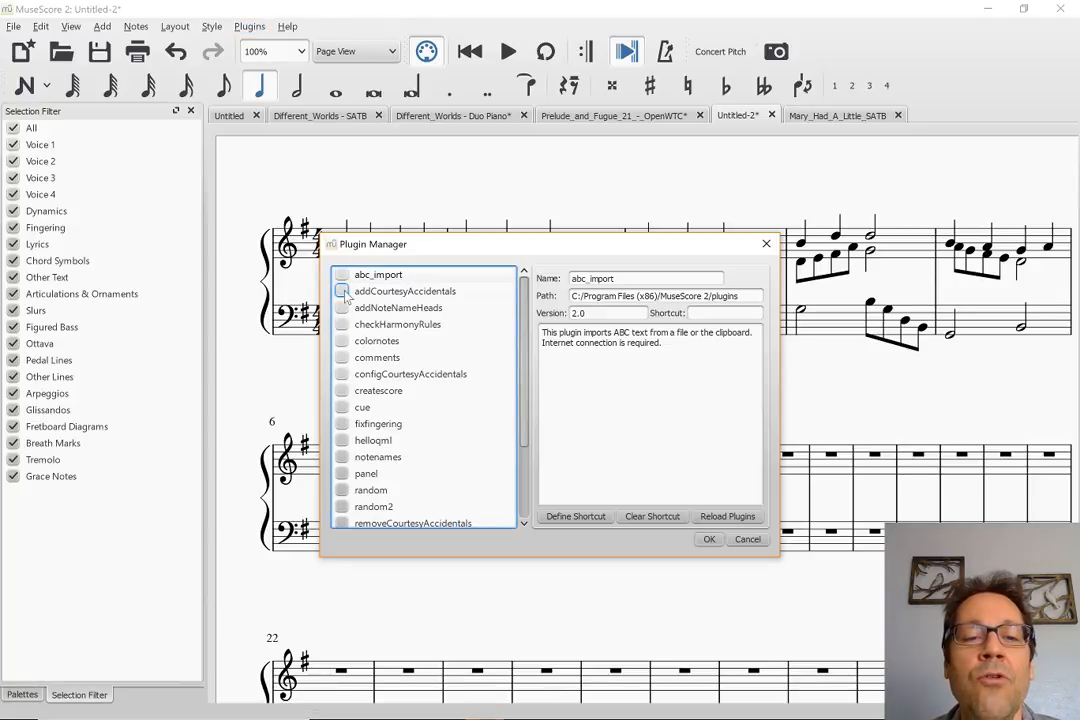
{"action": "left_click", "coordinate": [342, 291]}
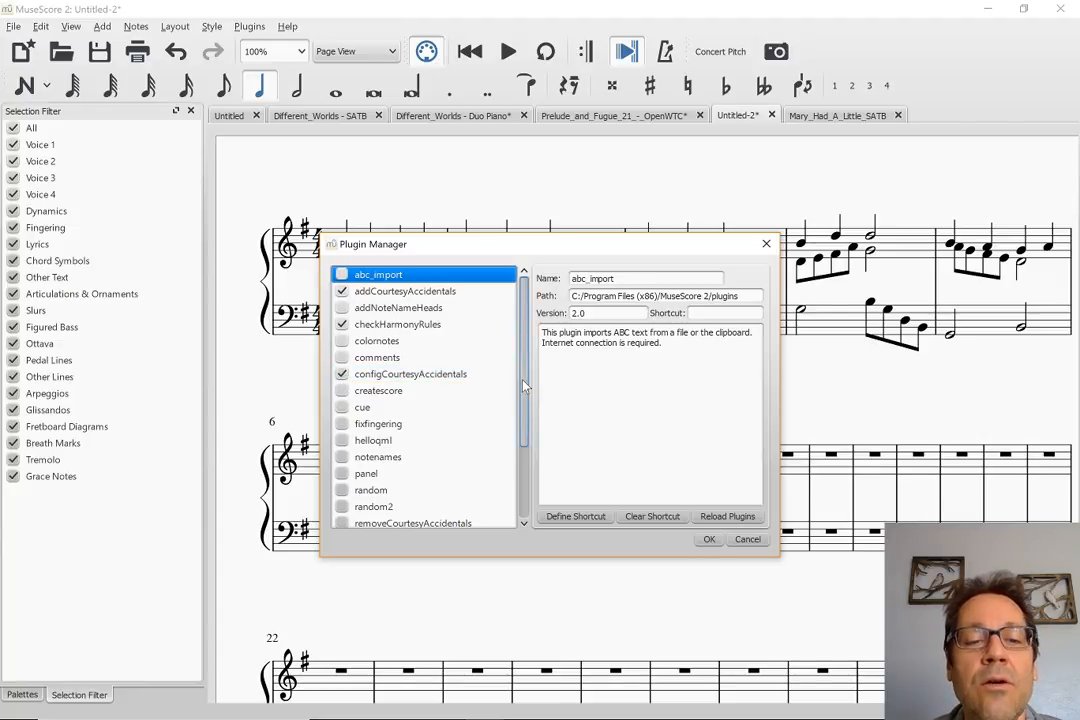
{"action": "scroll", "coordinate": [523, 386], "scroll_direction": "down", "scroll_amount": 2}
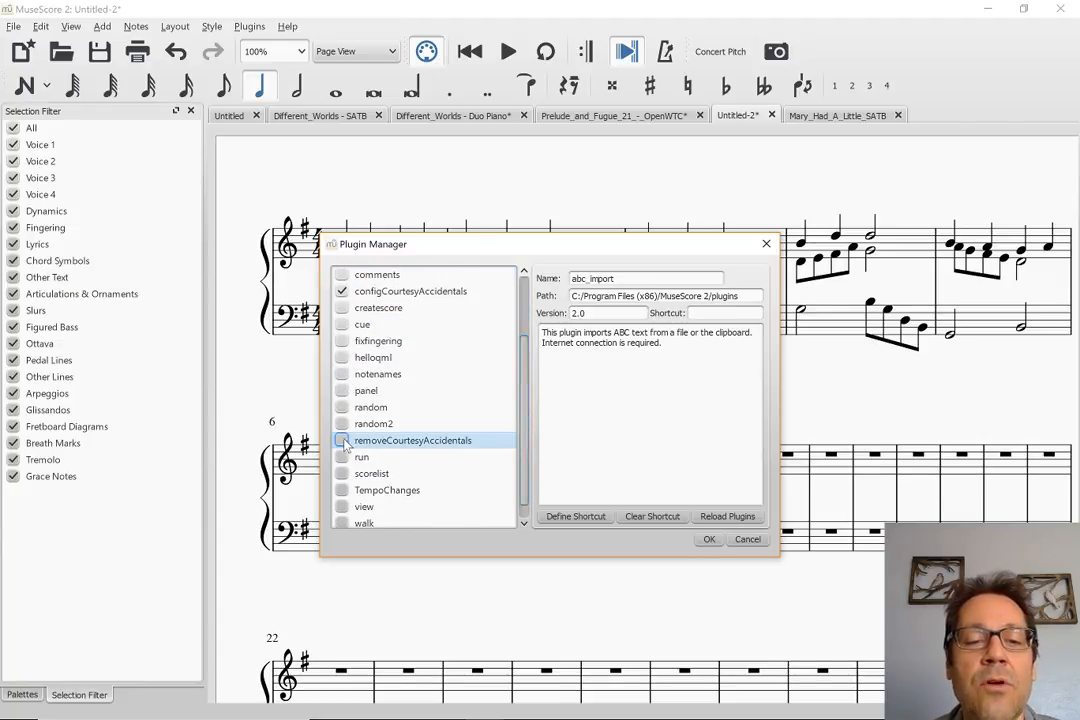
{"action": "left_click", "coordinate": [342, 441]}
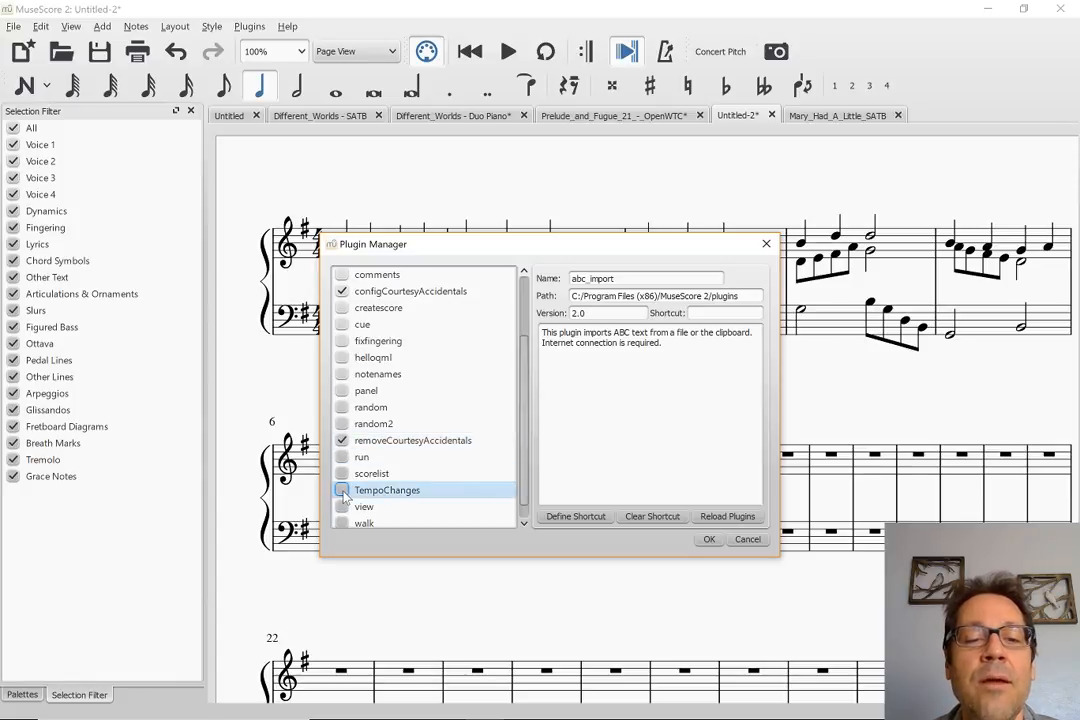
{"action": "left_click", "coordinate": [342, 490]}
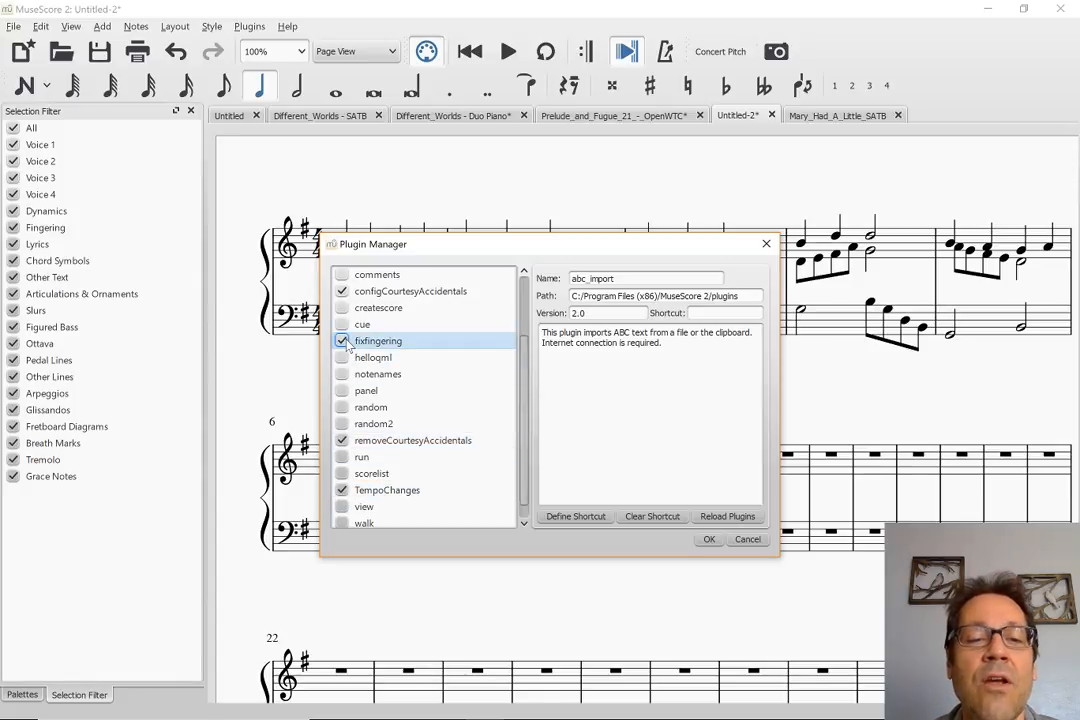
{"action": "scroll", "coordinate": [518, 378], "scroll_direction": "up", "scroll_amount": 2}
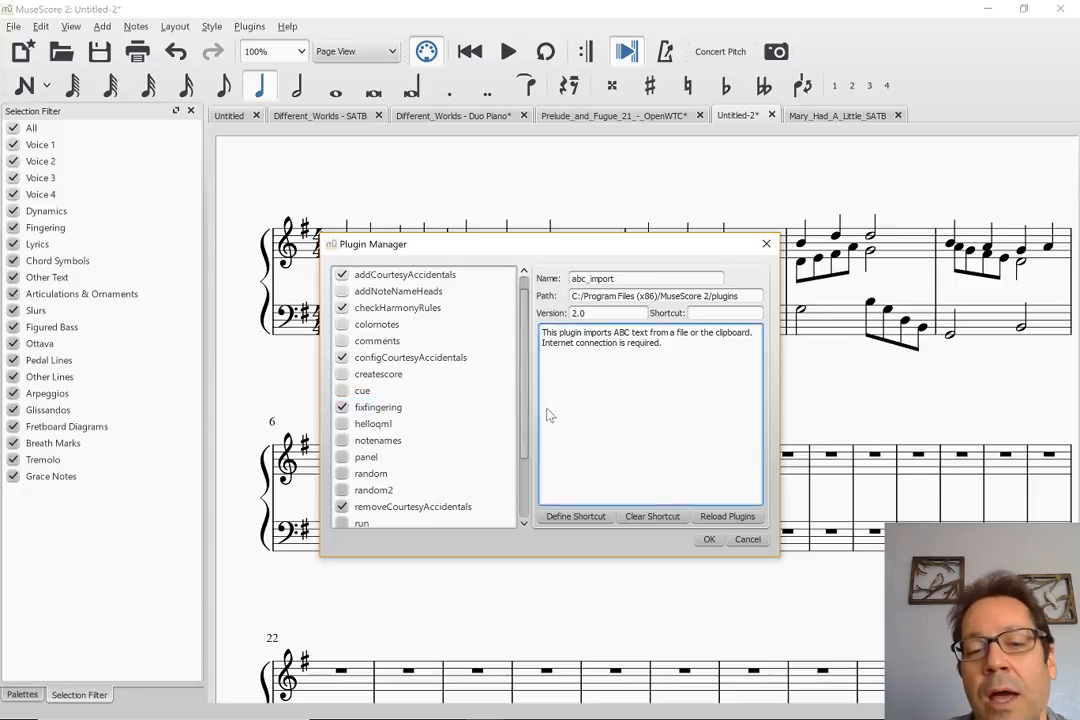
{"action": "mouse_move", "coordinate": [521, 416]}
{"action": "left_mouse_down"}
{"action": "mouse_move", "coordinate": [523, 433]}
{"action": "mouse_move", "coordinate": [523, 404]}
{"action": "left_mouse_up"}
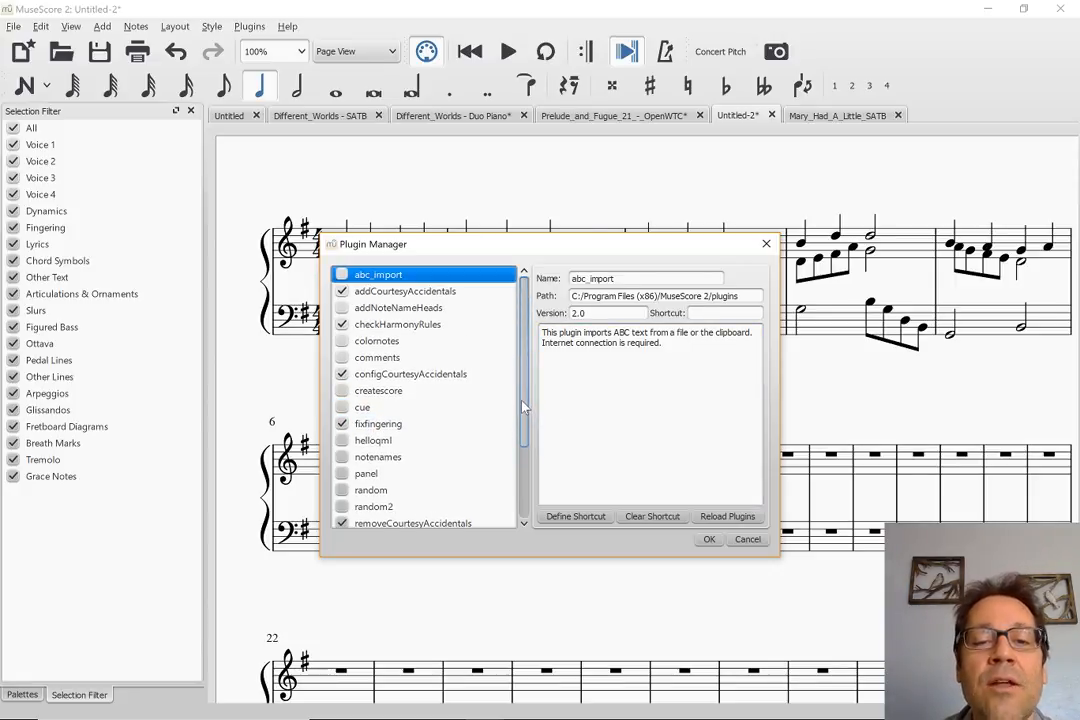
{"action": "scroll", "coordinate": [445, 415], "scroll_direction": "down", "scroll_amount": 2}
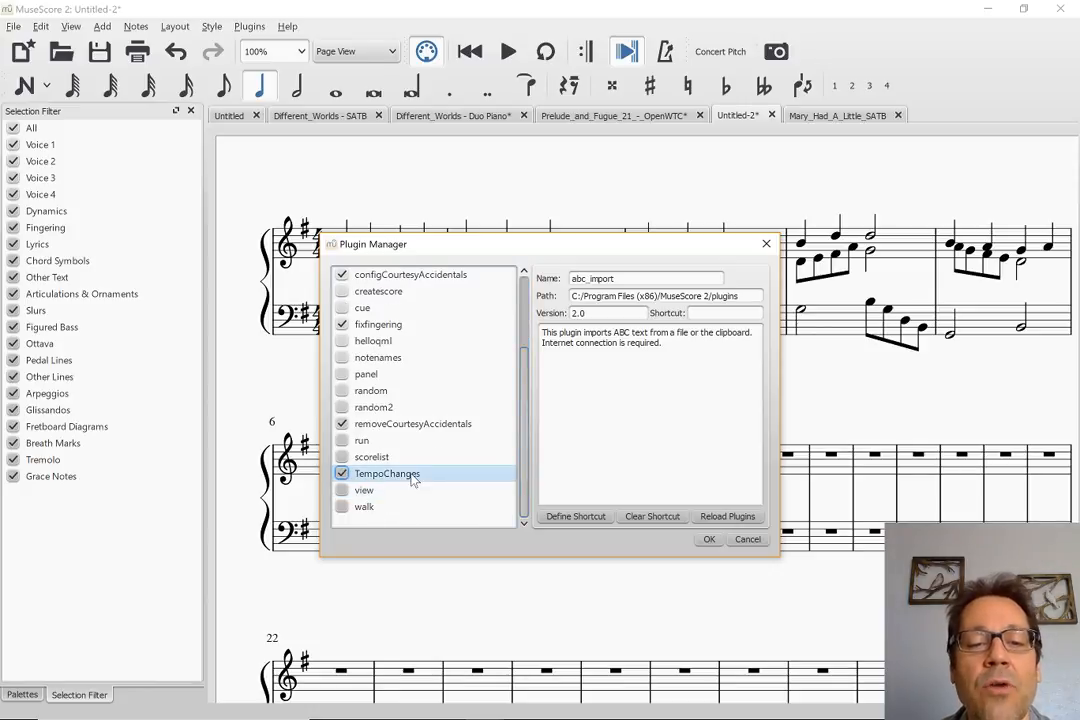
{"action": "left_click", "coordinate": [707, 540]}
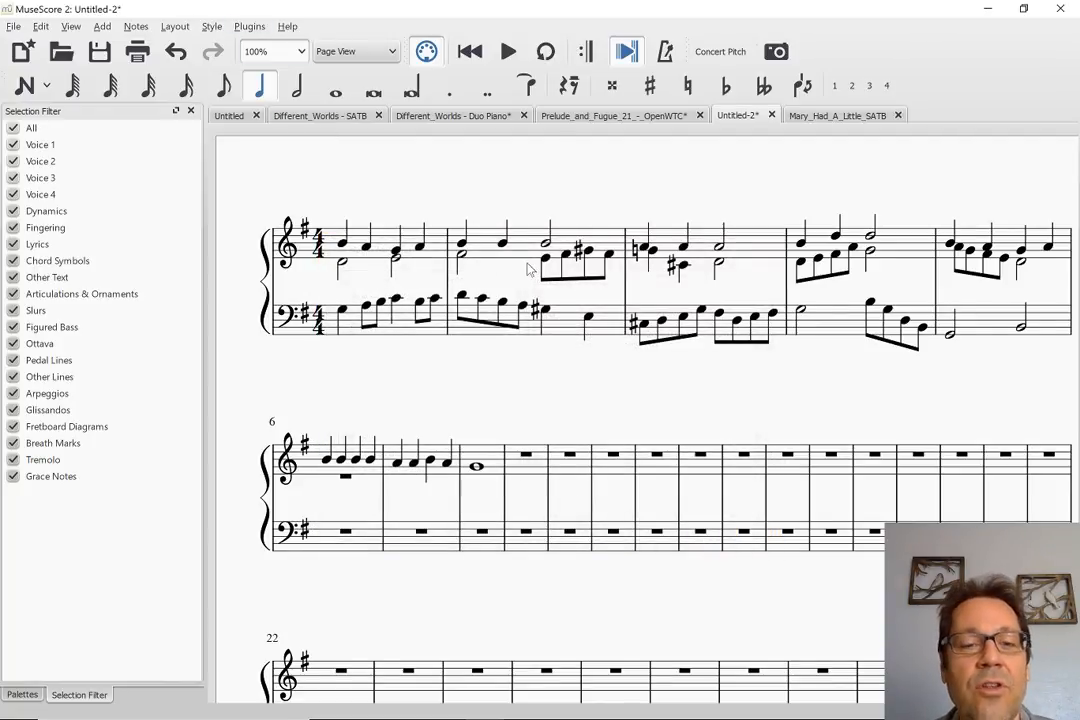
Run the Check Harmony Rules proofreading plugin on the whole score
{"action": "key", "text": "ctrl+a"}
{"action": "left_click", "coordinate": [249, 26]}
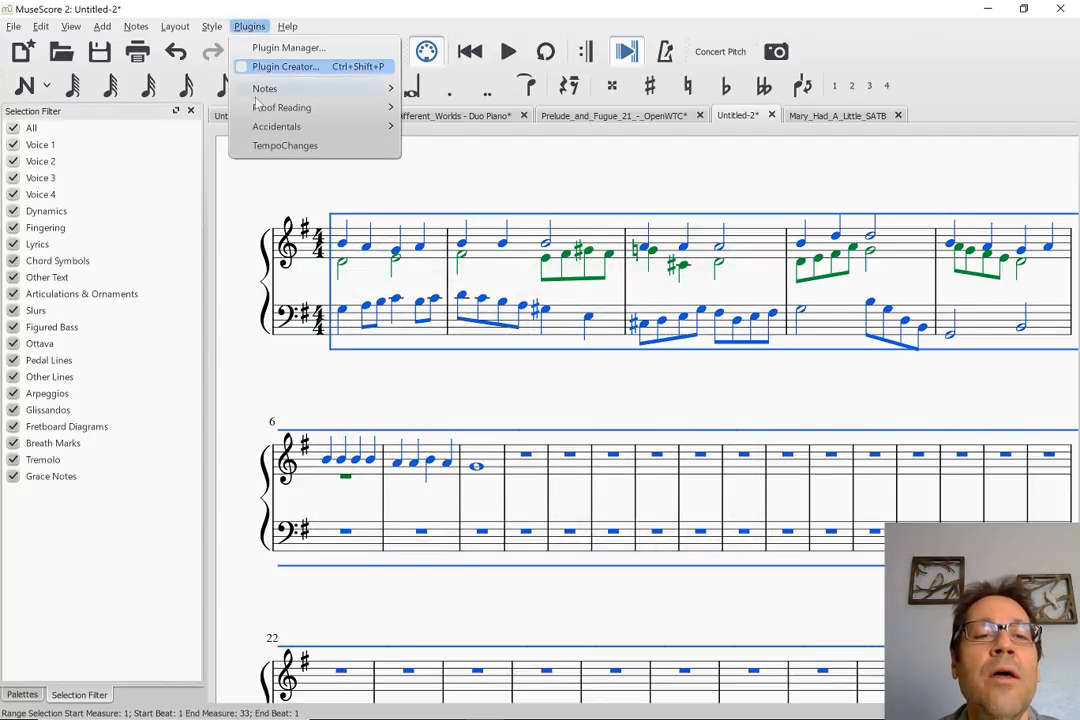
{"action": "mouse_move", "coordinate": [300, 107]}
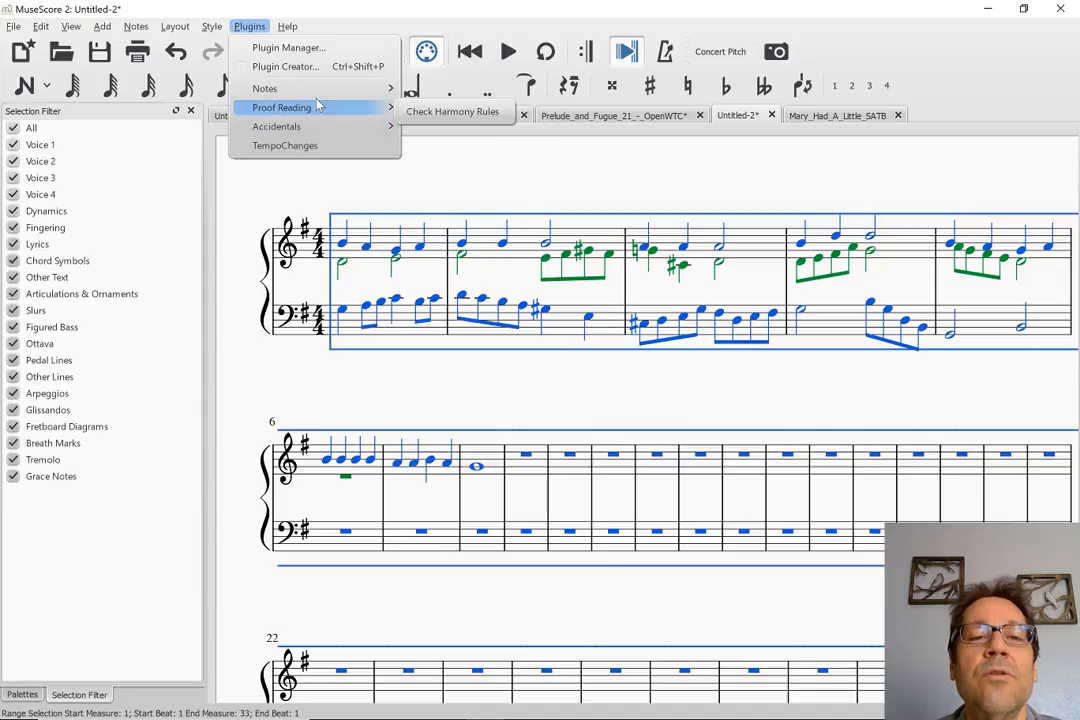
{"action": "left_click", "coordinate": [428, 111]}
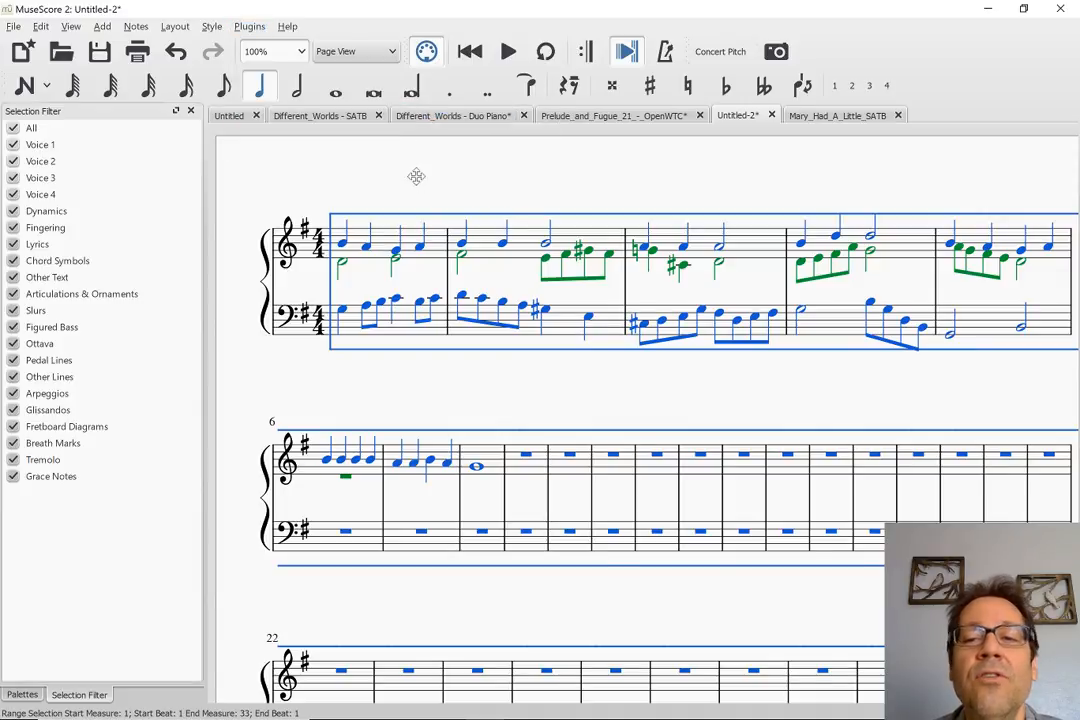
{"action": "key", "text": "ctrl+z"}
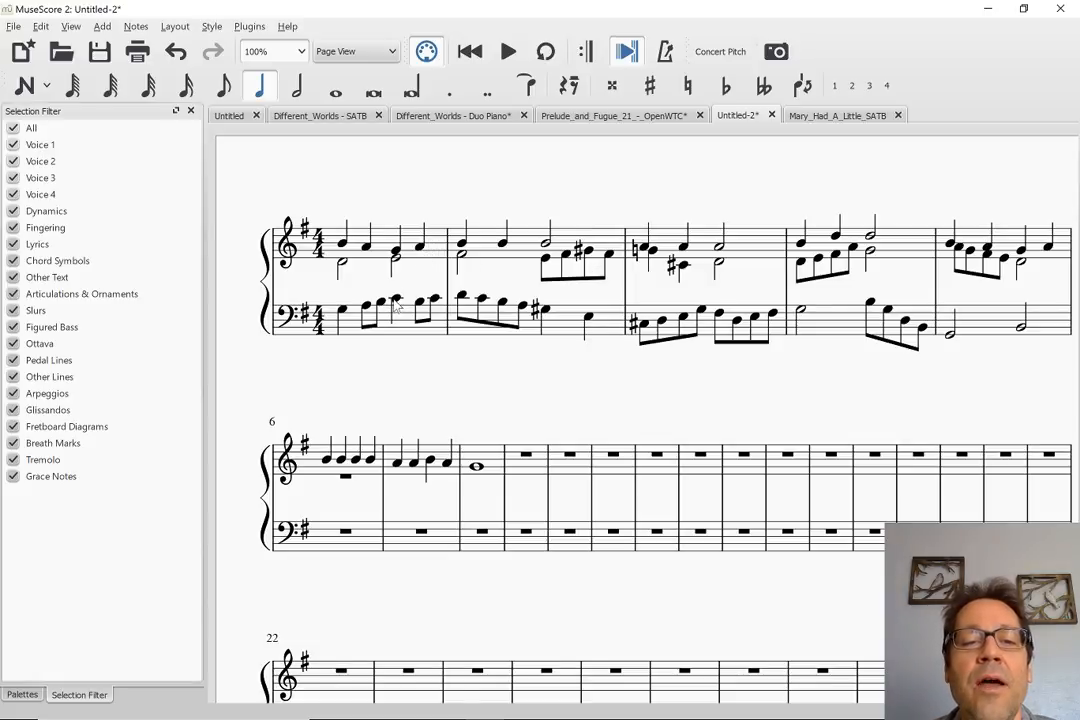
Lengthen the treble G4 and bass C4 on beat 3 of measure 1 to half notes, and change measure 2's first melody note to A4
{"action": "left_click", "coordinate": [396, 253]}
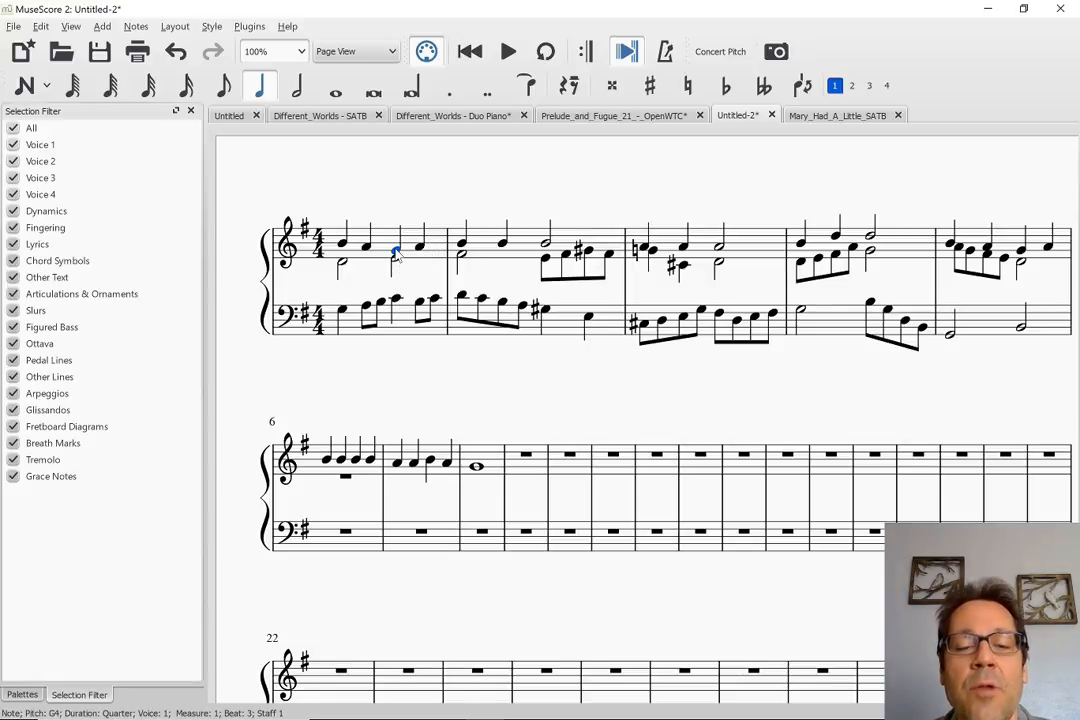
{"action": "key", "text": "6"}
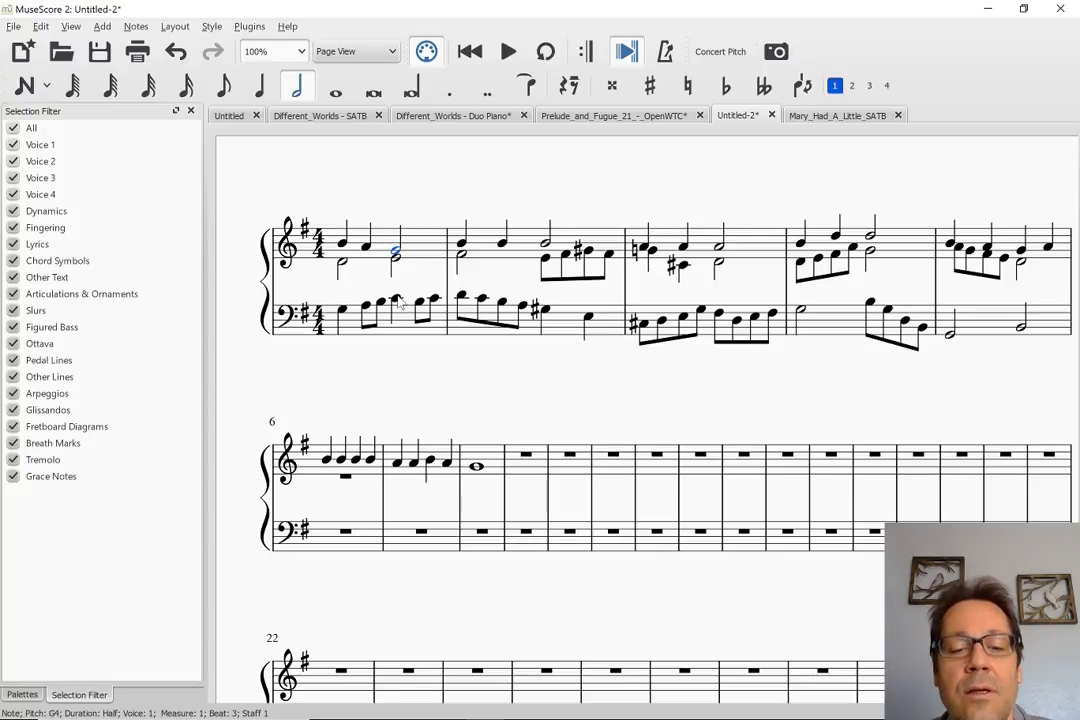
{"action": "left_click", "coordinate": [396, 299]}
{"action": "key", "text": "6"}
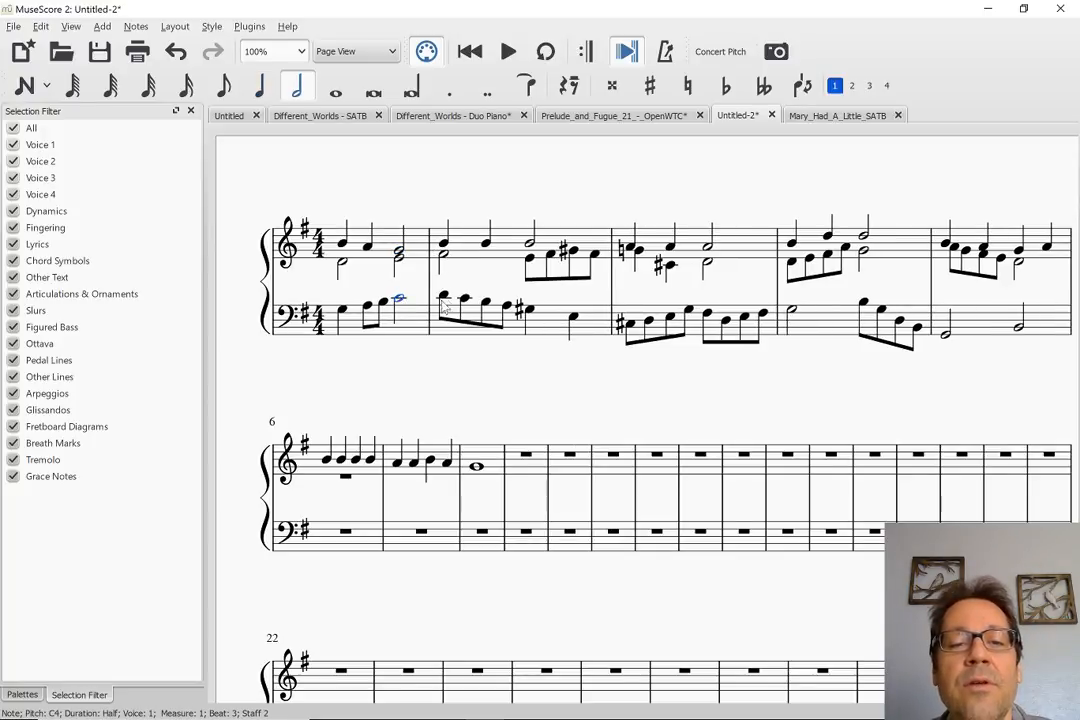
{"action": "left_click", "coordinate": [445, 247]}
{"action": "key", "text": "n"}
{"action": "key", "text": "a"}
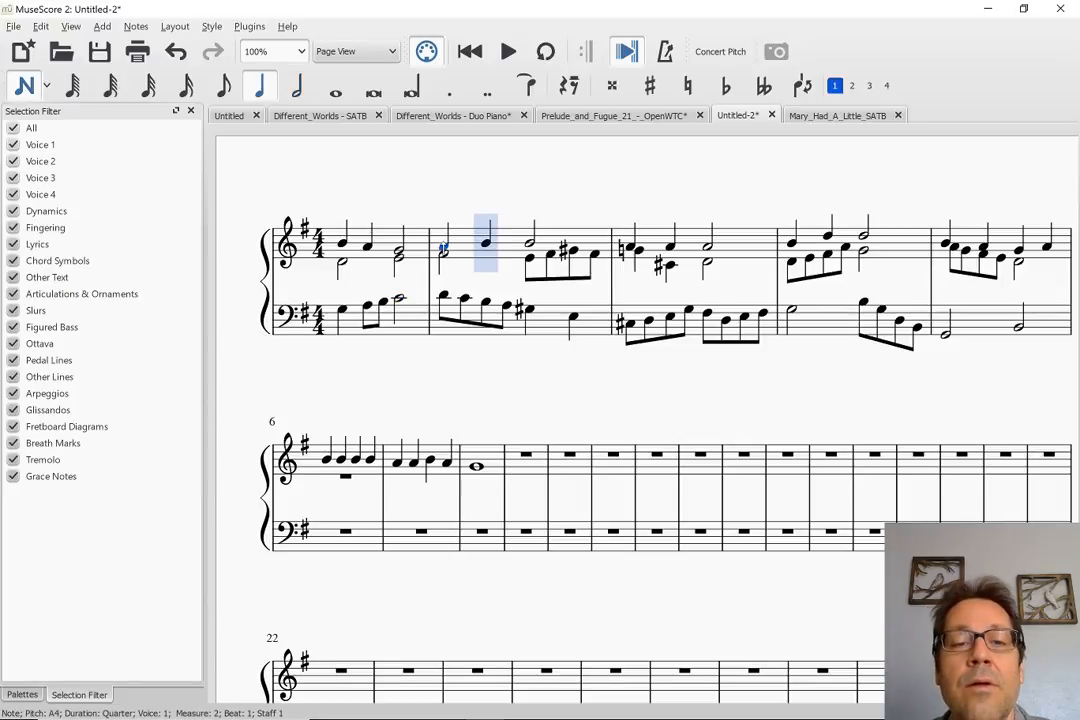
{"action": "key", "text": "Escape"}
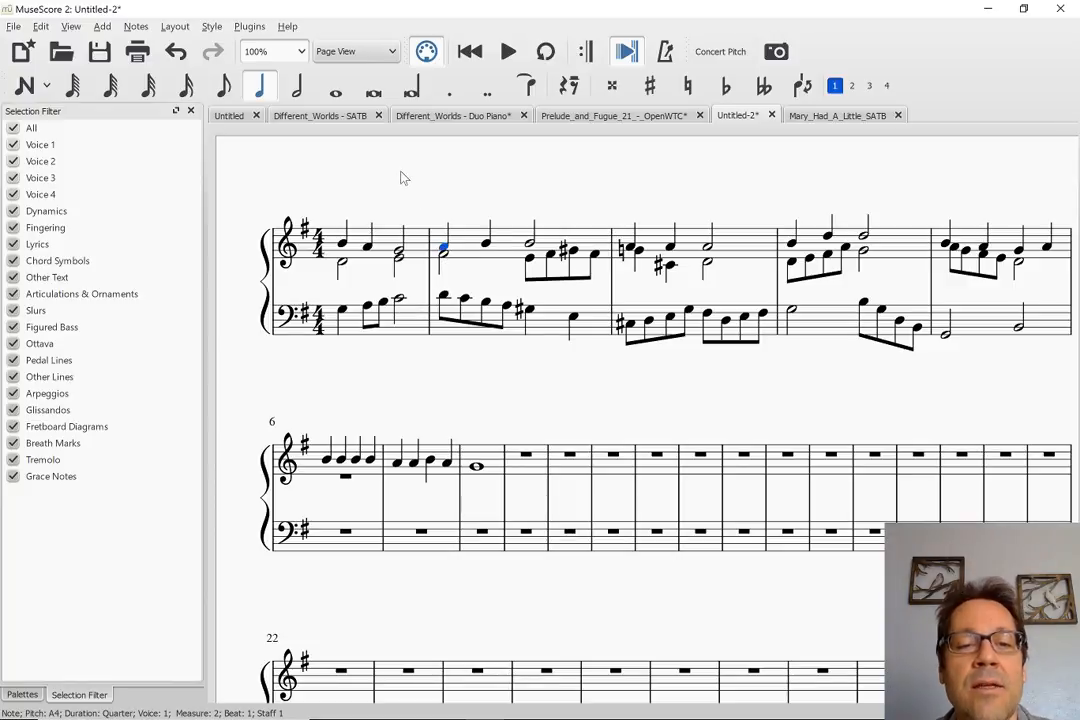
Rerun Check Harmony Rules on the whole score and select the annotation it places above beat 3 of measure 1
{"action": "key", "text": "ctrl+a"}
{"action": "left_click", "coordinate": [249, 26]}
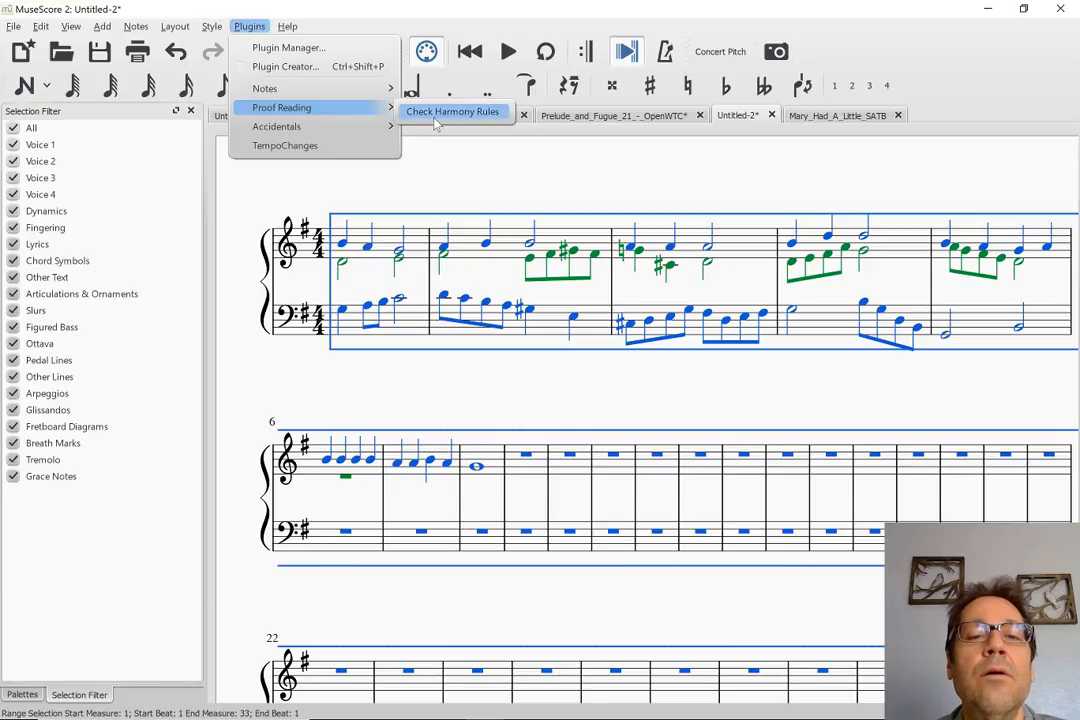
{"action": "left_click", "coordinate": [452, 111]}
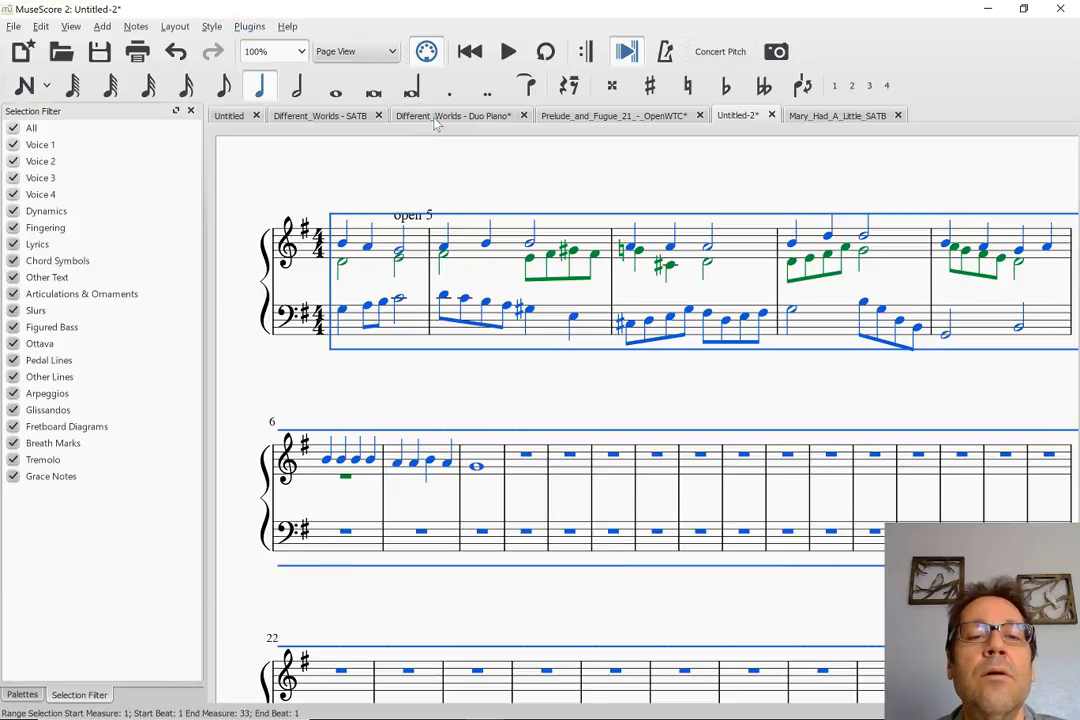
{"action": "left_click", "coordinate": [421, 222]}
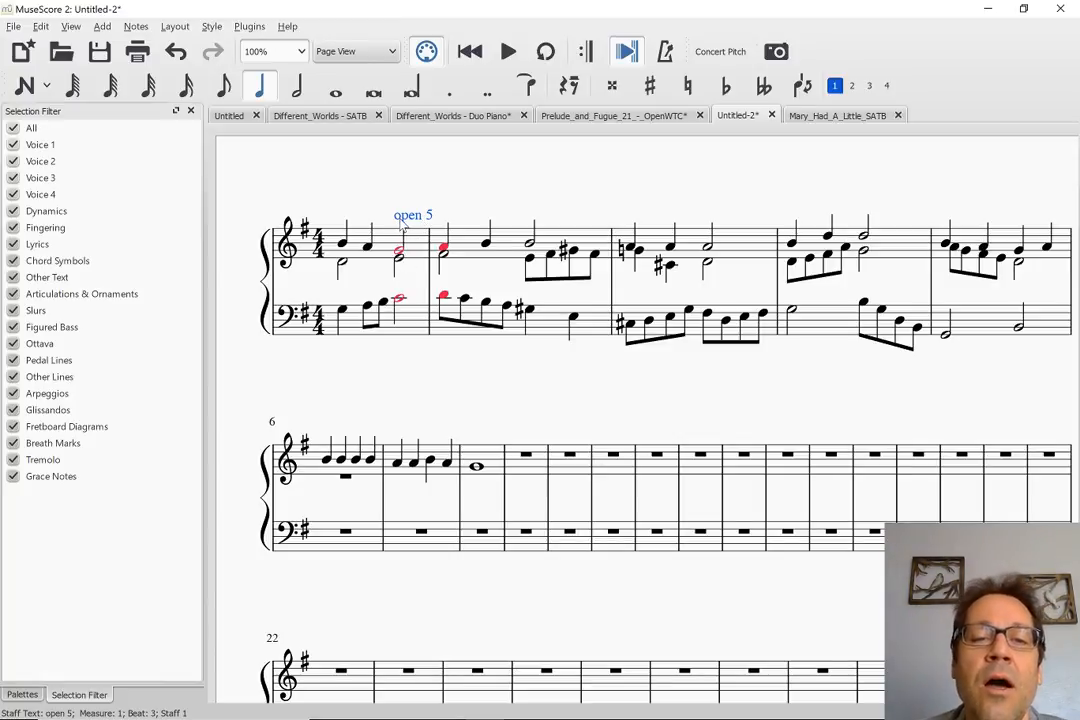
Undo the harmony check annotations and the test edits to the notes in measures 1 and 2
{"action": "key", "text": "ctrl+z"}
{"action": "key", "text": "ctrl+z"}
{"action": "key", "text": "ctrl+z"}
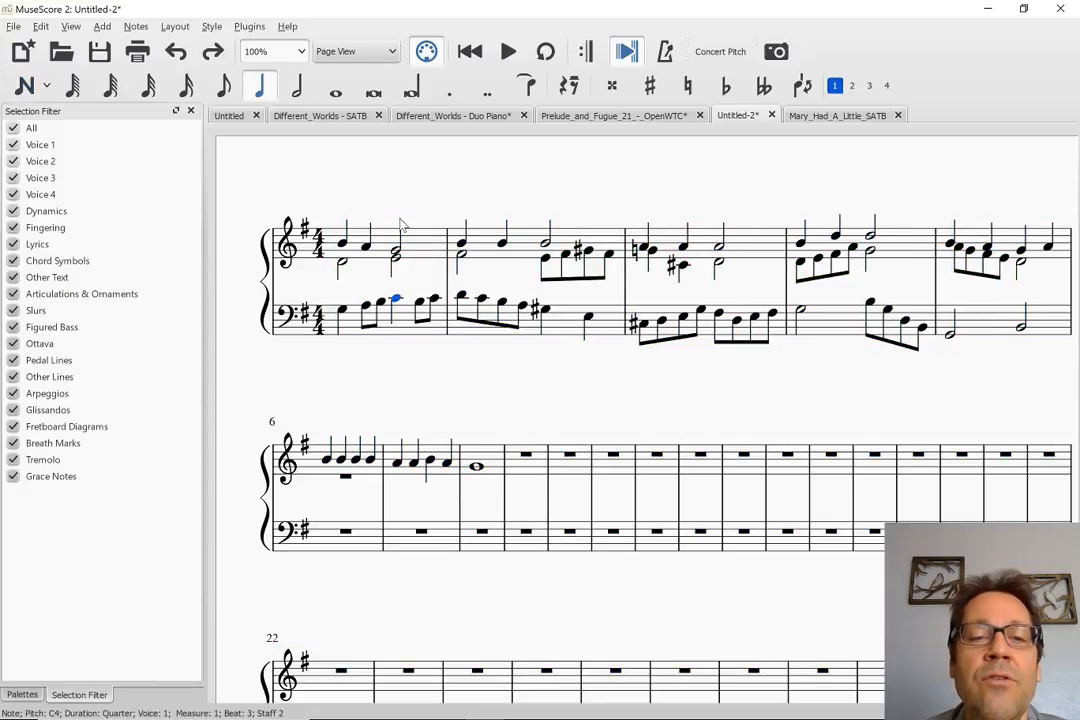
{"action": "key", "text": "ctrl+z"}
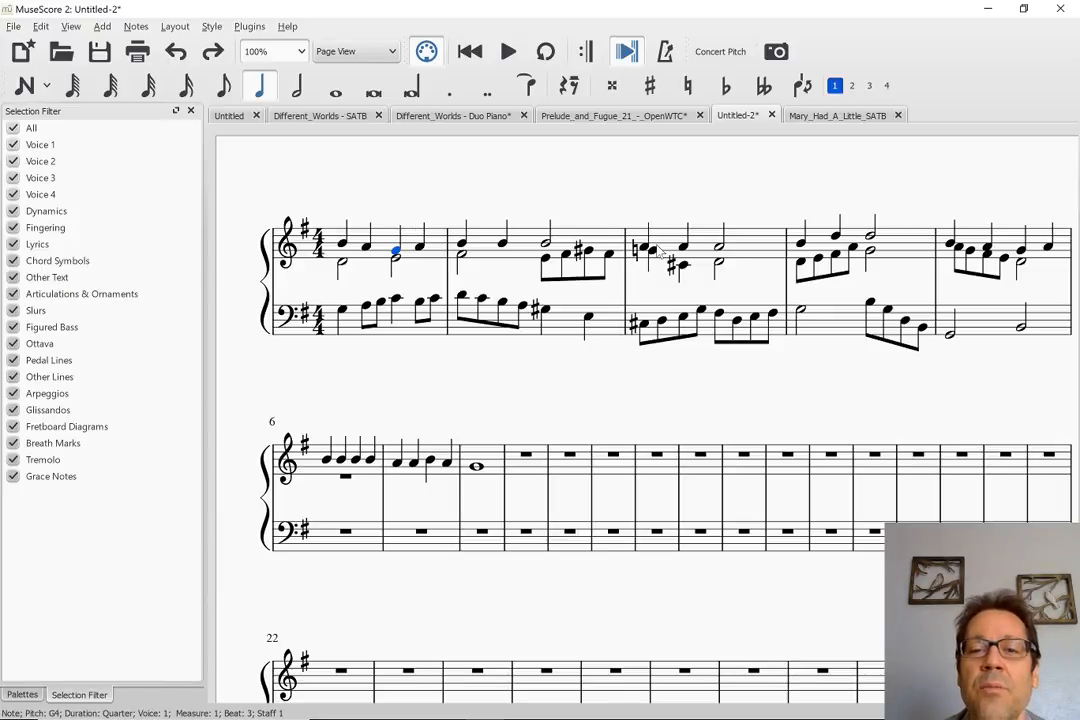
Select the voice 2 C#4 on beat 2 of treble measure 3
{"action": "left_click", "coordinate": [682, 267]}
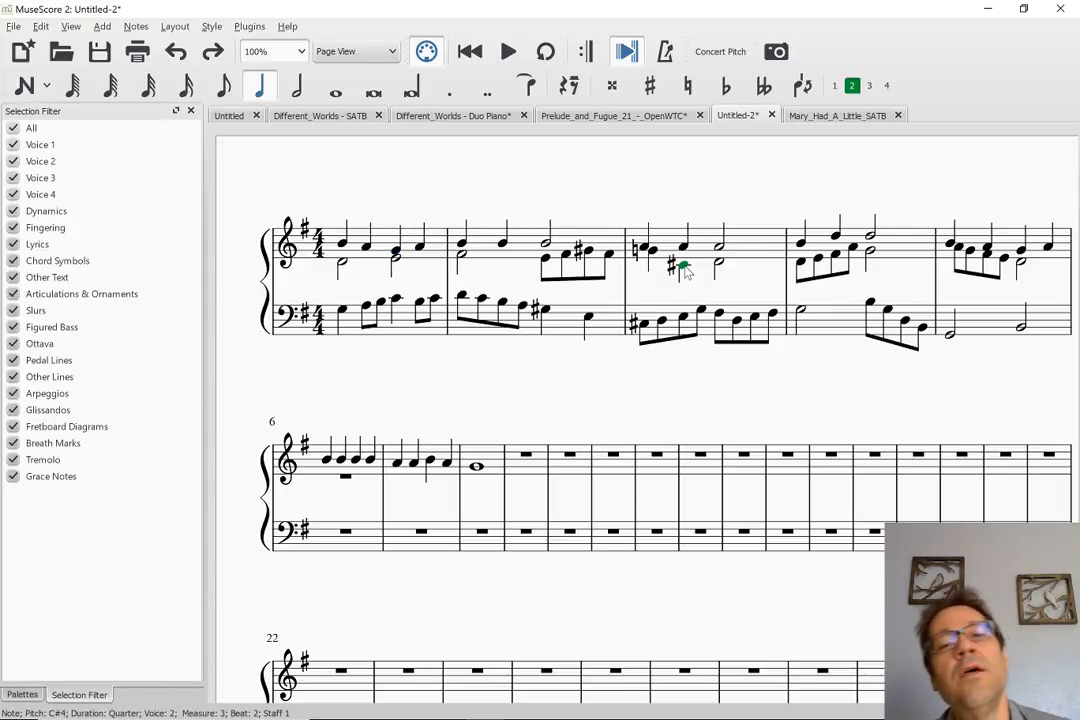
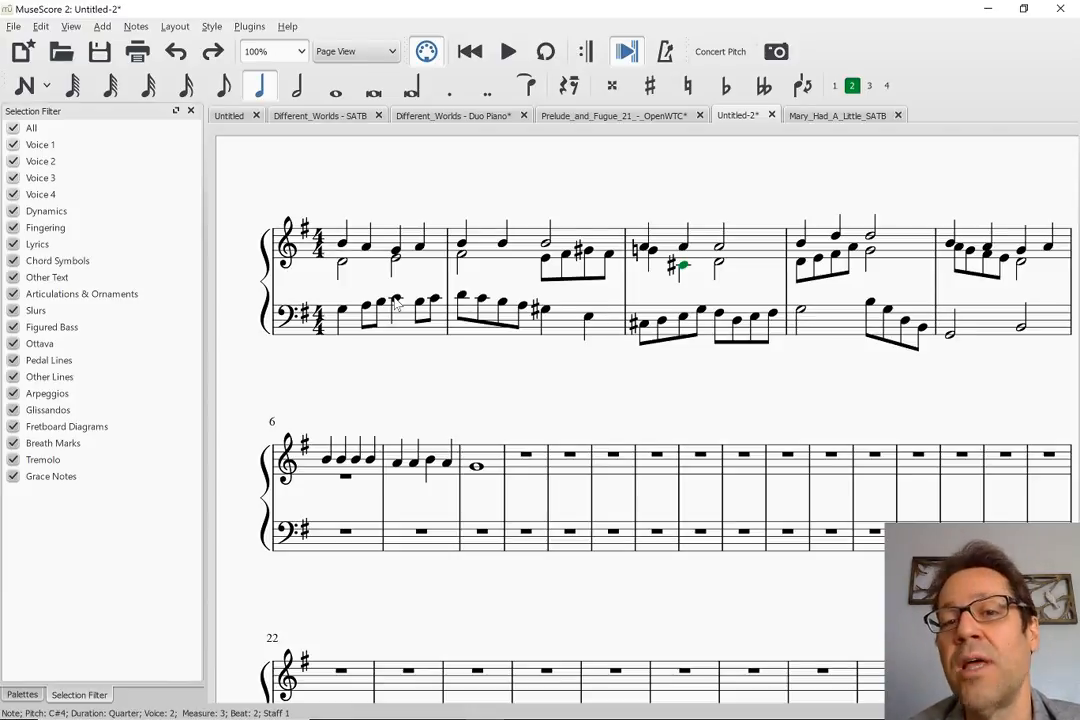
Play back the score from the bass G3 on beat 1 of measure 1 through the end of measure 5
{"action": "left_click", "coordinate": [342, 312]}
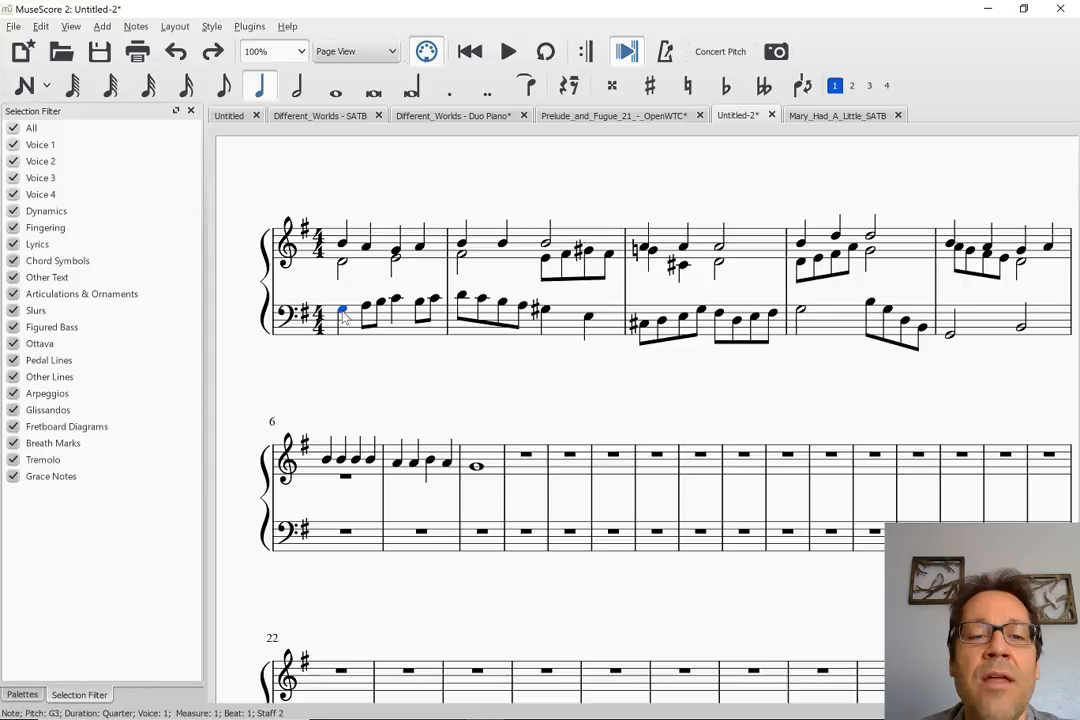
{"action": "key", "text": "space"}
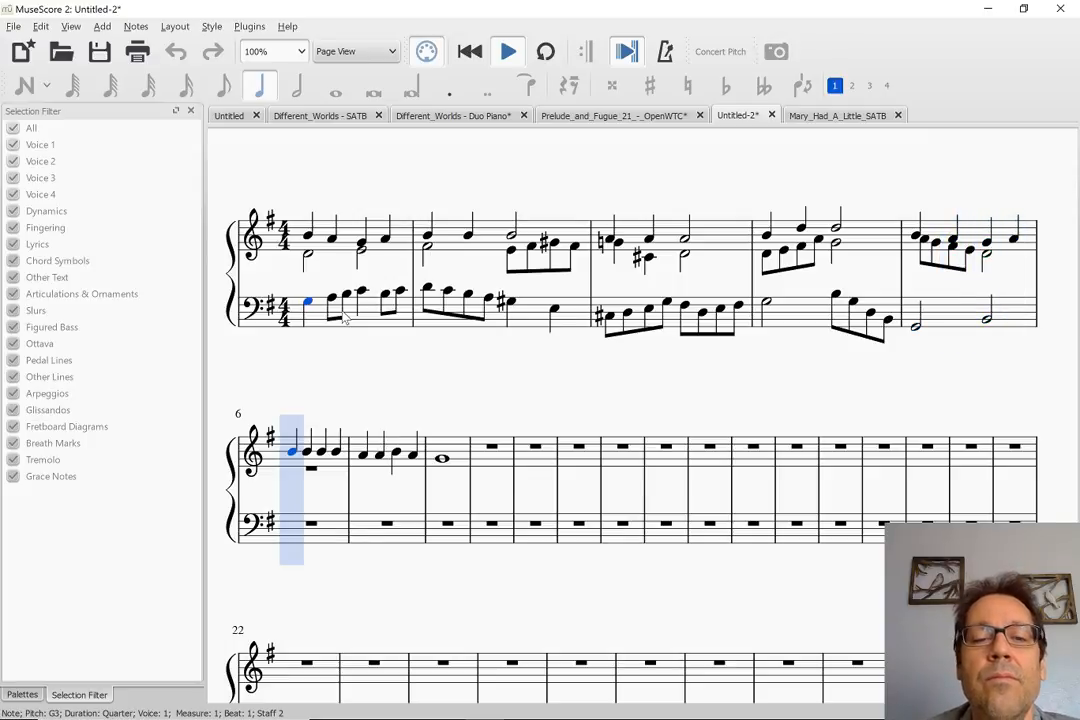
{"action": "key", "text": "space"}
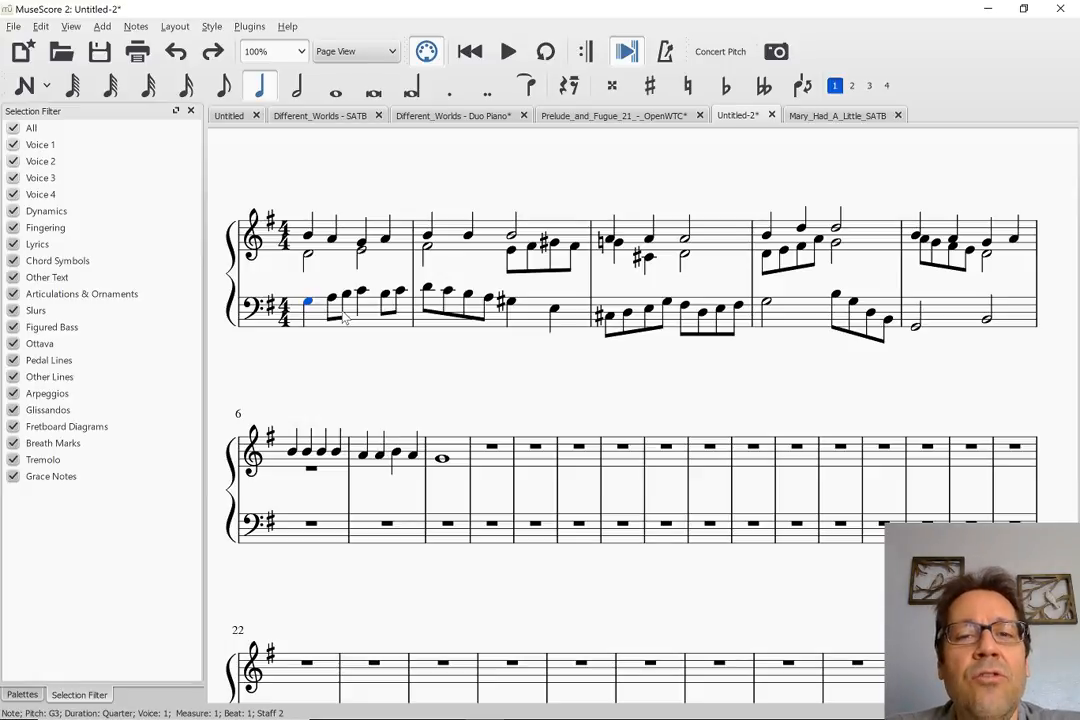
Compare the Untitled-2 score with Mary_Had_A_Little_SATB, finishing on Mary_Had_A_Little_SATB
{"action": "left_click", "coordinate": [831, 115]}
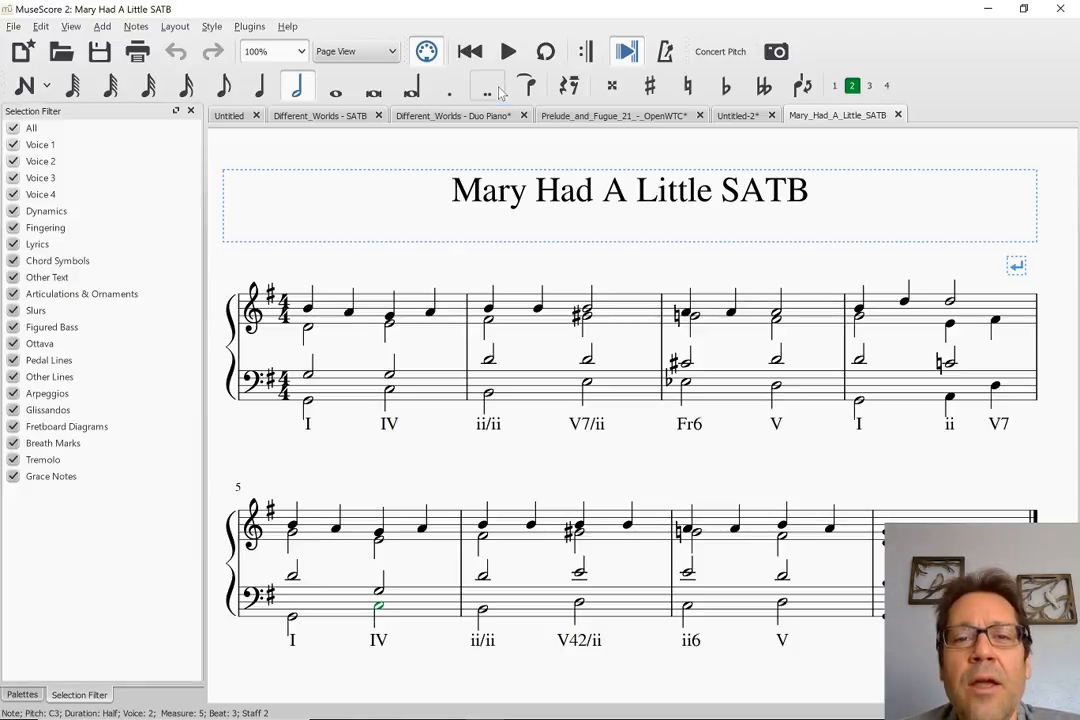
{"action": "left_click", "coordinate": [740, 116]}
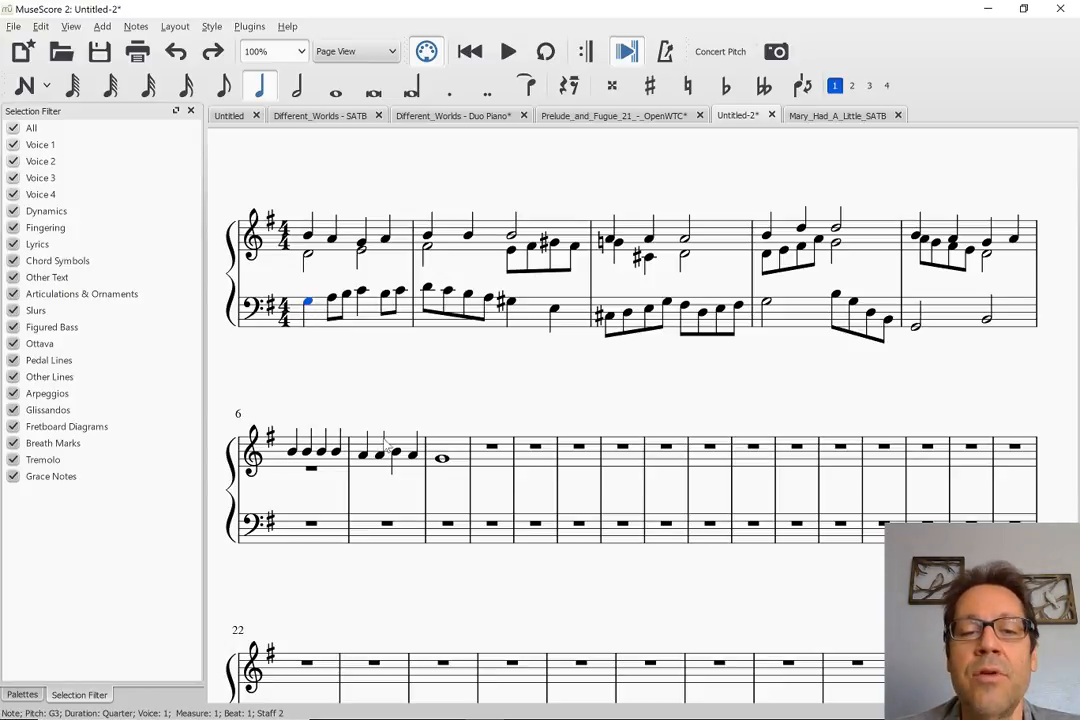
{"action": "left_click", "coordinate": [802, 118]}
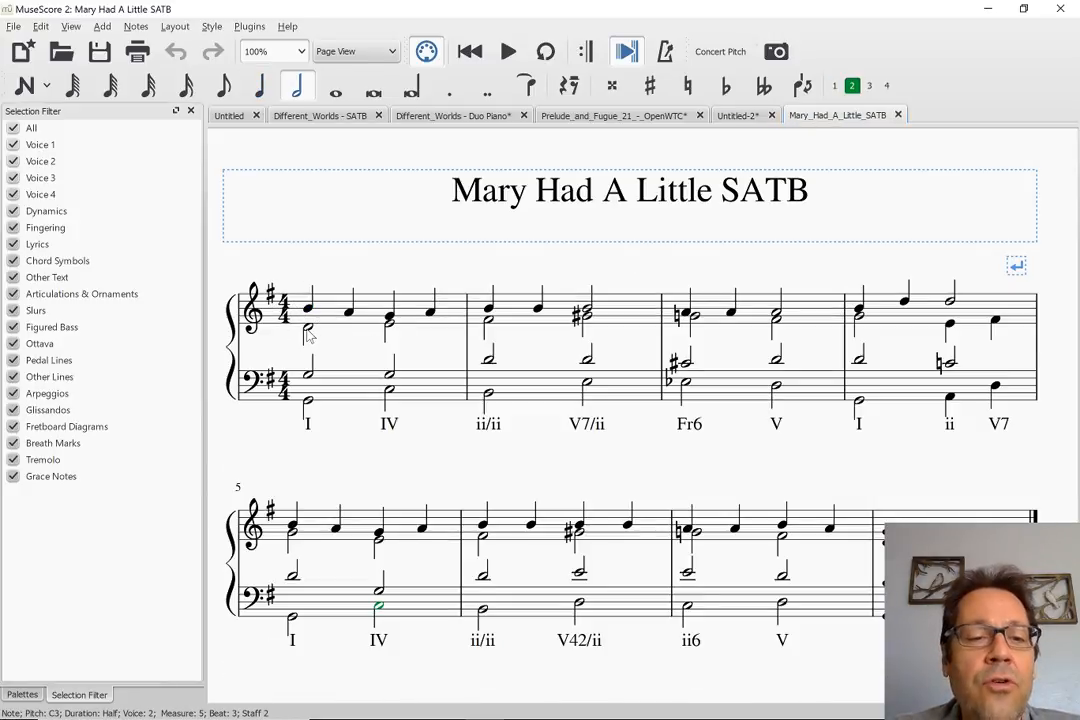
Replace the voice 1 half note G3 on beat 3 of bass measure 1 with eighth notes G3, A3, B3 and C4
{"action": "left_click", "coordinate": [389, 375]}
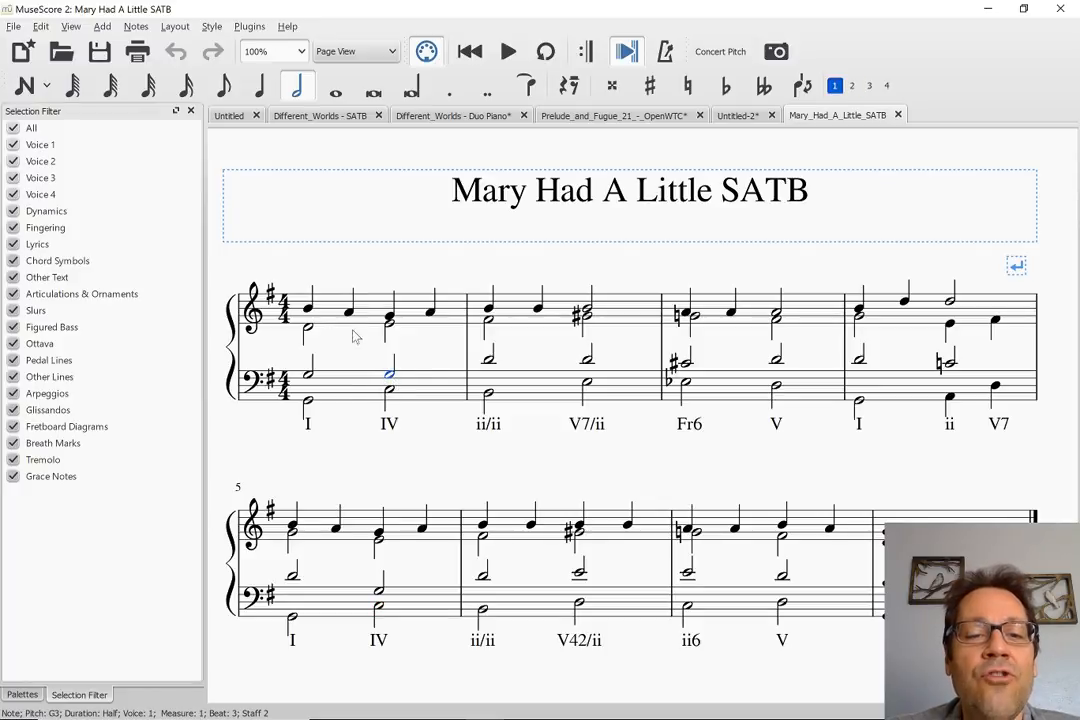
{"action": "key", "text": "n"}
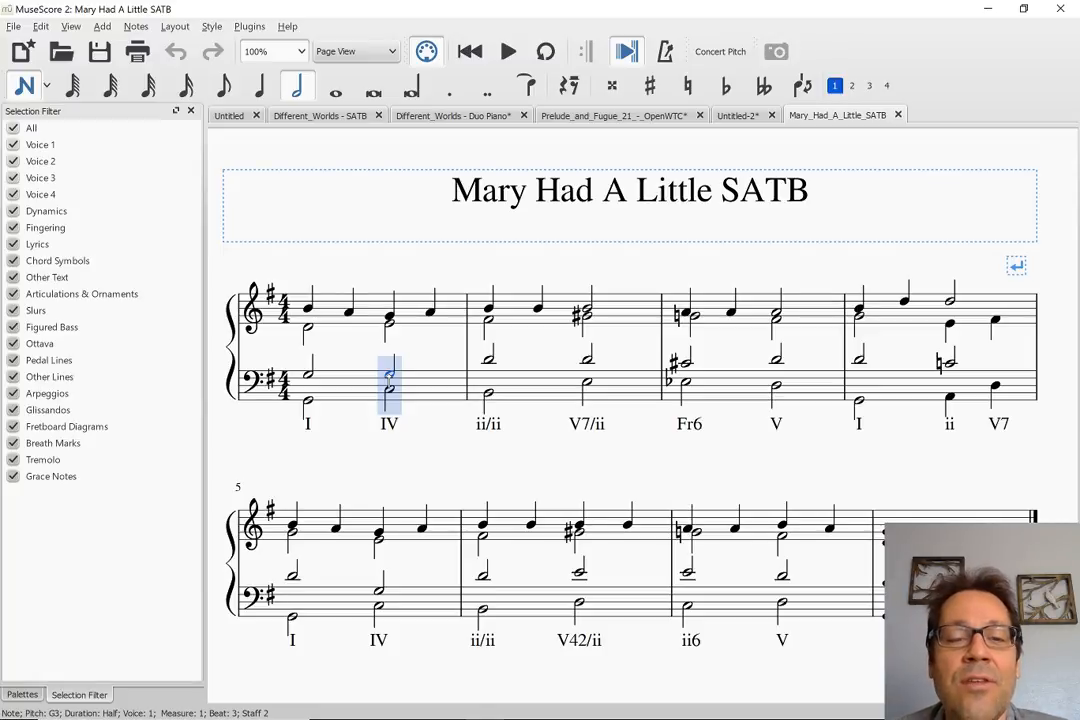
{"action": "key", "text": "4"}
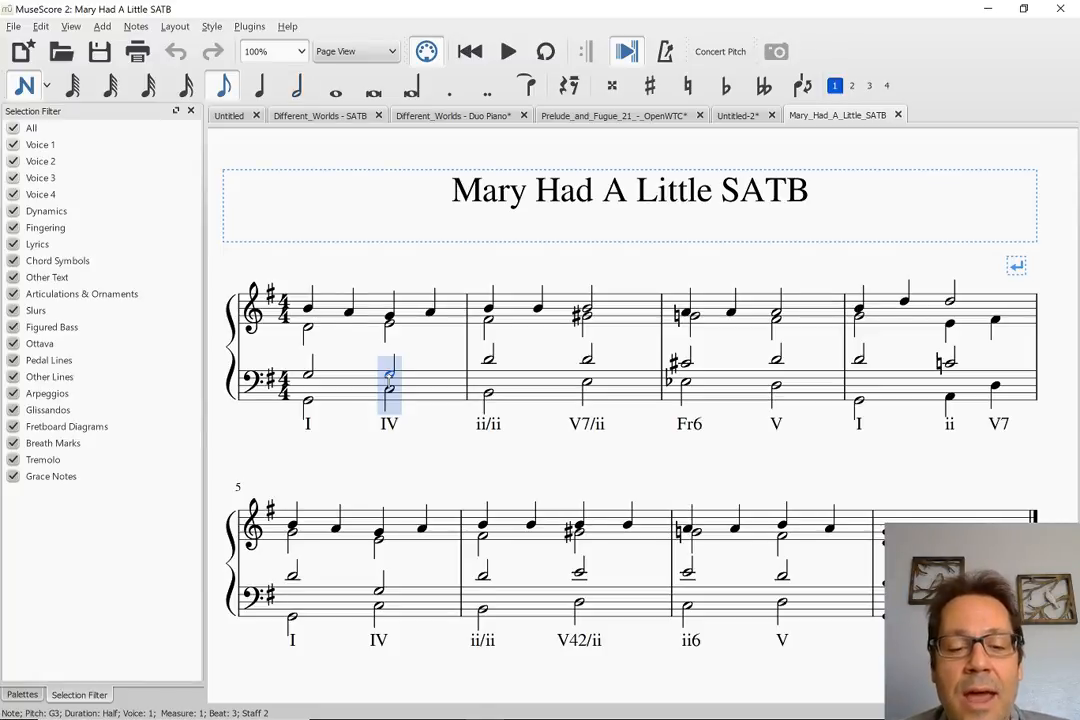
{"action": "key", "text": "5"}
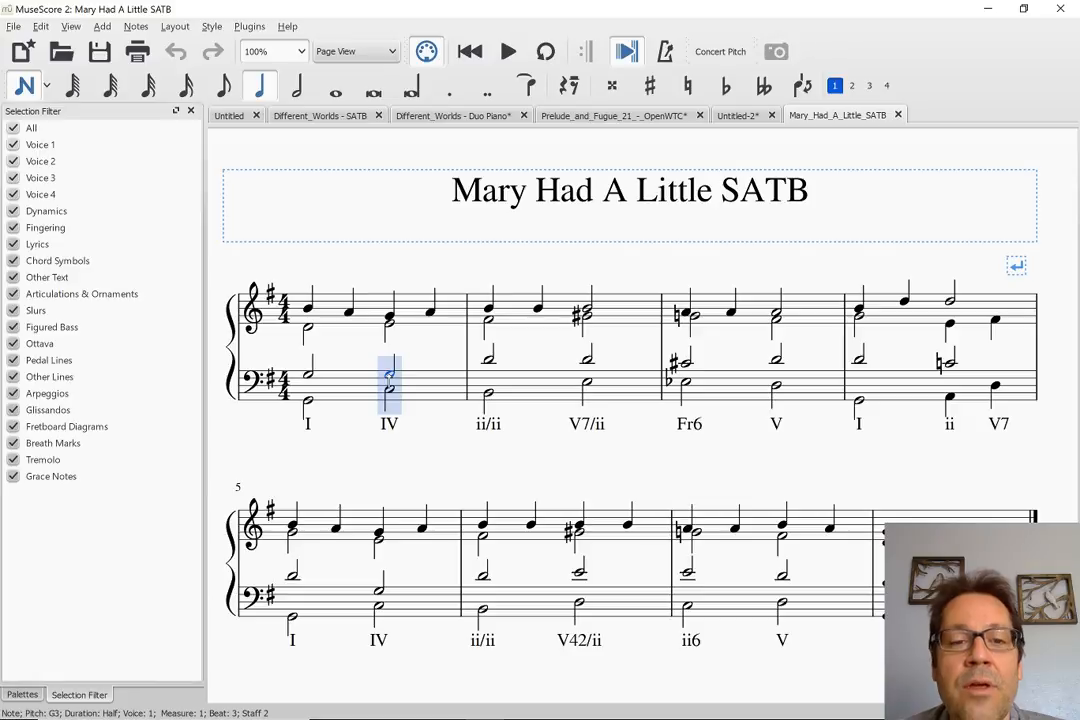
{"action": "key", "text": "4"}
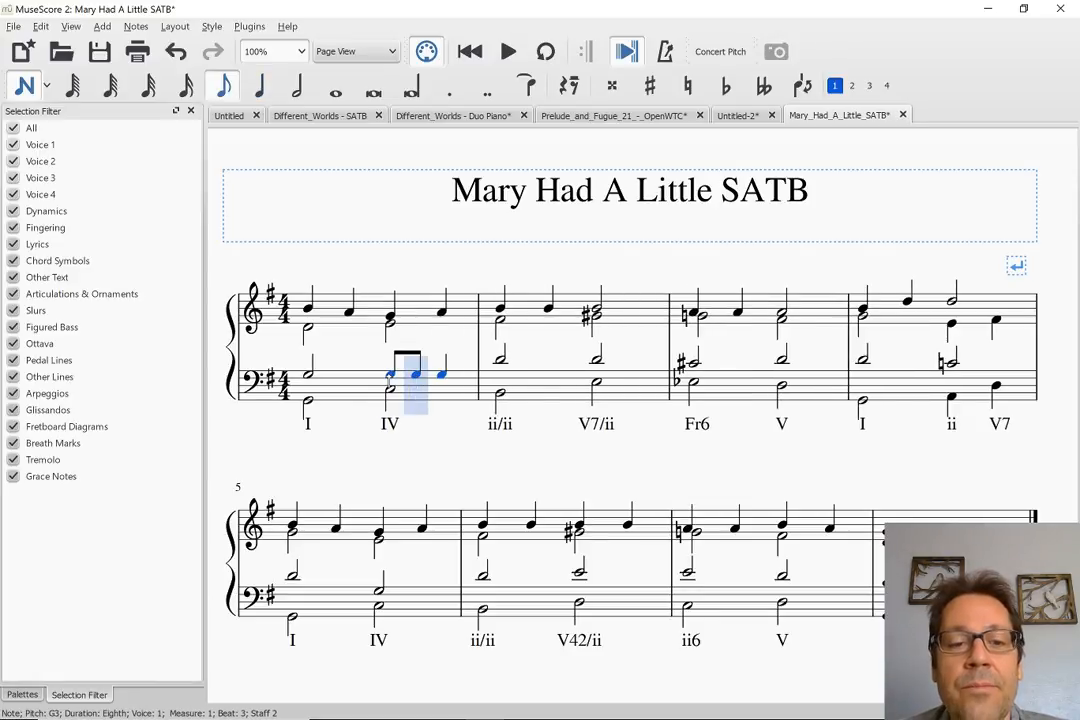
{"action": "key", "text": "Right"}
{"action": "key", "text": "b"}
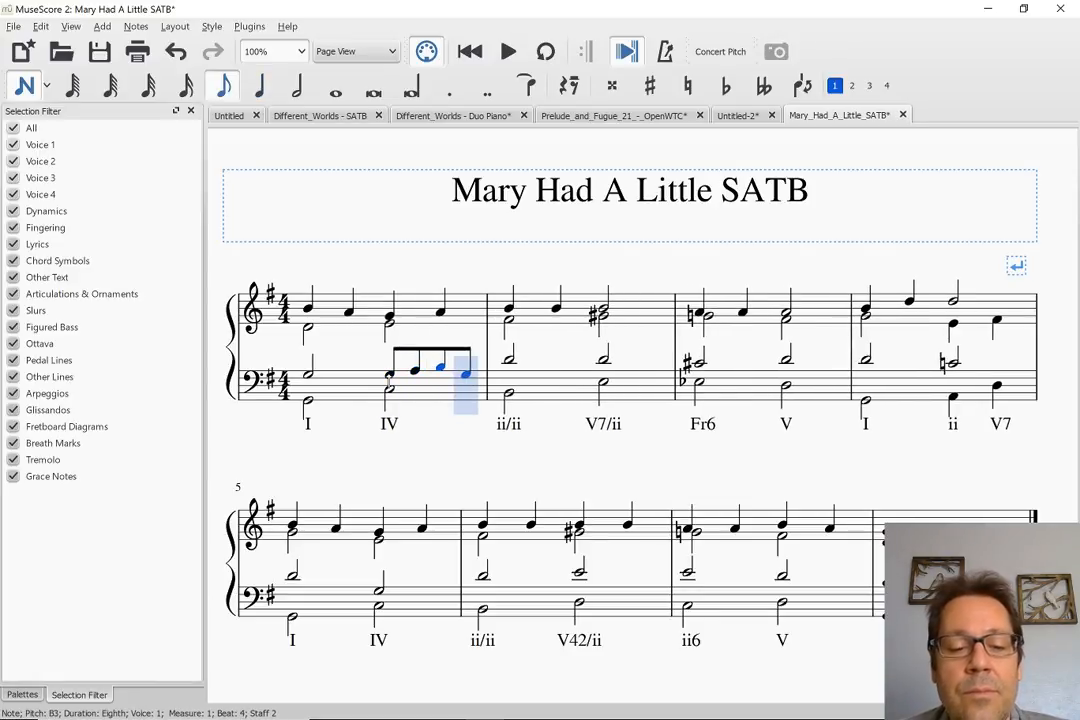
{"action": "key", "text": "c"}
{"action": "key", "text": "Escape"}
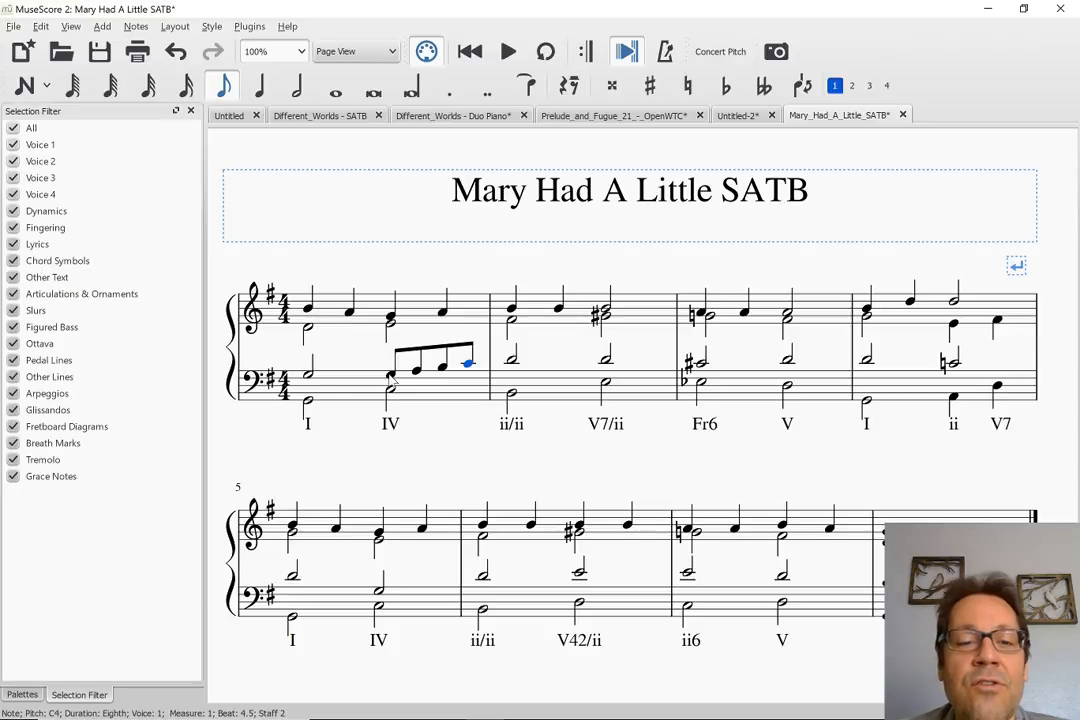
Play back the edited passage from the voice 1 bass G3 on beat 1 of measure 1
{"action": "left_click", "coordinate": [310, 376]}
{"action": "key", "text": "space"}
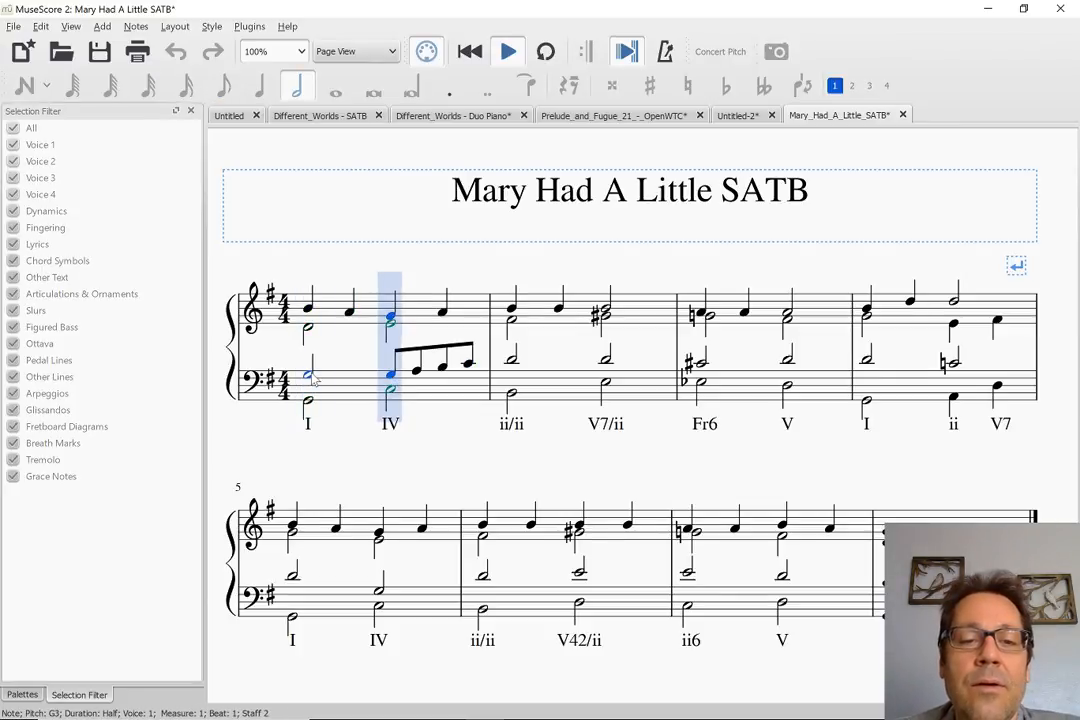
{"action": "key", "text": "space"}
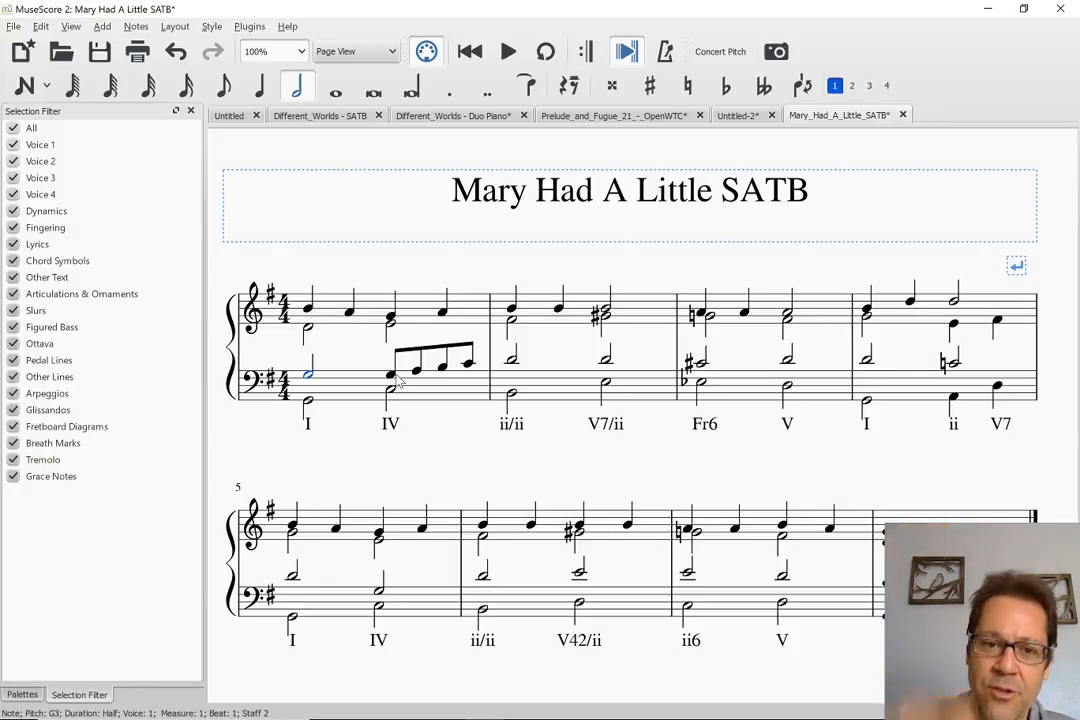
Undo the eighth-note edits on beats 3 and 4 of bass measure 1, restoring the original half note
{"action": "key", "text": "ctrl+z"}
{"action": "key", "text": "ctrl+z"}
{"action": "key", "text": "ctrl+z"}
{"action": "key", "text": "ctrl+z"}
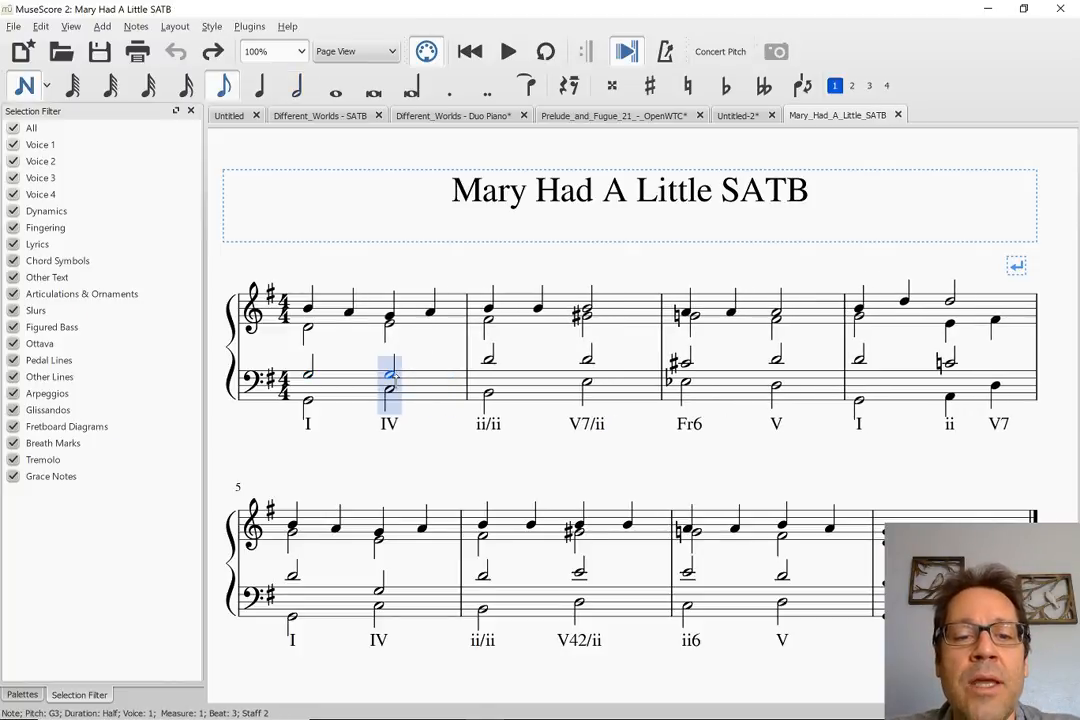
Examine the Untitled-2 countermelody score alternately with the Mary_Had_A_Little_SATB harmonization to compare their textures
{"action": "left_click", "coordinate": [731, 116]}
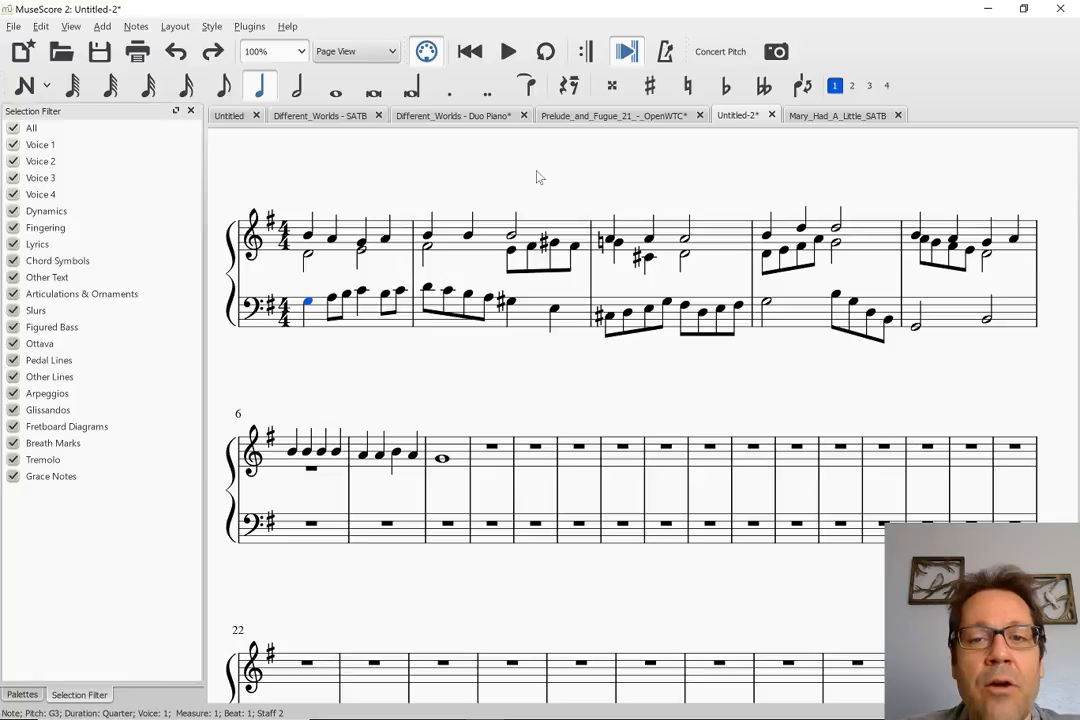
{"action": "left_click", "coordinate": [812, 115]}
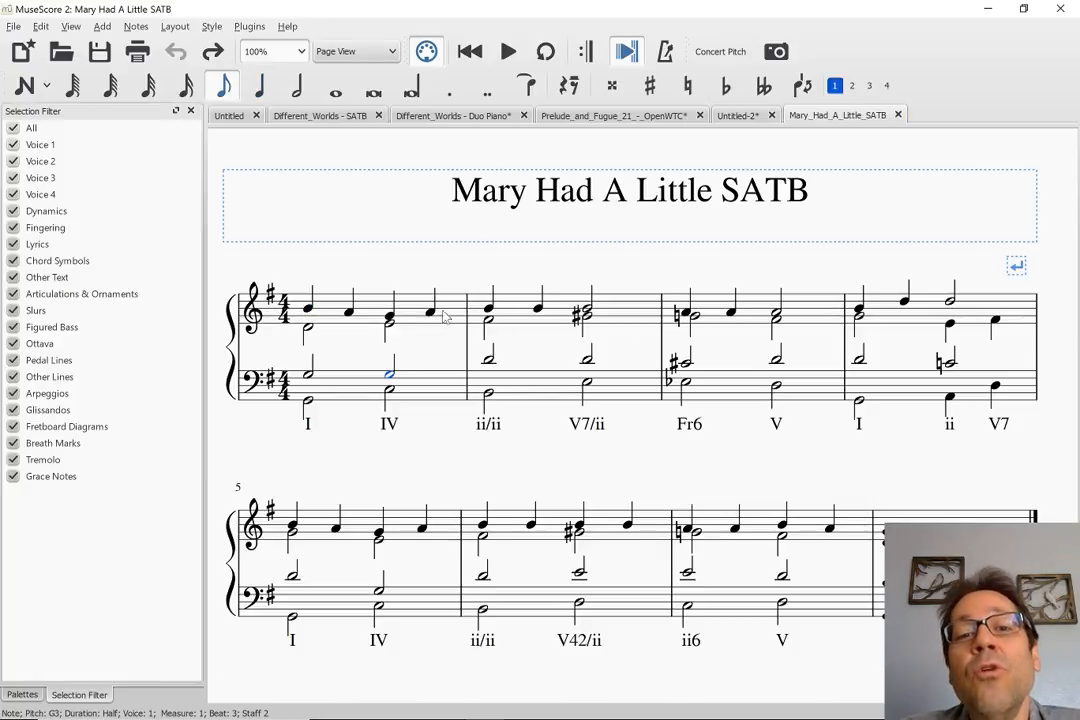
{"action": "left_click", "coordinate": [745, 119]}
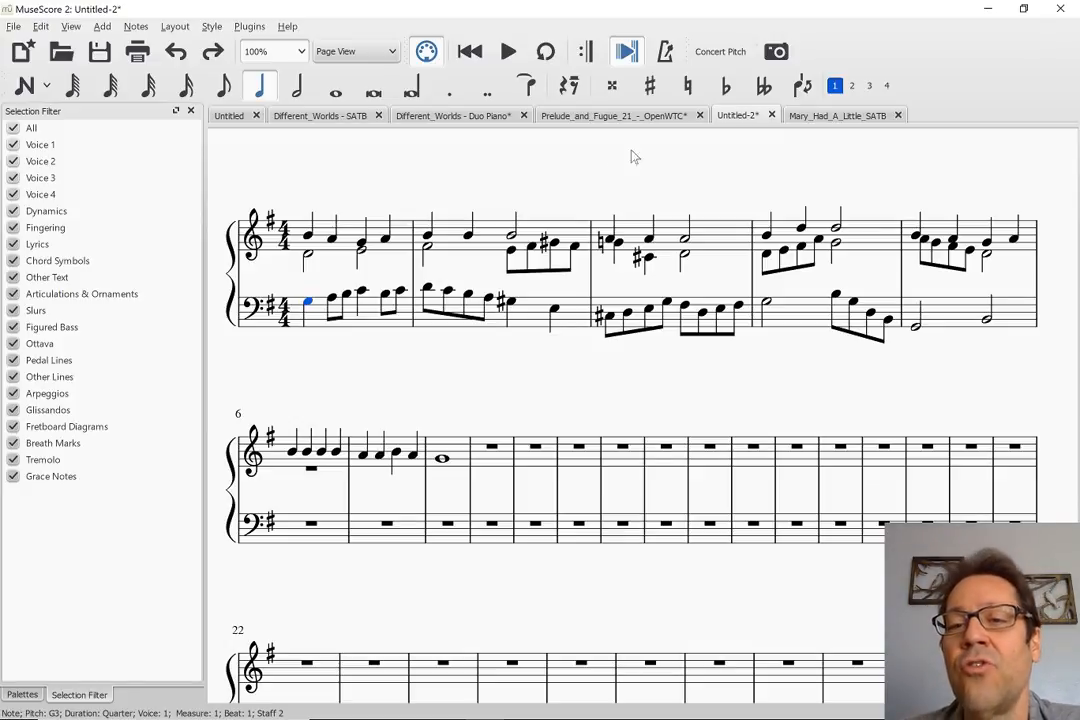
{"action": "left_click", "coordinate": [808, 117]}
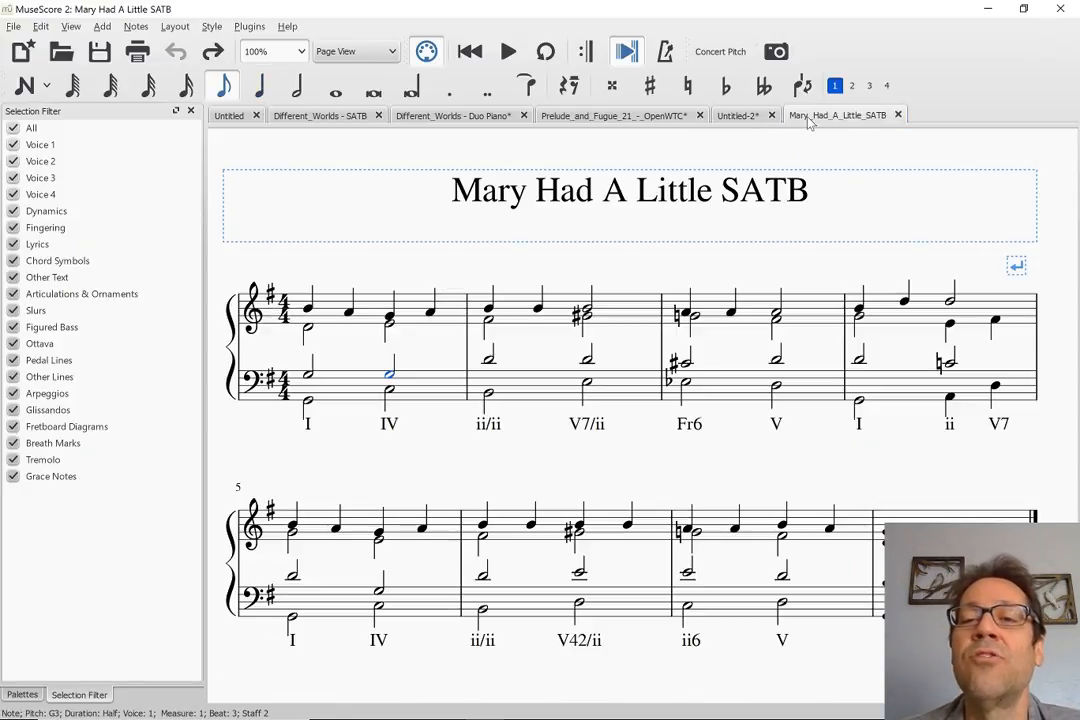
{"action": "left_click", "coordinate": [732, 116]}
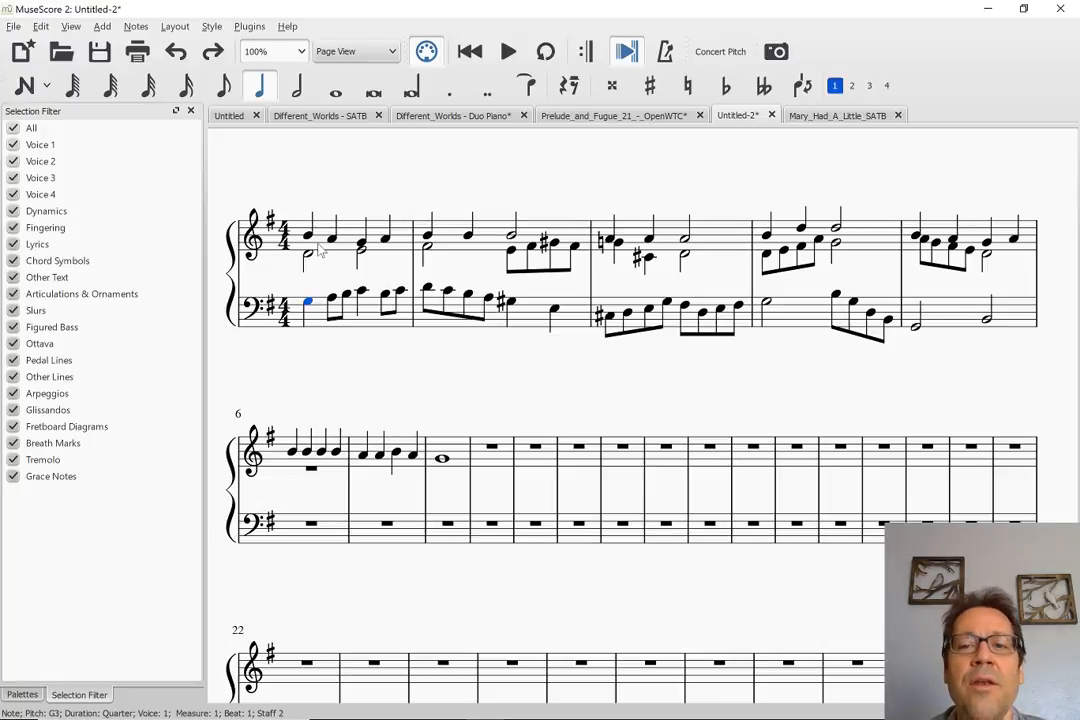
{"action": "left_click", "coordinate": [805, 116]}
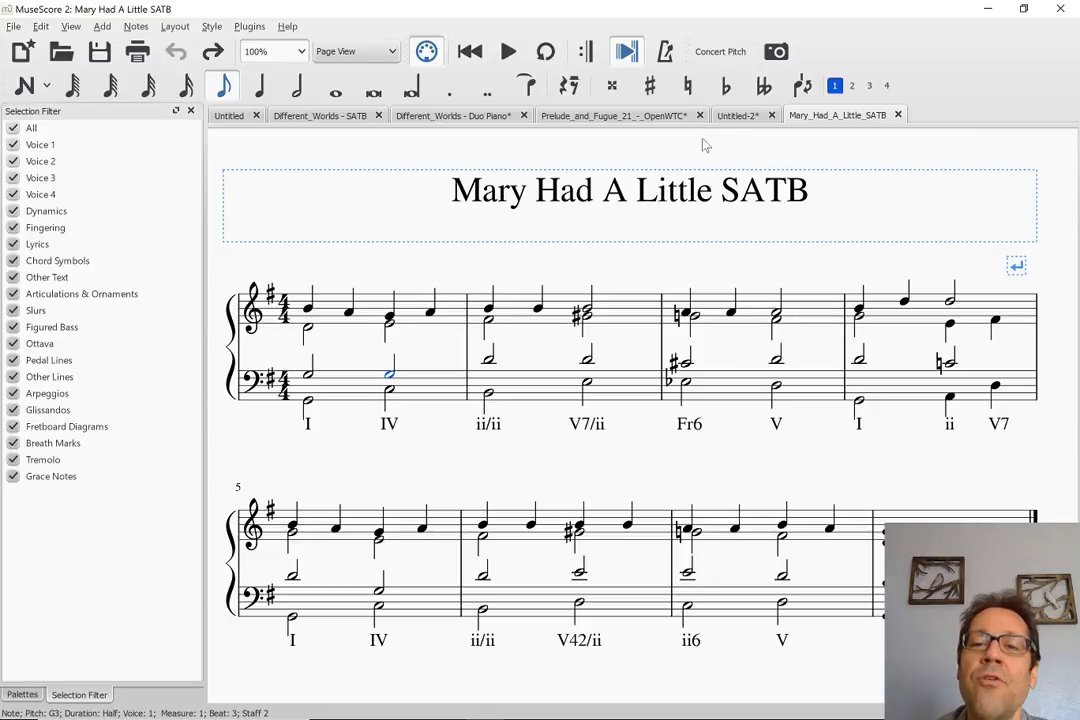
Return to the Untitled-2 score and add courtesy accidentals to the whole score with the Add Courtesy Accidentals plugin
{"action": "left_click", "coordinate": [735, 116]}
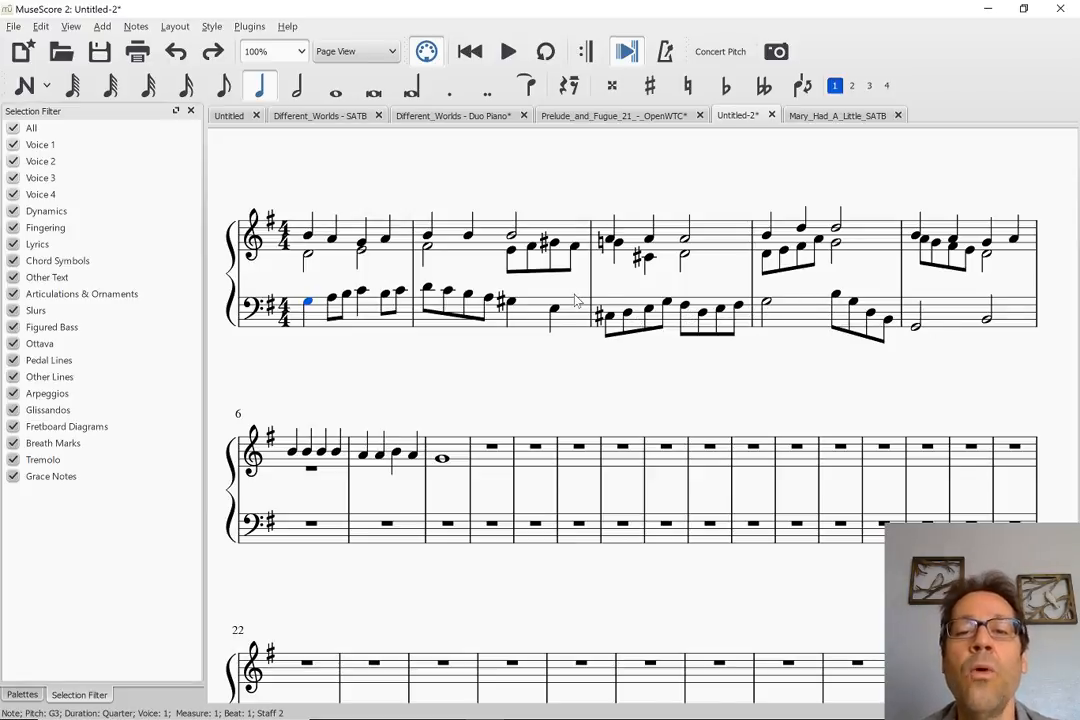
{"action": "key", "text": "ctrl+a"}
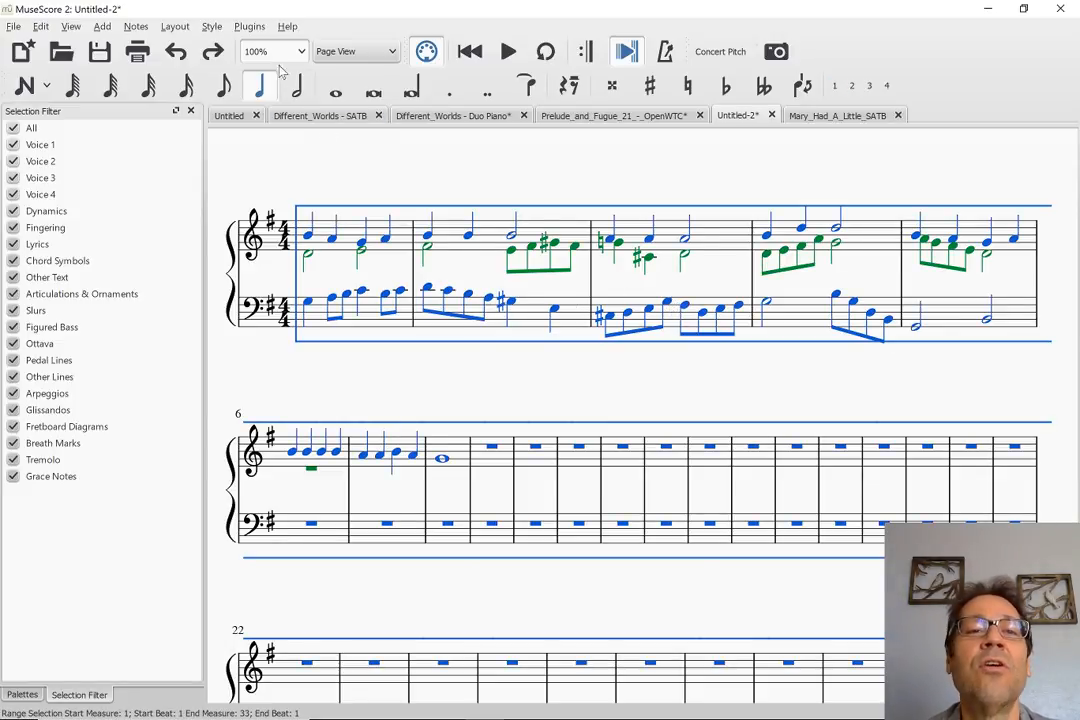
{"action": "left_click", "coordinate": [249, 26]}
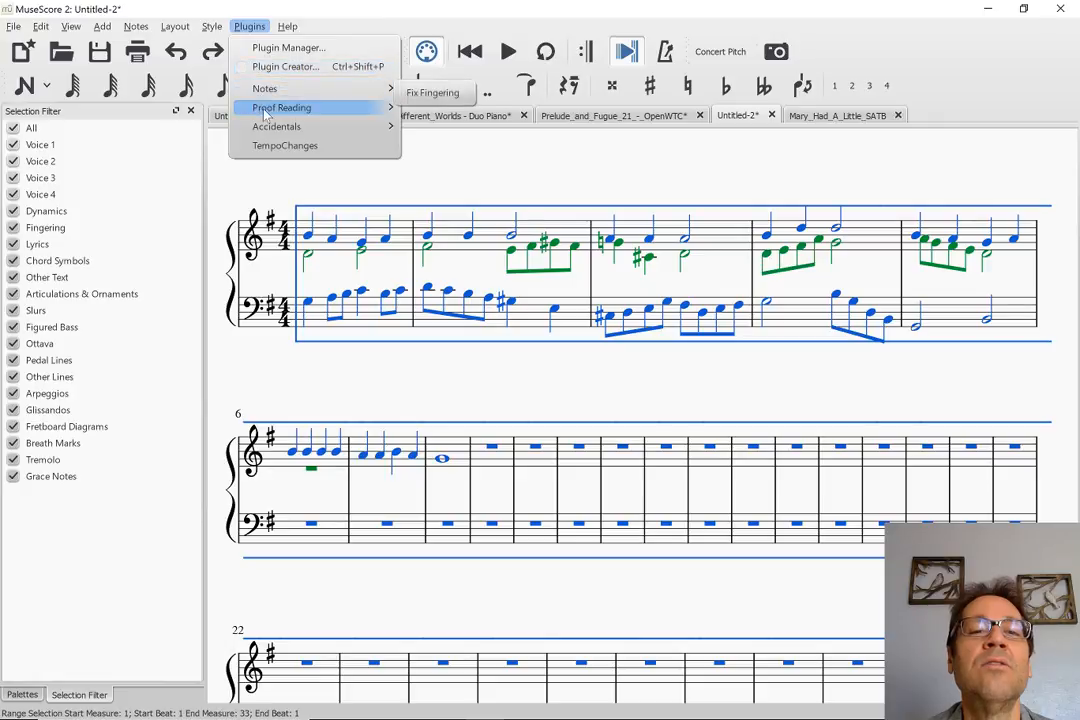
{"action": "mouse_move", "coordinate": [330, 126]}
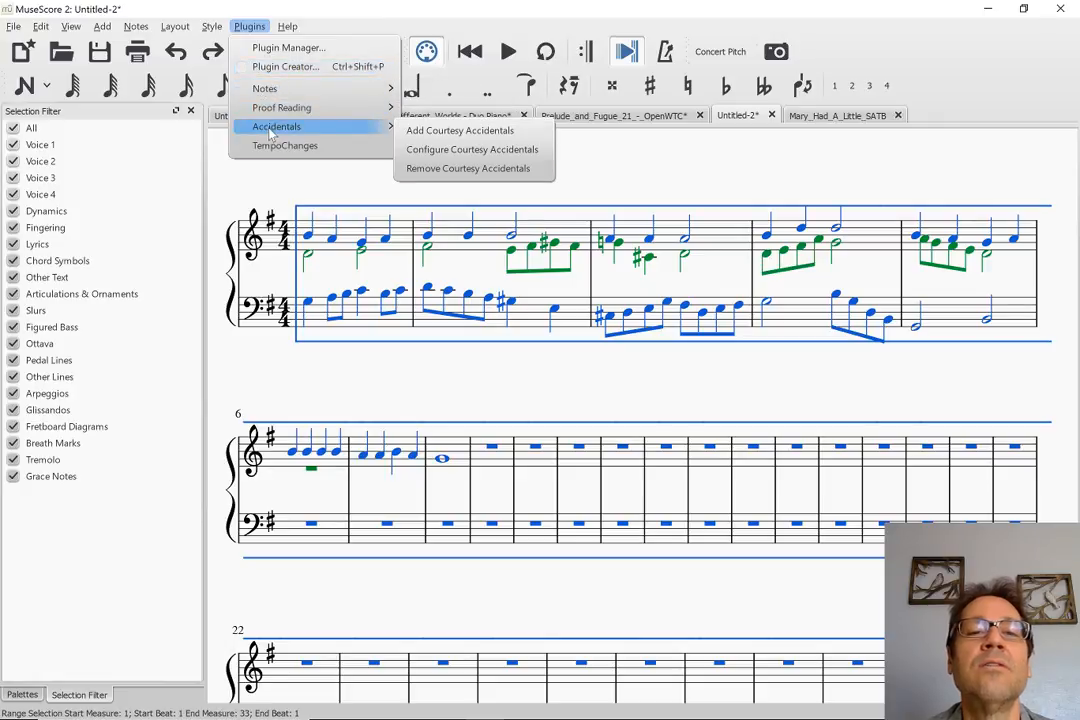
{"action": "left_click", "coordinate": [439, 139]}
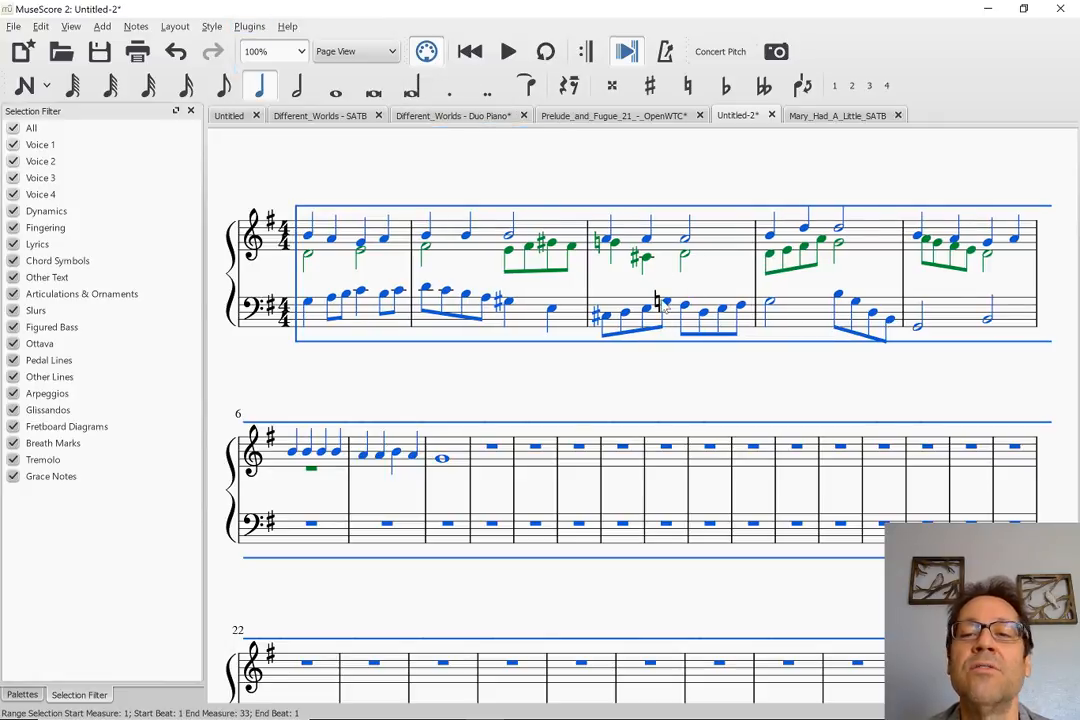